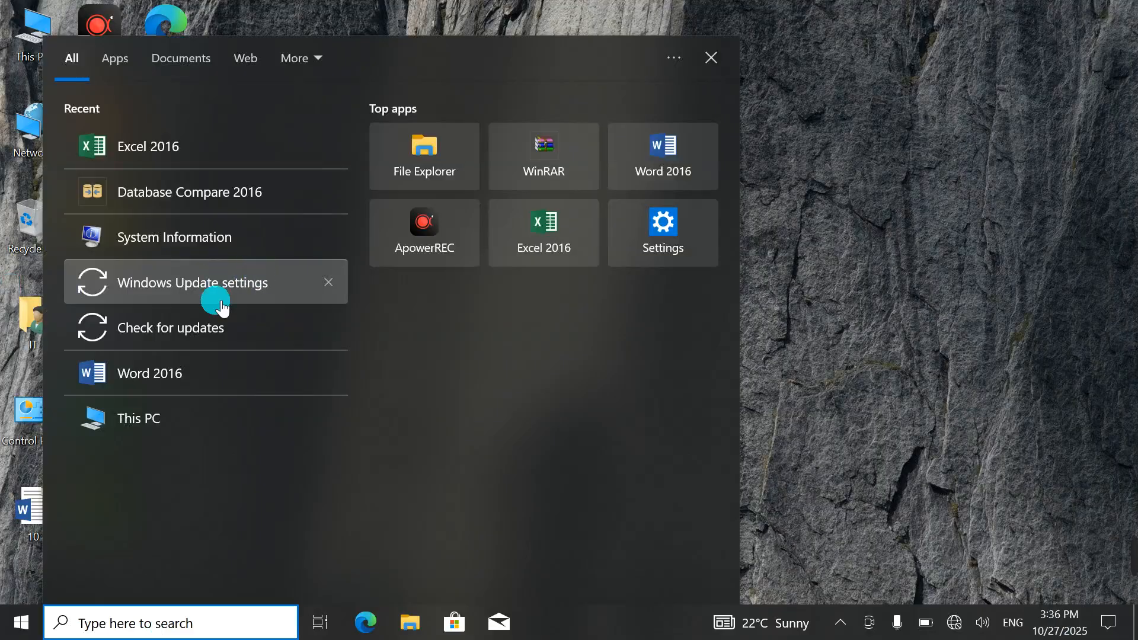
# Step: Launch Word 2016 and create a new blank document with the Insert commands showing
pyautogui.click(172, 379)
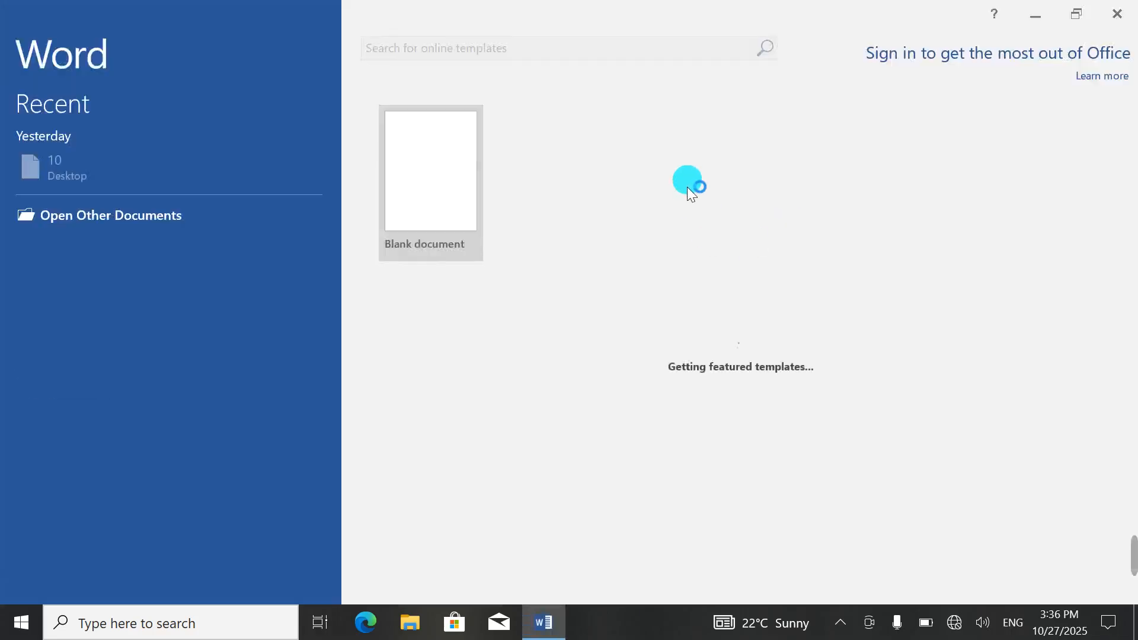
pyautogui.click(418, 190)
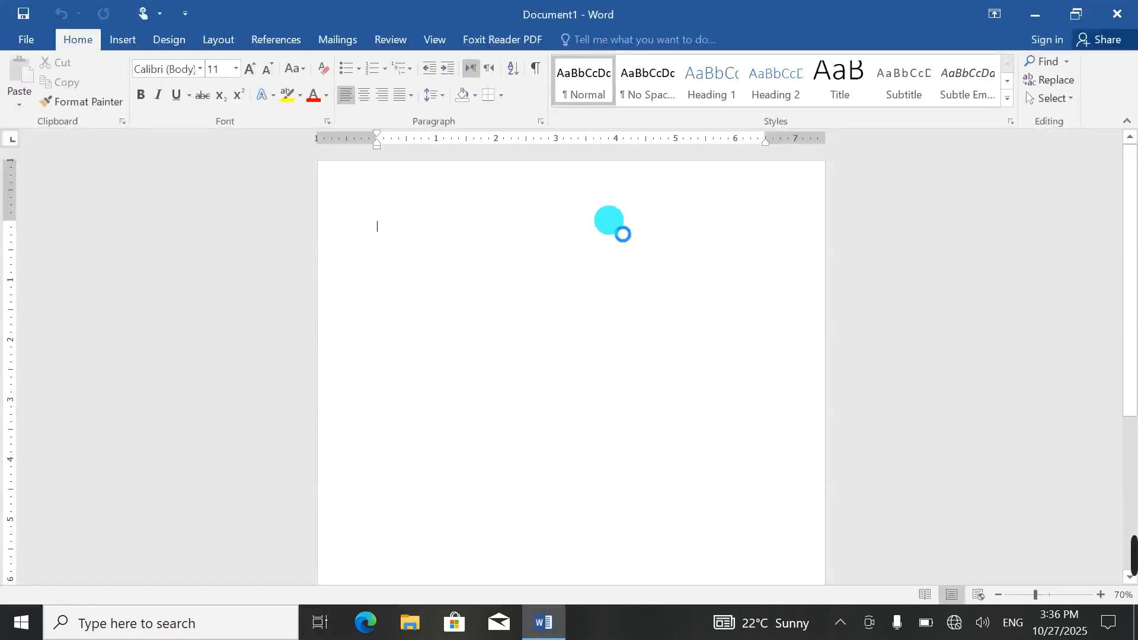
pyautogui.click(129, 45)
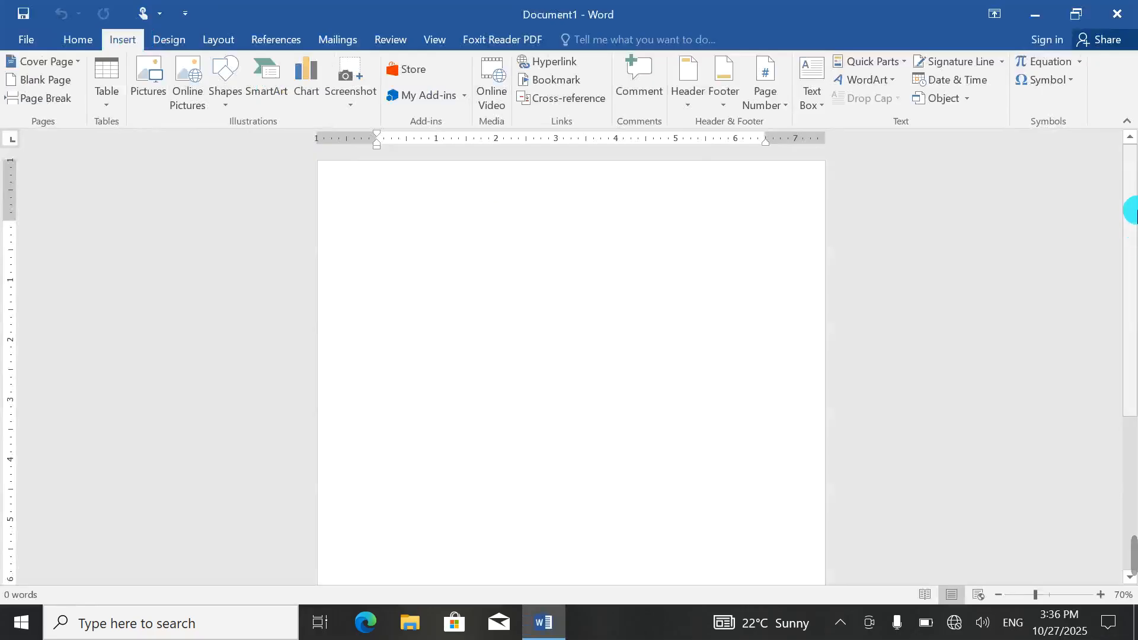
# Step: Paste into the document, then open and dismiss the Screenshot options without capturing
pyautogui.hotkey('ctrl', 'v')
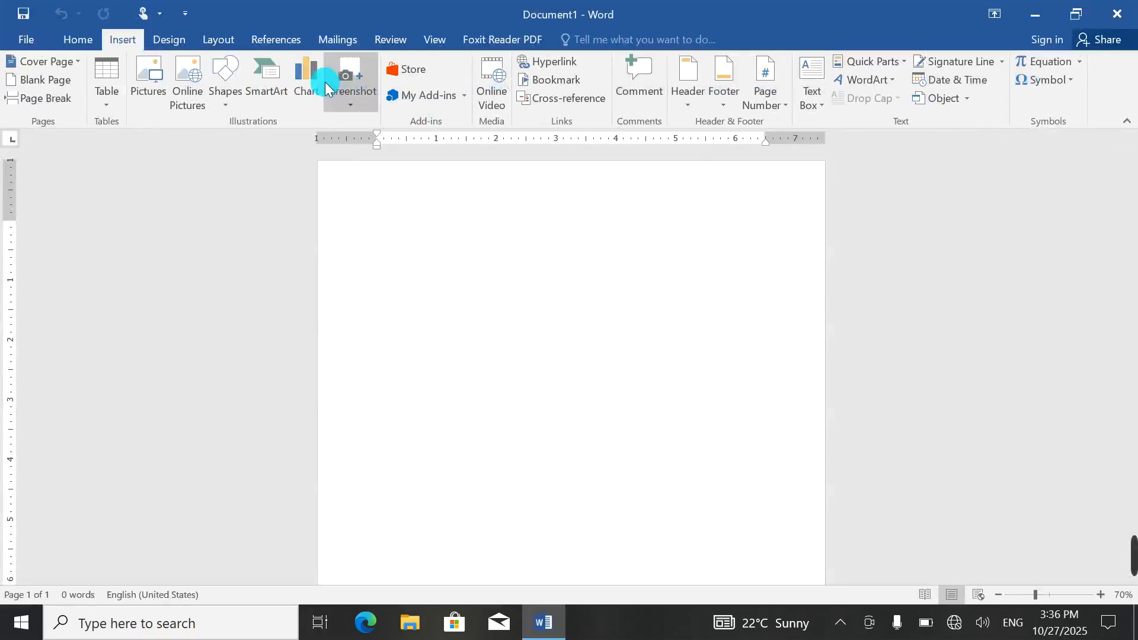
pyautogui.click(354, 104)
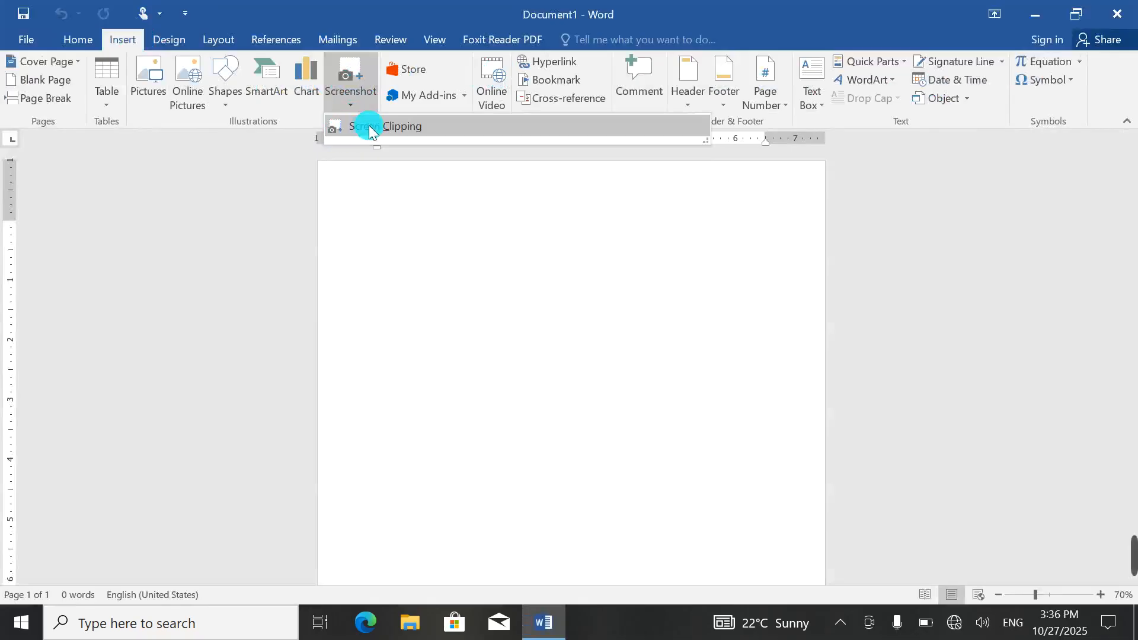
pyautogui.click(513, 300)
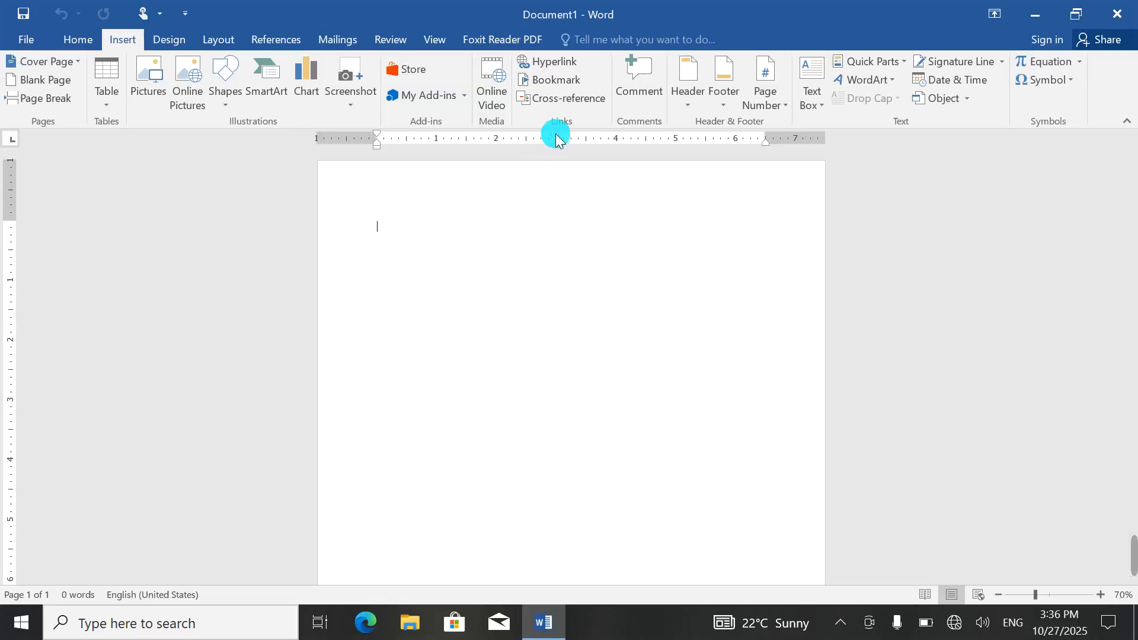
pyautogui.click(415, 75)
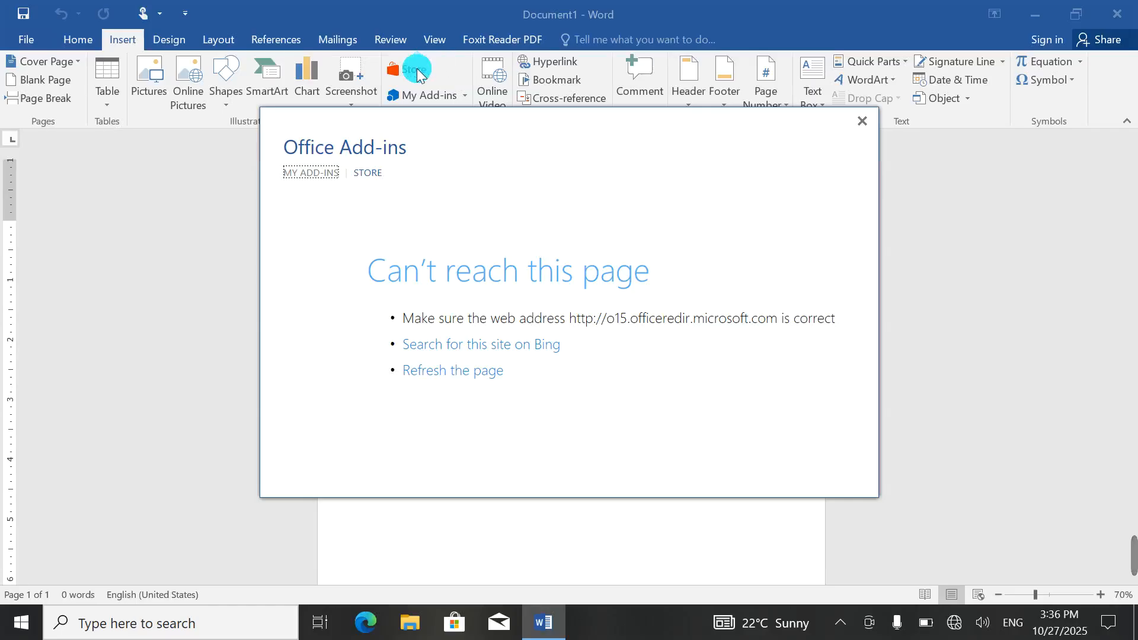
pyautogui.click(853, 126)
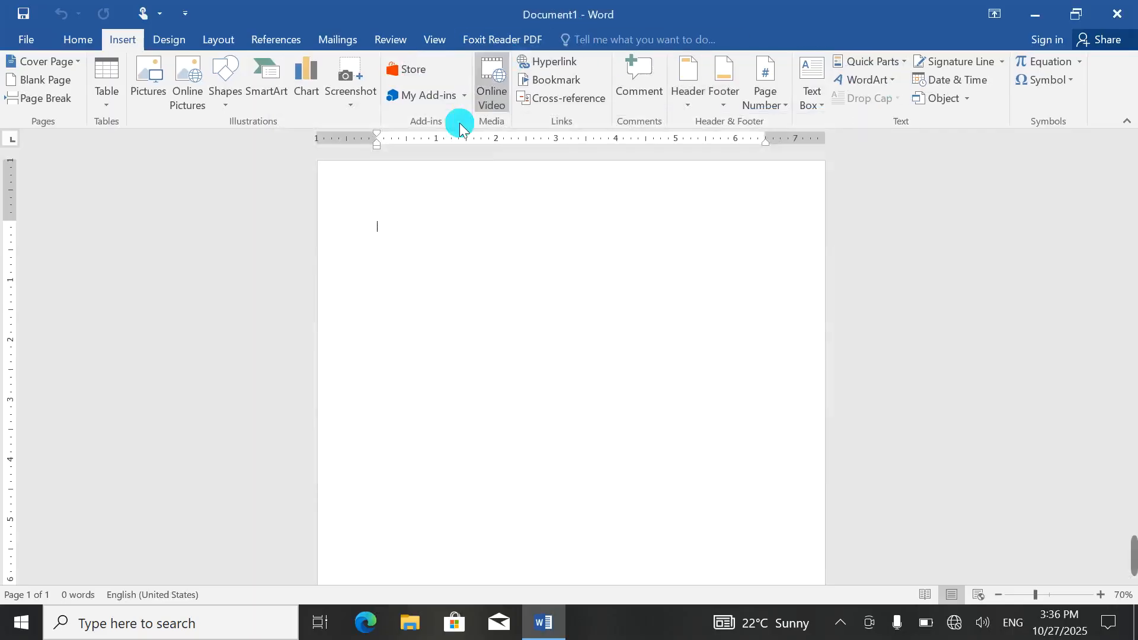
pyautogui.click(407, 69)
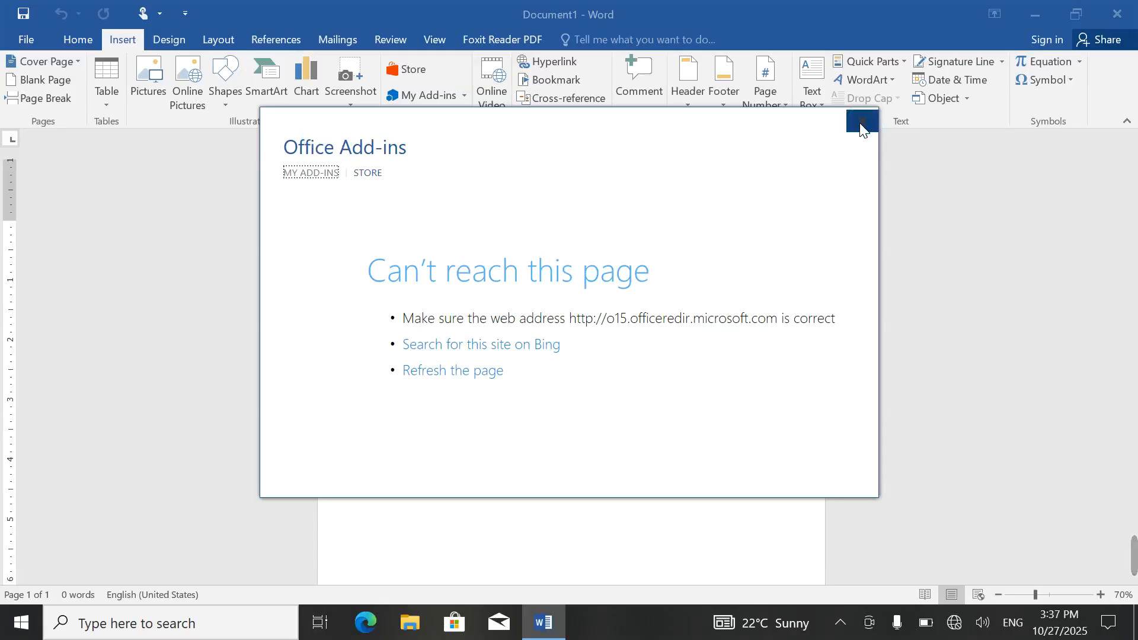
pyautogui.click(861, 128)
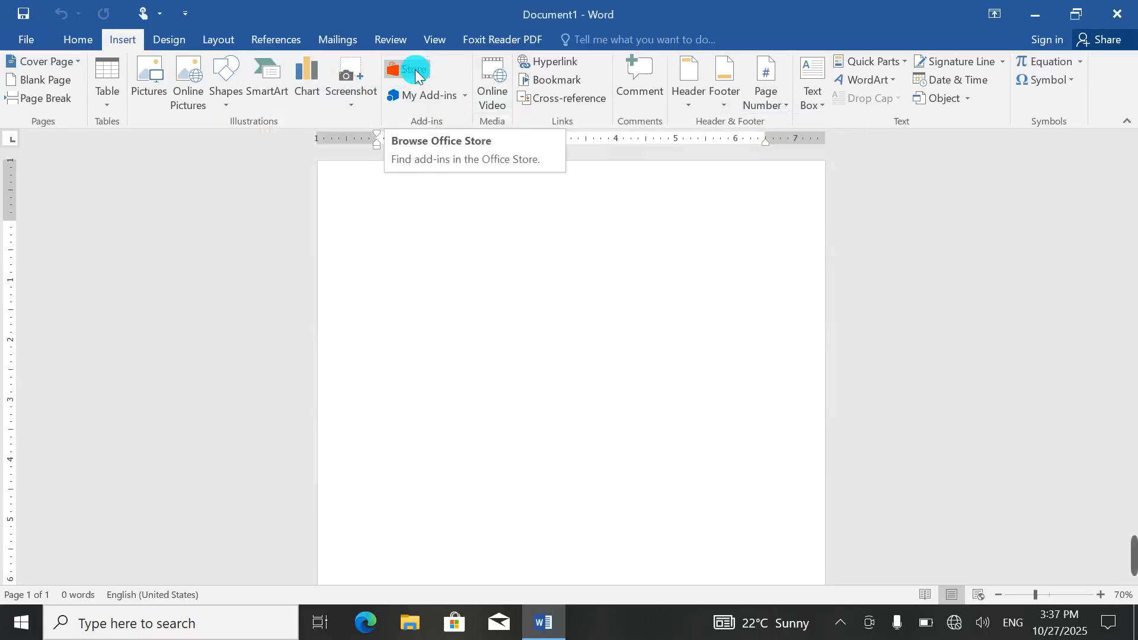
pyautogui.click(456, 619)
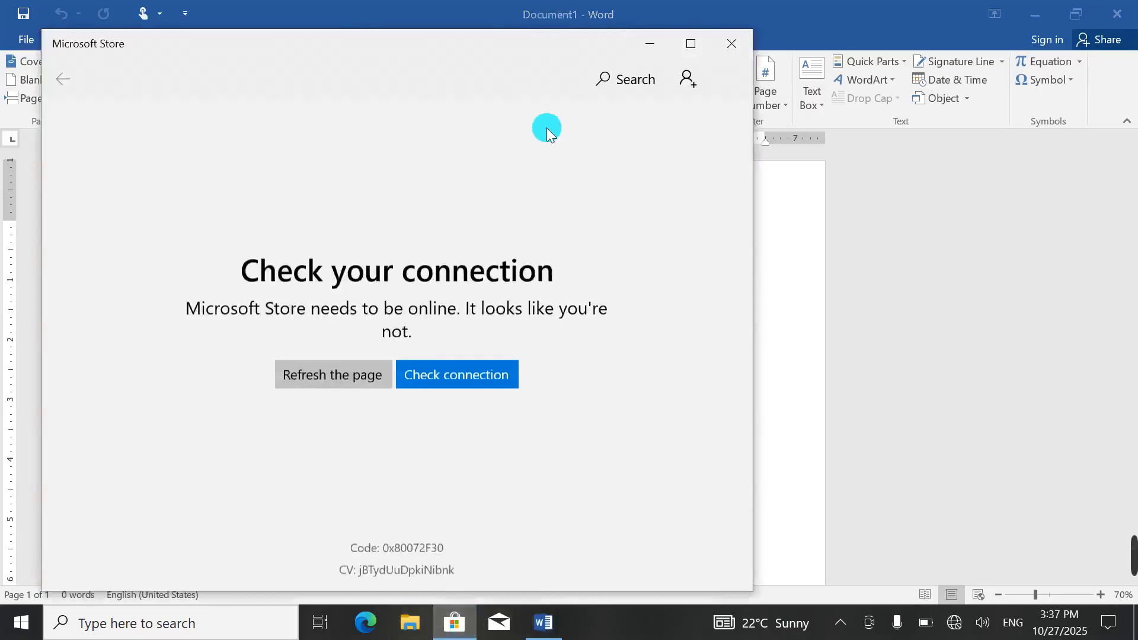
pyautogui.click(745, 41)
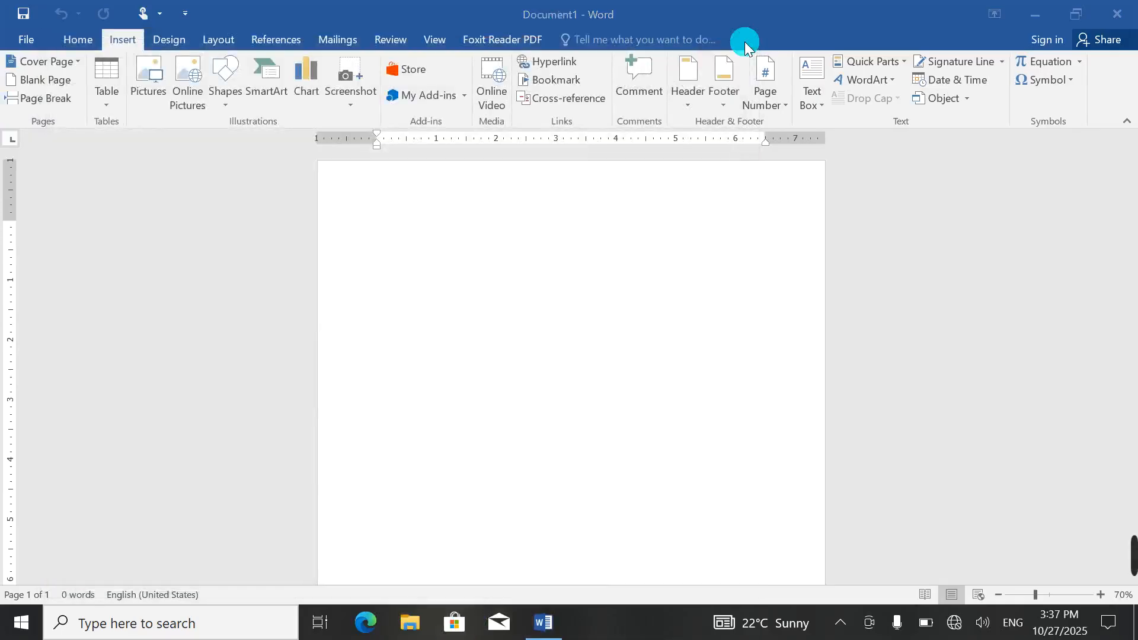
pyautogui.click(442, 93)
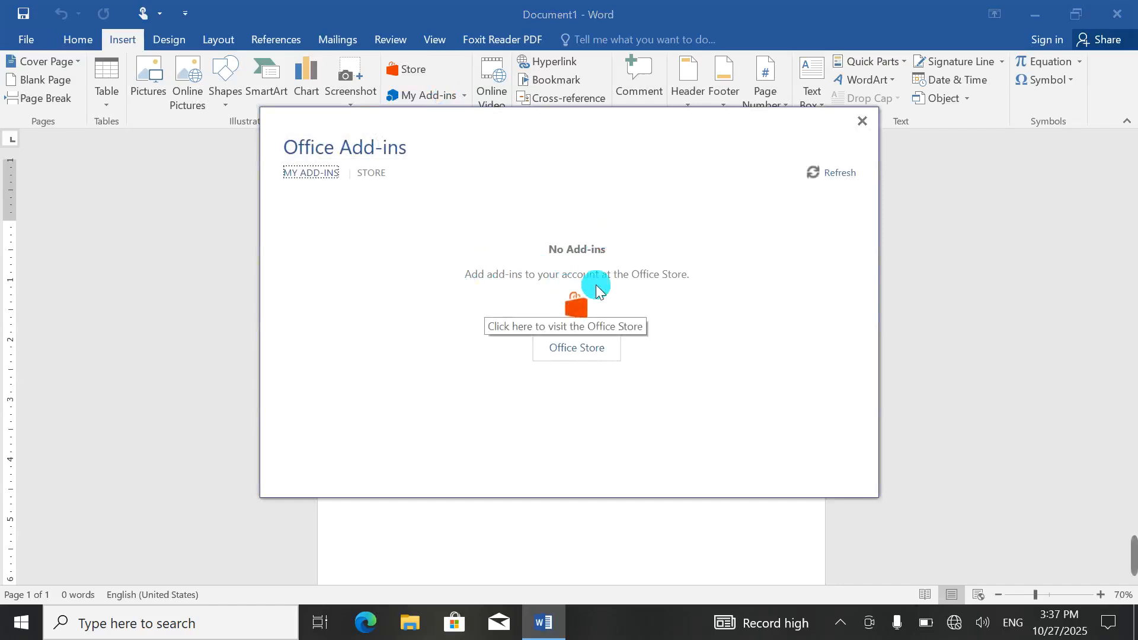
pyautogui.click(578, 347)
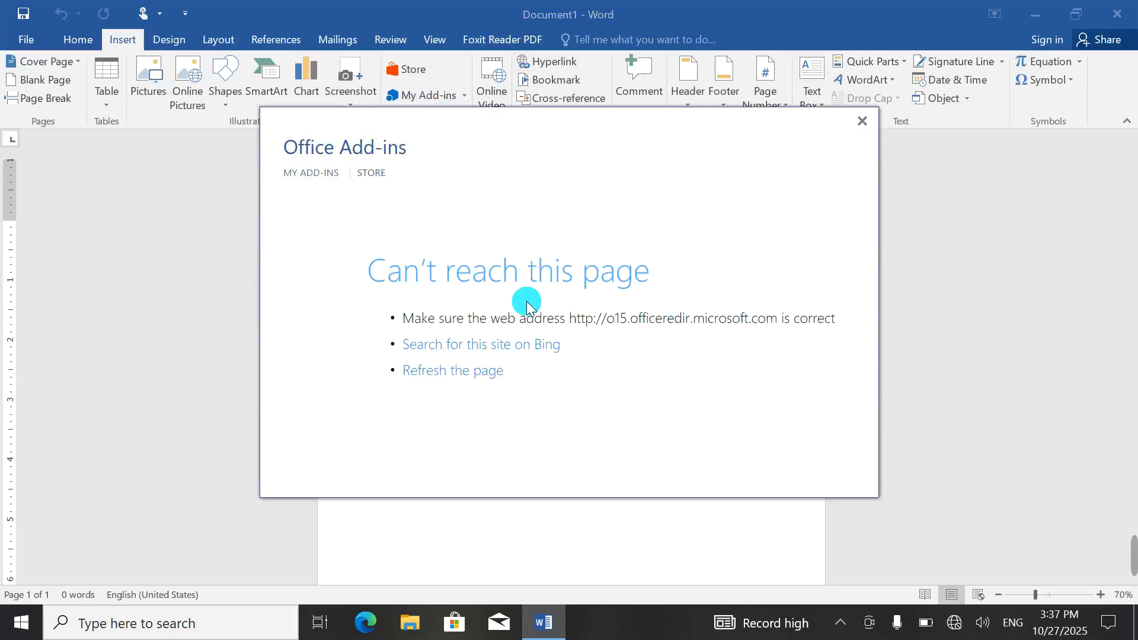
pyautogui.click(872, 130)
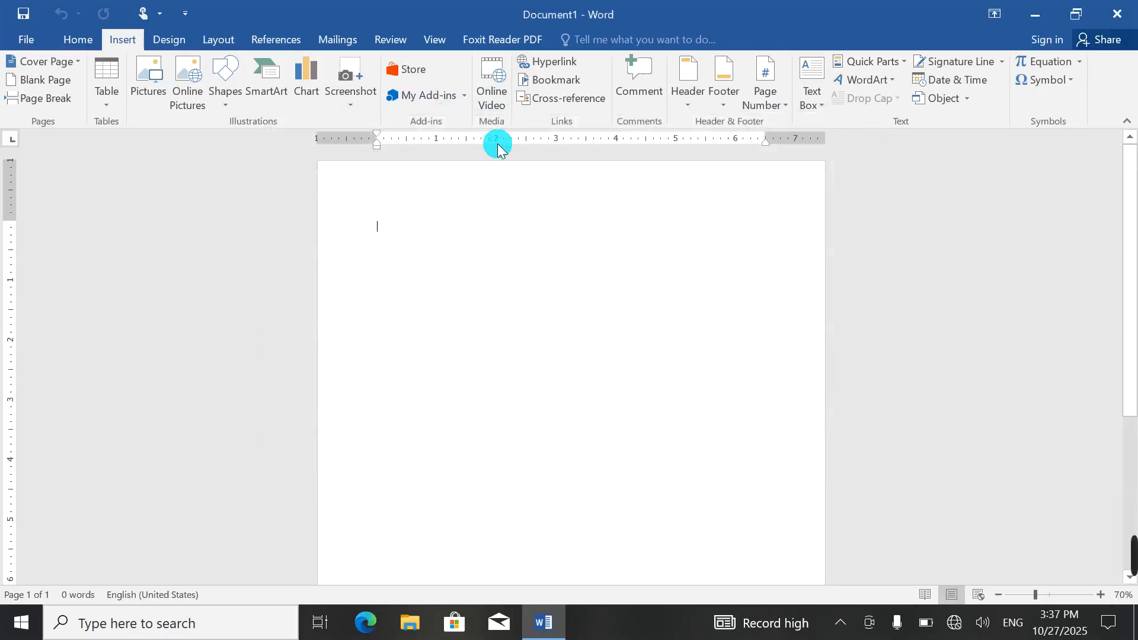
pyautogui.click(491, 76)
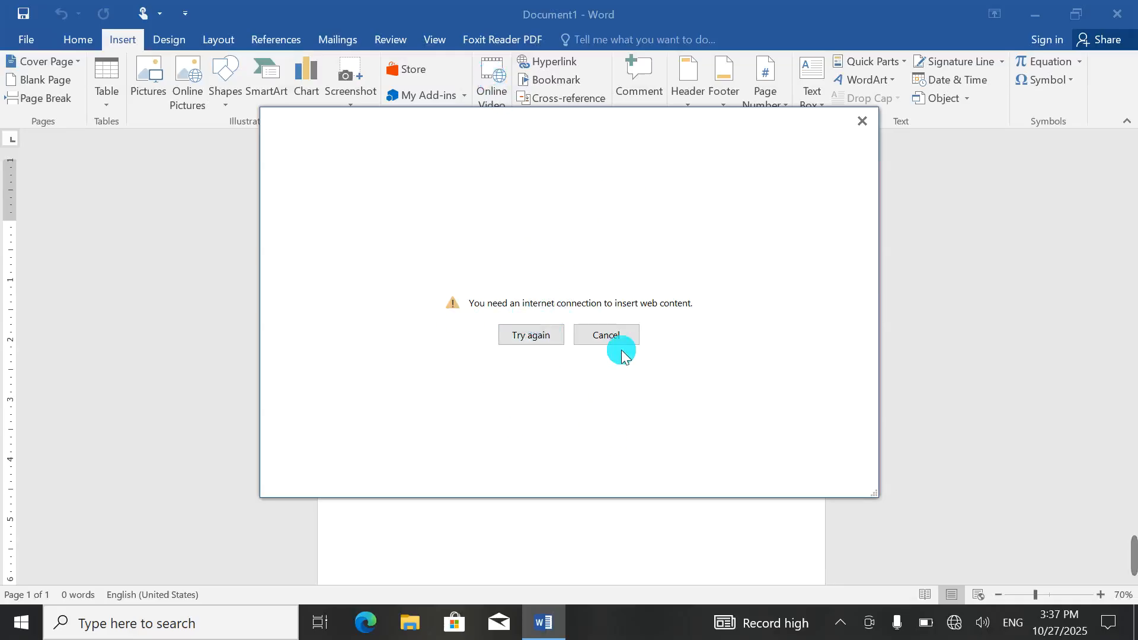
pyautogui.click(863, 120)
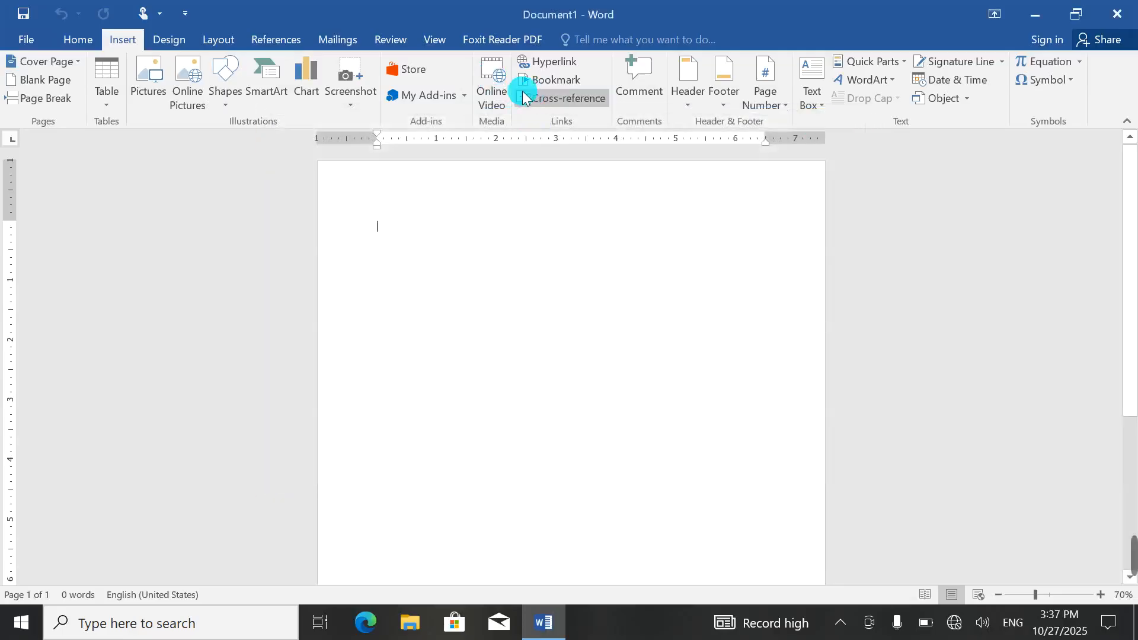
pyautogui.click(490, 72)
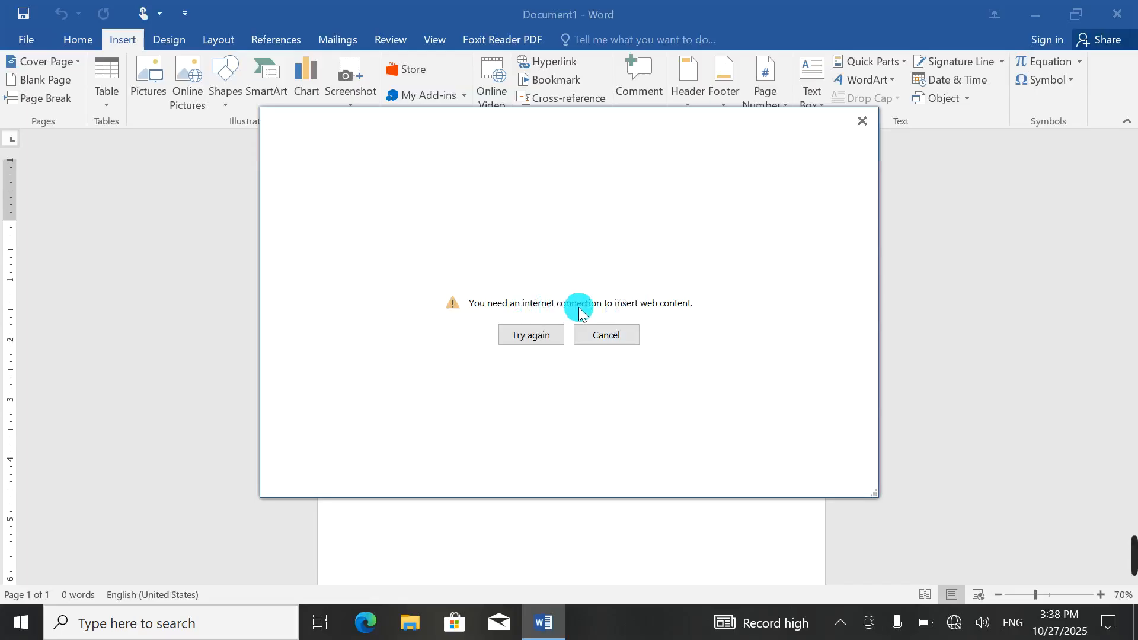
pyautogui.click(602, 336)
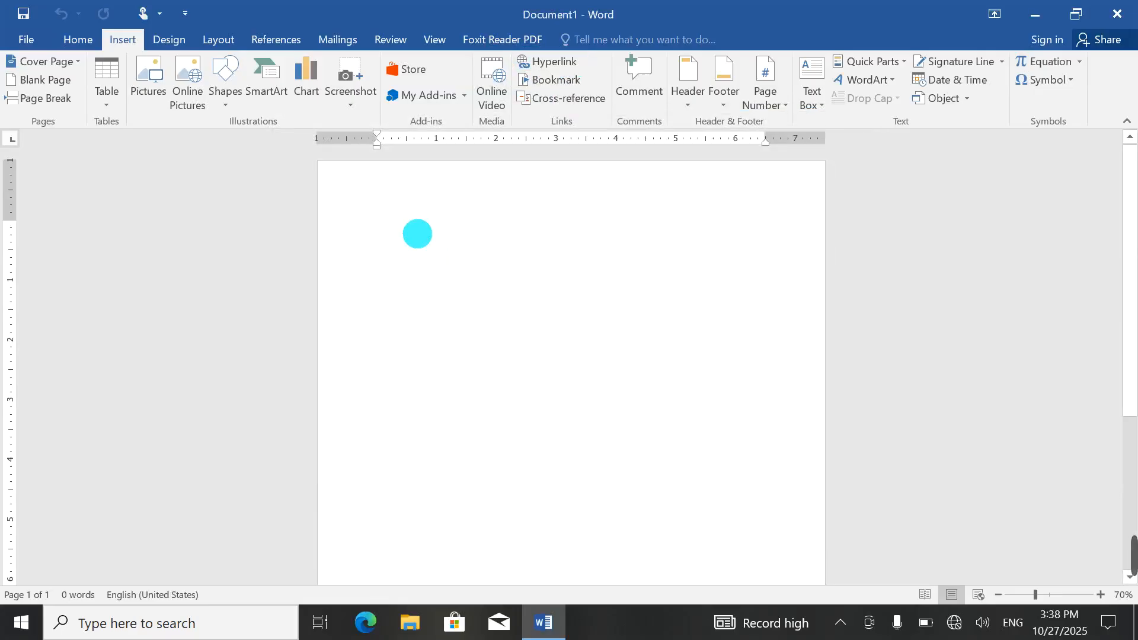
# Step: Type 'WinWord', enlarge it to about 14 pt and make it a Heading 1
pyautogui.write('WinWord')
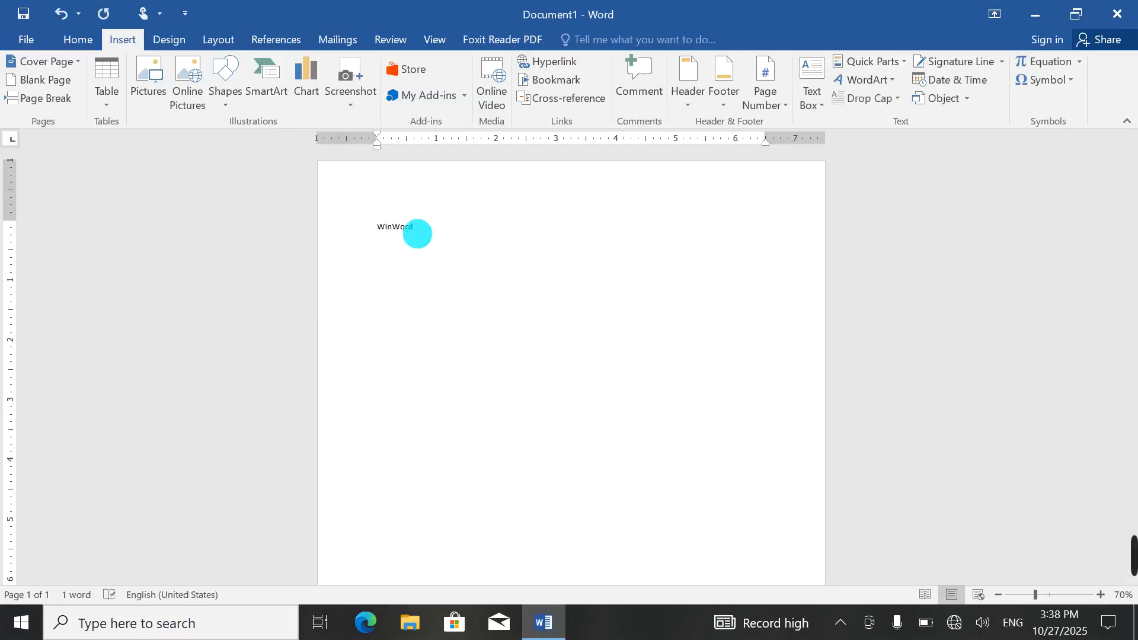
pyautogui.hotkey('ctrl', 'a')
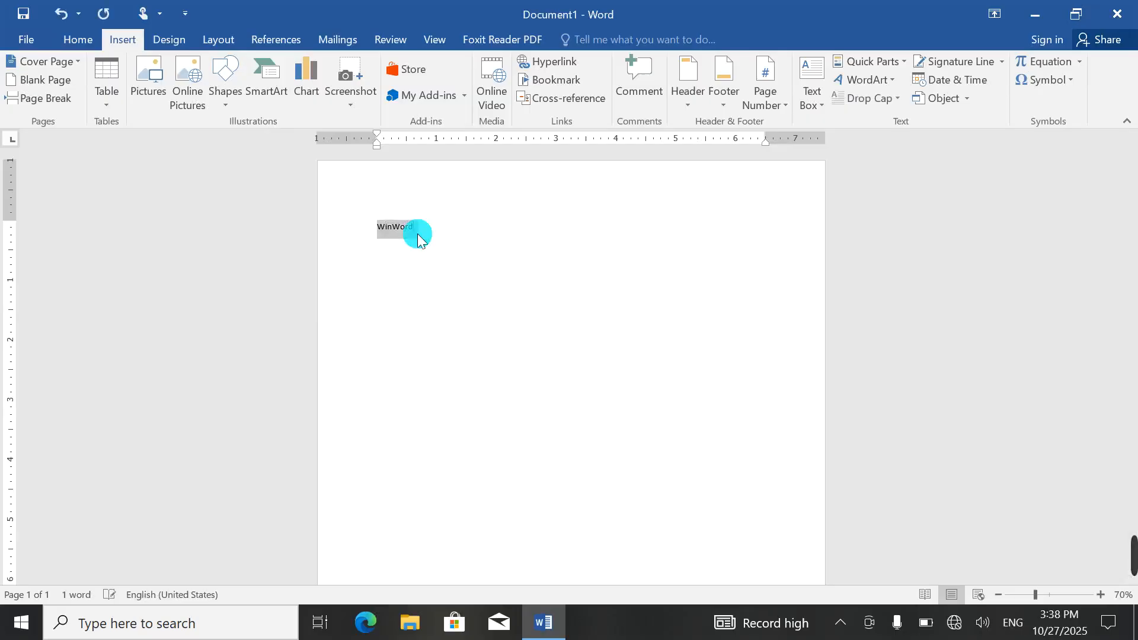
pyautogui.hotkey('ctrl', ']')
pyautogui.hotkey('ctrl', ']')
pyautogui.hotkey('ctrl', ']')
pyautogui.hotkey('ctrl', ']')
pyautogui.hotkey('ctrl', ']')
pyautogui.hotkey('ctrl', ']')
pyautogui.hotkey('ctrl', ']')
pyautogui.hotkey('ctrl', ']')
pyautogui.hotkey('ctrl', ']')
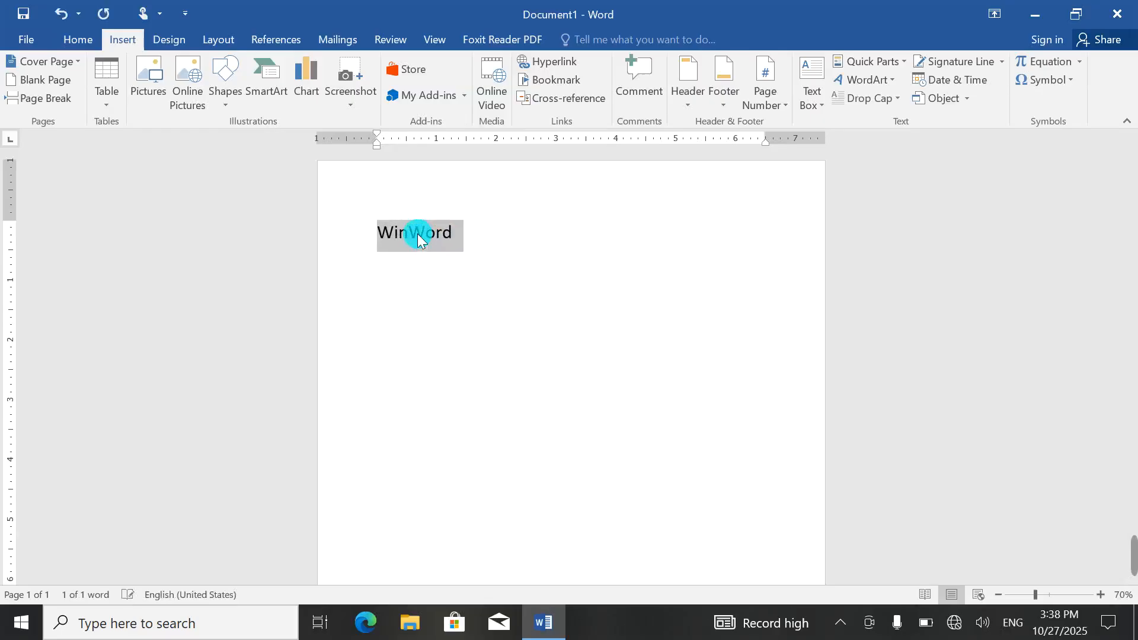
pyautogui.click(487, 236)
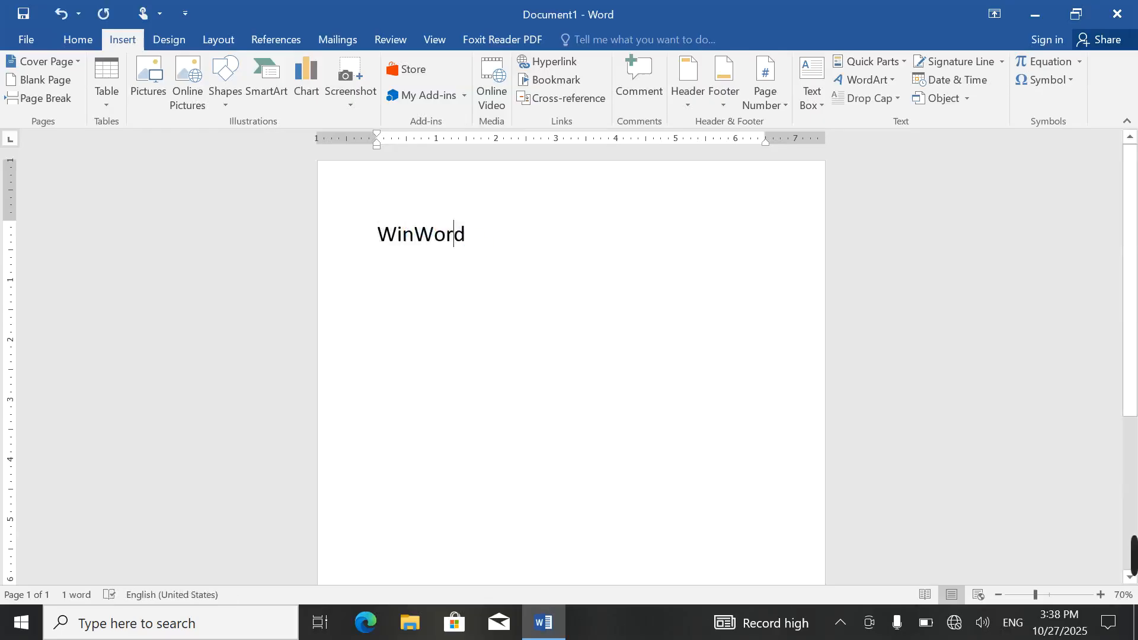
pyautogui.hotkey('ctrl', 'alt', '1')
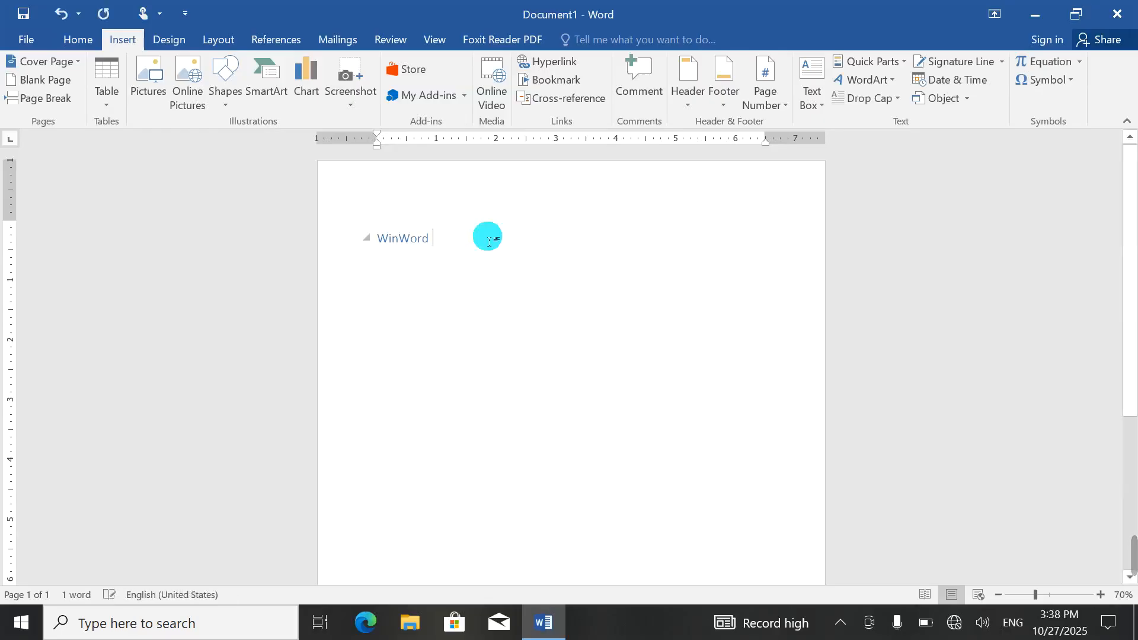
pyautogui.hotkey('ctrl', 'f')
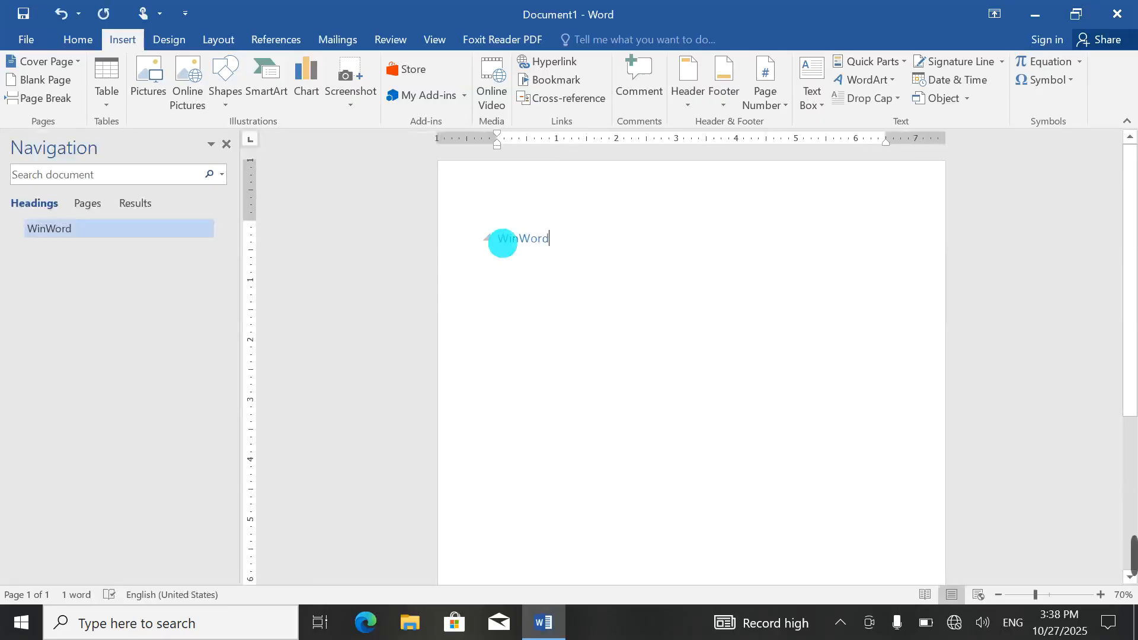
pyautogui.click(224, 144)
pyautogui.click(623, 308)
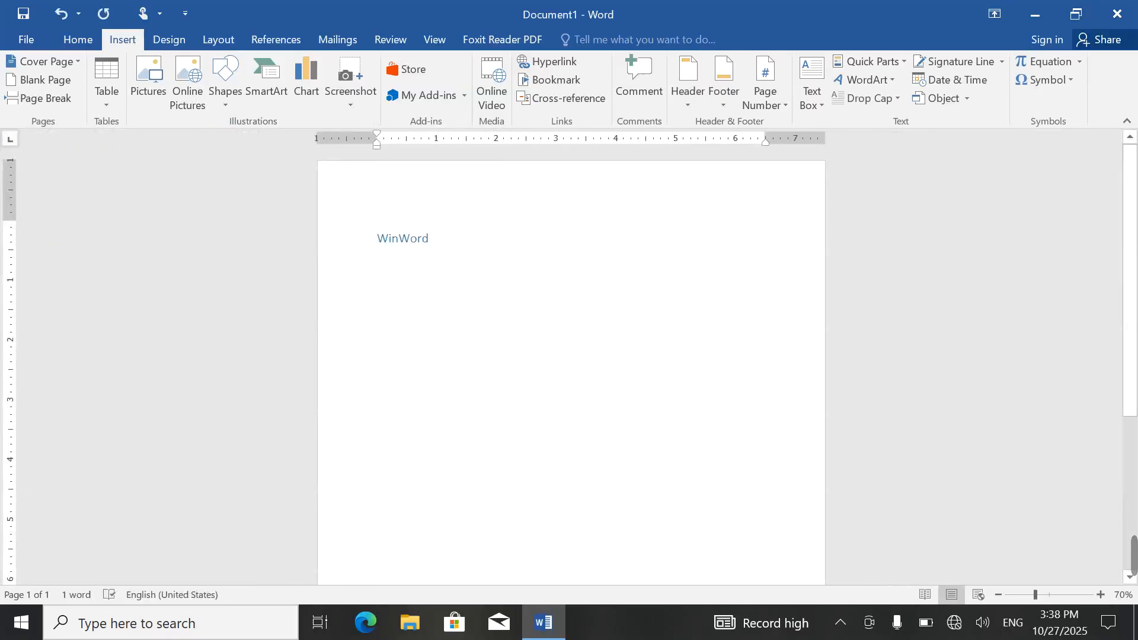
# Step: Generate five paragraphs of sample text below the heading with =rand()
pyautogui.press('Return')
pyautogui.write('=rand()')
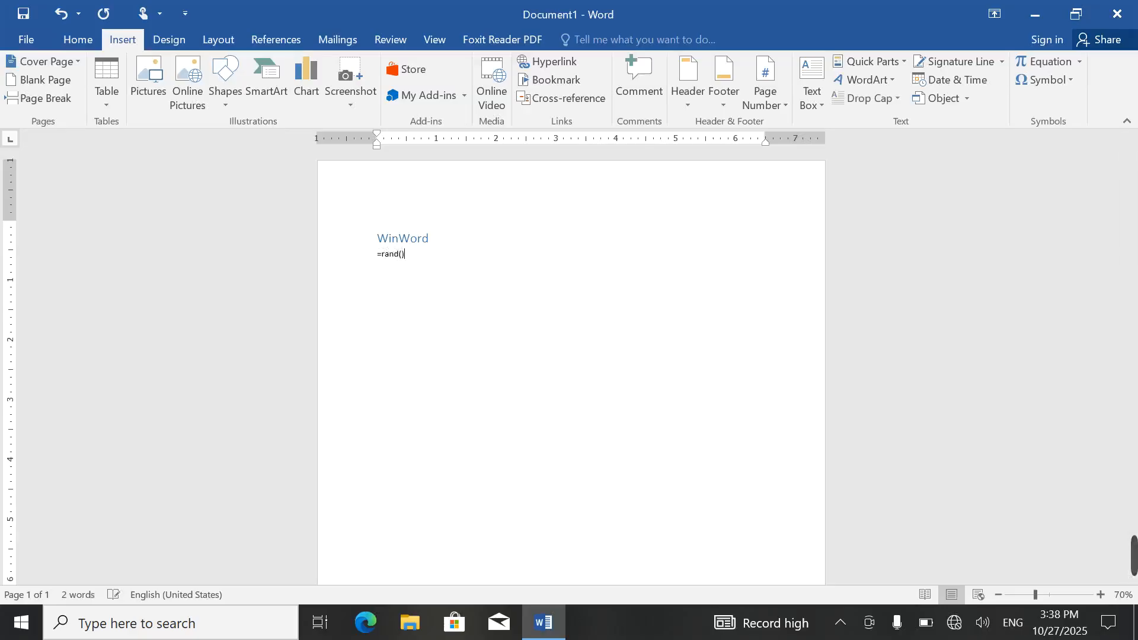
pyautogui.press('Return')
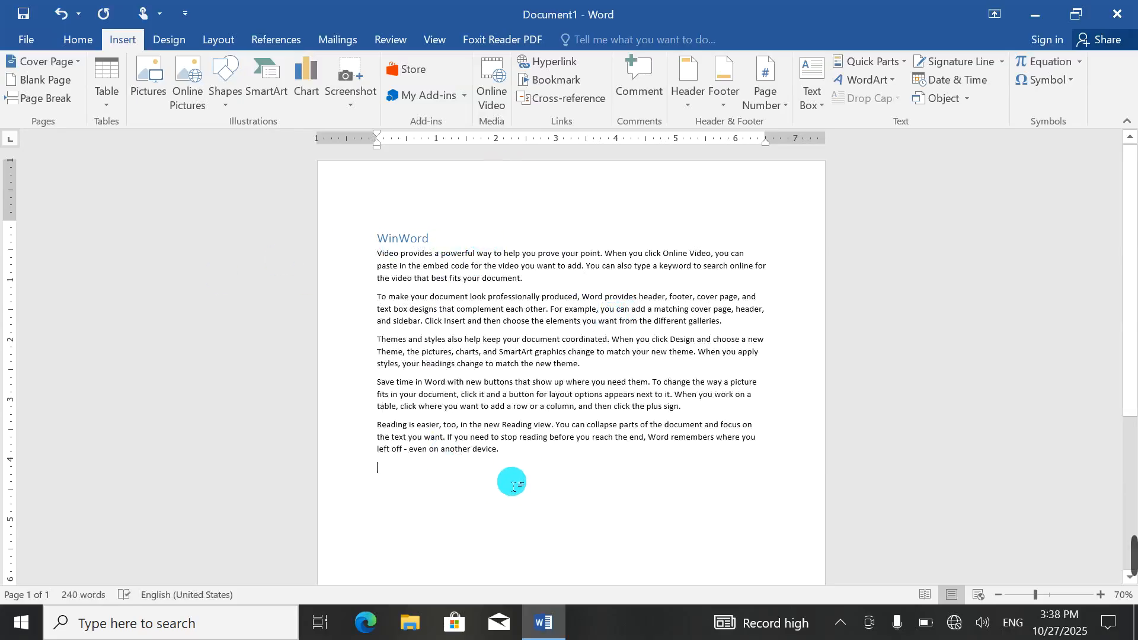
# Step: Add the line 'For more information, click below link:' and correct the misspelled 'information'
pyautogui.write('For mo')
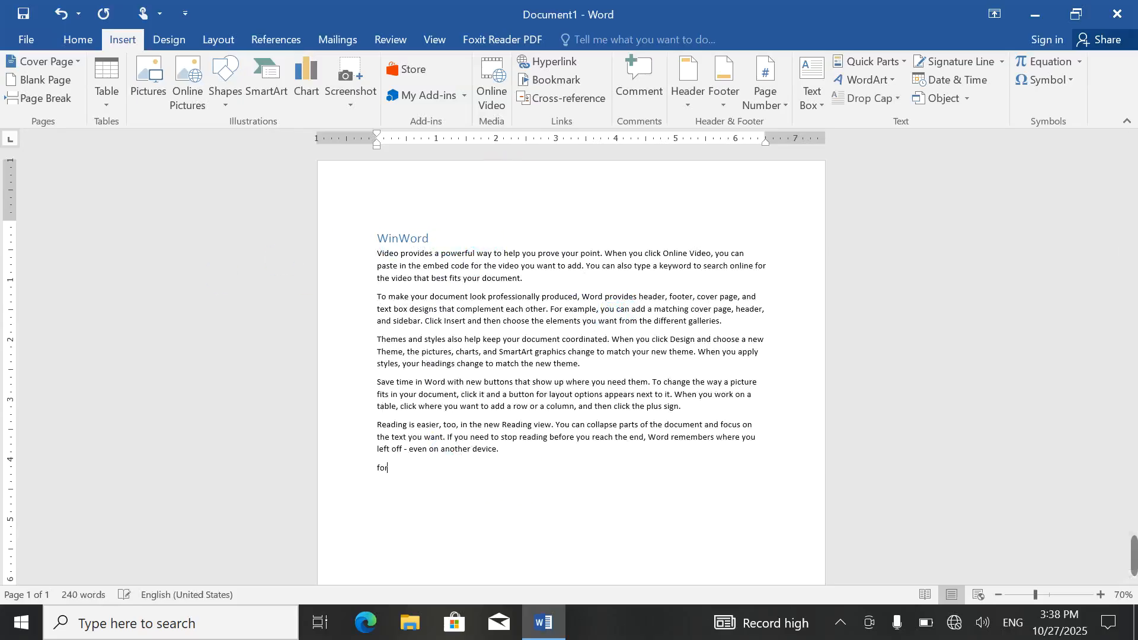
pyautogui.write('re information')
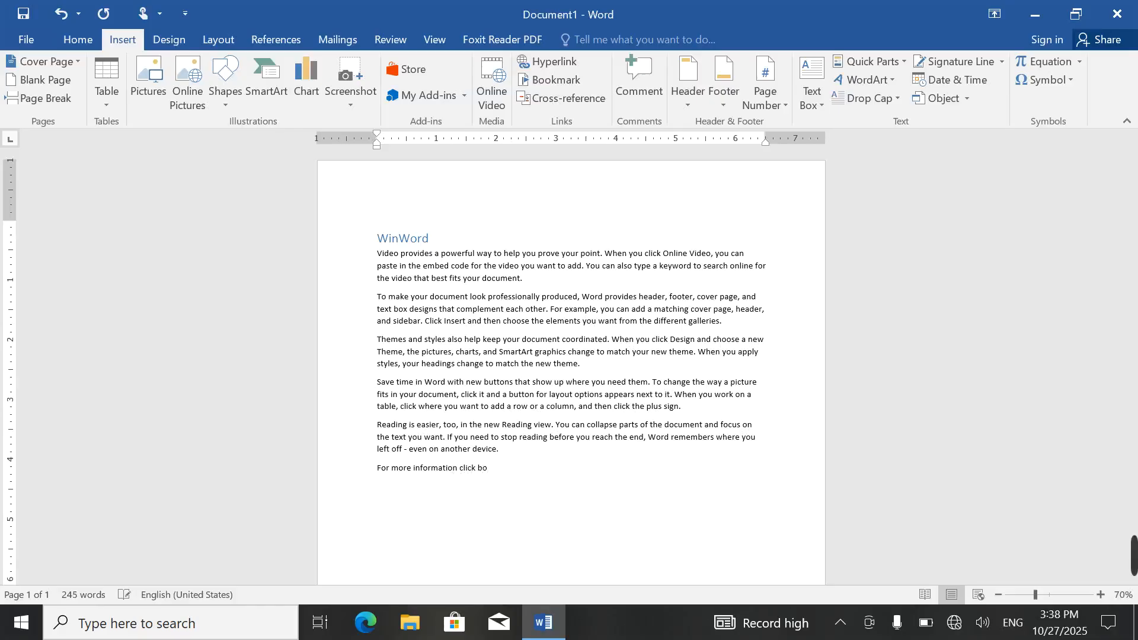
pyautogui.write('click below link:')
pyautogui.press('Return')
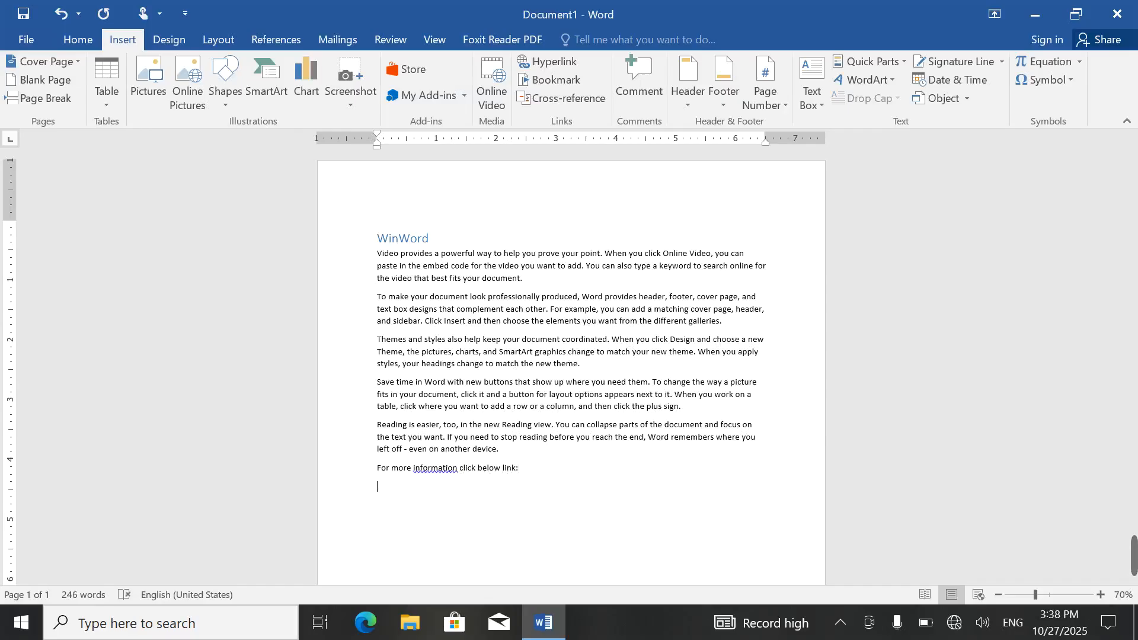
pyautogui.rightClick(442, 468)
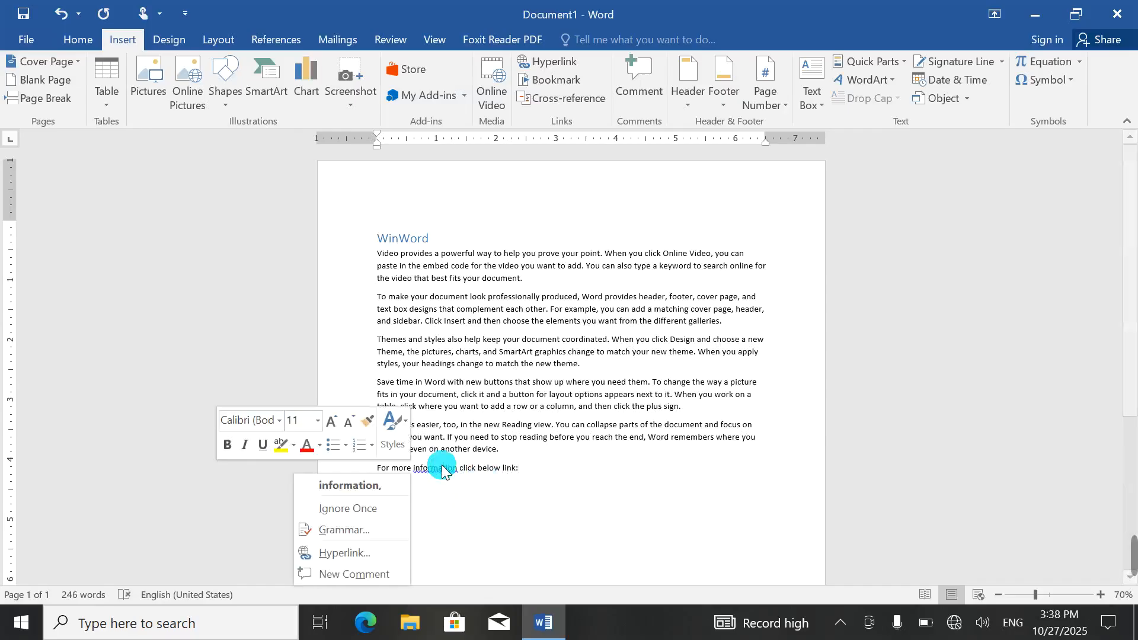
pyautogui.click(368, 486)
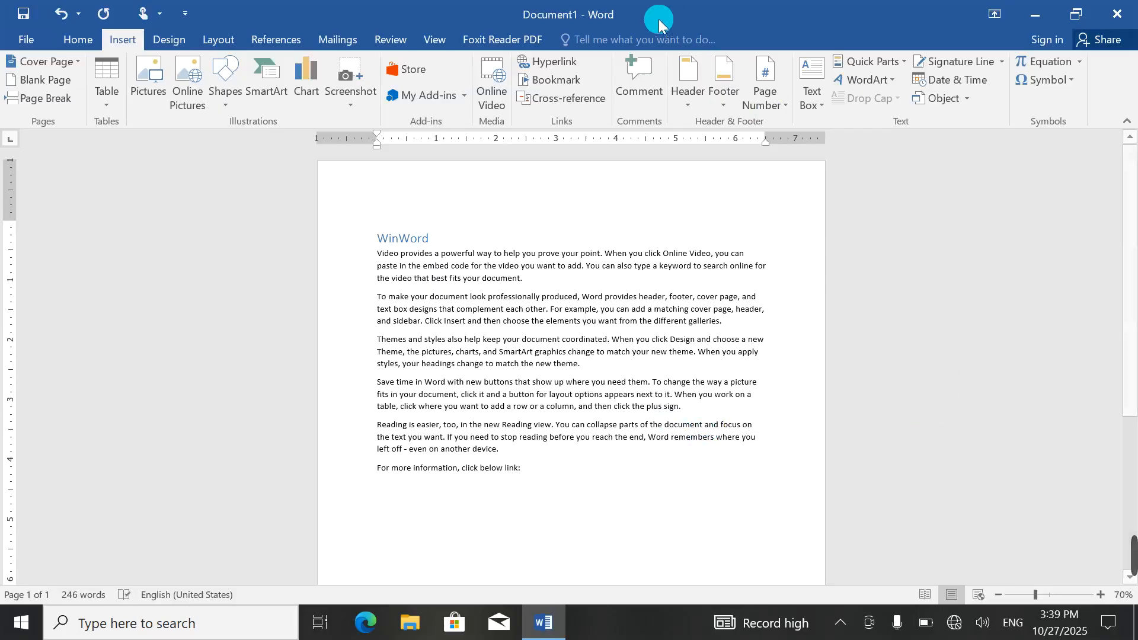
# Step: Browse hyperlink targets: Place in This Document, then existing files on drives E: and D:
pyautogui.click(548, 63)
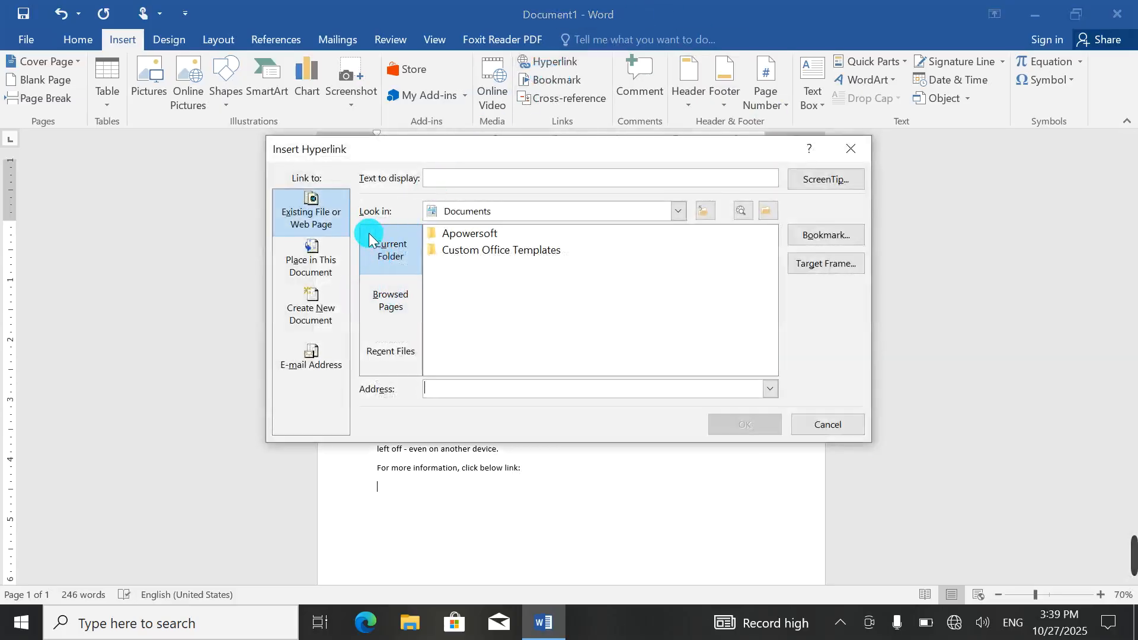
pyautogui.click(318, 256)
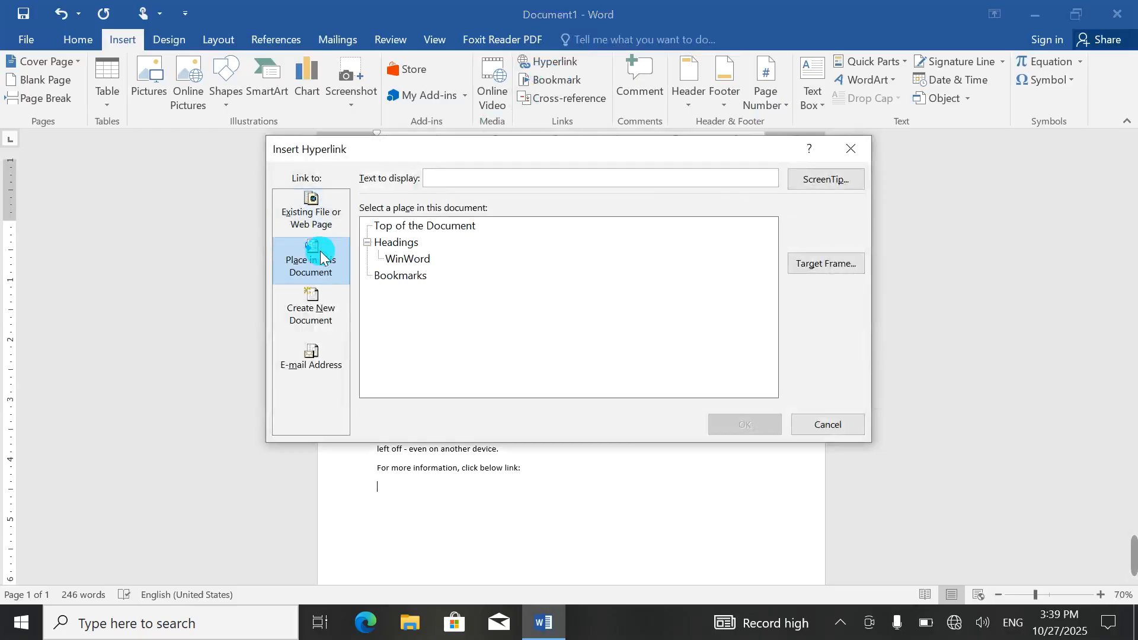
pyautogui.click(308, 214)
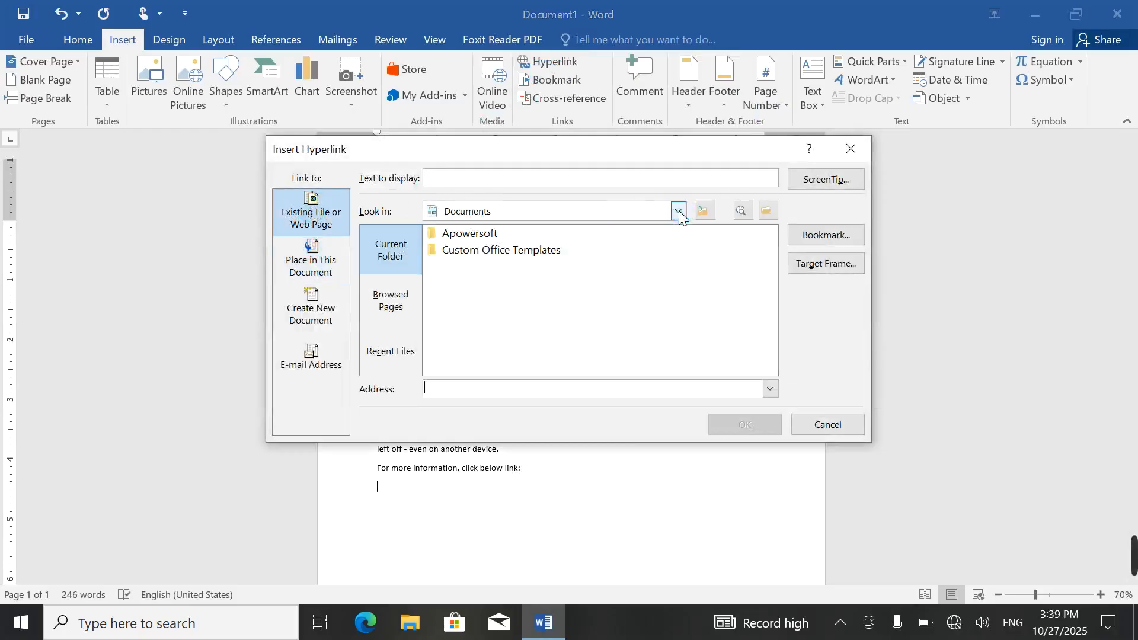
pyautogui.click(678, 211)
pyautogui.scroll(-2, 536, 299)
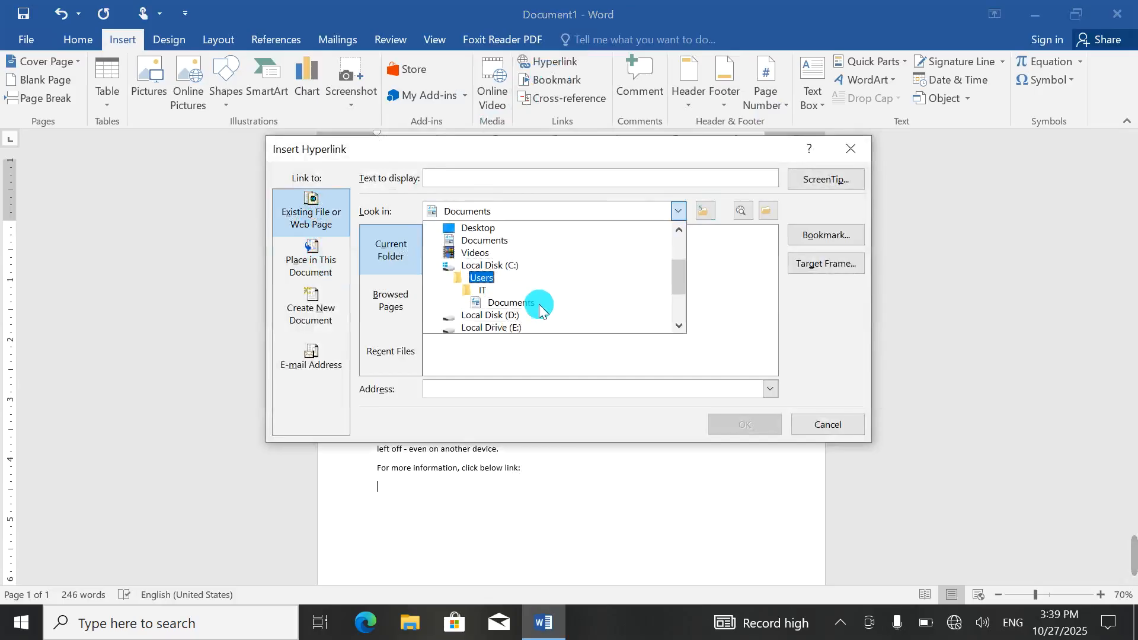
pyautogui.click(507, 303)
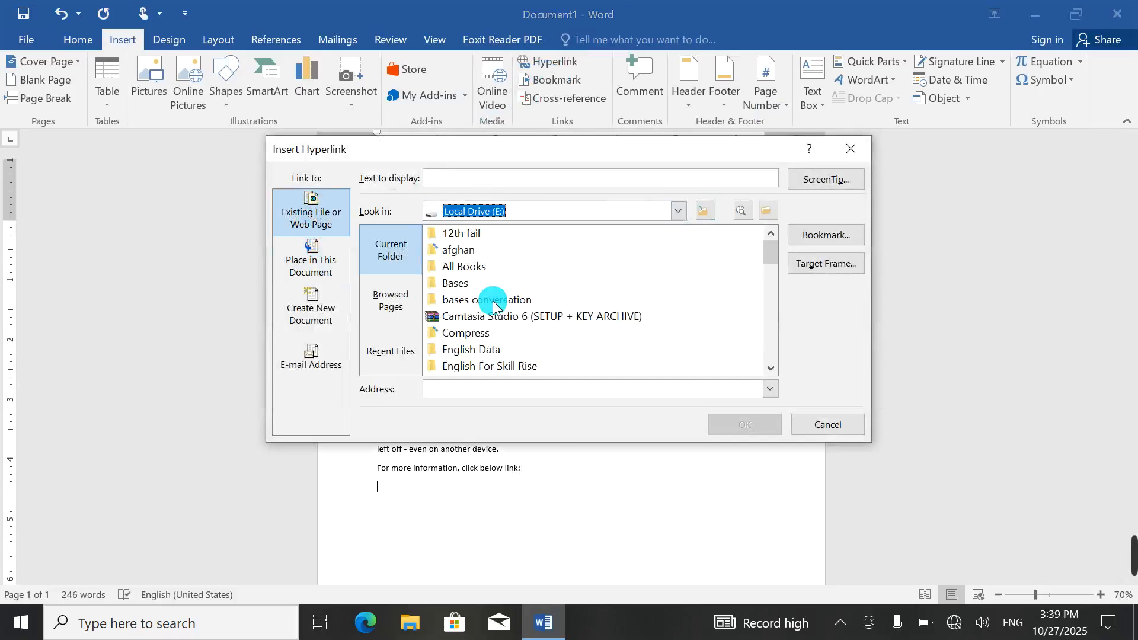
pyautogui.click(678, 211)
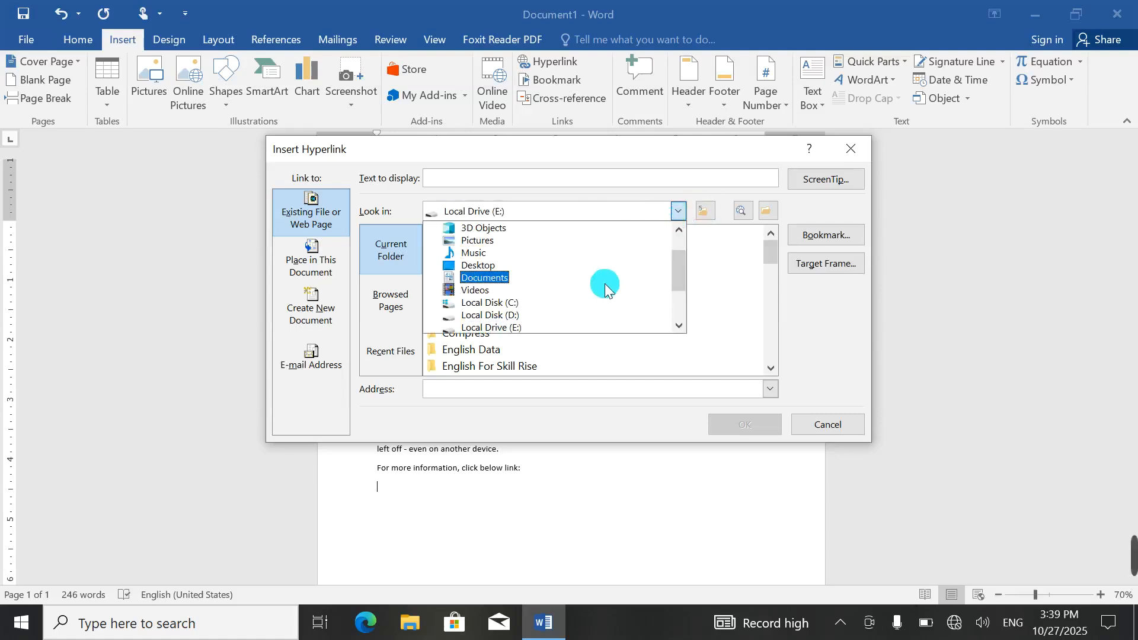
pyautogui.click(571, 311)
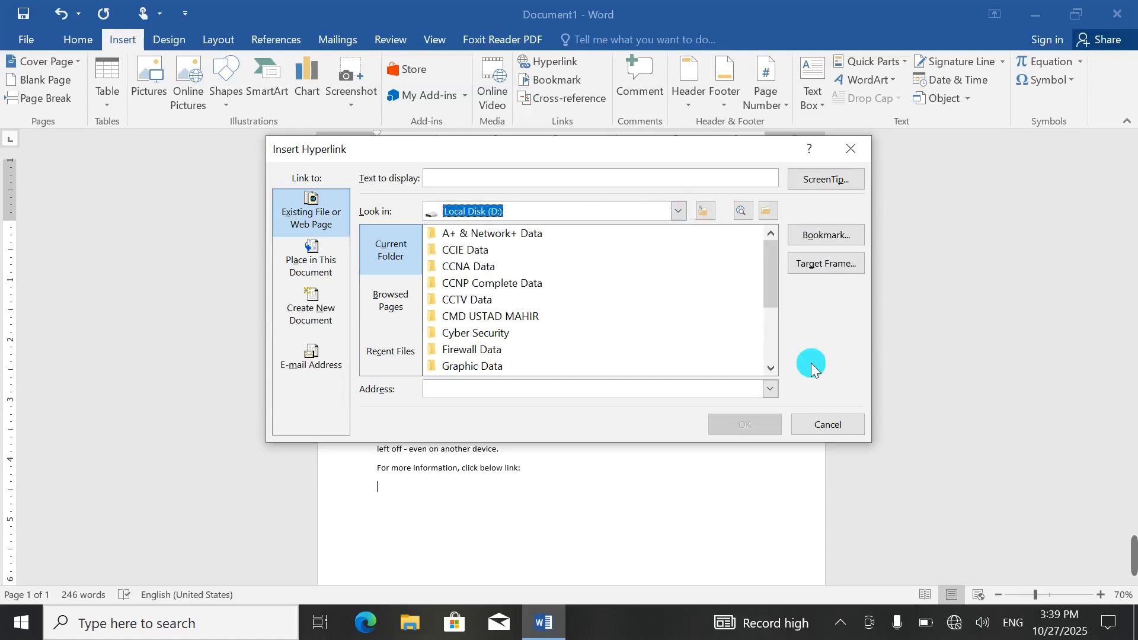
pyautogui.moveTo(1133, 552)
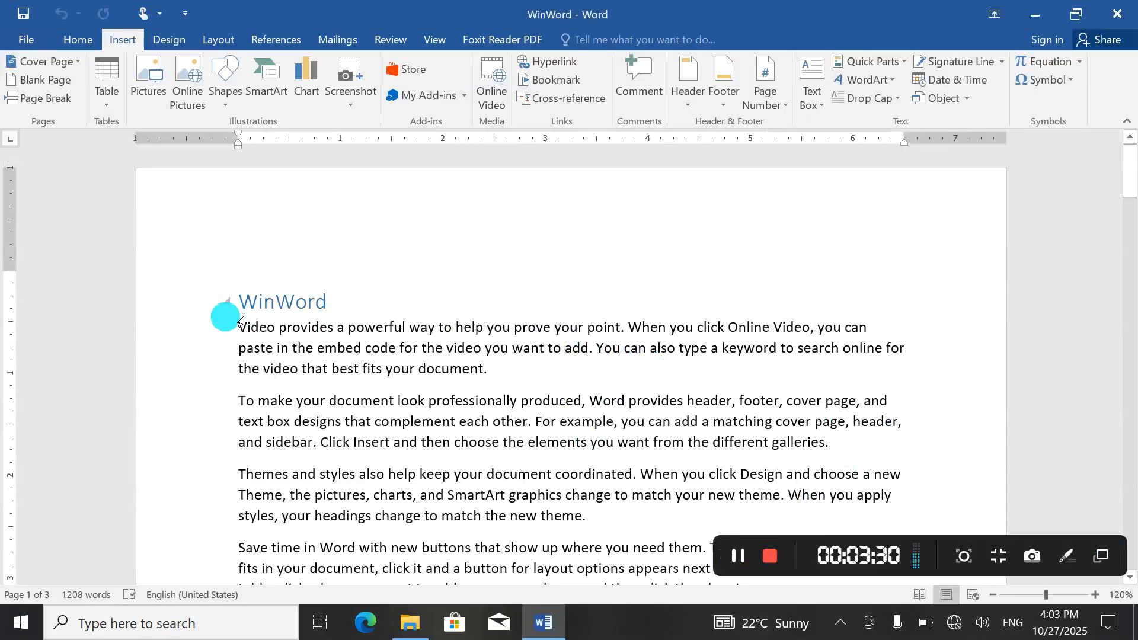
# Step: Select all the text in the WinWord document and delete it
pyautogui.hotkey('ctrl', 'a')
pyautogui.press('Delete')
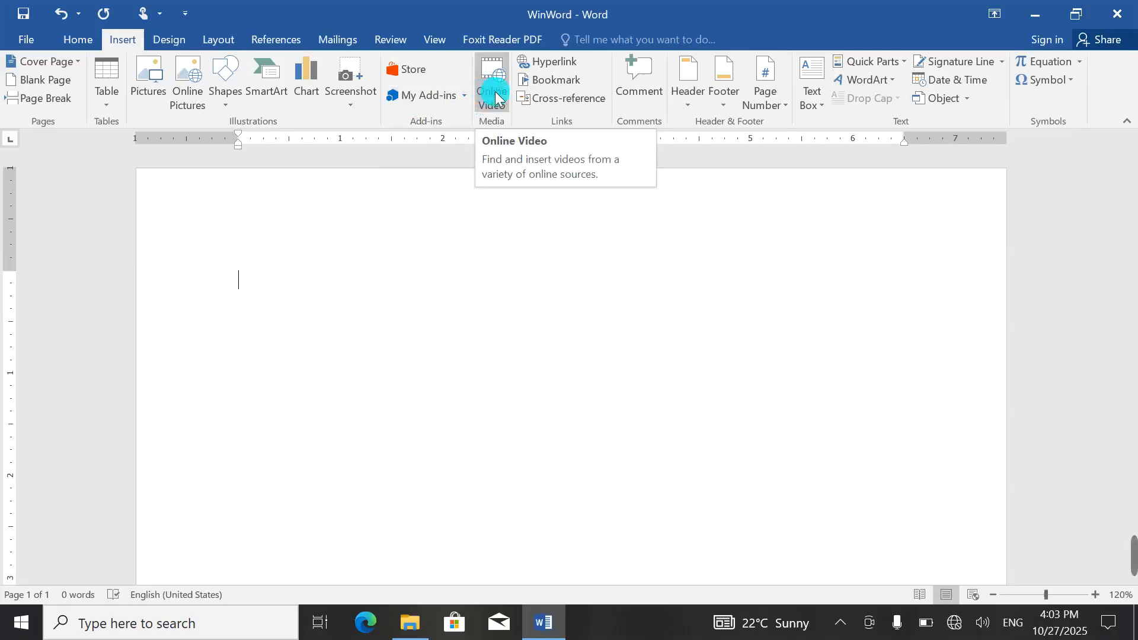
# Step: Insert a hyperlink to the Windows 11 Chapter file and follow it to open the document
pyautogui.click(550, 66)
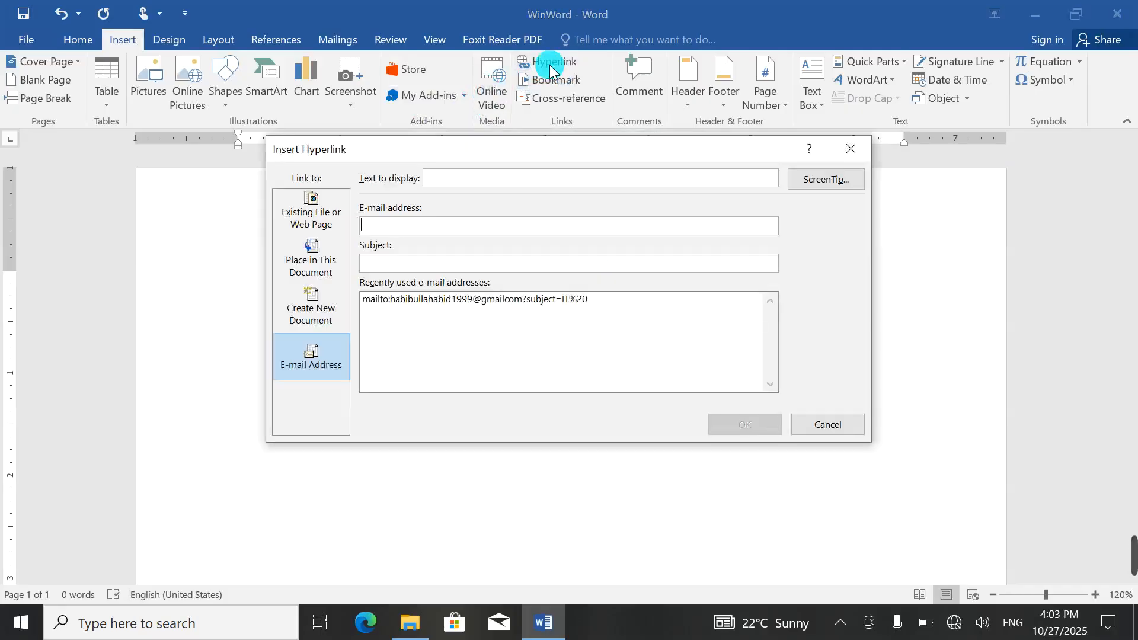
pyautogui.click(295, 256)
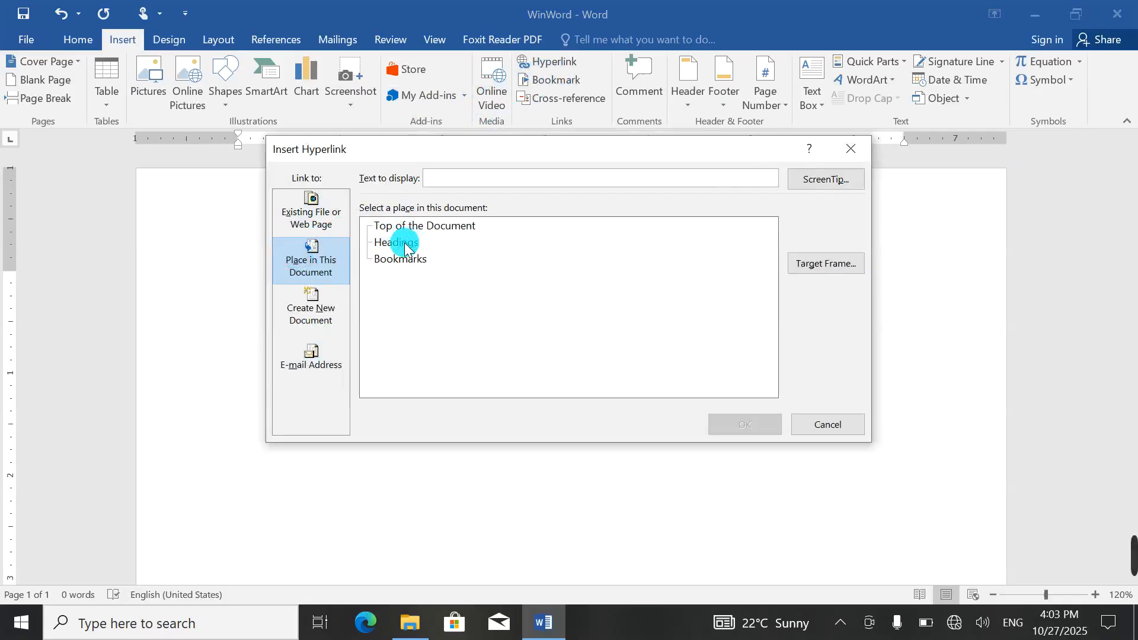
pyautogui.click(283, 210)
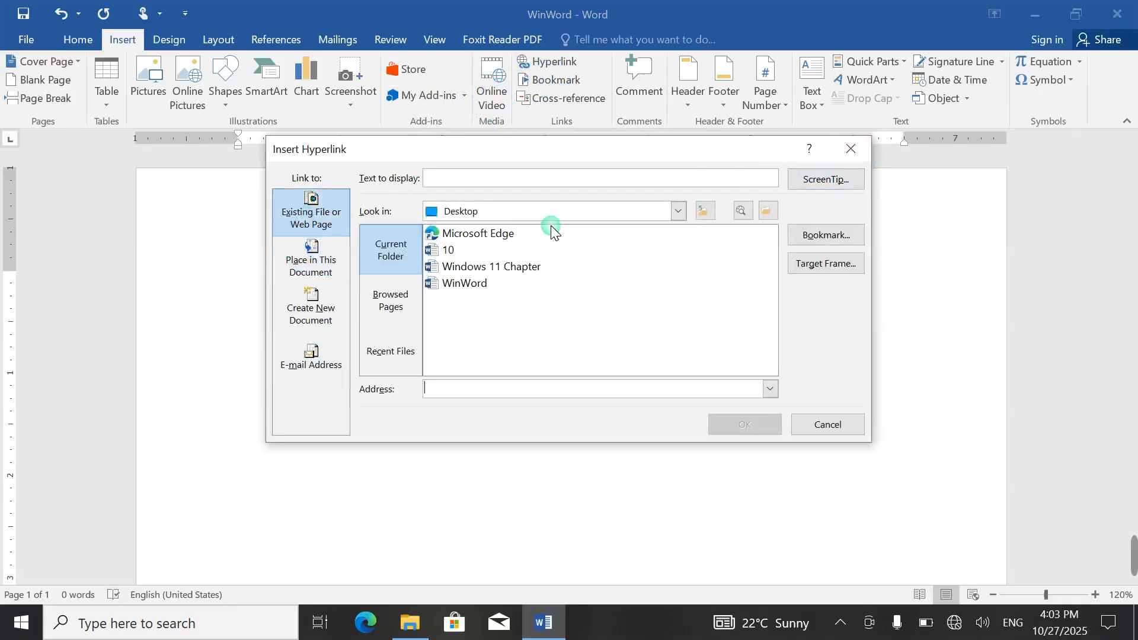
pyautogui.click(471, 270)
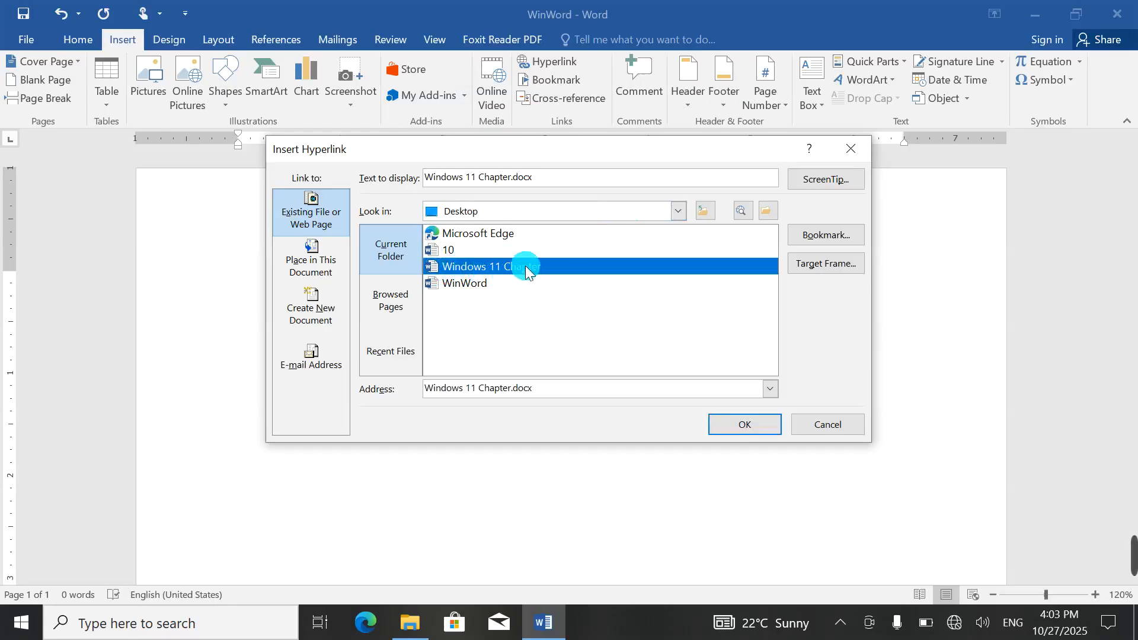
pyautogui.click(748, 424)
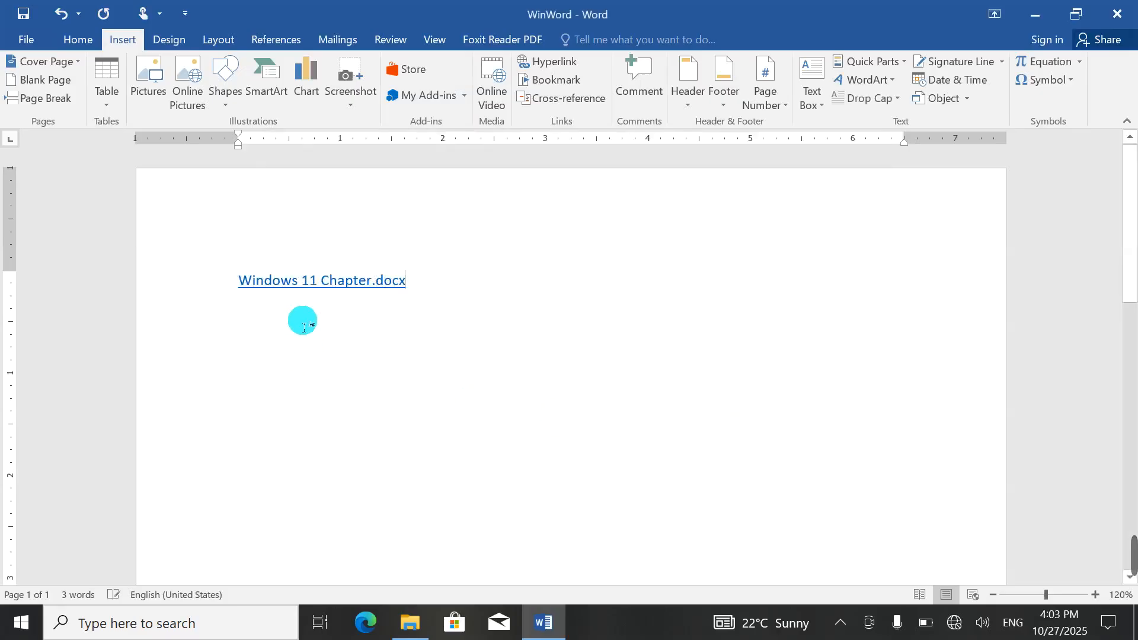
pyautogui.keyDown('ctrl'); pyautogui.click(330, 287); pyautogui.keyUp('ctrl')
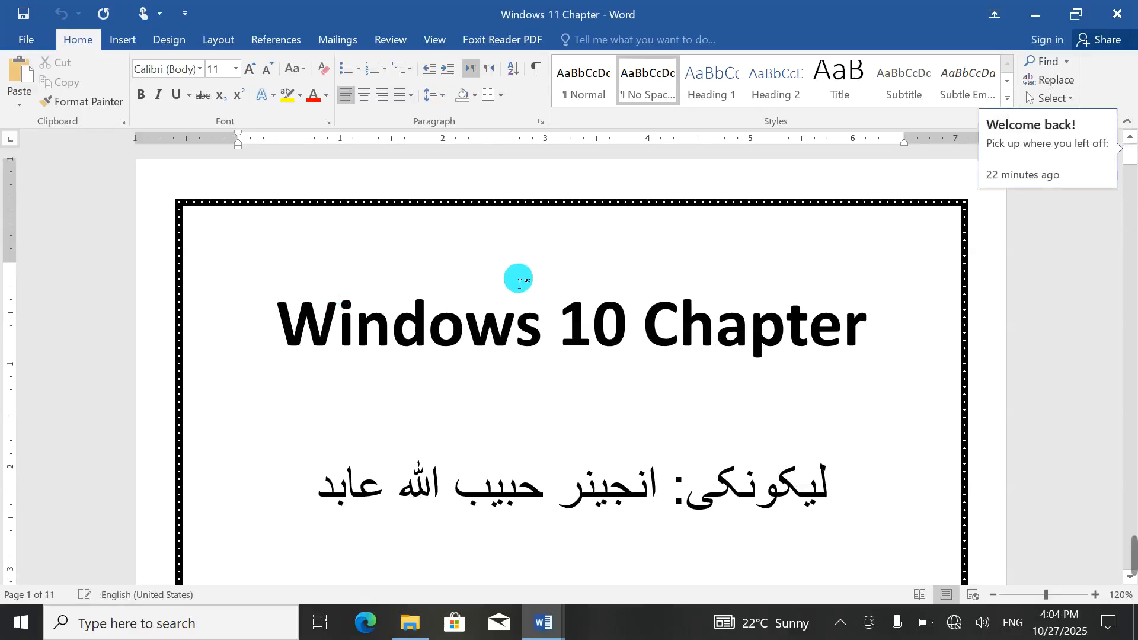
# Step: Close the Windows 11 Chapter document and check the drives under This PC
pyautogui.click(1116, 8)
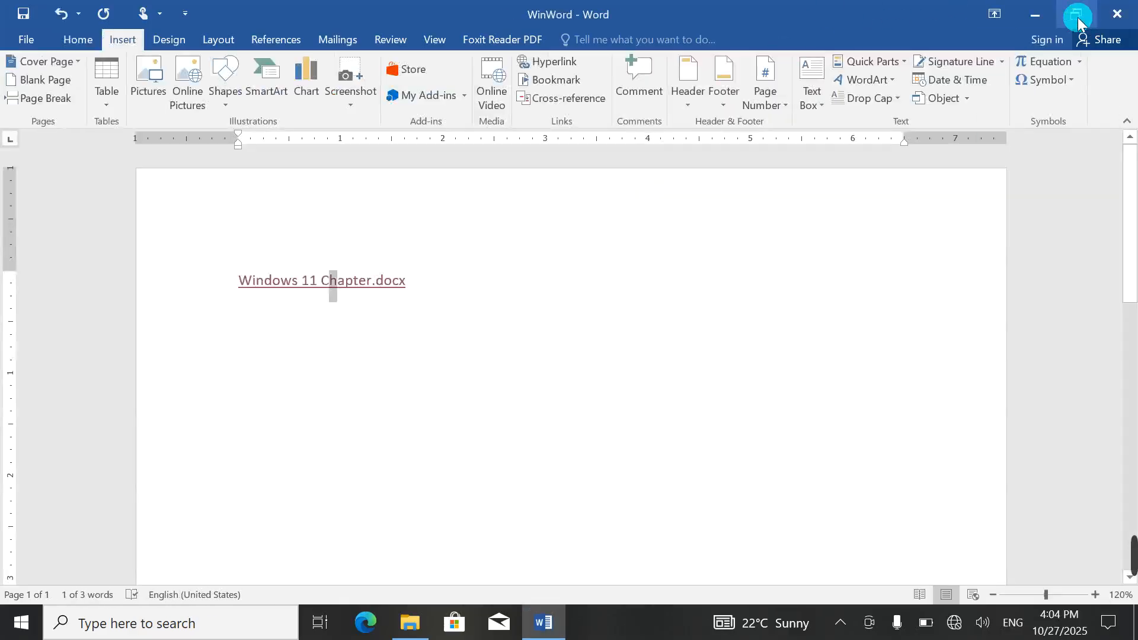
pyautogui.click(1035, 13)
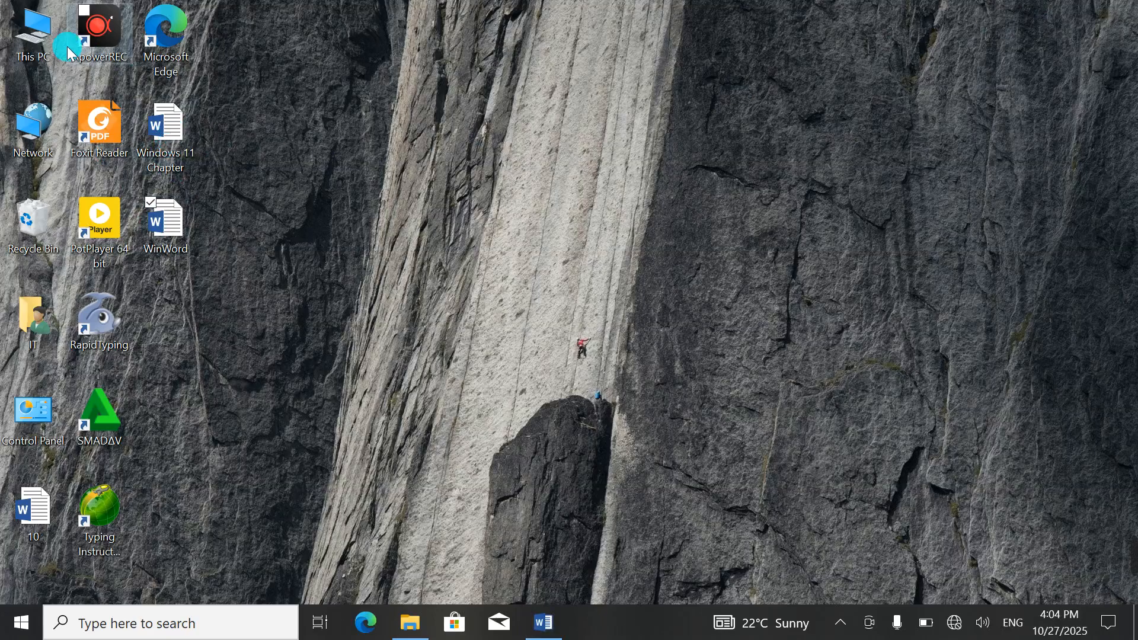
pyautogui.doubleClick(43, 36)
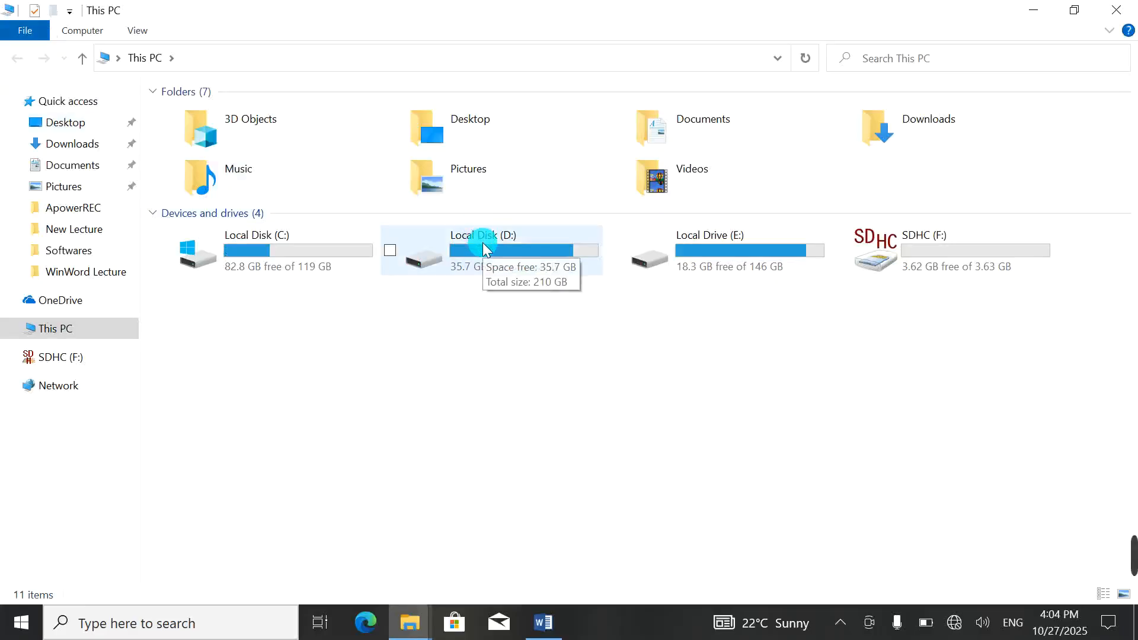
pyautogui.click(1116, 10)
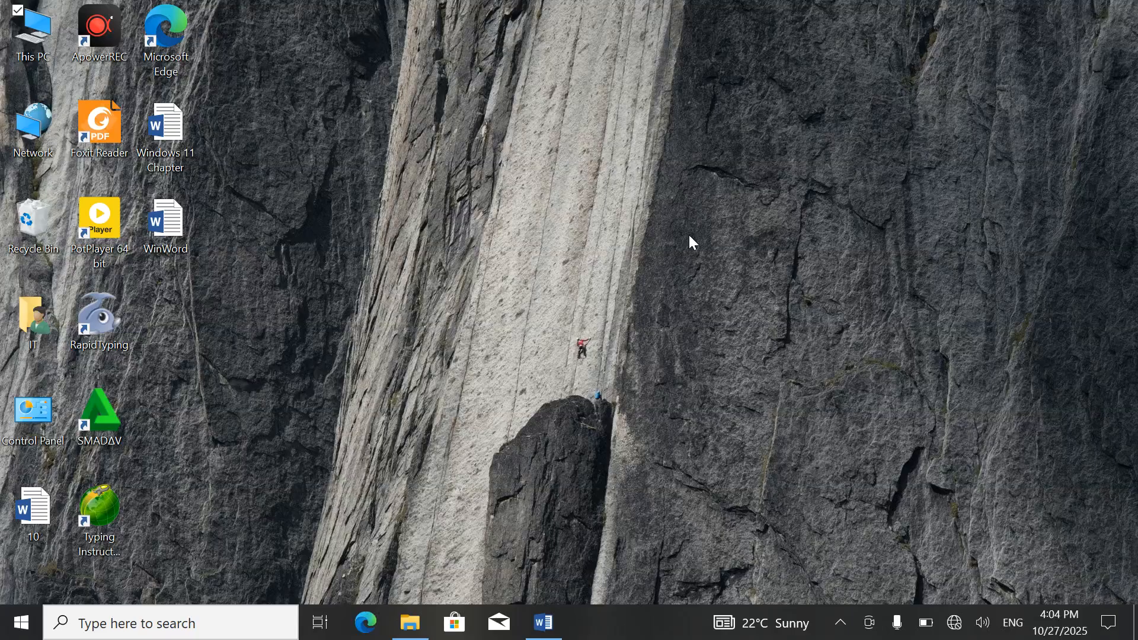
# Step: Back in Word, delete the Windows 11 Chapter.docx link text
pyautogui.click(538, 636)
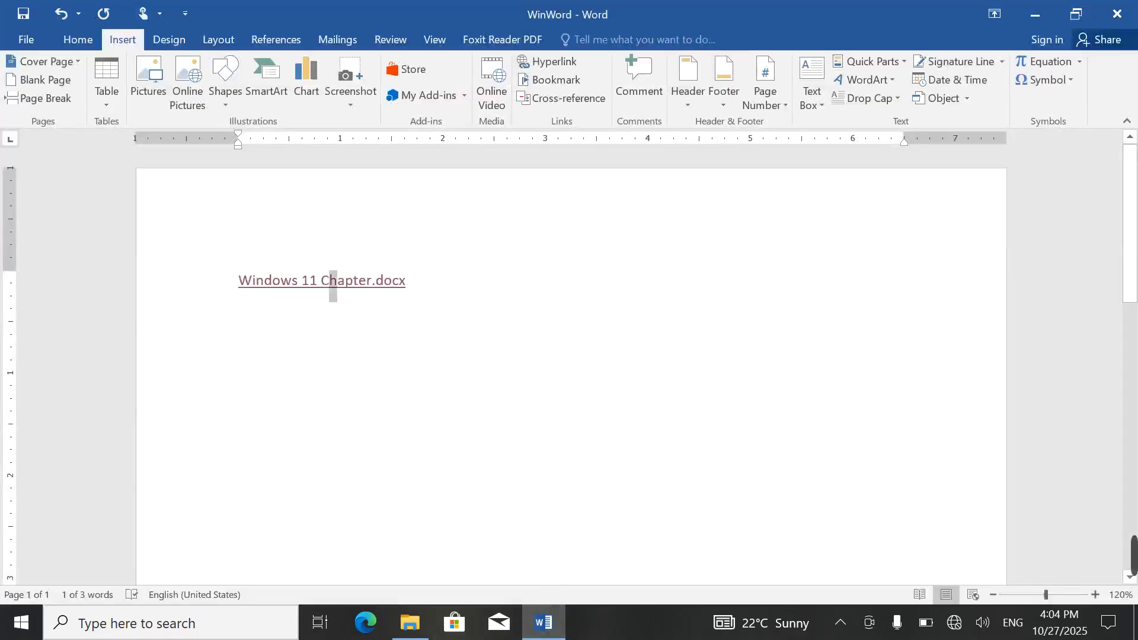
pyautogui.moveTo(415, 283); pyautogui.dragTo(198, 282)
pyautogui.press('Delete')
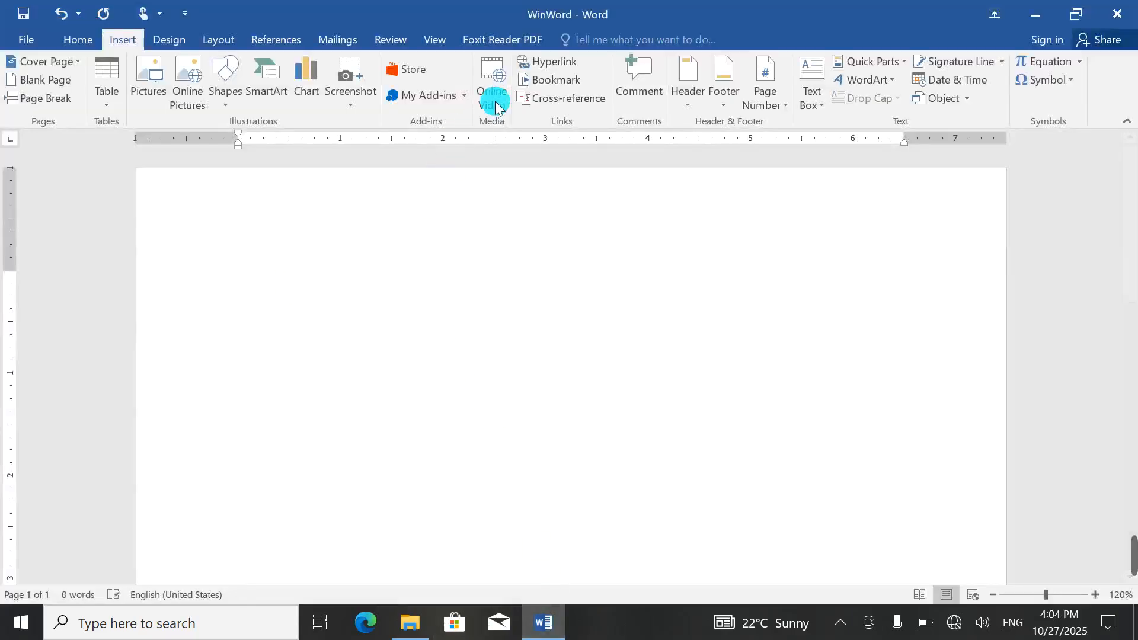
# Step: Insert a hyperlink to the CV PDF on Local Drive (E:)
pyautogui.click(530, 64)
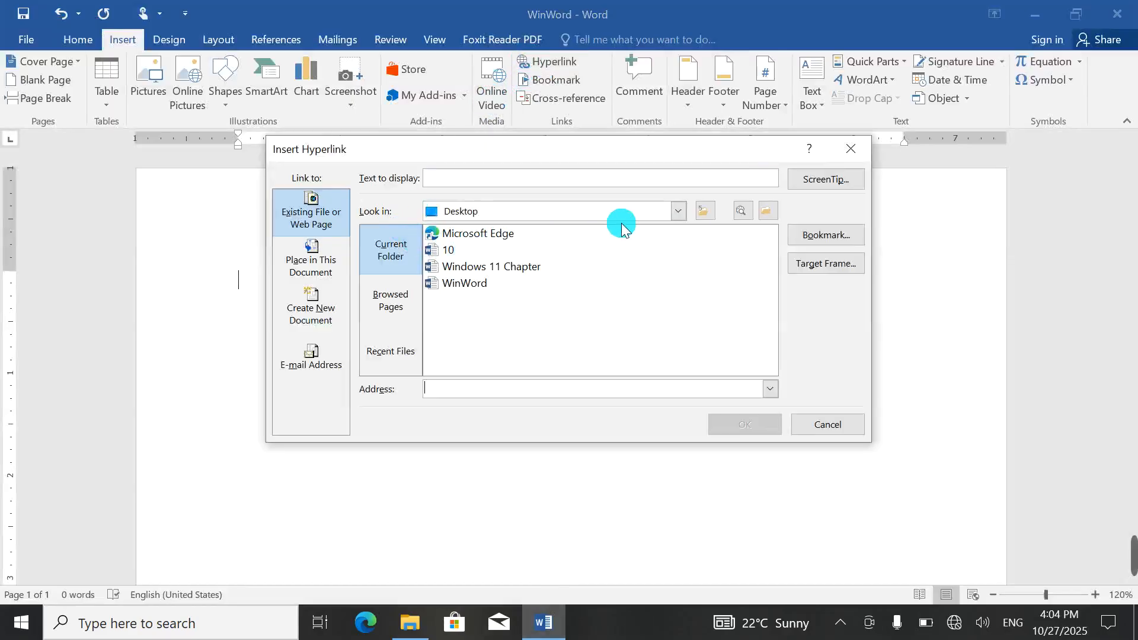
pyautogui.click(680, 212)
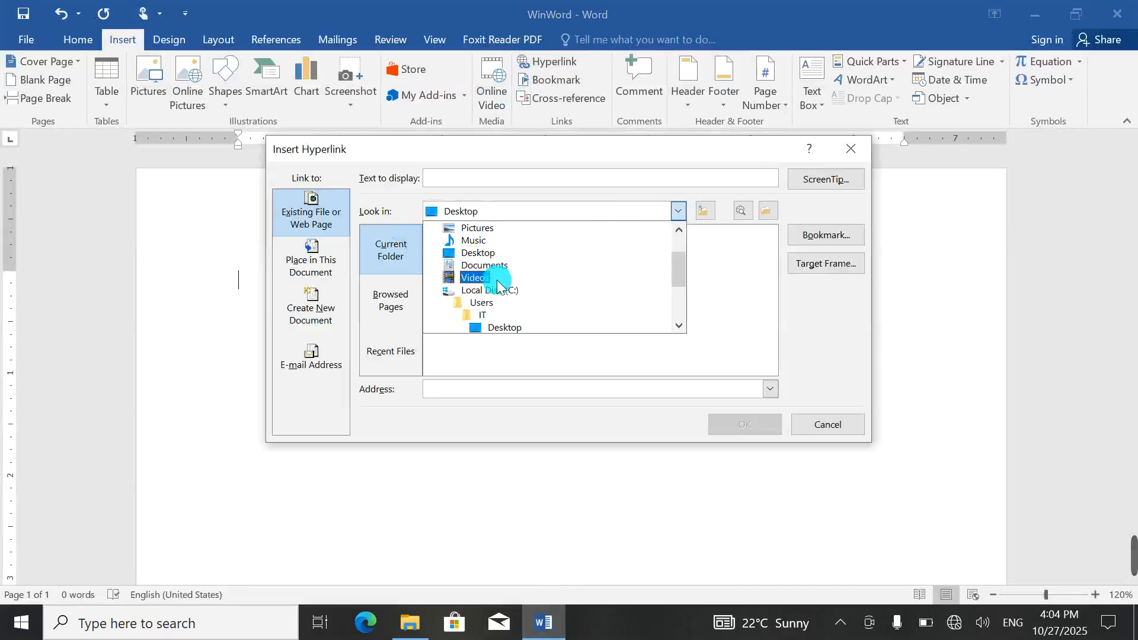
pyautogui.scroll(-2, 495, 290)
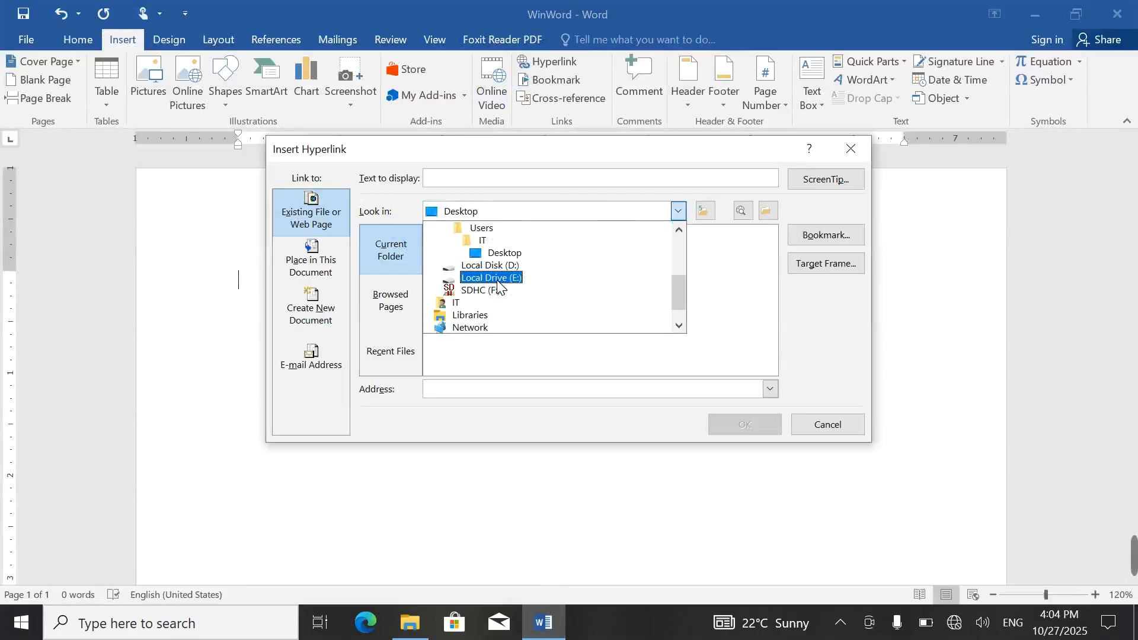
pyautogui.click(497, 285)
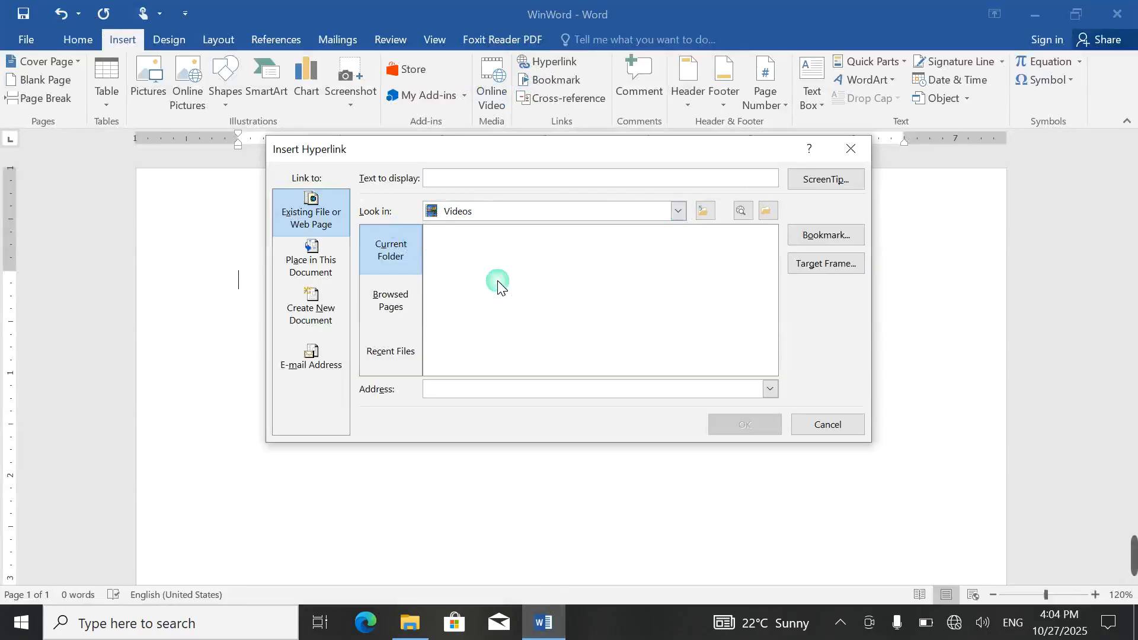
pyautogui.click(678, 211)
pyautogui.scroll(-3, 517, 294)
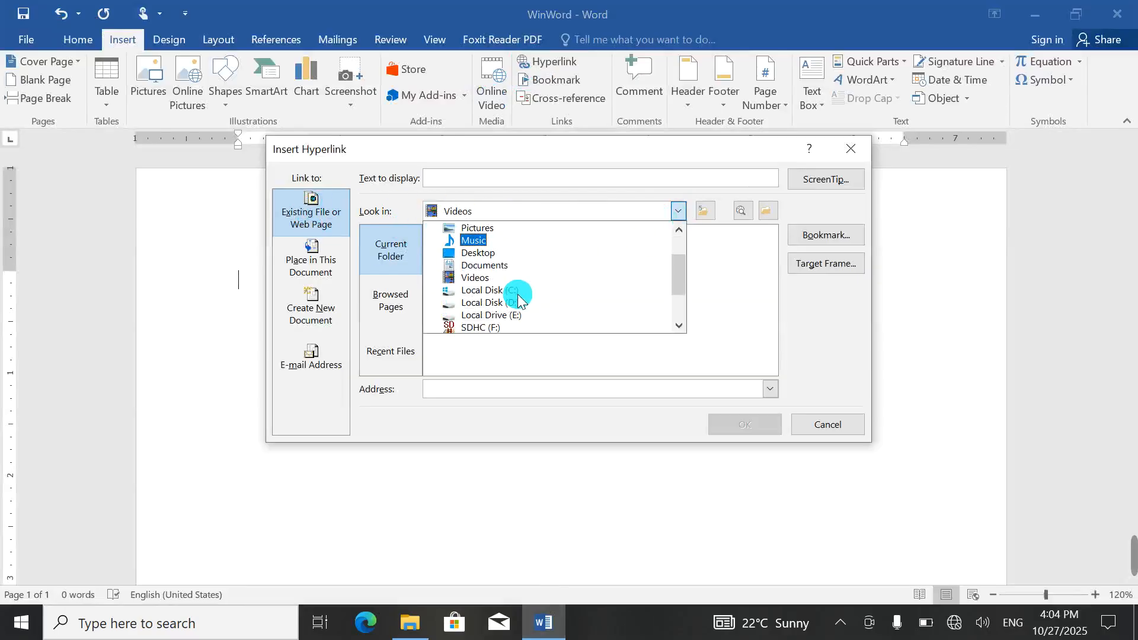
pyautogui.click(496, 289)
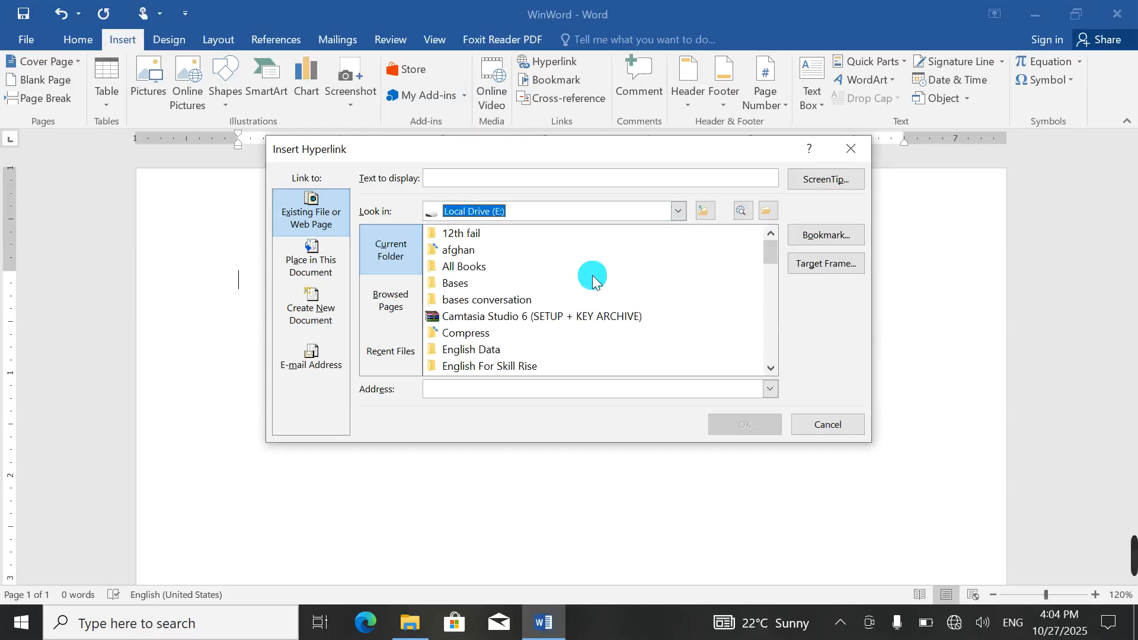
pyautogui.scroll(-6, 513, 293)
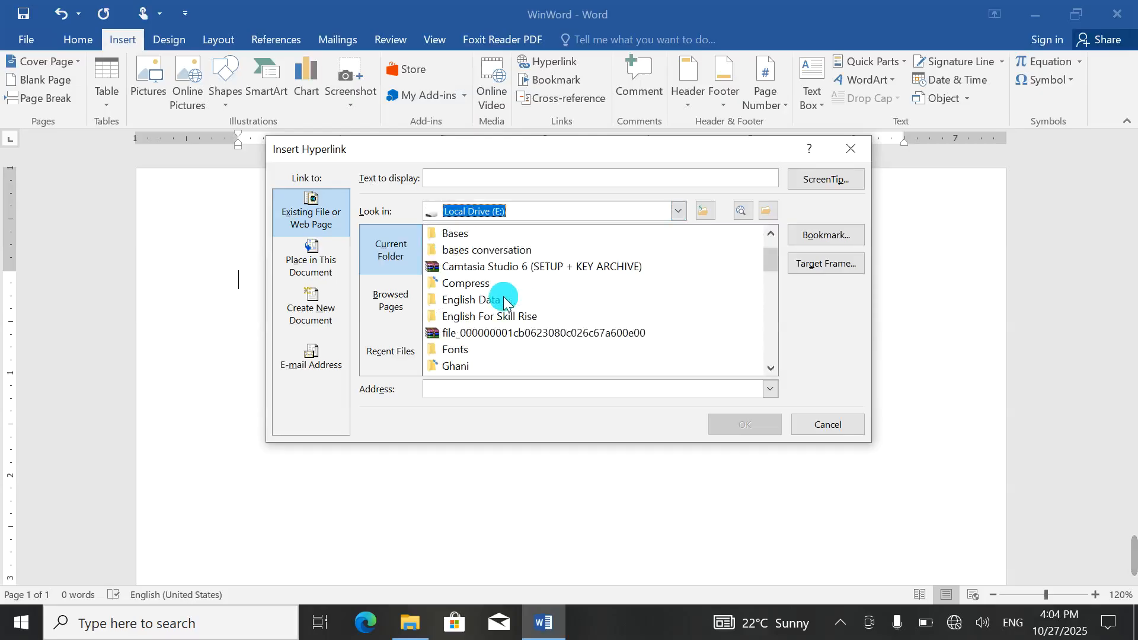
pyautogui.scroll(-3, 504, 302)
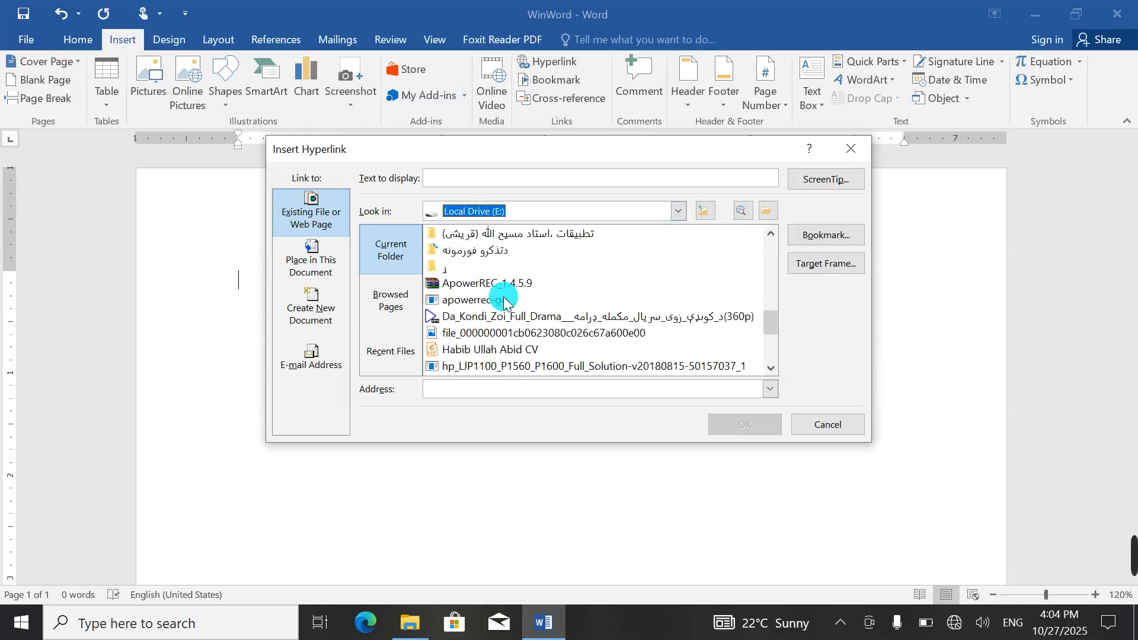
pyautogui.click(471, 351)
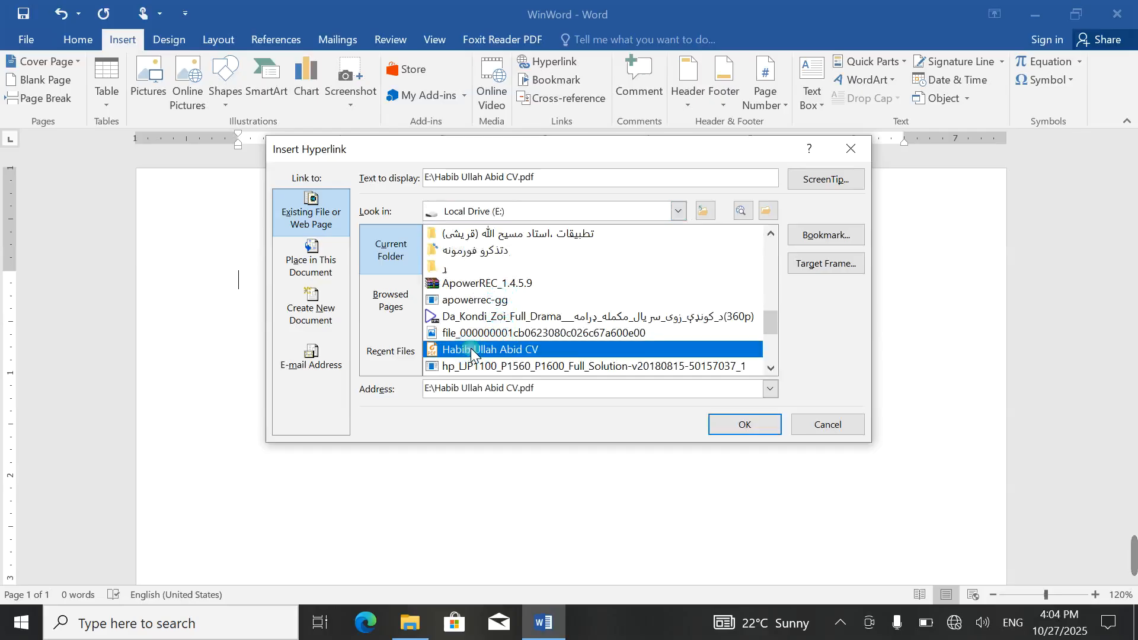
pyautogui.click(738, 425)
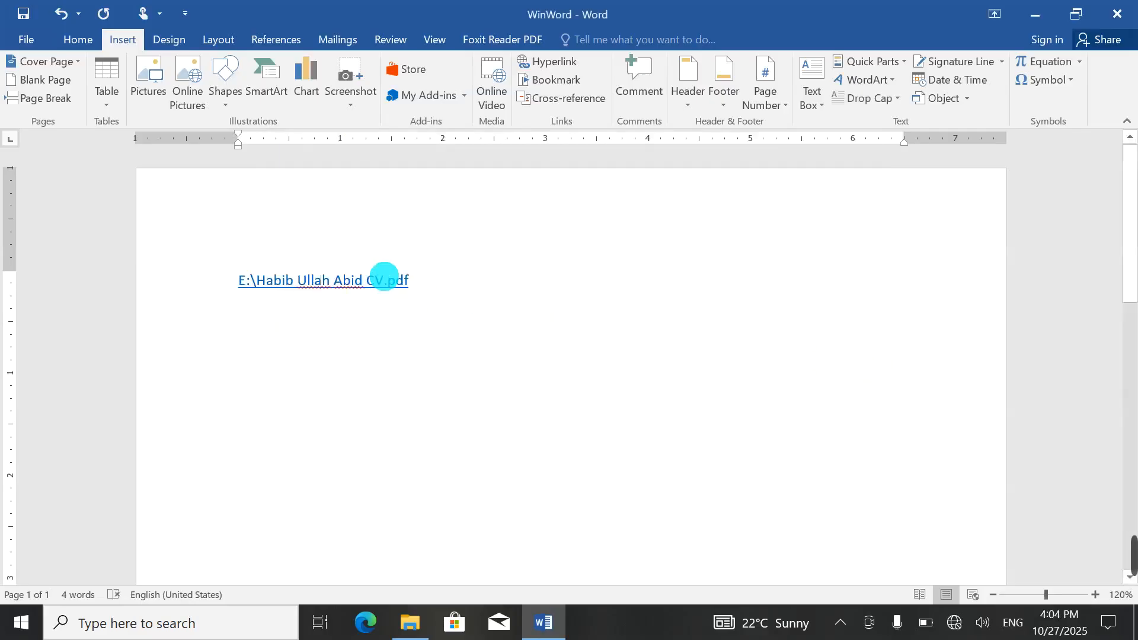
# Step: Follow the CV link, scroll through the PDF in Foxit Reader, then close it
pyautogui.keyDown('ctrl'); pyautogui.click(318, 286); pyautogui.keyUp('ctrl')
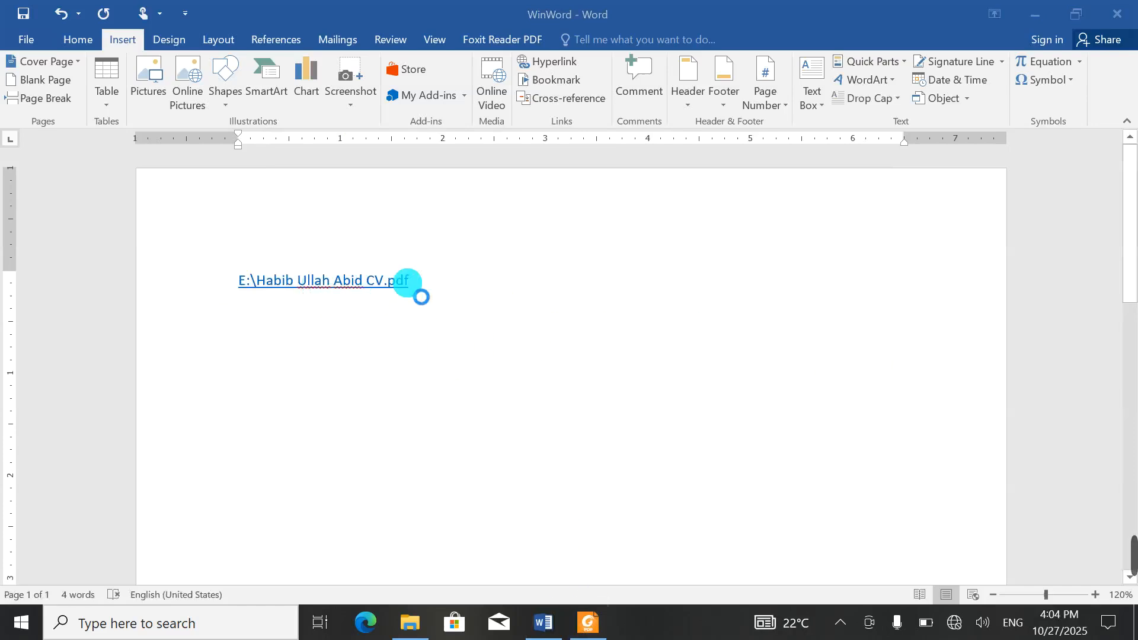
pyautogui.scroll(-3, 483, 294)
pyautogui.scroll(-12, 482, 296)
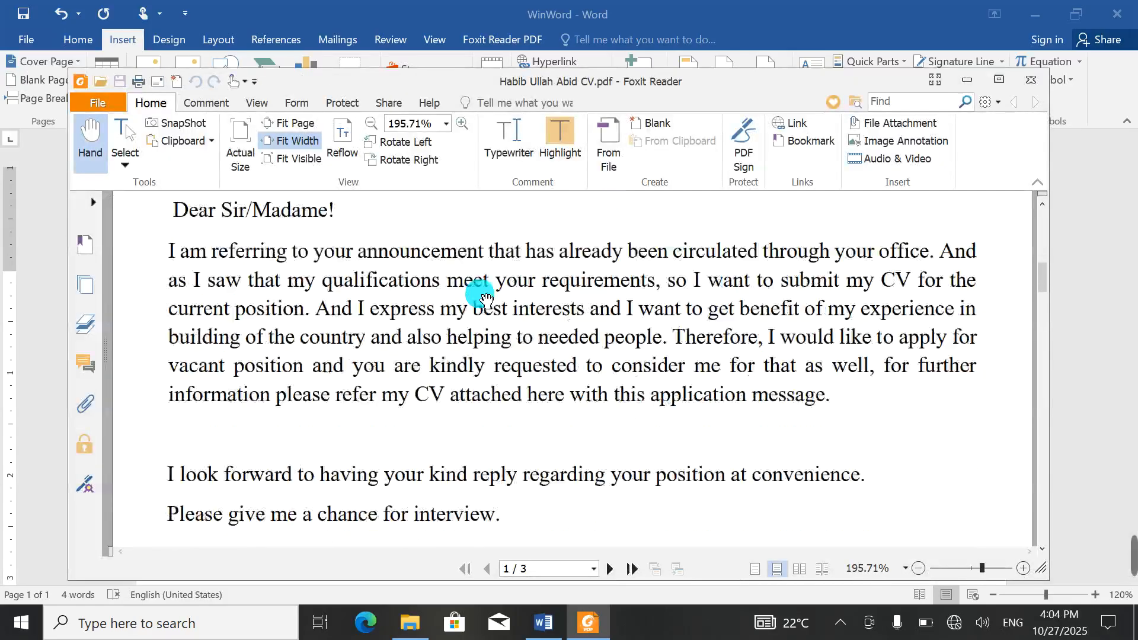
pyautogui.click(1031, 80)
# Step: Delete the CV link line from the page
pyautogui.click(454, 288)
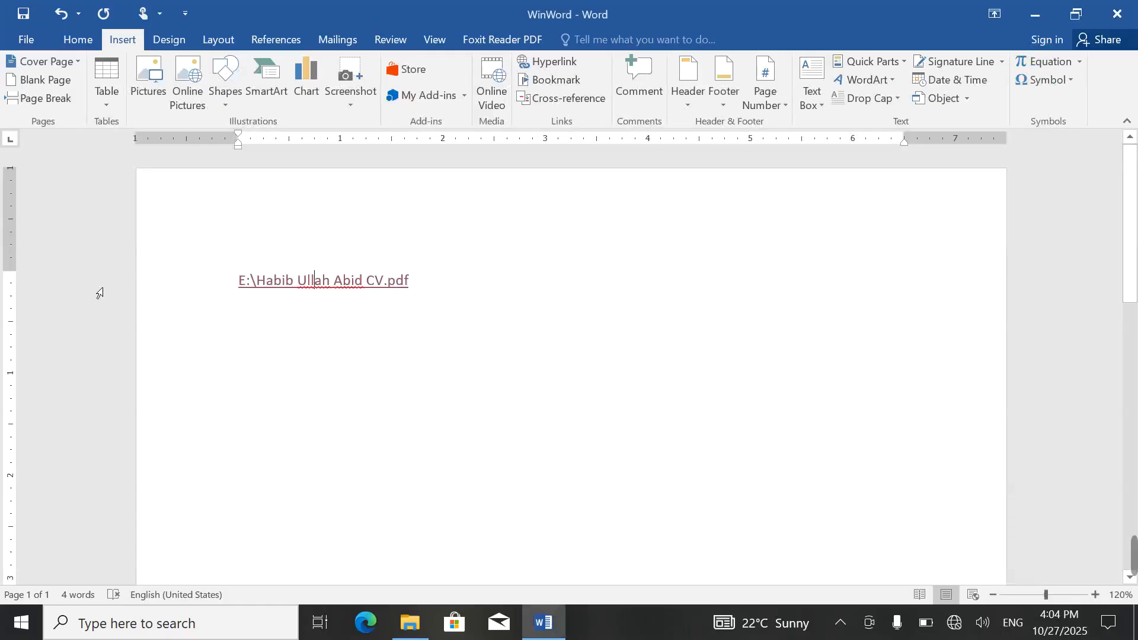
pyautogui.moveTo(223, 279); pyautogui.dragTo(386, 305)
pyautogui.rightClick(375, 300)
pyautogui.press('Delete')
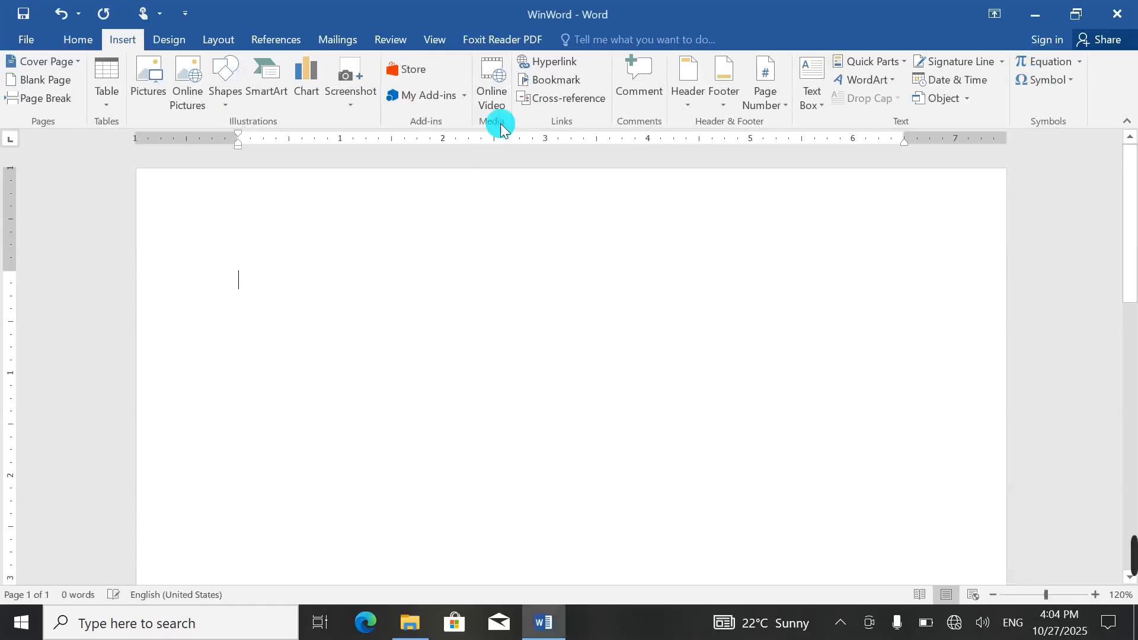
# Step: Insert a link to Windows 11 Chapter displayed as 'afghan', follow it, and select it
pyautogui.click(549, 61)
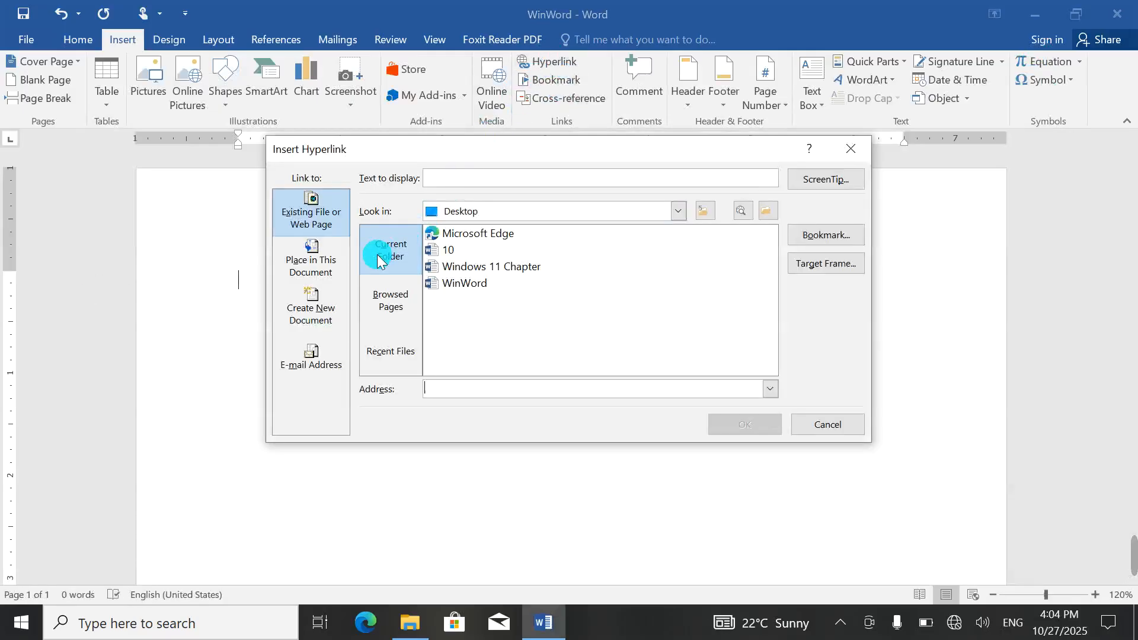
pyautogui.click(384, 288)
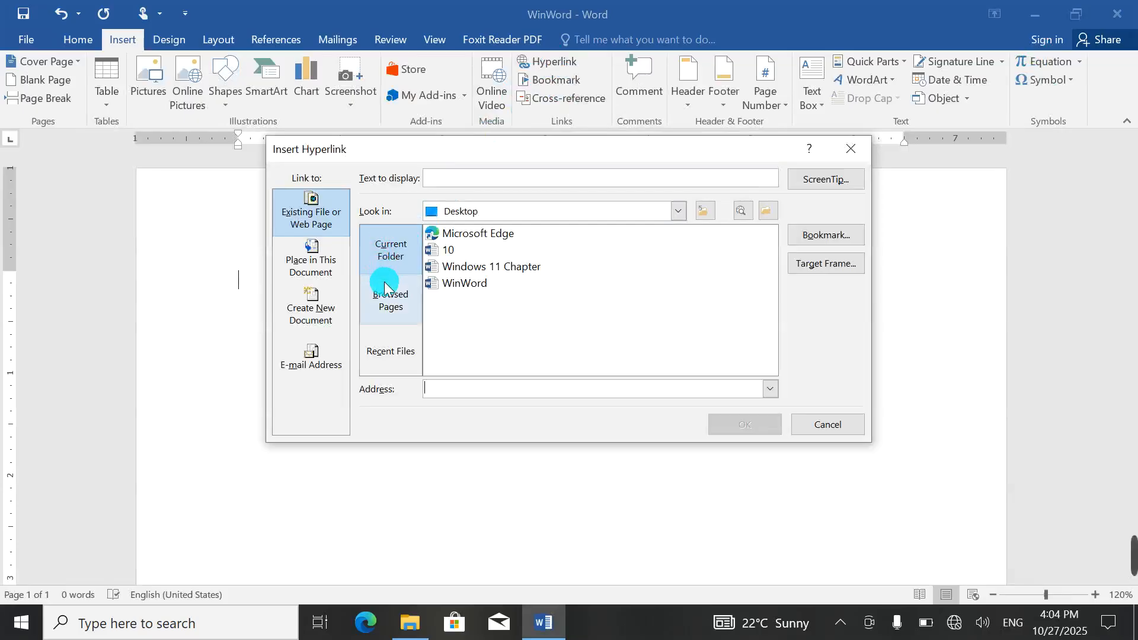
pyautogui.click(309, 262)
pyautogui.click(311, 214)
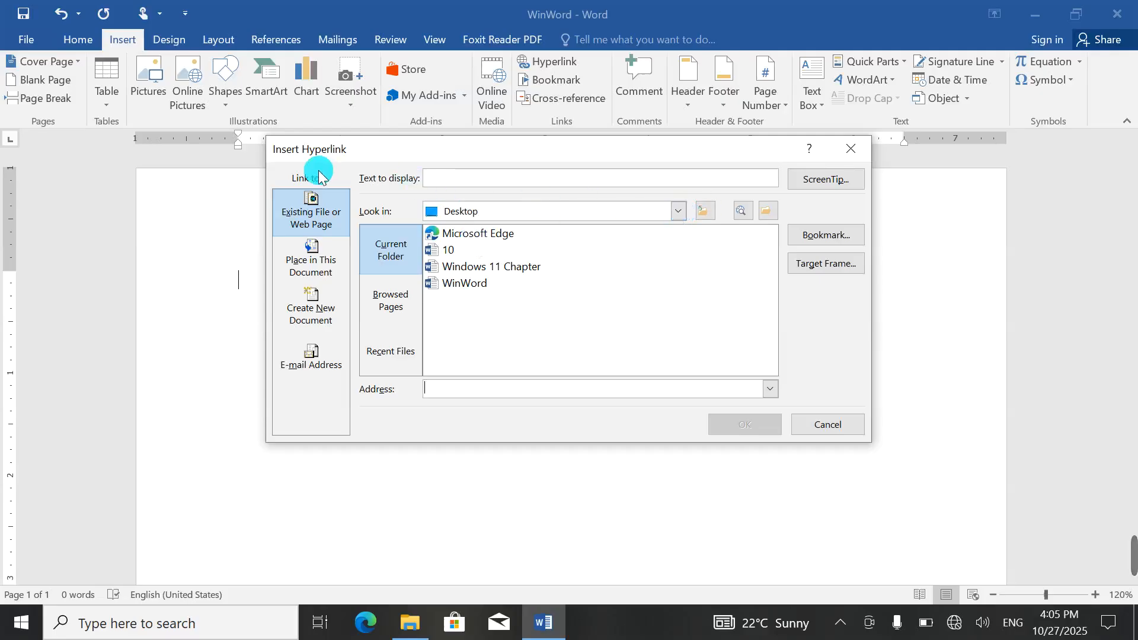
pyautogui.click(480, 178)
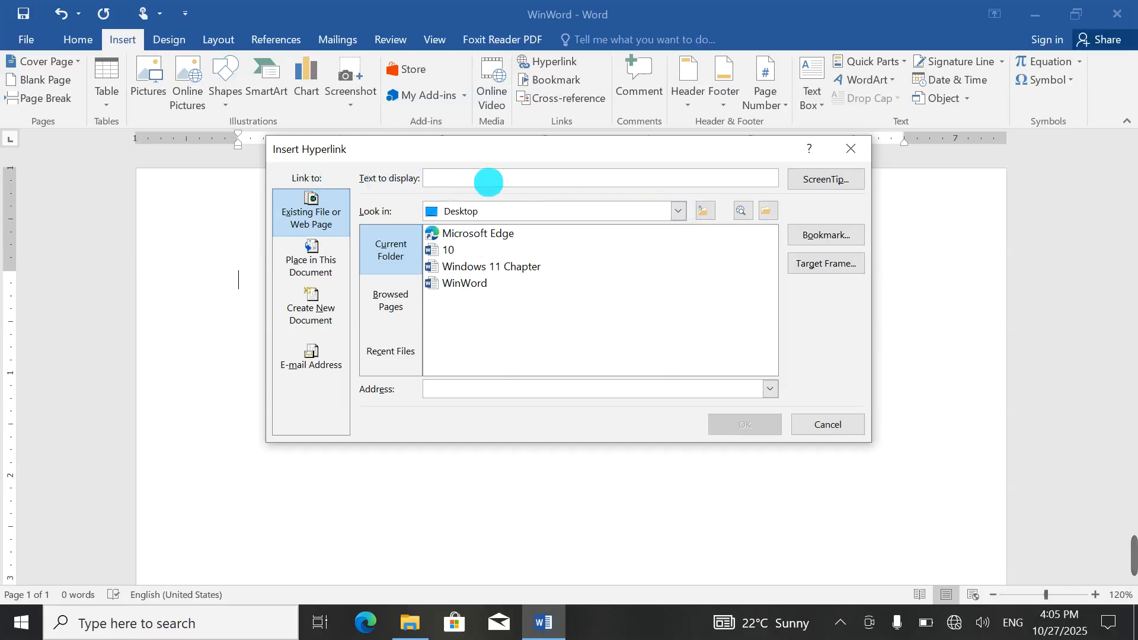
pyautogui.click(483, 264)
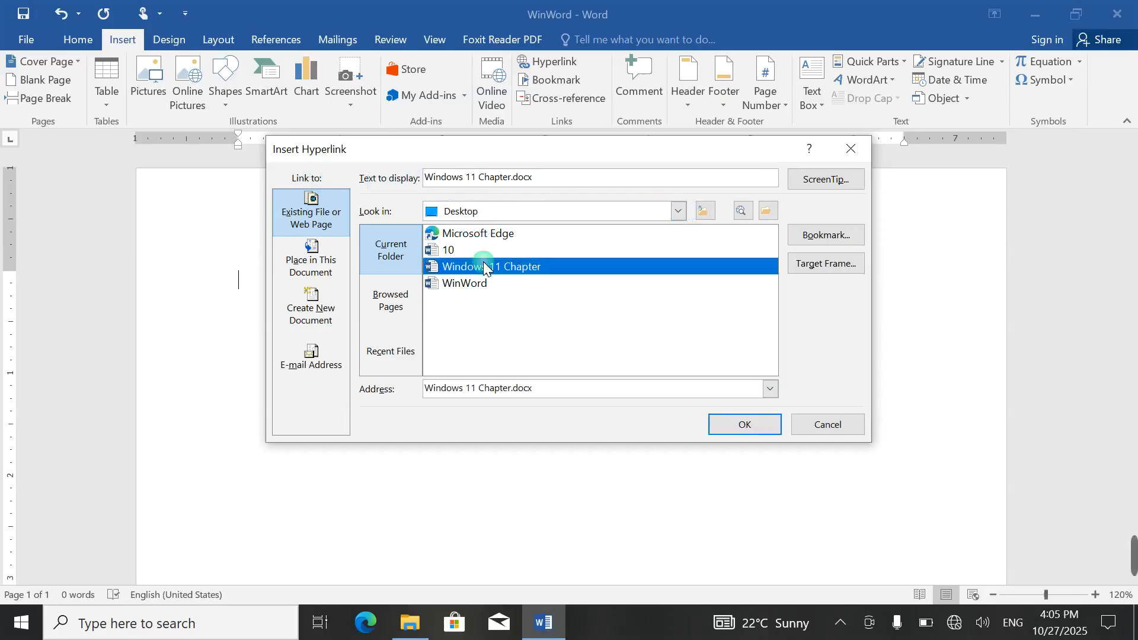
pyautogui.moveTo(535, 178); pyautogui.dragTo(425, 178)
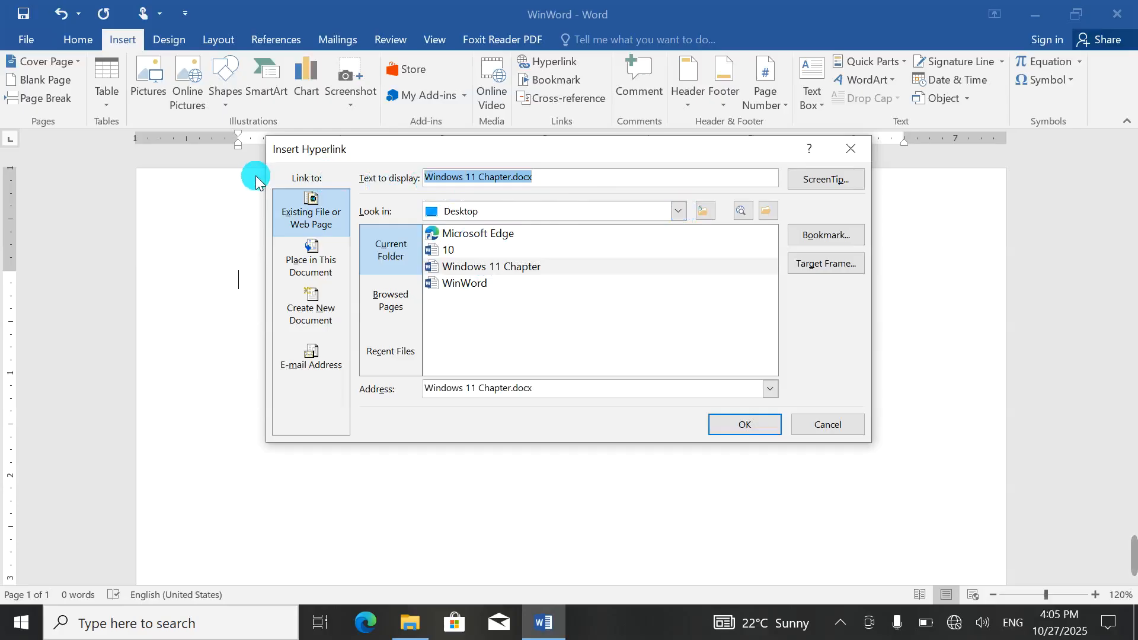
pyautogui.write('afghan')
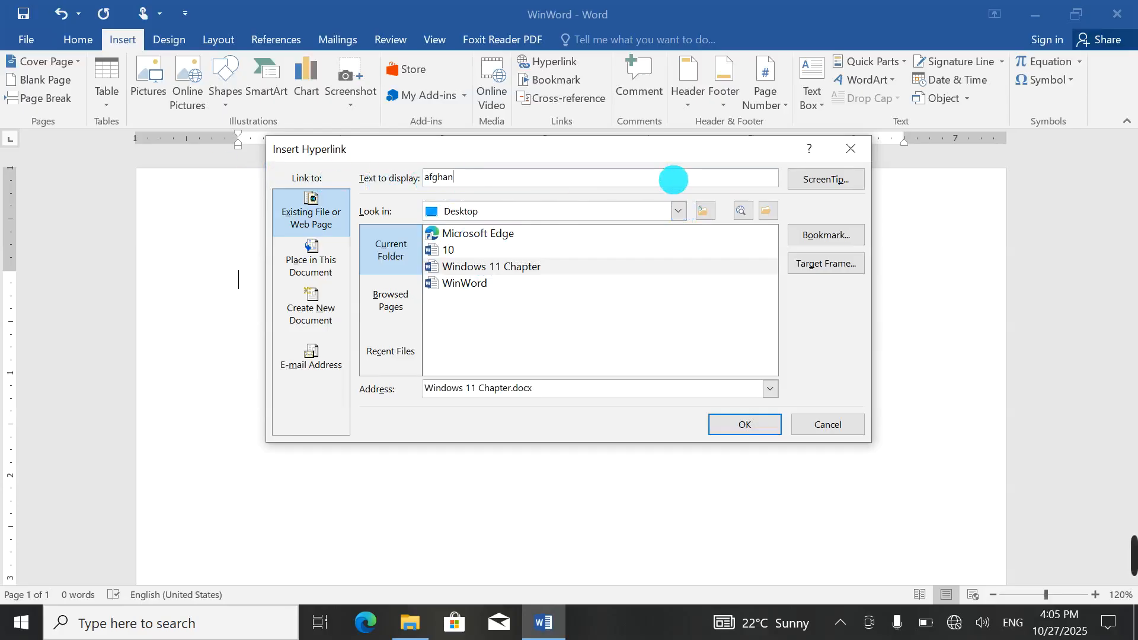
pyautogui.click(803, 422)
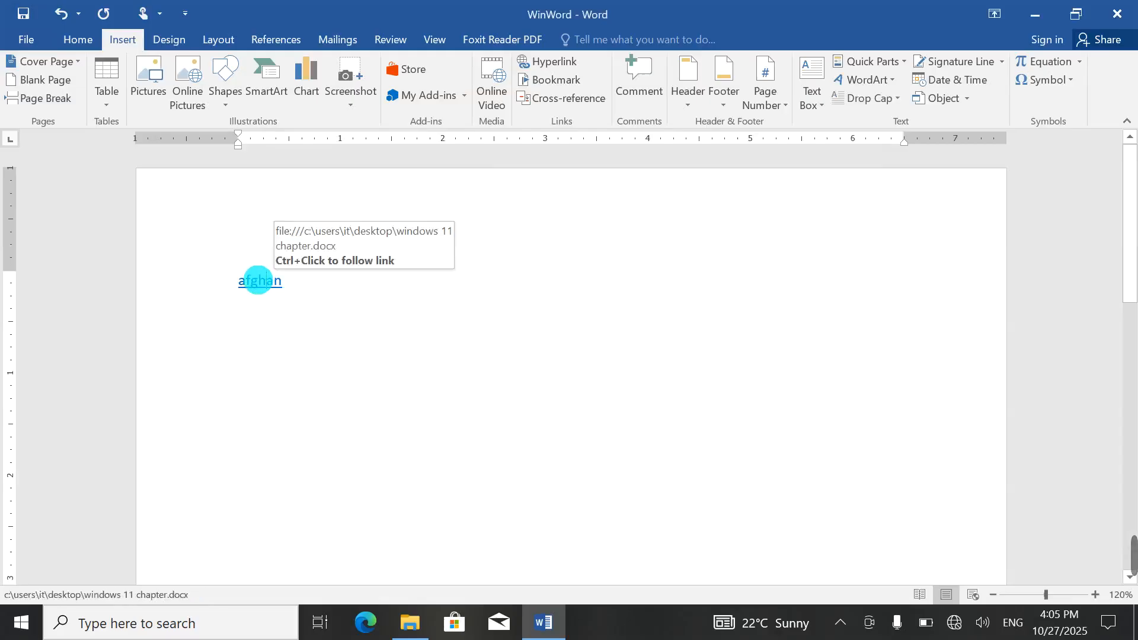
pyautogui.keyDown('ctrl'); pyautogui.click(258, 280); pyautogui.keyUp('ctrl')
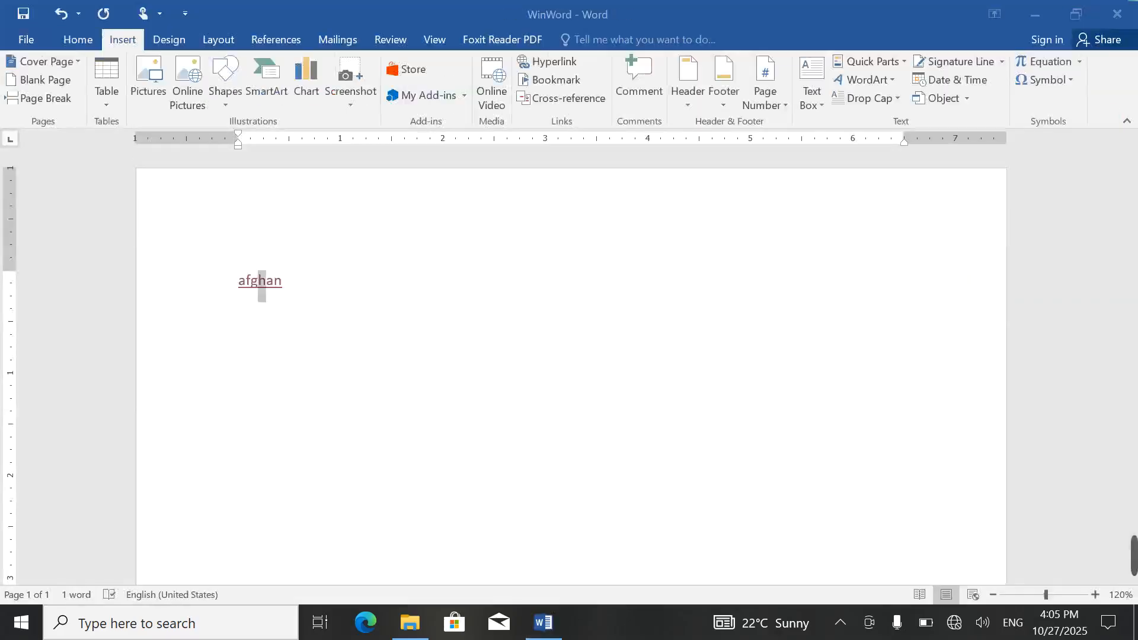
pyautogui.moveTo(437, 310); pyautogui.dragTo(2, 259)
# Step: Delete the afghan link, then cancel a new hyperlink without inserting anything
pyautogui.press('Delete')
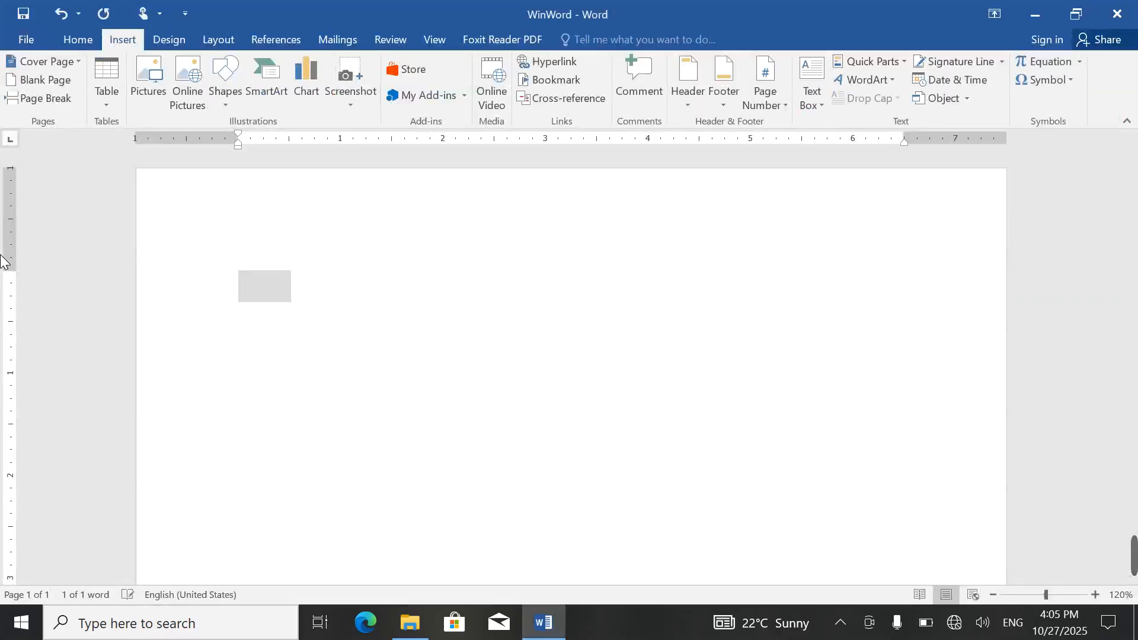
pyautogui.click(529, 63)
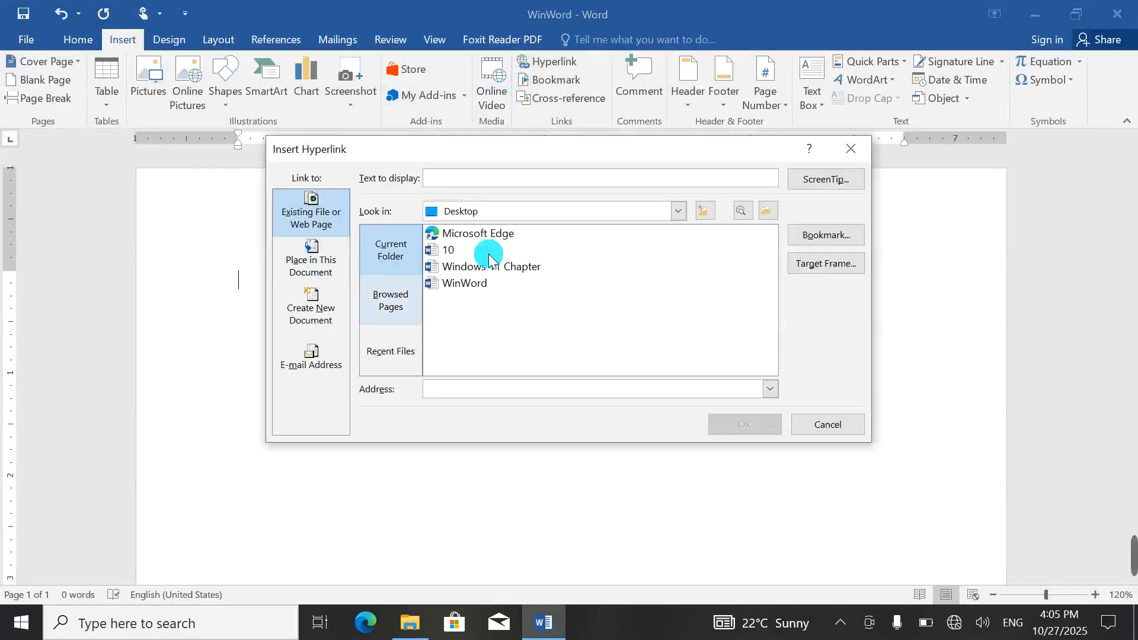
pyautogui.click(314, 266)
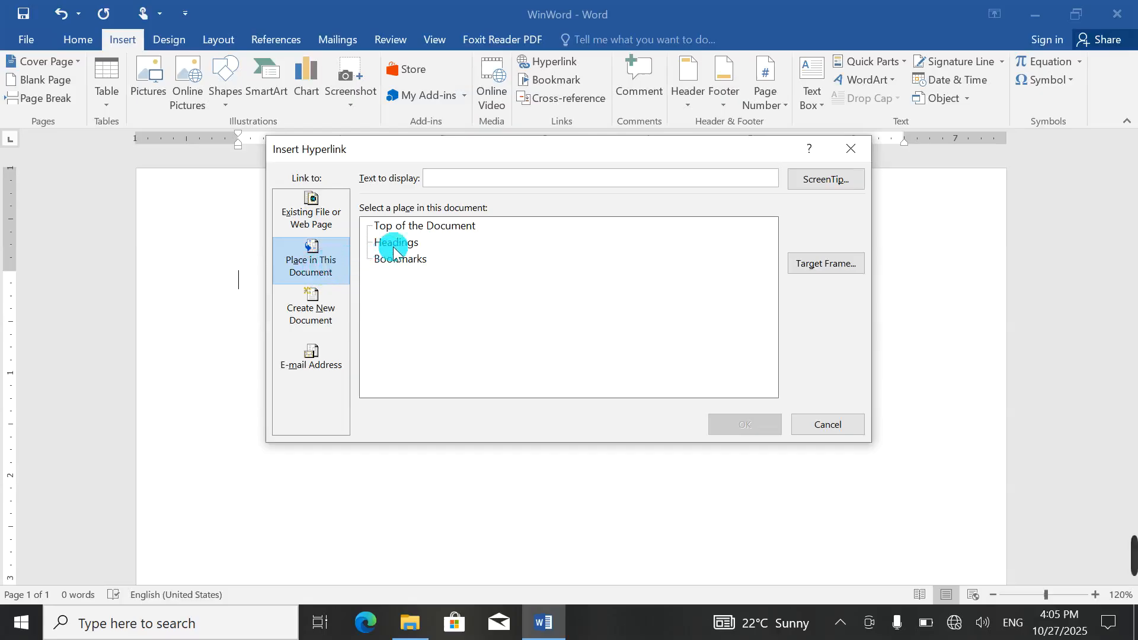
pyautogui.click(854, 152)
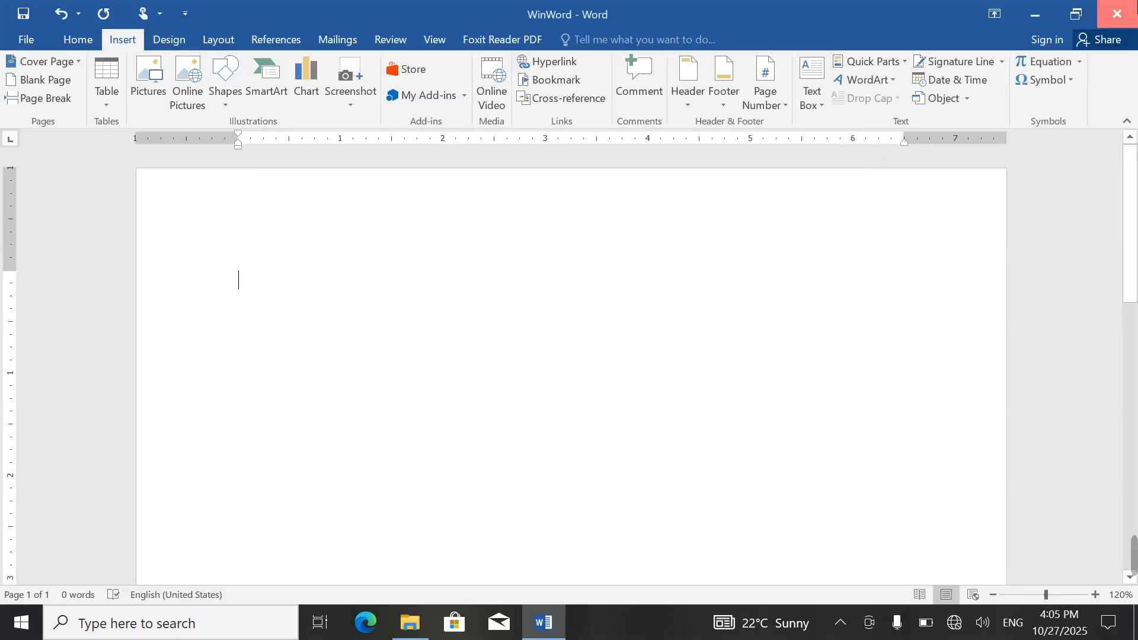
# Step: Close the blank document without saving and reopen the WinWord document from the desktop
pyautogui.click(1117, 13)
pyautogui.click(568, 347)
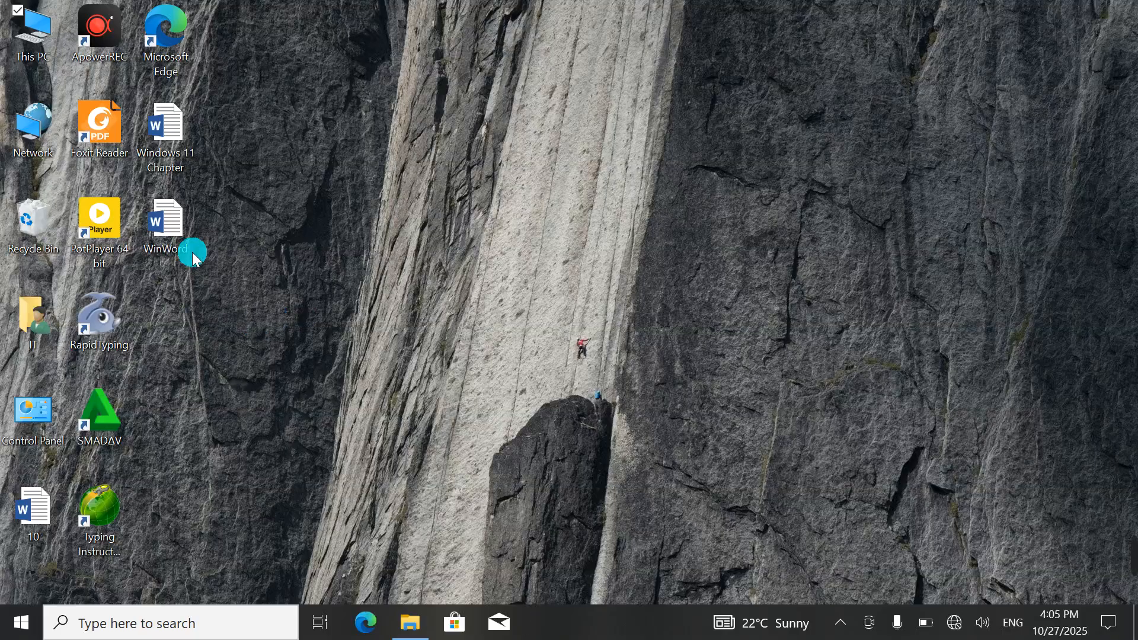
pyautogui.doubleClick(180, 240)
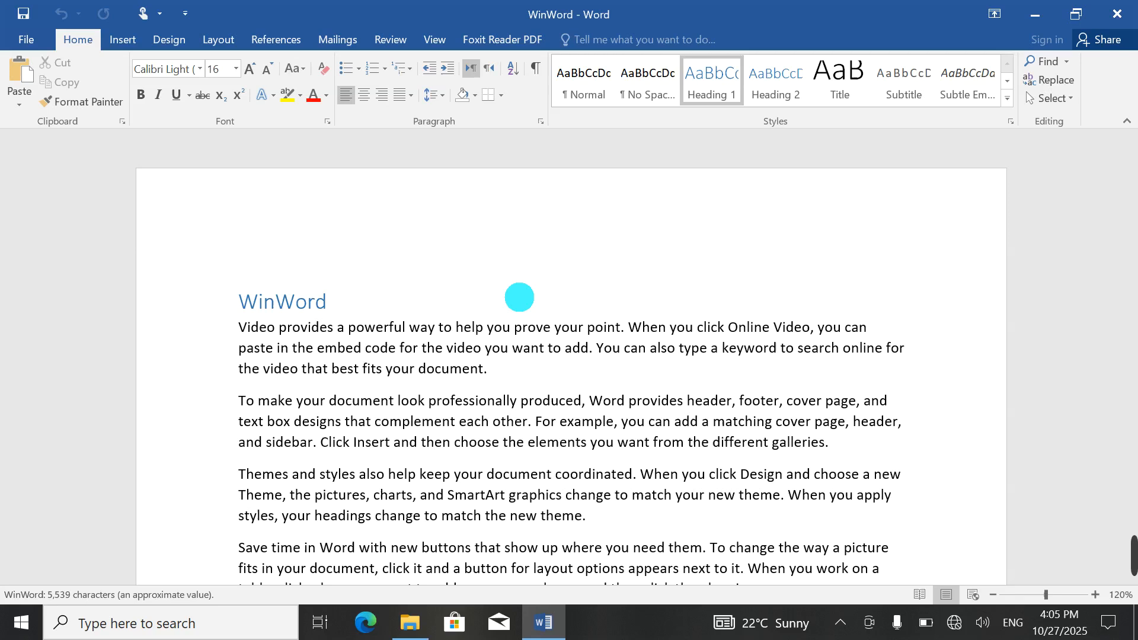
# Step: Add blank lines above the heading and insert a link to the WinWord heading
pyautogui.press('Return')
pyautogui.press('Return')
pyautogui.press('Return')
pyautogui.press('Return')
pyautogui.press('Return')
pyautogui.press('Return')
pyautogui.press('Return')
pyautogui.press('Return')
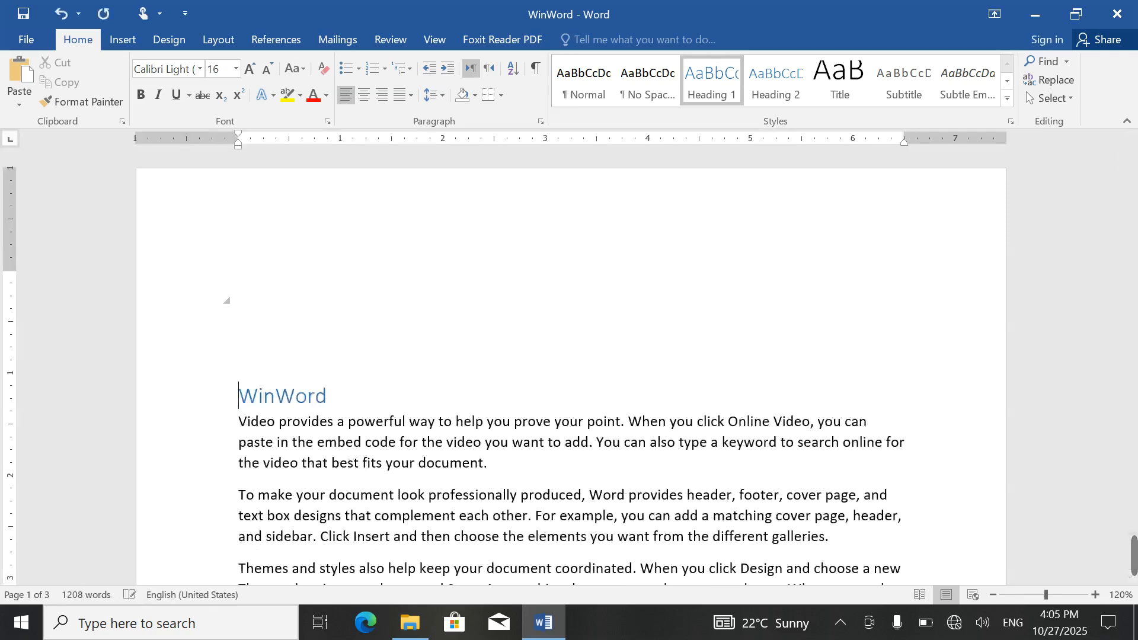
pyautogui.click(265, 241)
pyautogui.scroll(3, 269, 225)
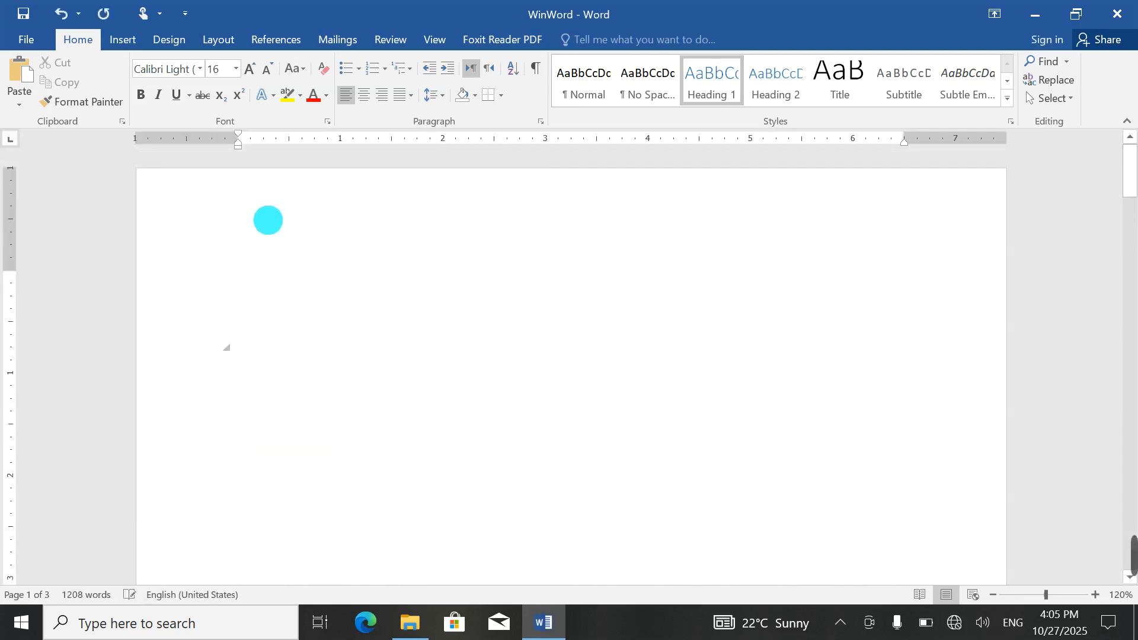
pyautogui.click(134, 43)
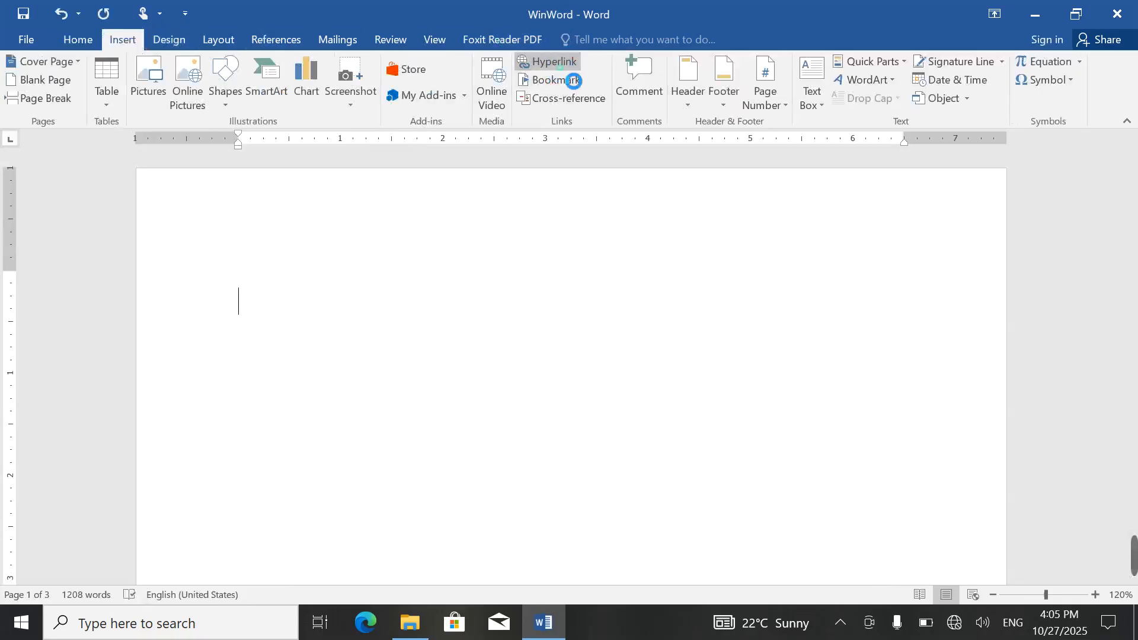
pyautogui.click(558, 63)
pyautogui.click(336, 256)
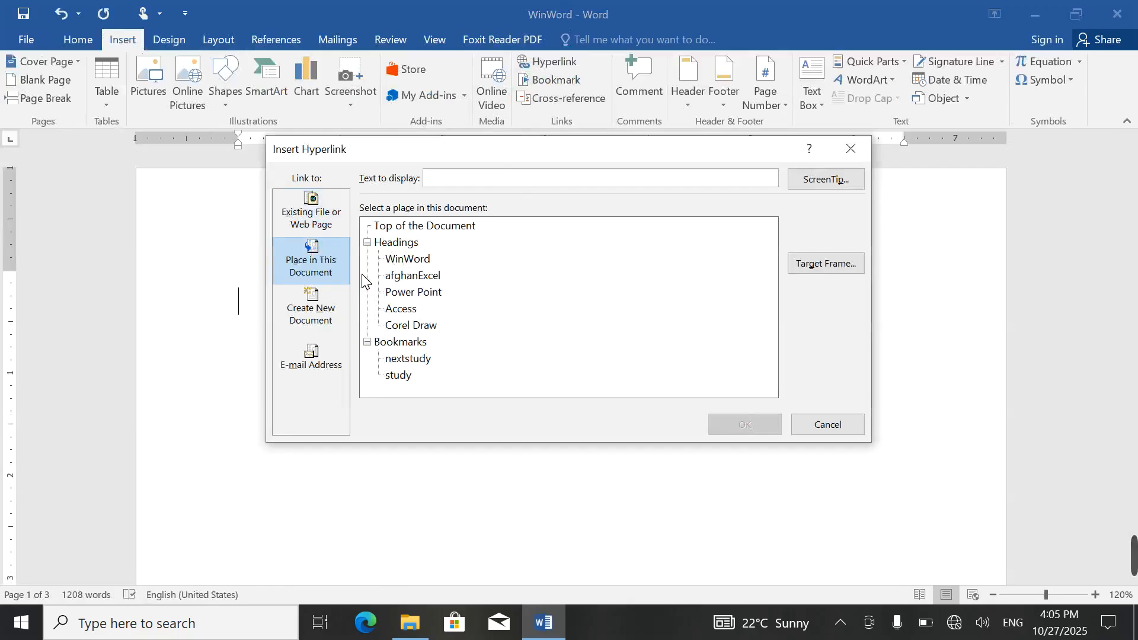
pyautogui.click(406, 260)
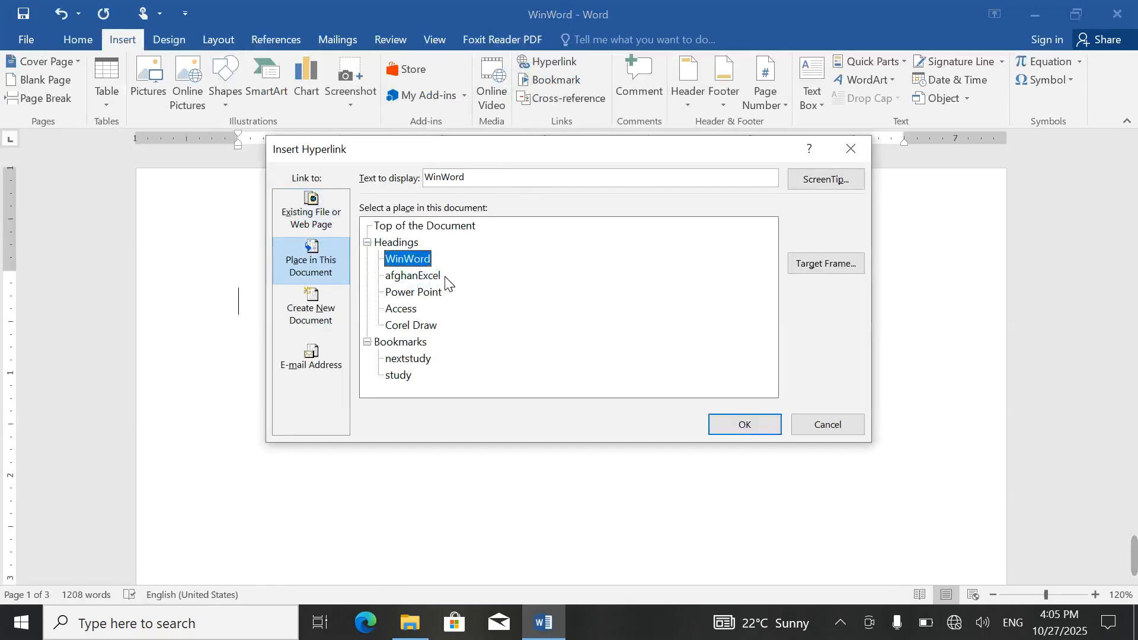
pyautogui.click(750, 423)
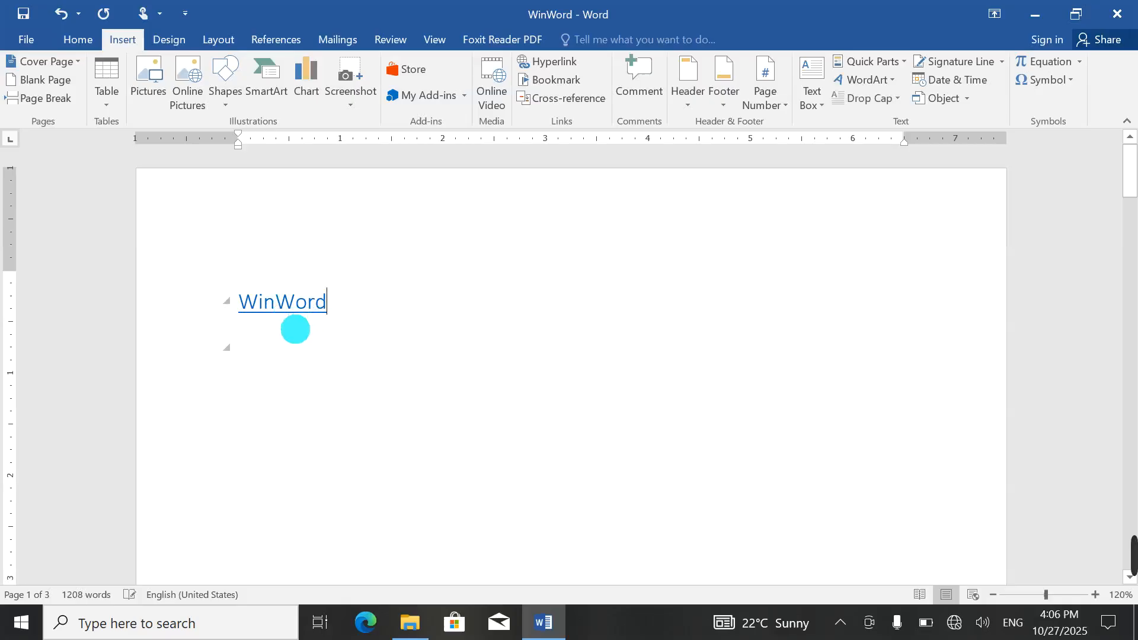
# Step: On the next line, insert a link to the afghanExcel heading
pyautogui.keyDown('ctrl'); pyautogui.click(296, 328); pyautogui.keyUp('ctrl')
pyautogui.click(296, 328)
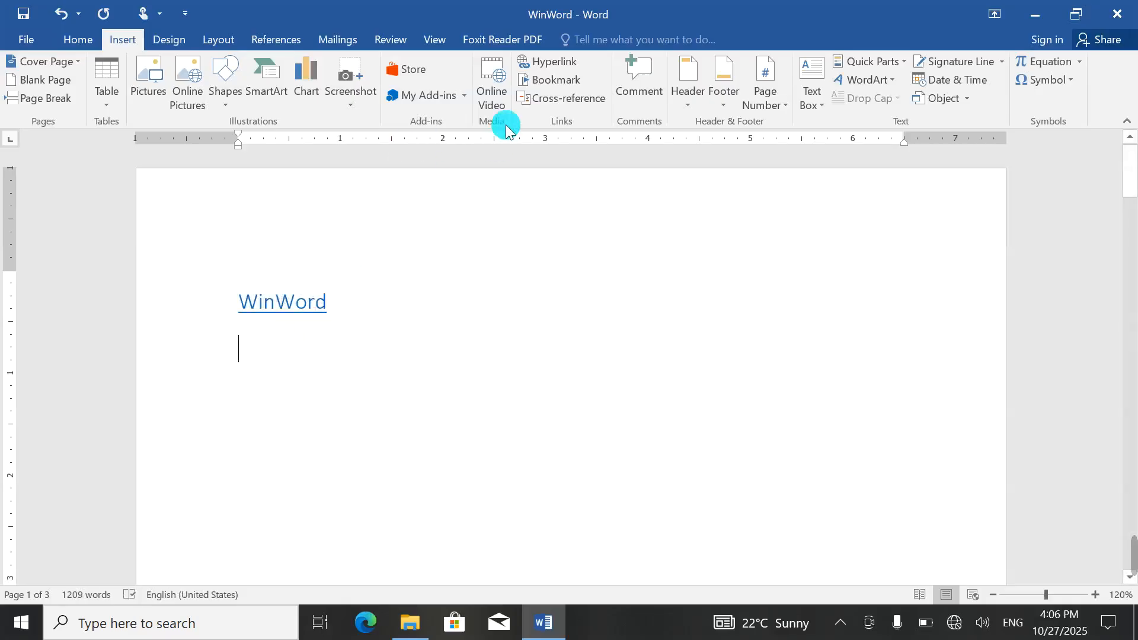
pyautogui.click(535, 65)
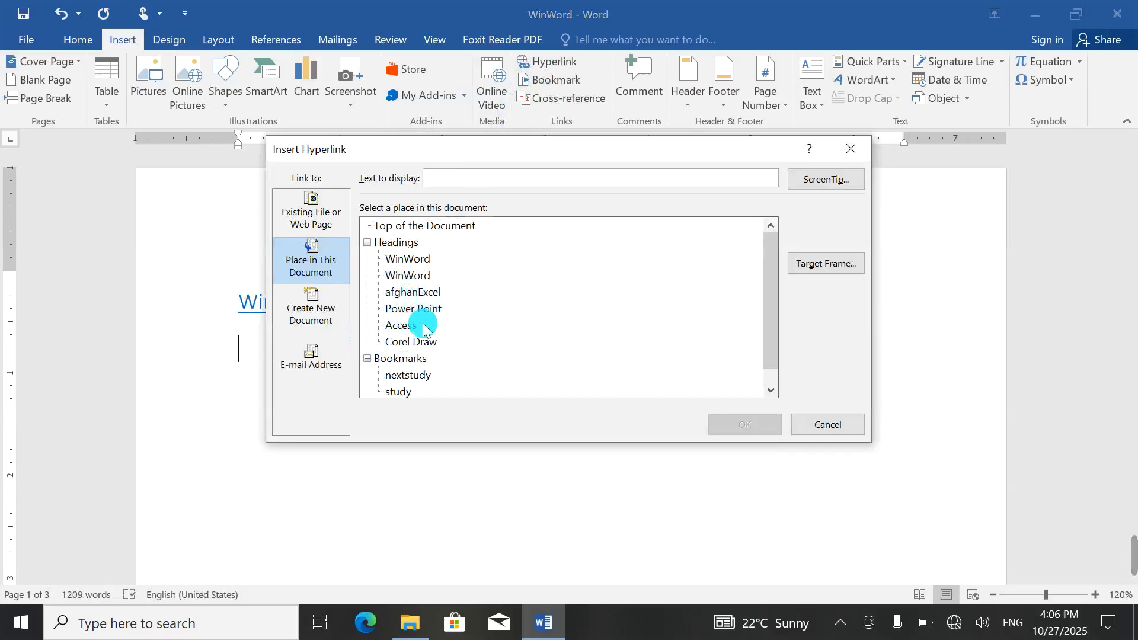
pyautogui.scroll(-1, 419, 346)
pyautogui.scroll(1, 419, 347)
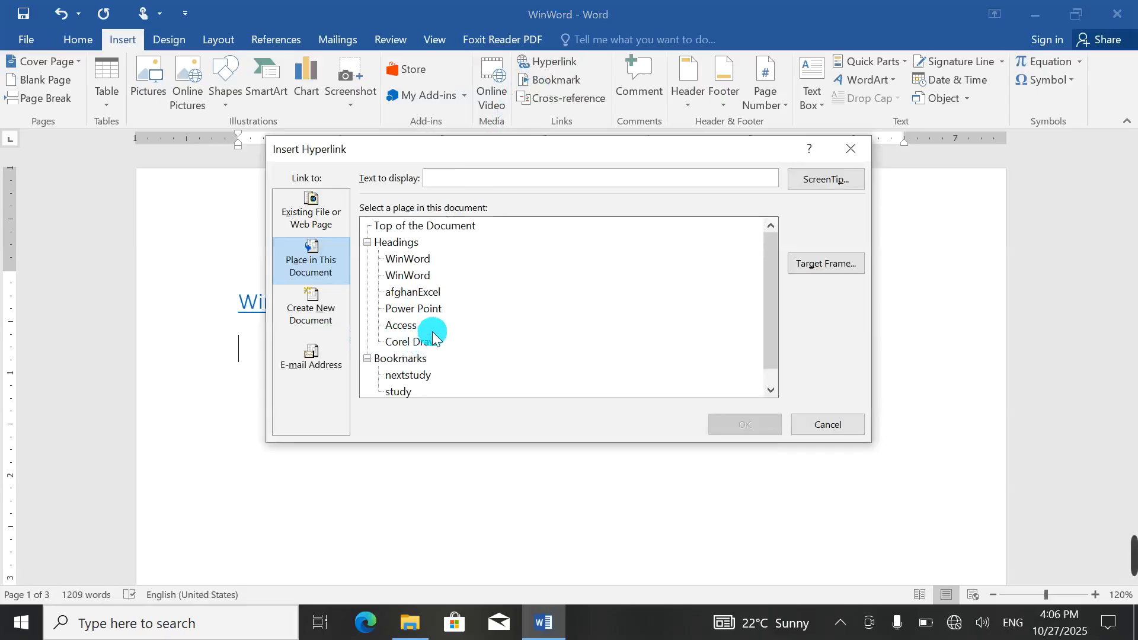
pyautogui.click(432, 293)
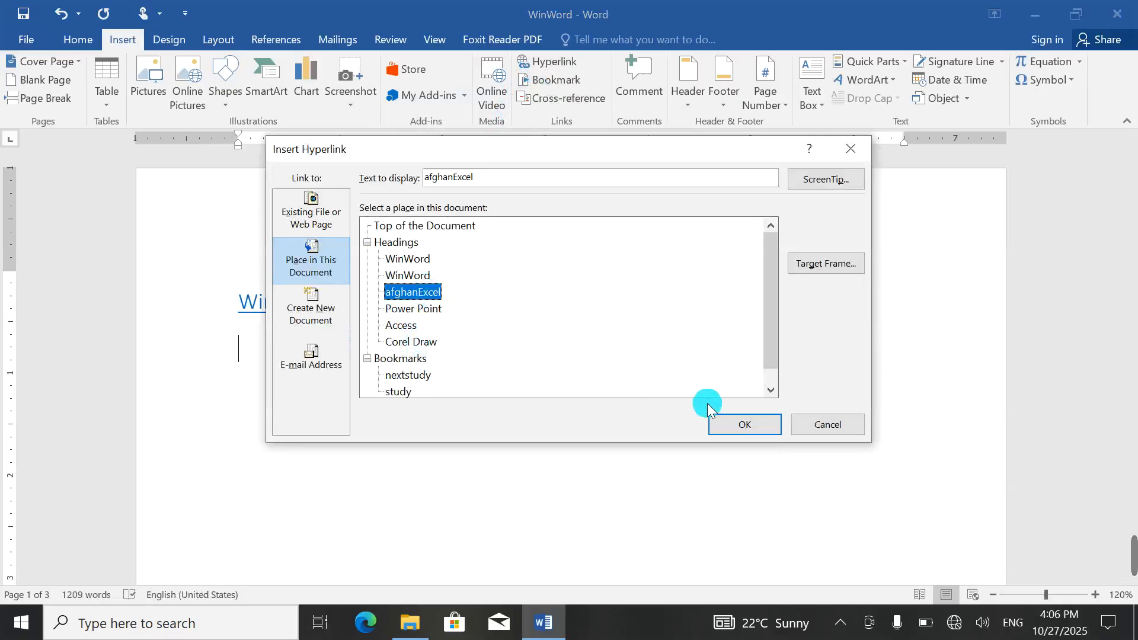
pyautogui.click(741, 423)
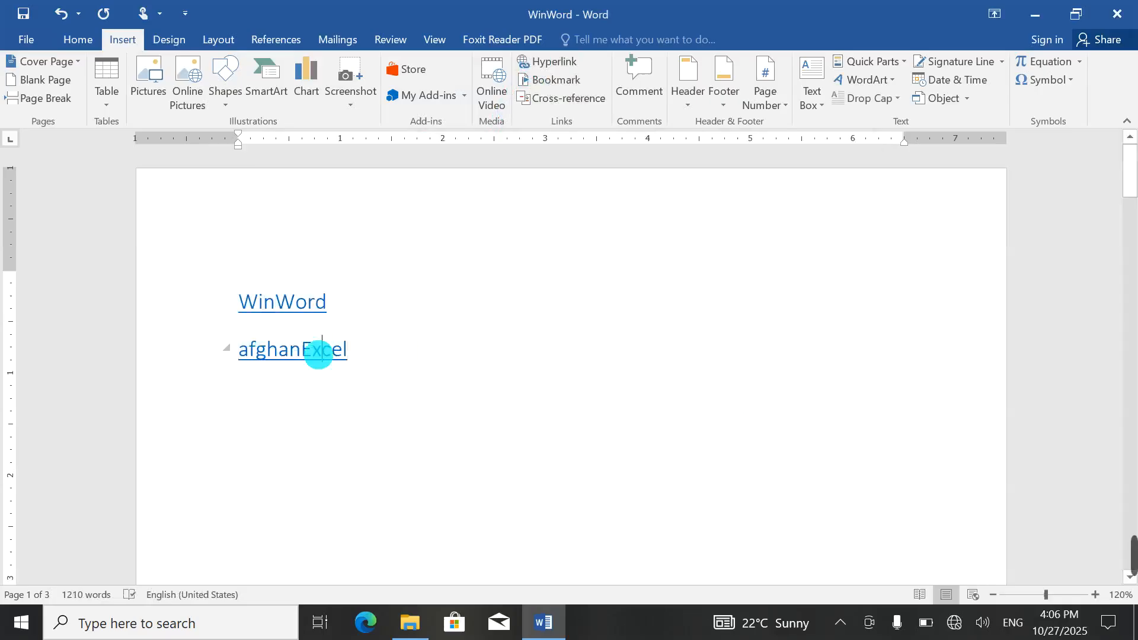
# Step: Add a Power Point link to the Power Point heading and follow it
pyautogui.click(259, 377)
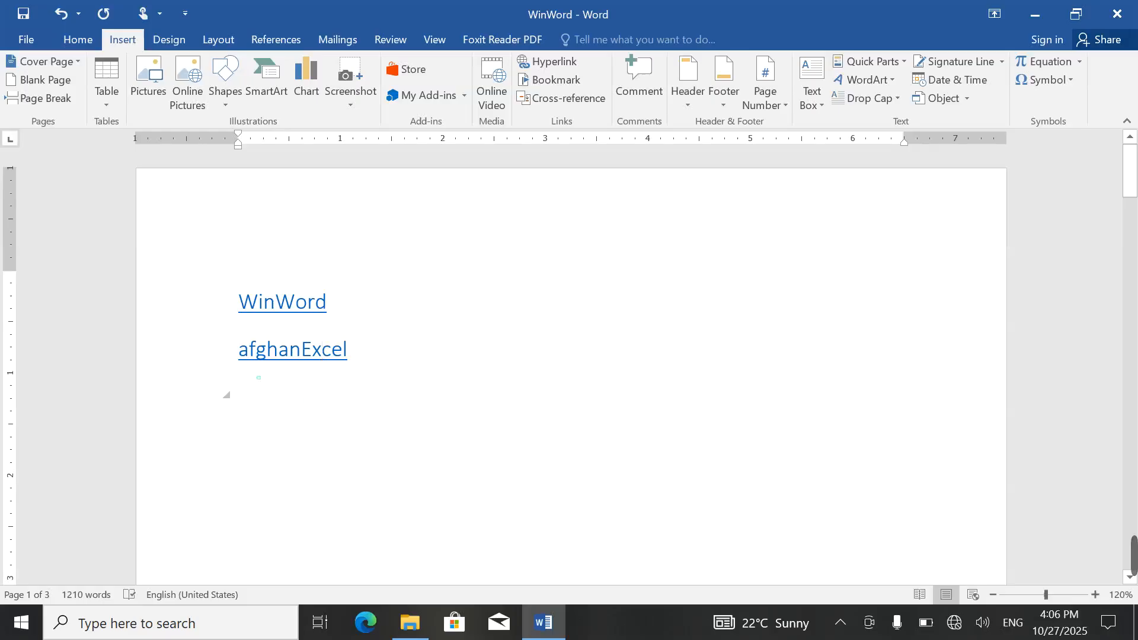
pyautogui.click(548, 79)
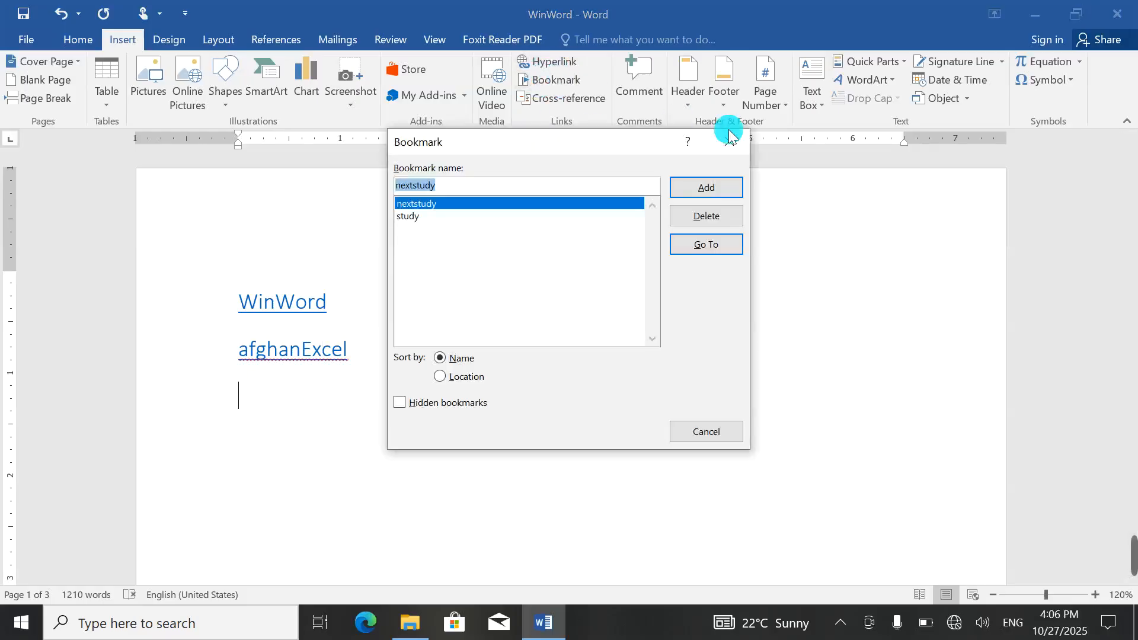
pyautogui.press('Escape')
pyautogui.click(554, 64)
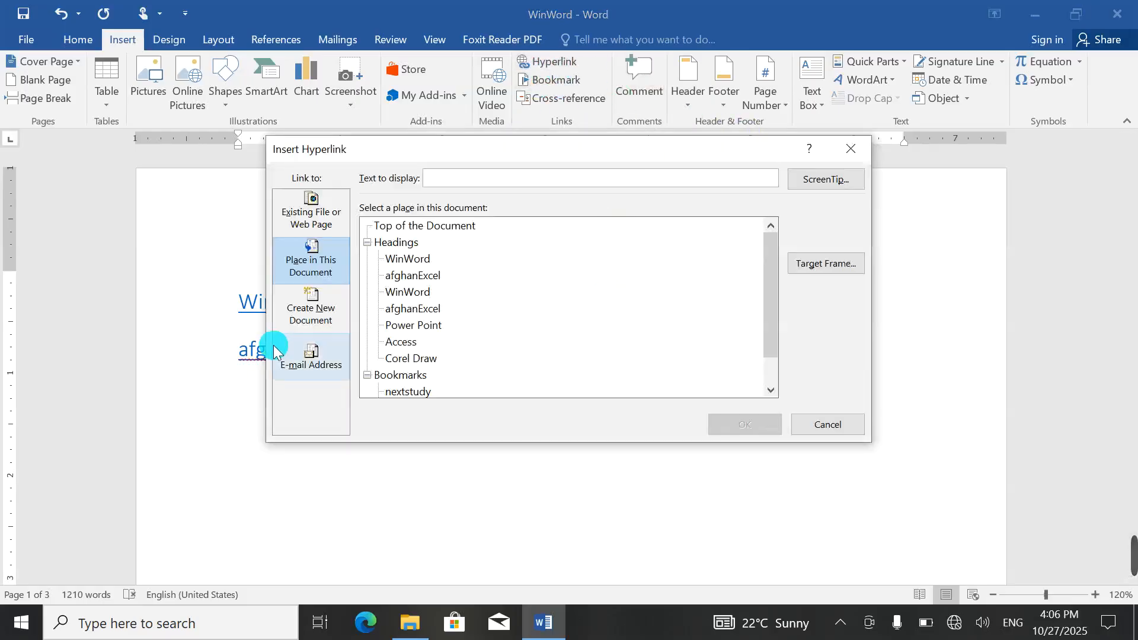
pyautogui.click(393, 326)
pyautogui.click(726, 424)
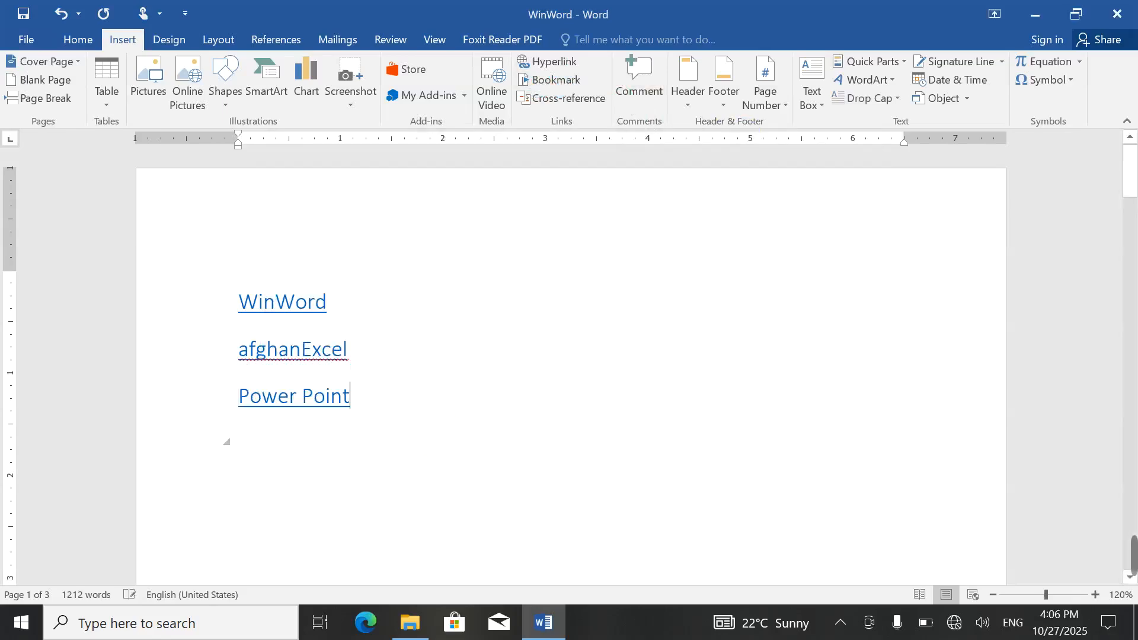
pyautogui.keyDown('ctrl'); pyautogui.click(280, 405); pyautogui.keyUp('ctrl')
pyautogui.scroll(5, 285, 498)
# Step: Delete the three heading links
pyautogui.scroll(10, 285, 497)
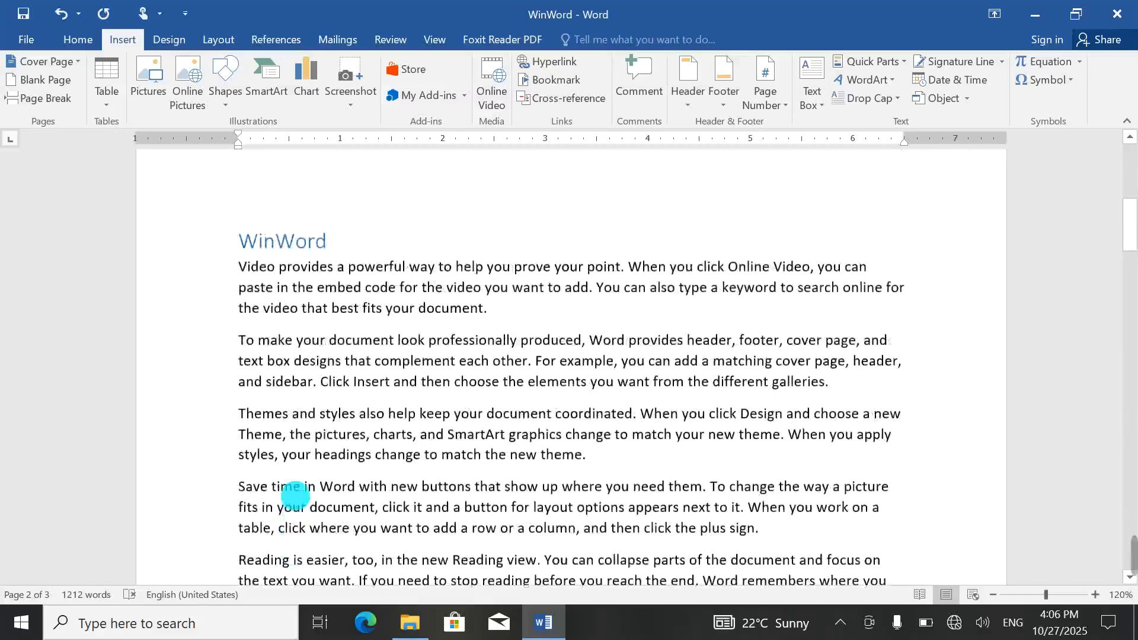
pyautogui.moveTo(374, 438); pyautogui.dragTo(380, 243)
pyautogui.press('Delete')
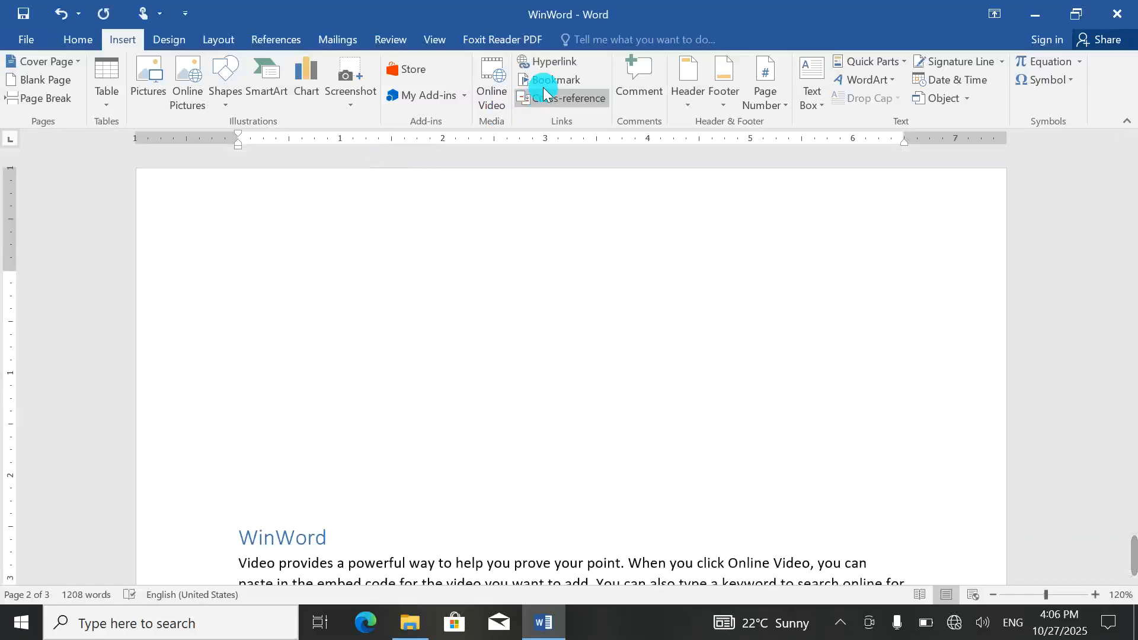
# Step: Insert a hyperlink to the nextstudy bookmark and follow it to test it
pyautogui.click(550, 63)
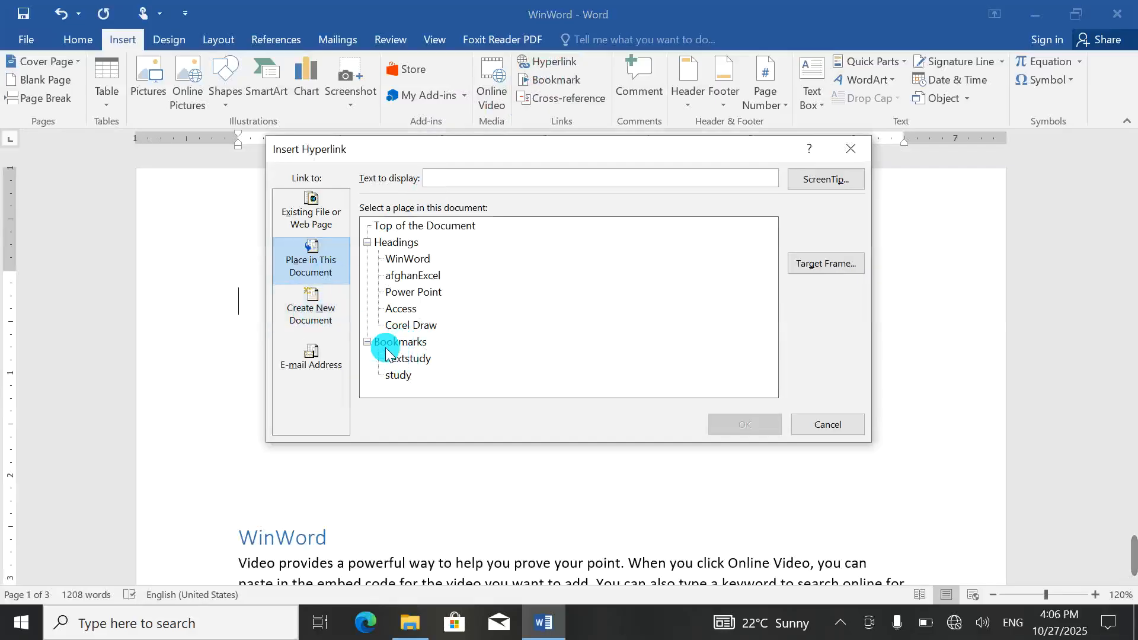
pyautogui.click(408, 359)
pyautogui.click(729, 425)
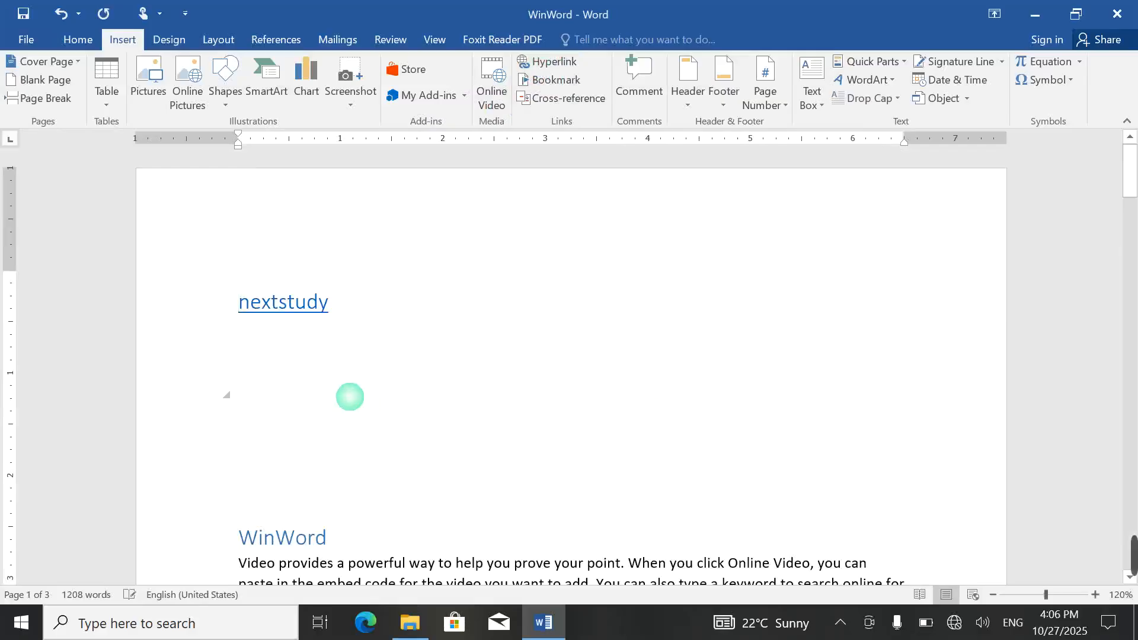
pyautogui.click(279, 308)
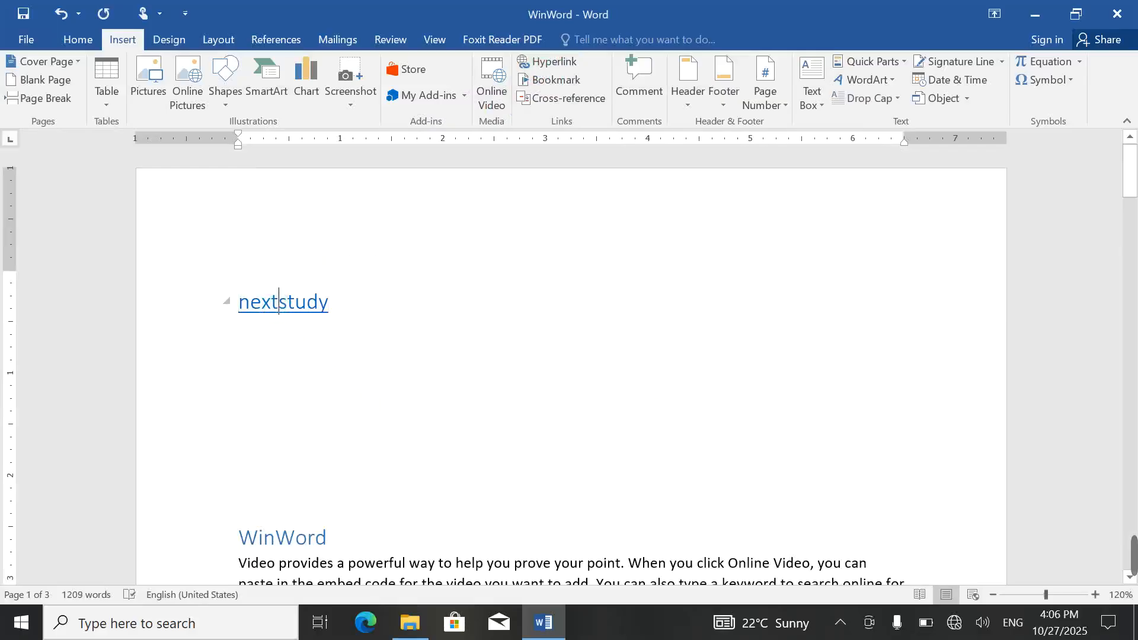
pyautogui.keyDown('ctrl'); pyautogui.click(279, 308); pyautogui.keyUp('ctrl')
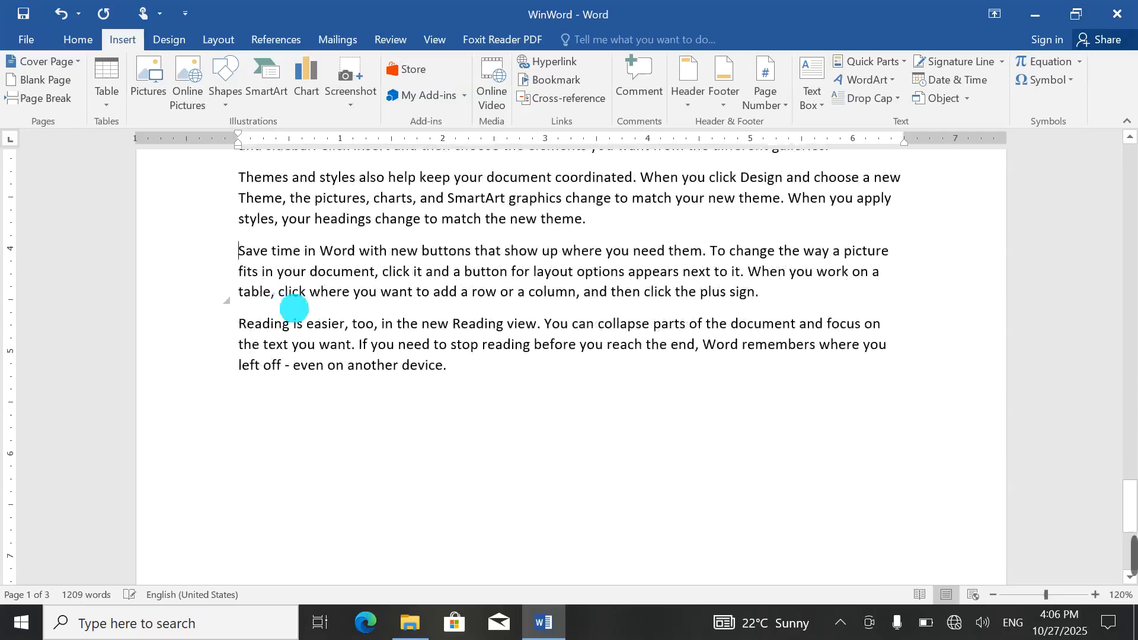
# Step: Add a hyperlink to the study bookmark below the nextstudy link and follow it
pyautogui.scroll(20, 240, 252)
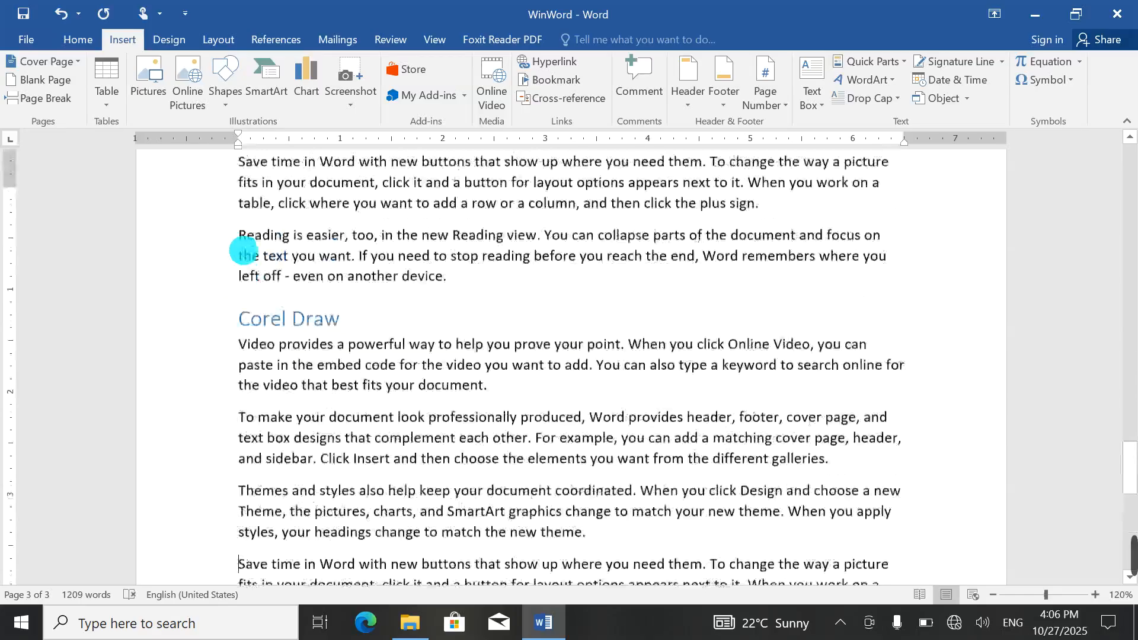
pyautogui.scroll(8, 243, 250)
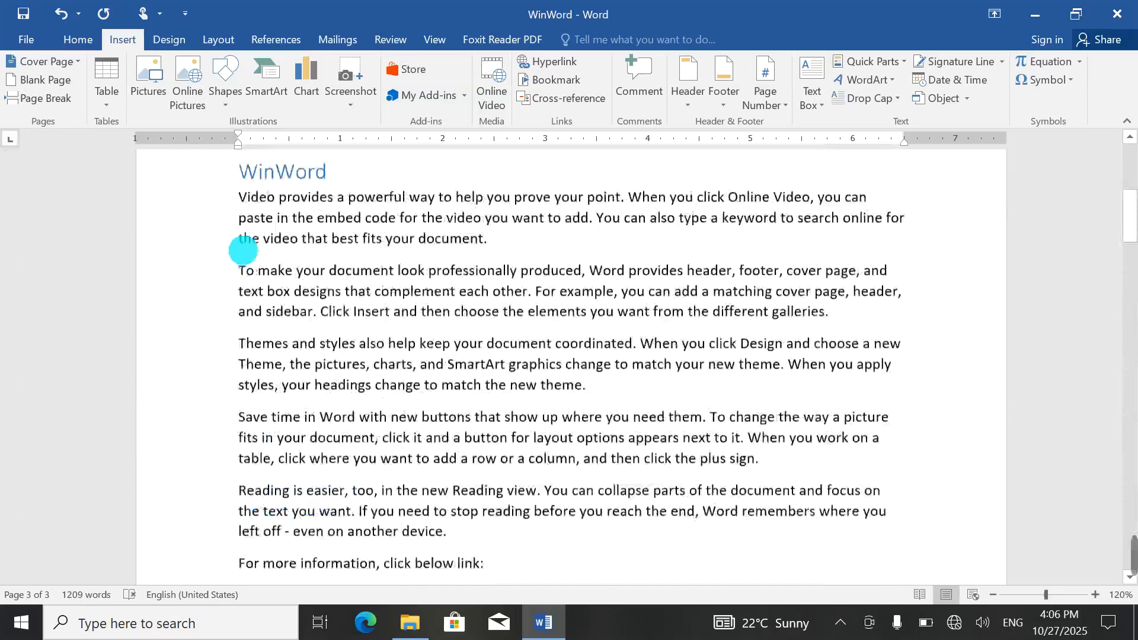
pyautogui.click(256, 321)
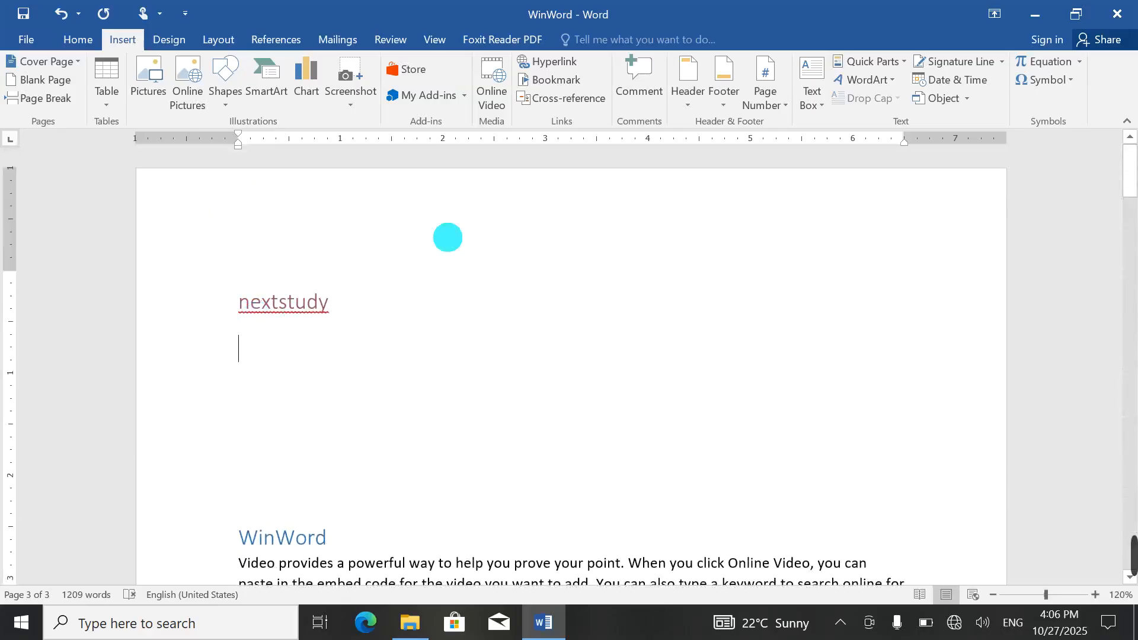
pyautogui.click(557, 81)
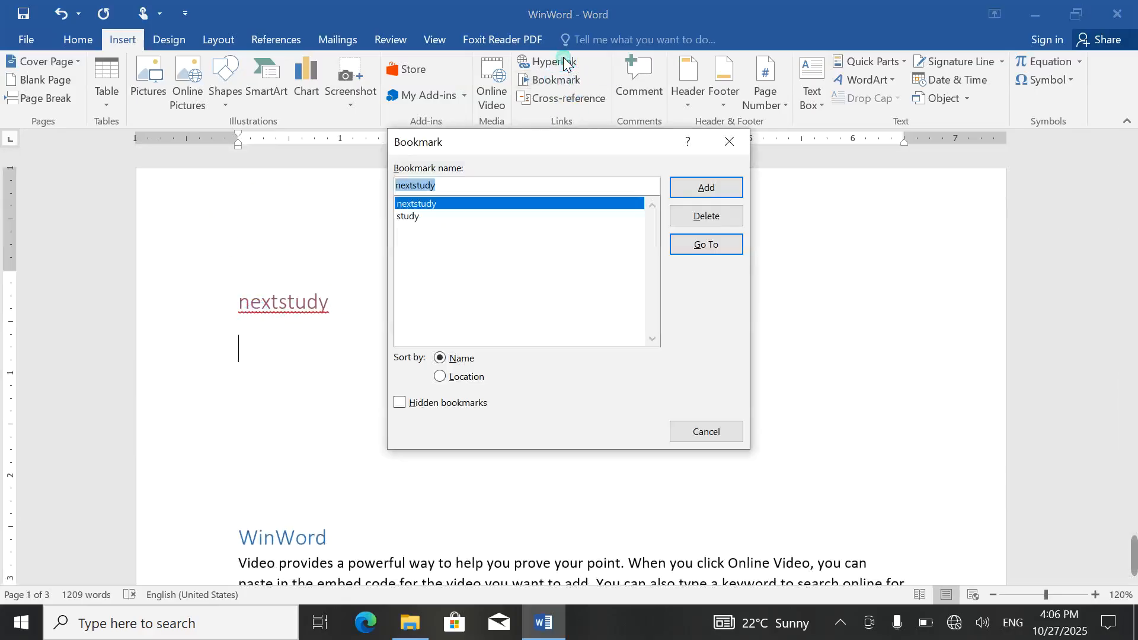
pyautogui.click(727, 141)
pyautogui.click(553, 62)
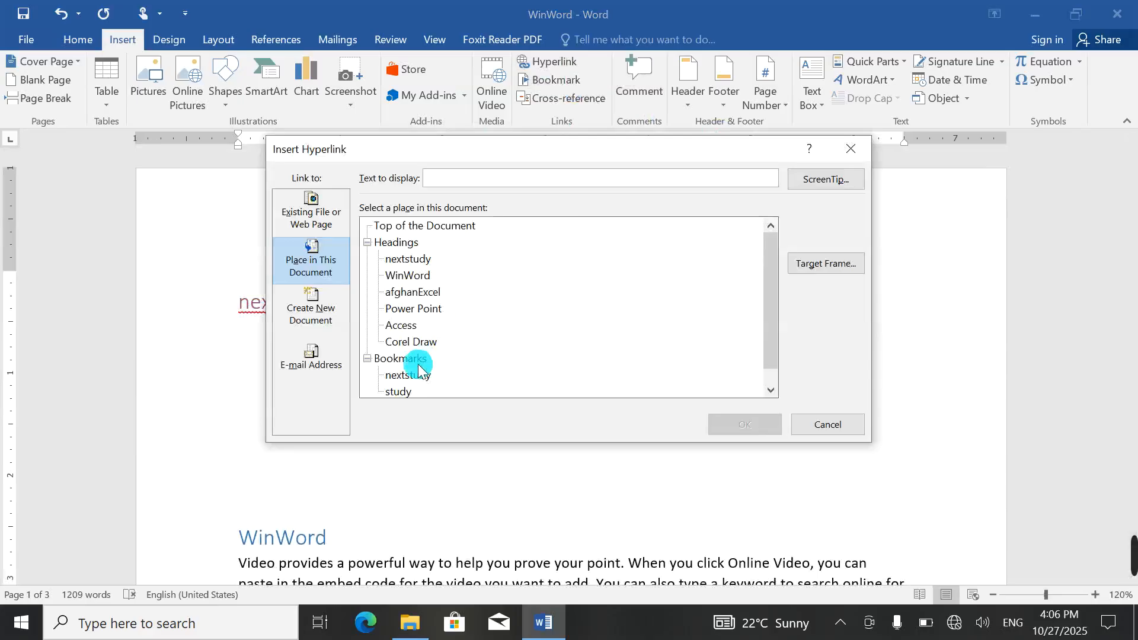
pyautogui.click(403, 391)
pyautogui.click(376, 385)
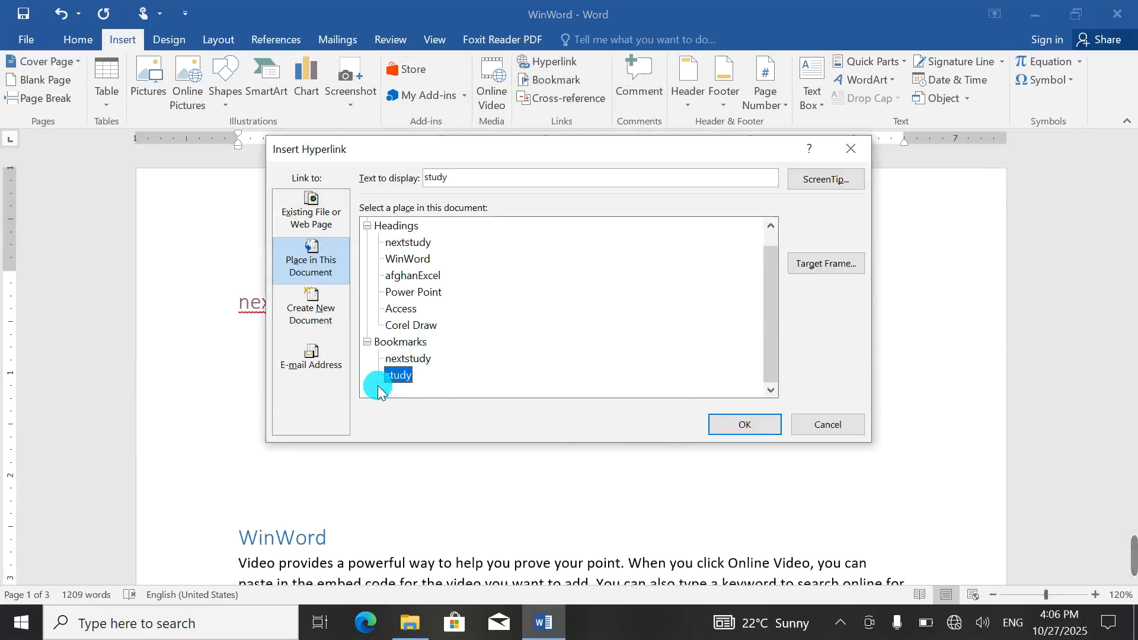
pyautogui.click(741, 427)
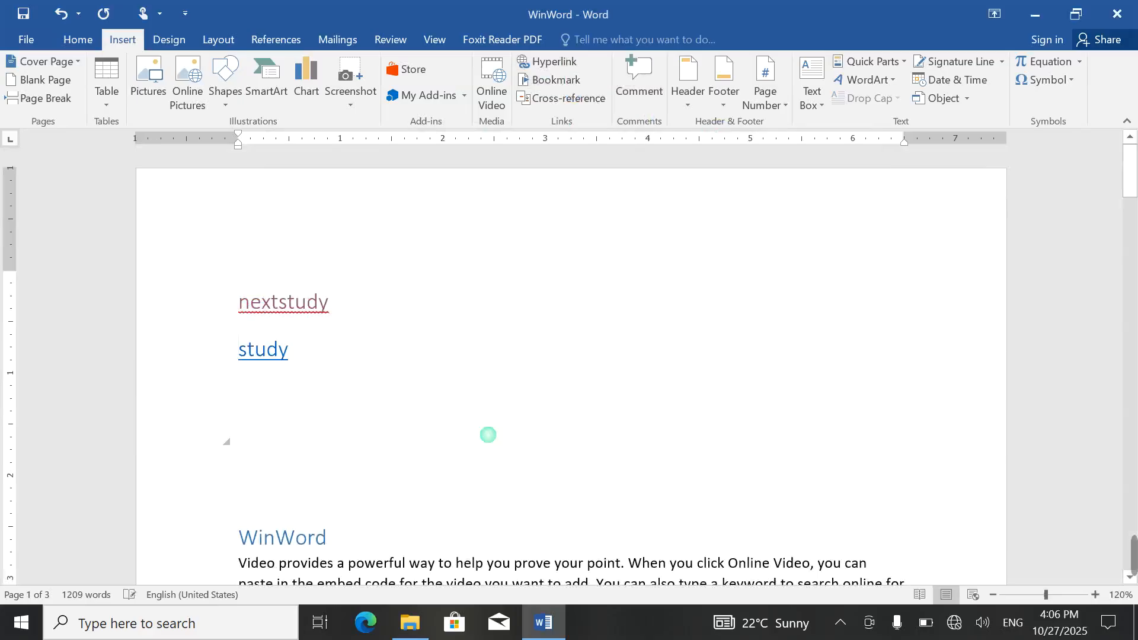
pyautogui.keyDown('ctrl'); pyautogui.click(264, 350); pyautogui.keyUp('ctrl')
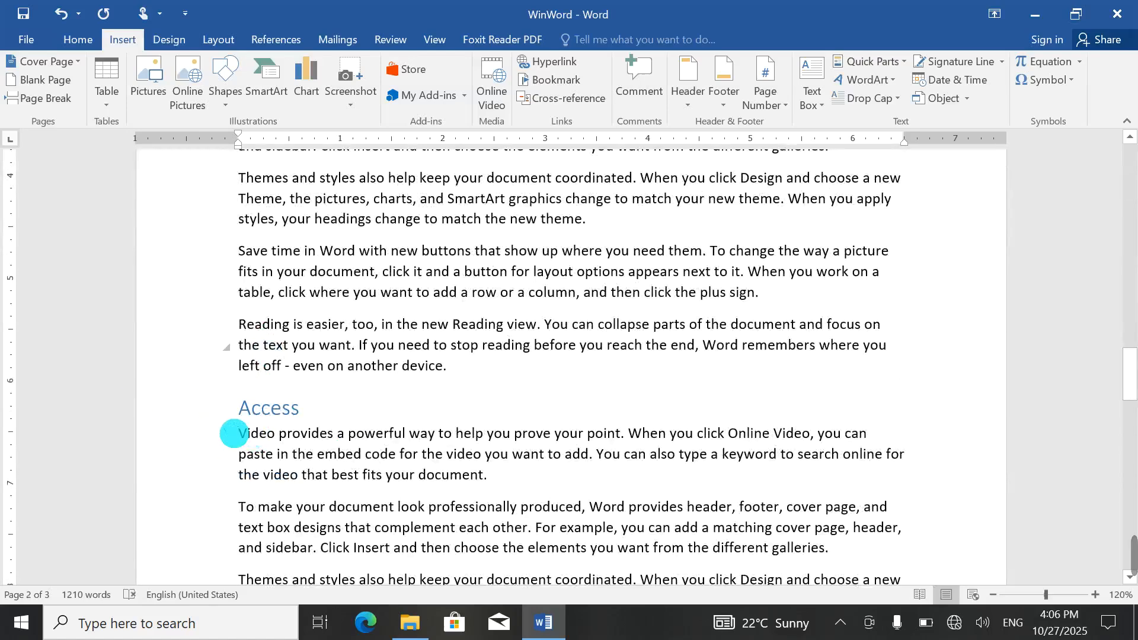
# Step: Select the nextstudy and study link lines
pyautogui.click(249, 252)
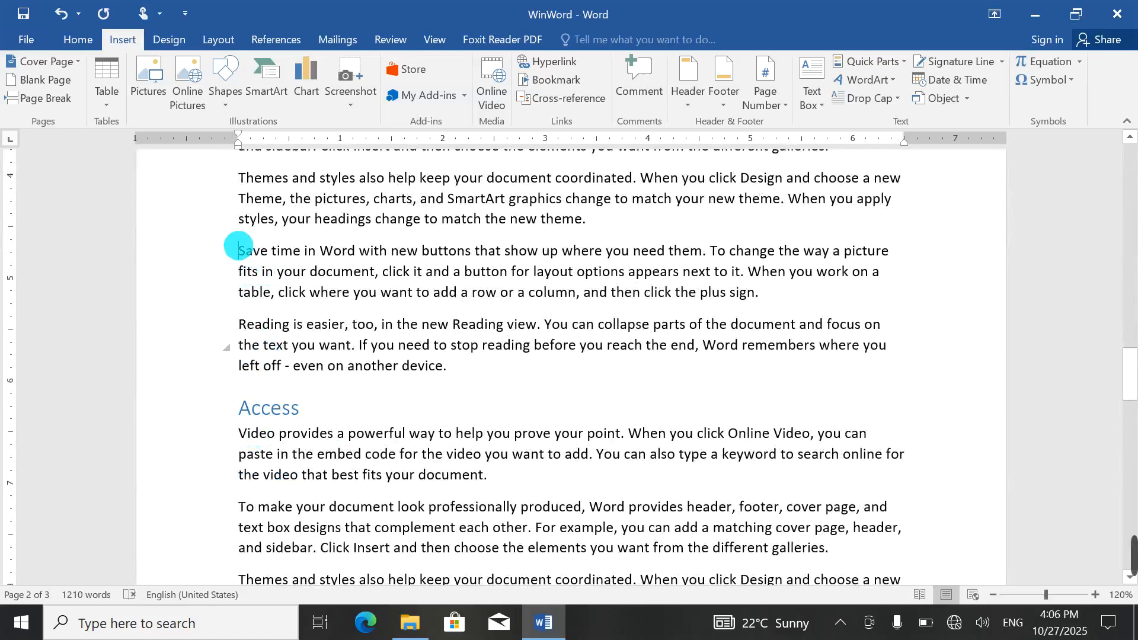
pyautogui.scroll(15, 406, 261)
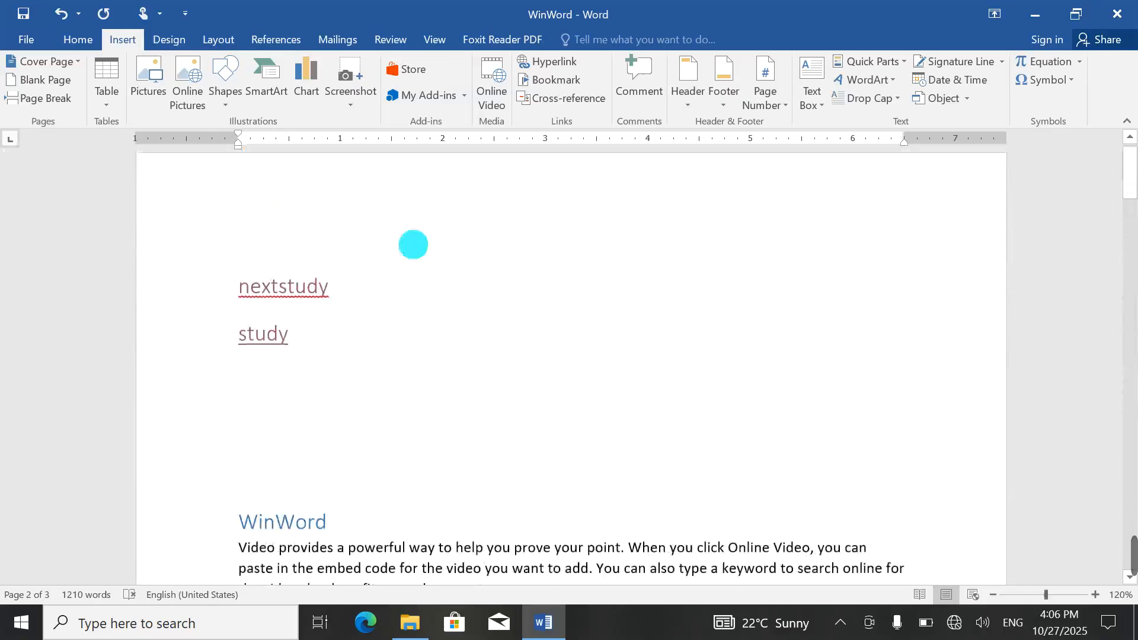
pyautogui.moveTo(345, 346); pyautogui.dragTo(203, 294)
# Step: Delete the two link lines and insert a link that creates a new document named jan, edited now
pyautogui.press('Delete')
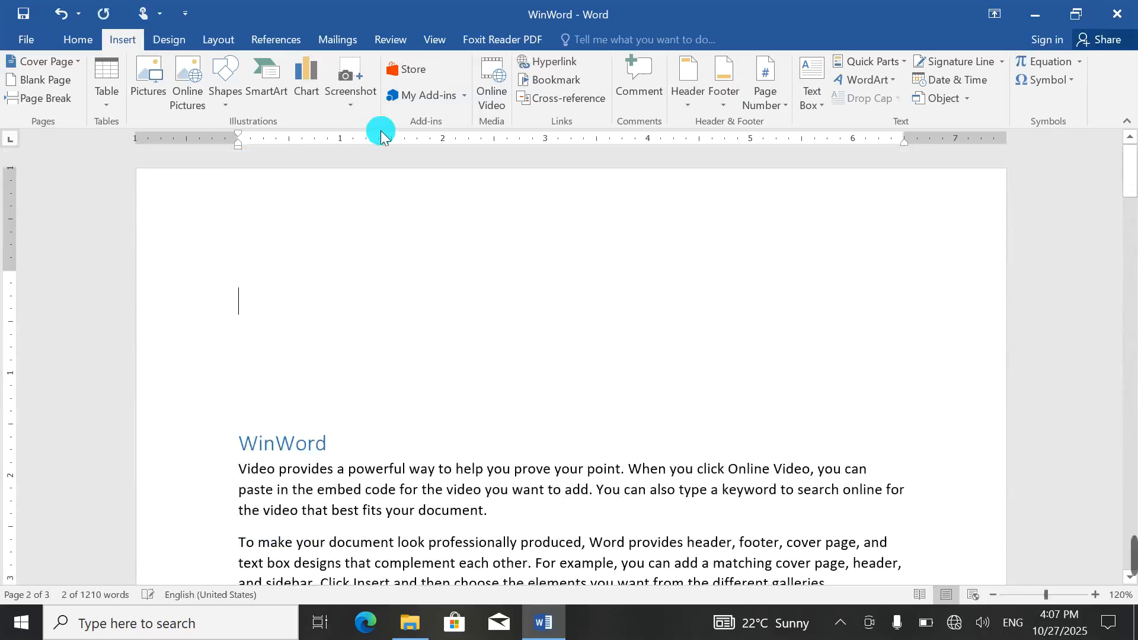
pyautogui.click(533, 74)
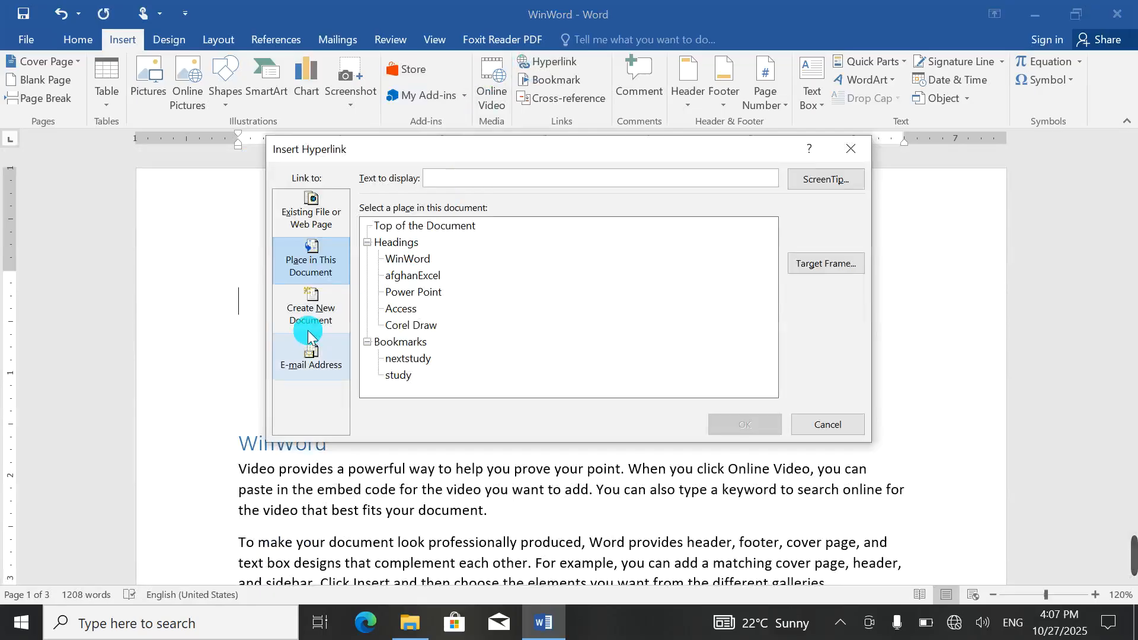
pyautogui.click(307, 309)
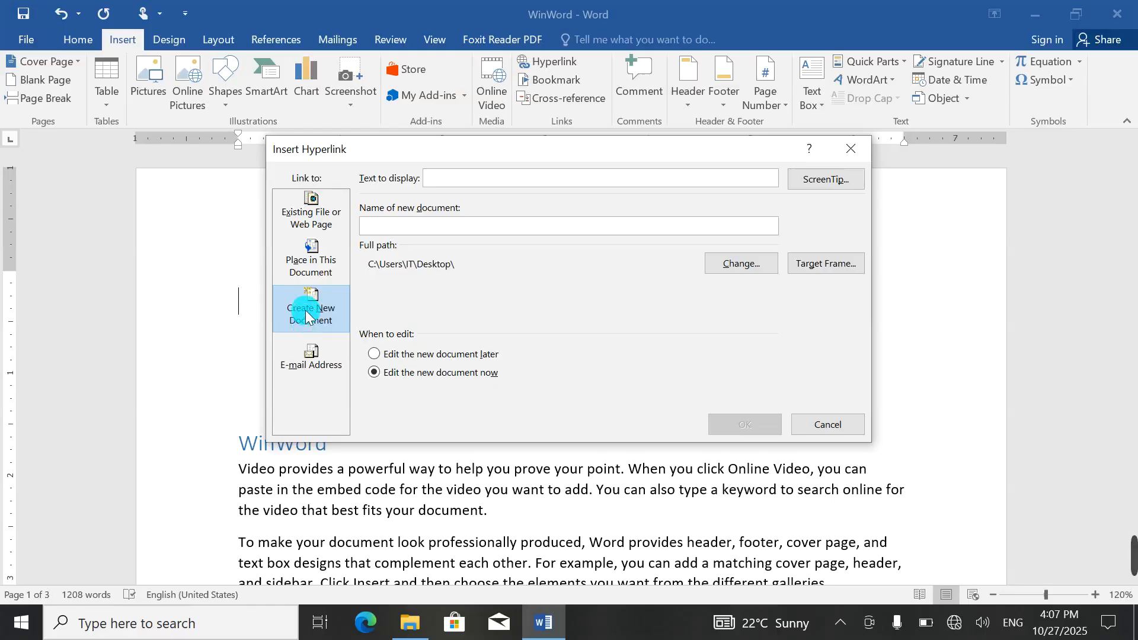
pyautogui.click(467, 227)
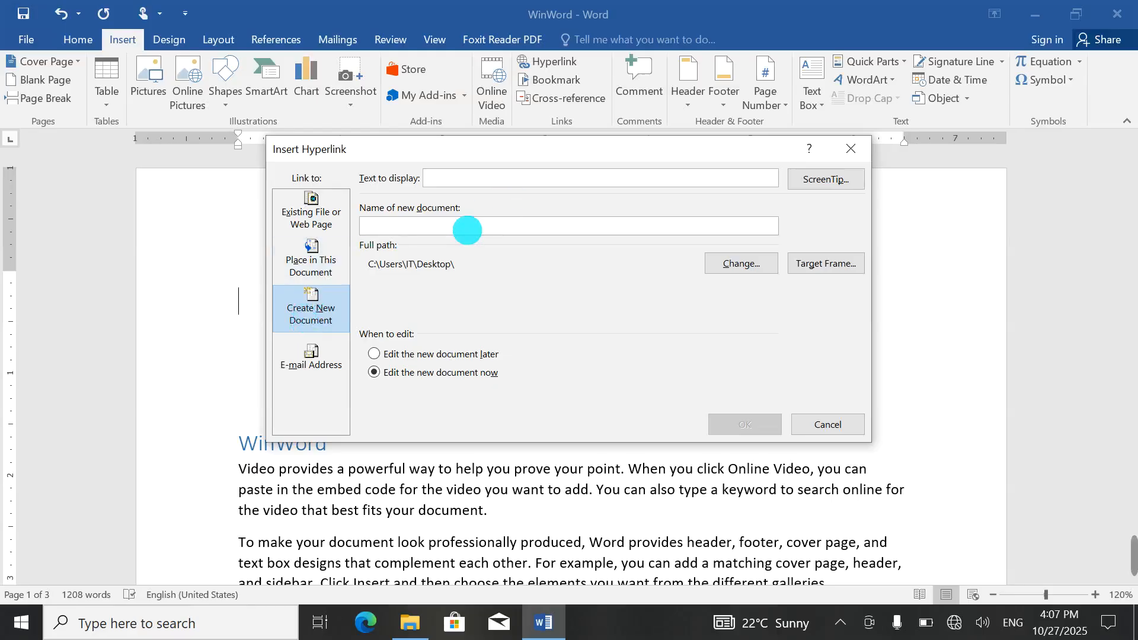
pyautogui.write('jan')
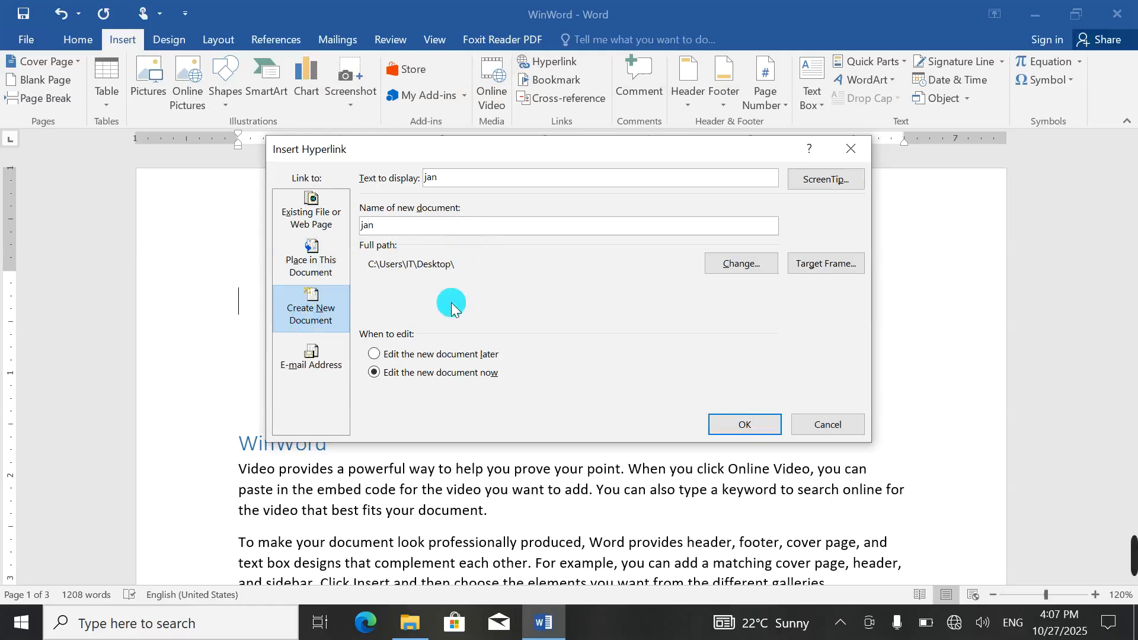
pyautogui.click(431, 356)
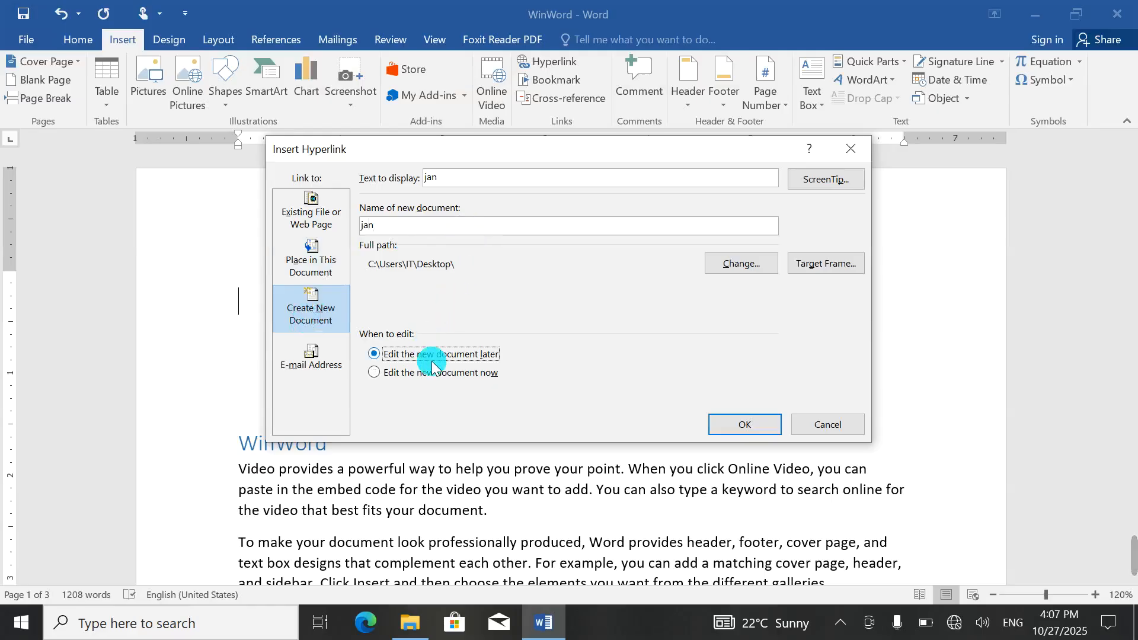
pyautogui.click(434, 372)
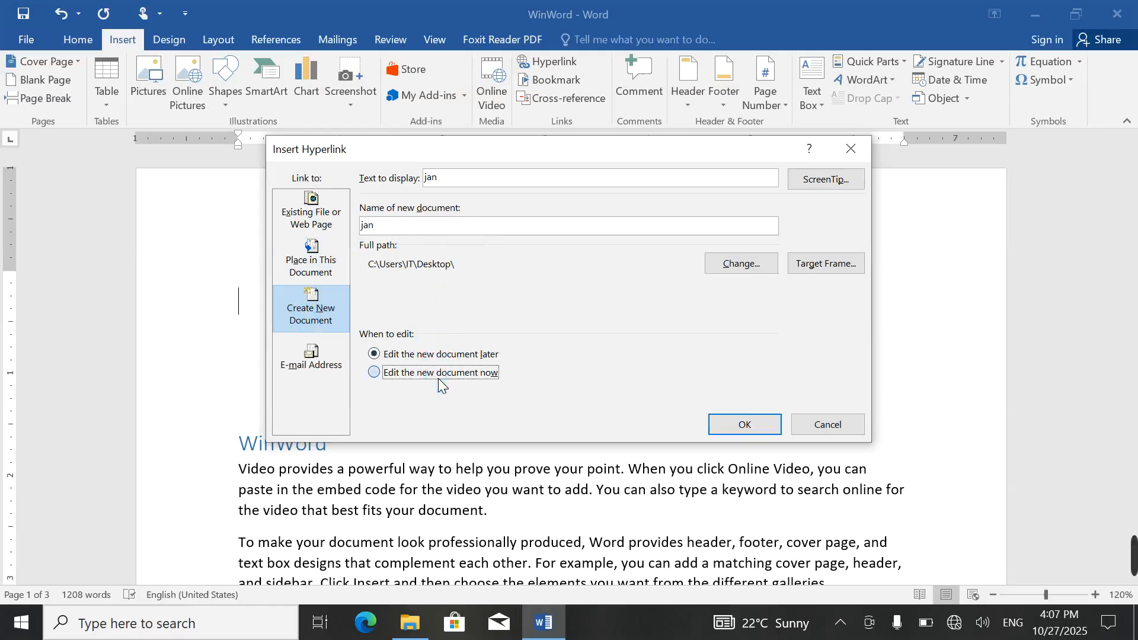
pyautogui.click(425, 355)
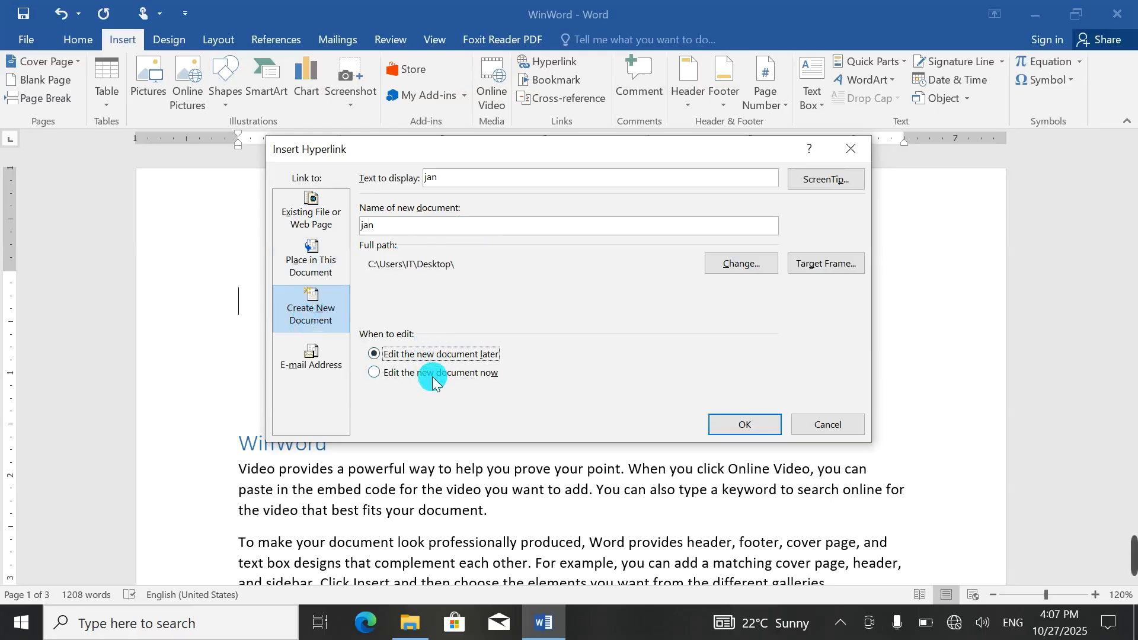
pyautogui.click(434, 374)
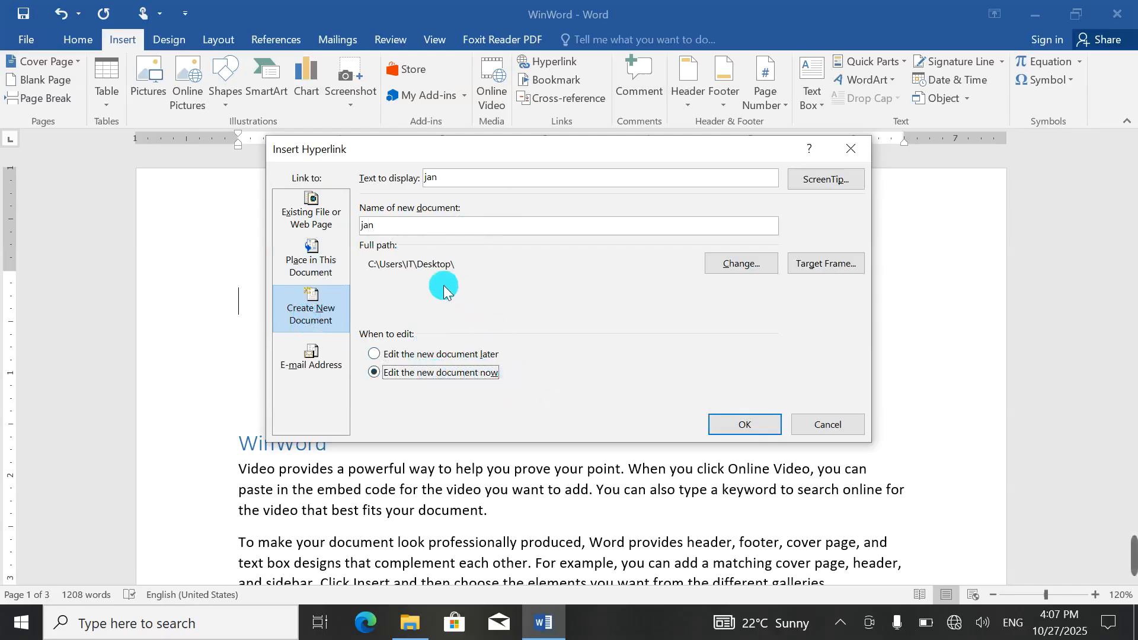
pyautogui.click(743, 436)
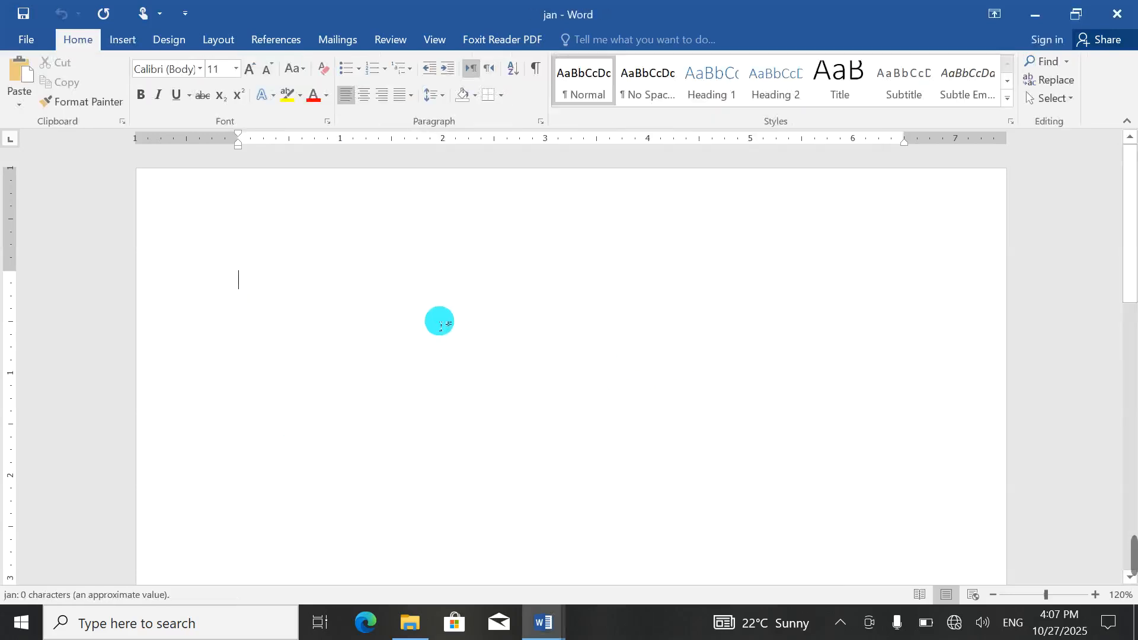
# Step: Close the new jan document and delete the jan link
pyautogui.click(1117, 13)
pyautogui.click(140, 276)
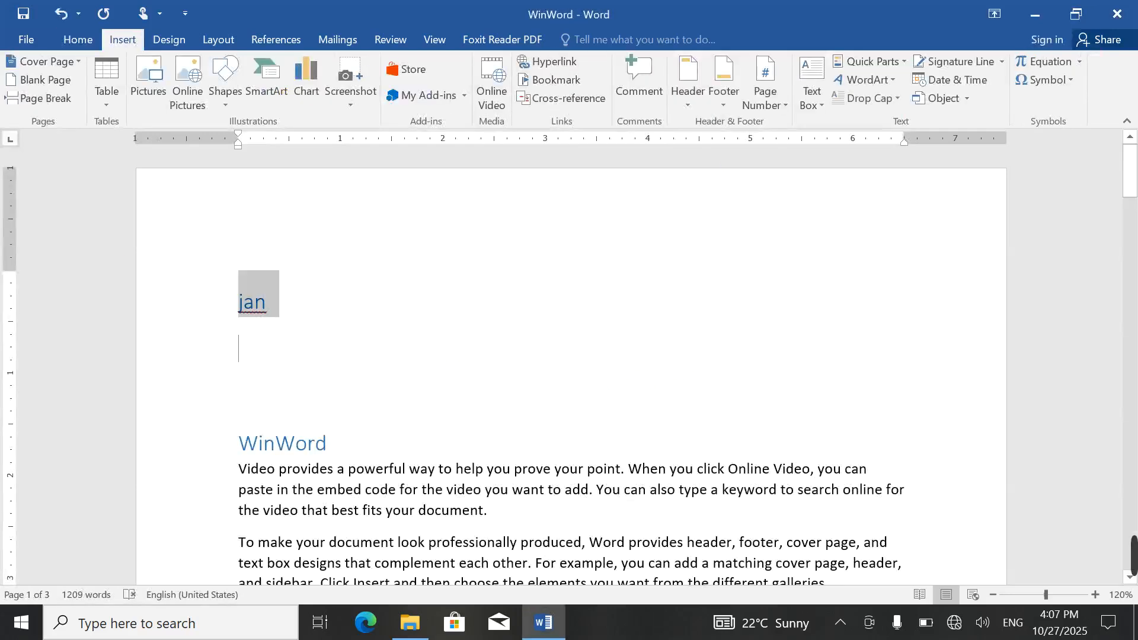
pyautogui.press('Delete')
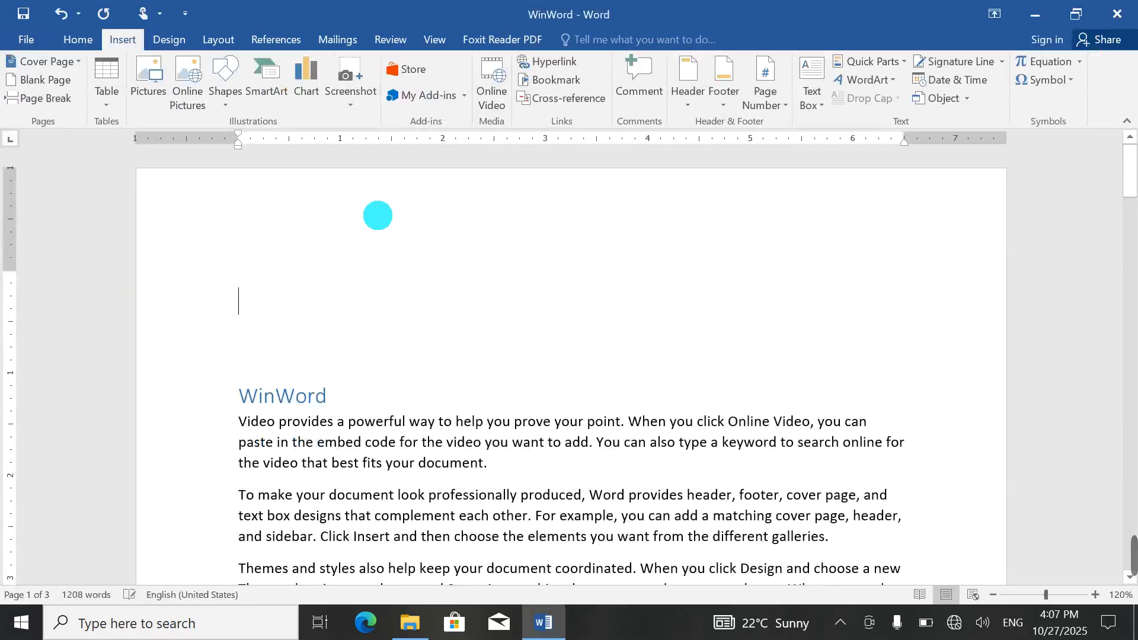
# Step: Insert an e-mail hyperlink reusing the recent address with subject IT%20
pyautogui.click(548, 65)
pyautogui.click(401, 354)
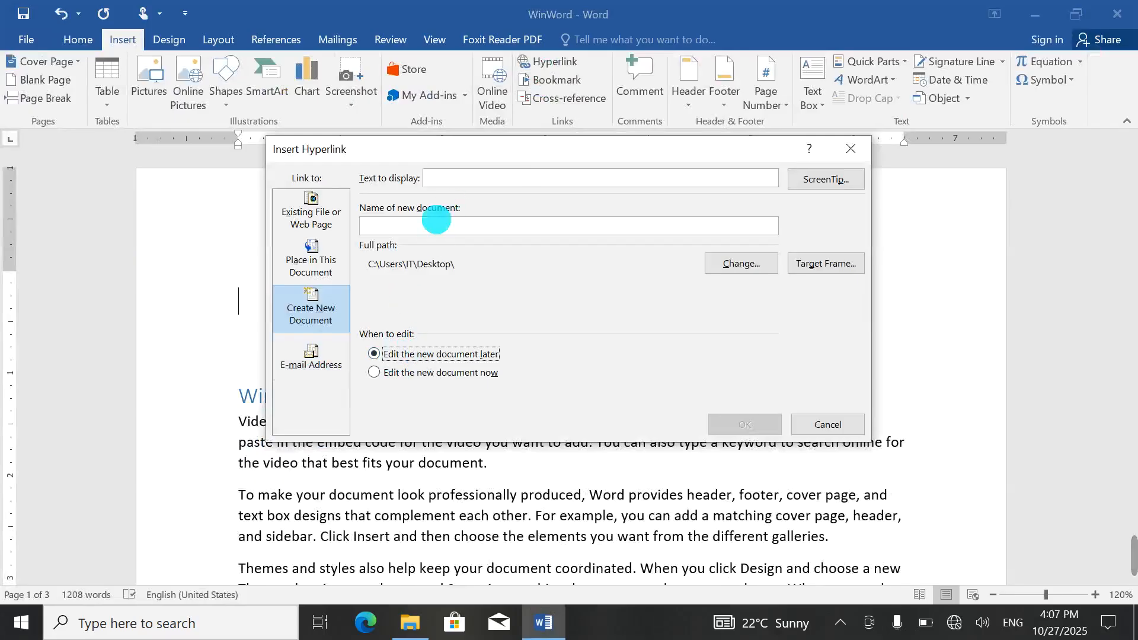
pyautogui.click(436, 224)
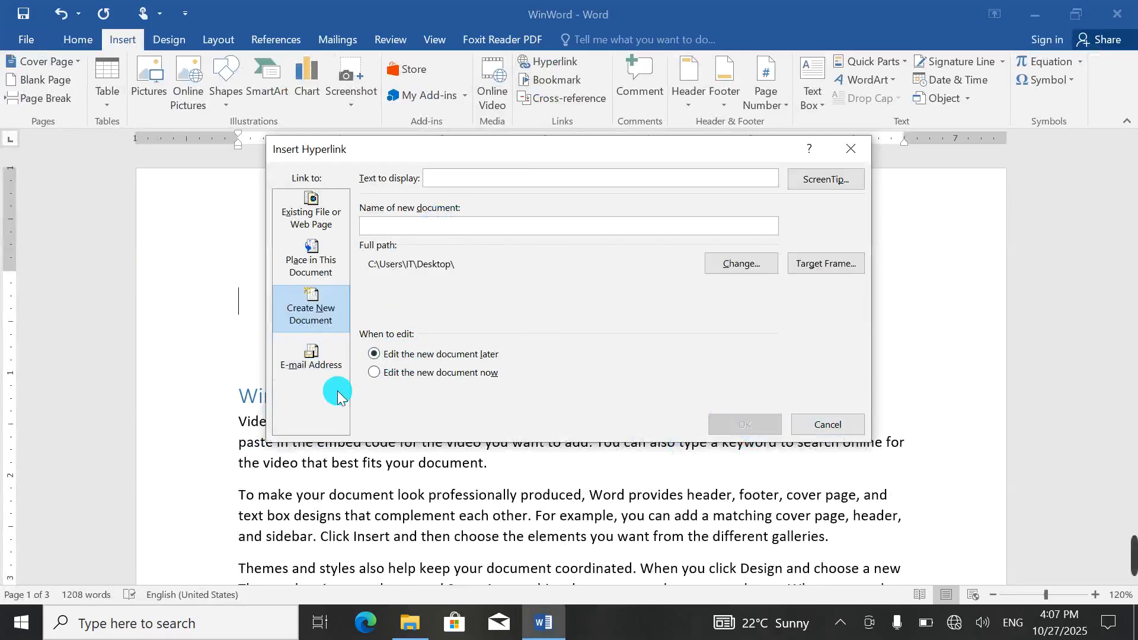
pyautogui.click(330, 363)
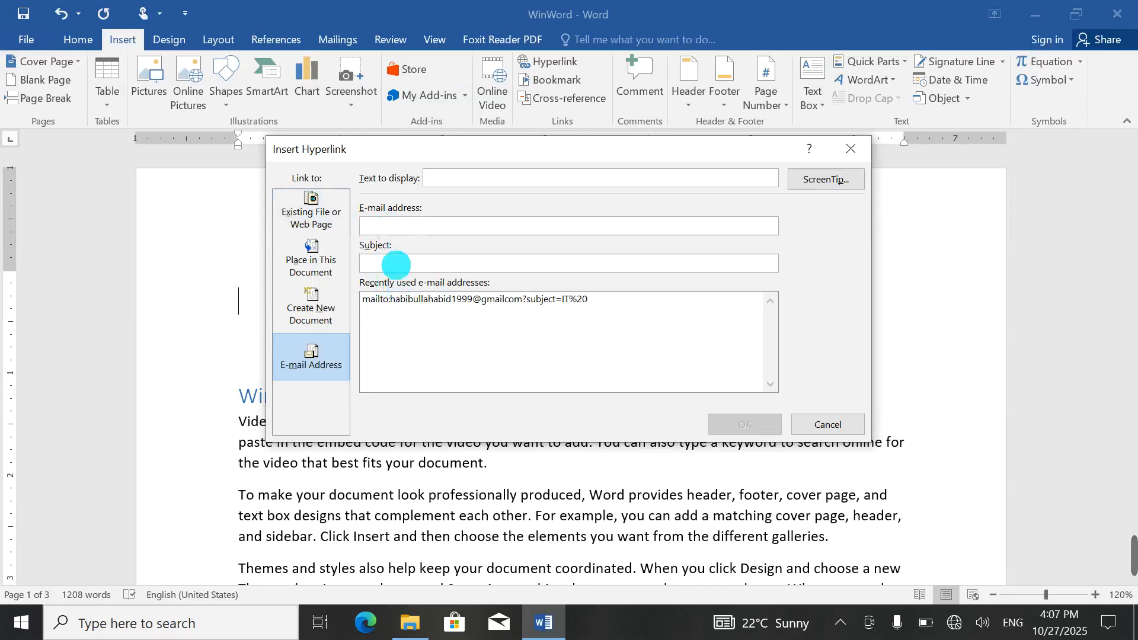
pyautogui.click(402, 298)
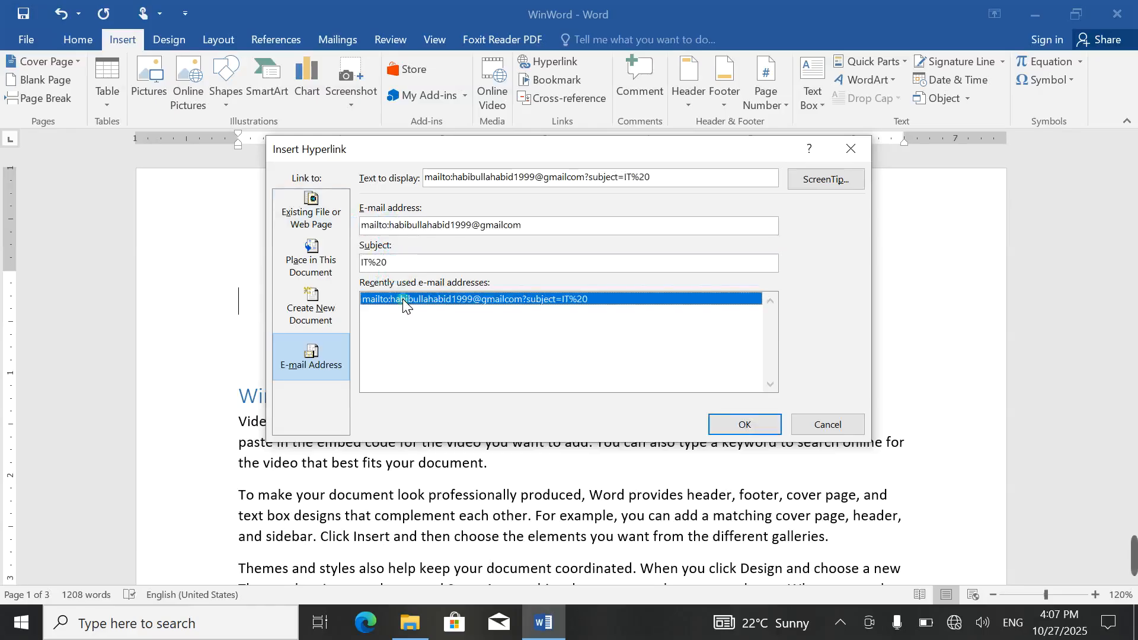
pyautogui.click(742, 425)
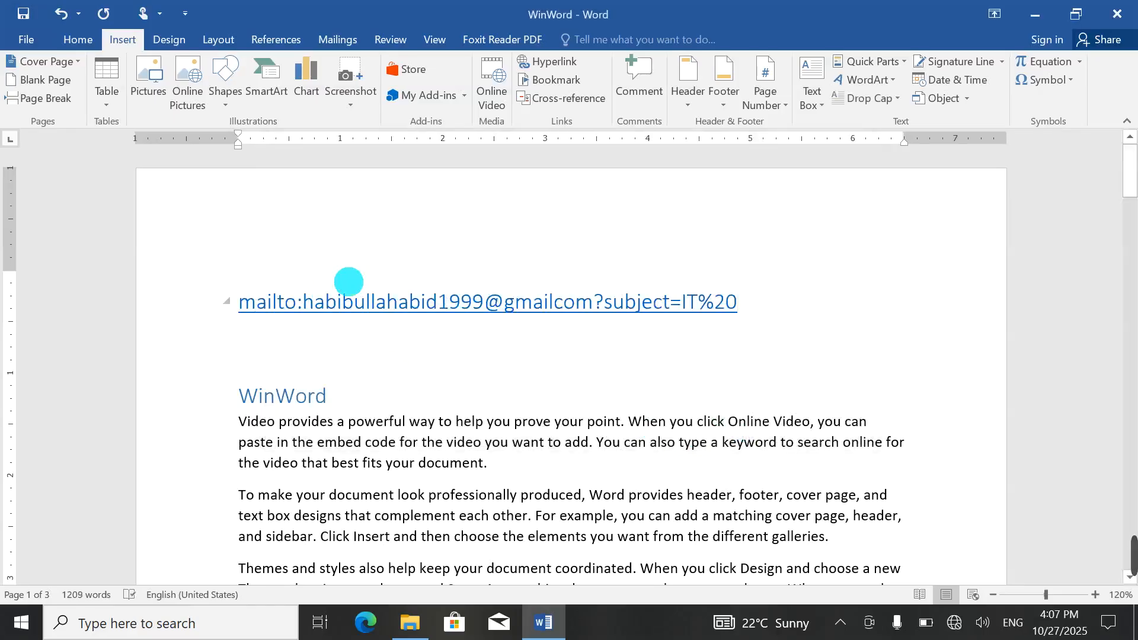
# Step: Follow the e-mail link, cancel the Outlook setup wizard, and delete the link line
pyautogui.keyDown('ctrl'); pyautogui.click(411, 310); pyautogui.keyUp('ctrl')
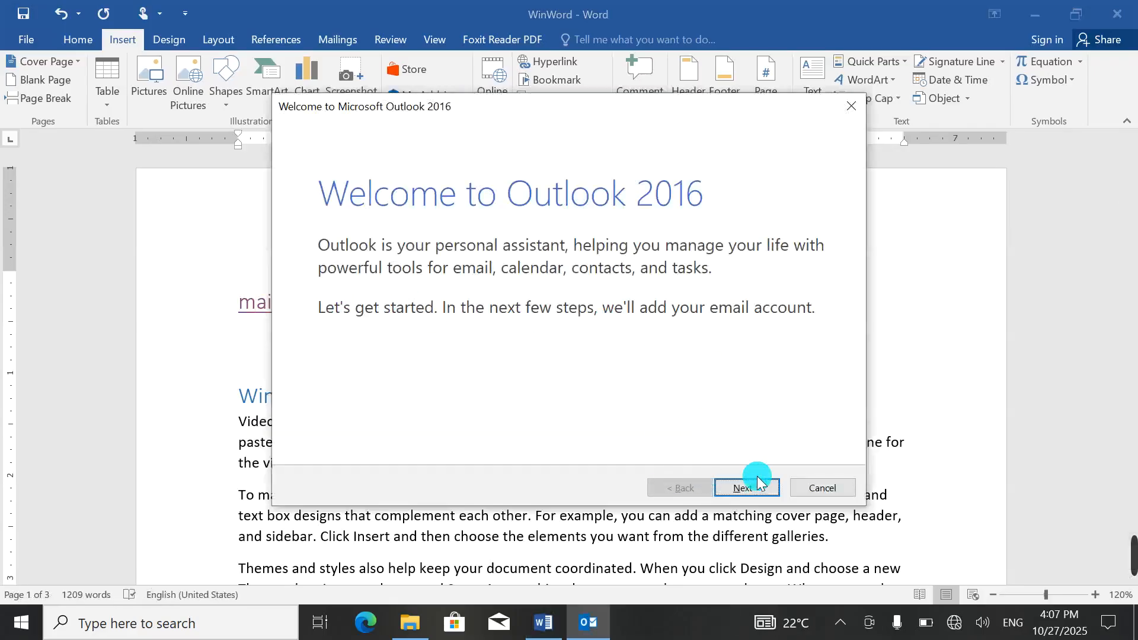
pyautogui.click(828, 489)
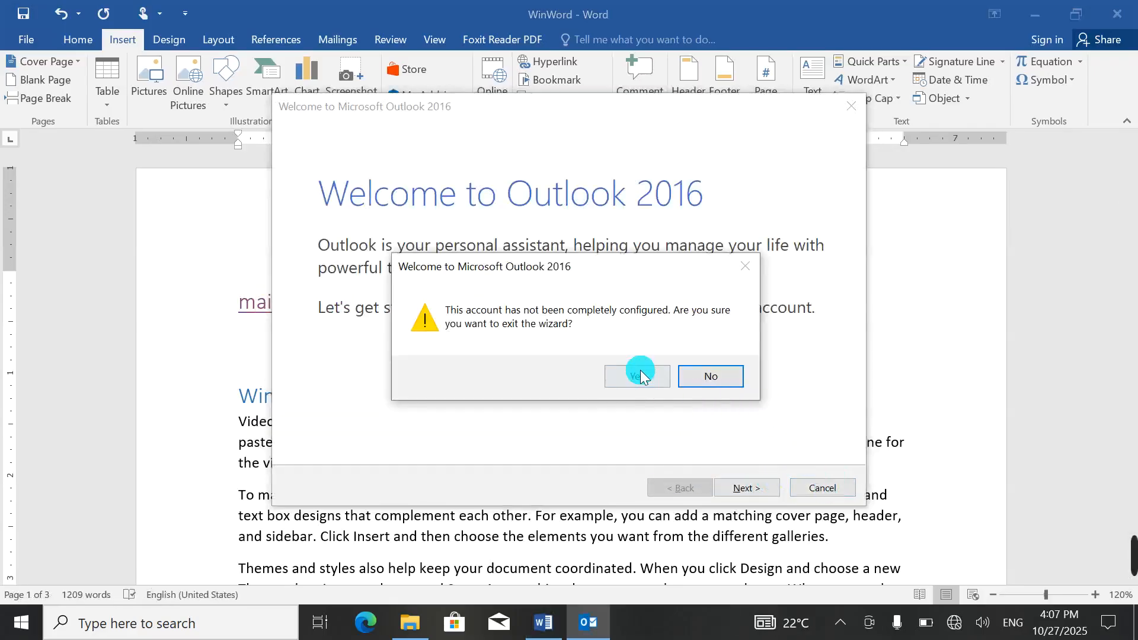
pyautogui.click(638, 375)
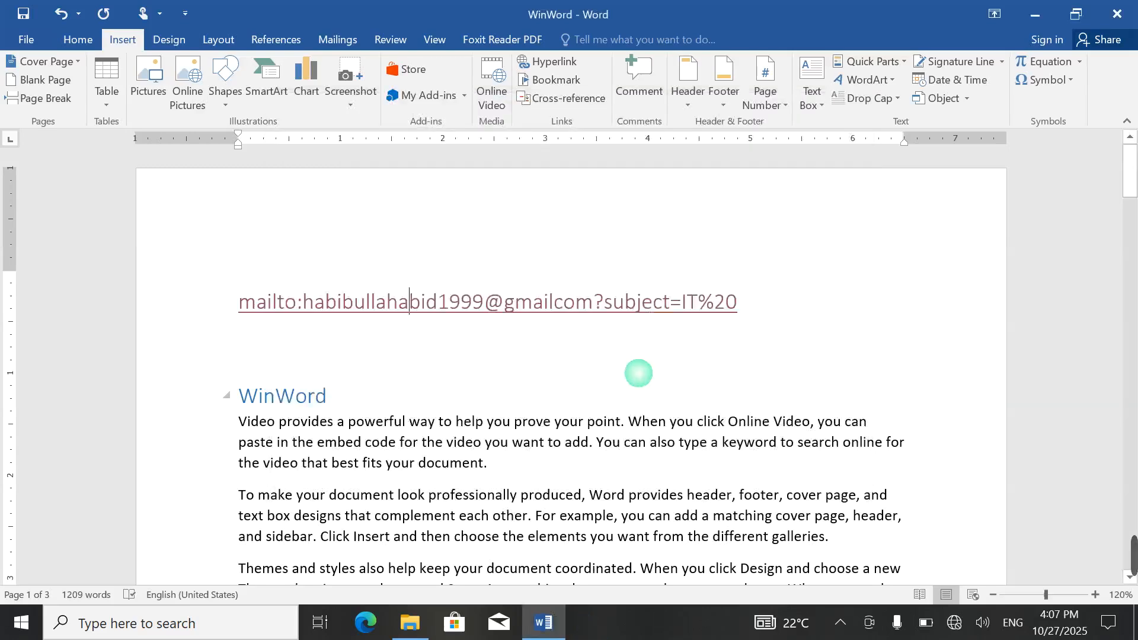
pyautogui.click(738, 301)
pyautogui.press('Delete')
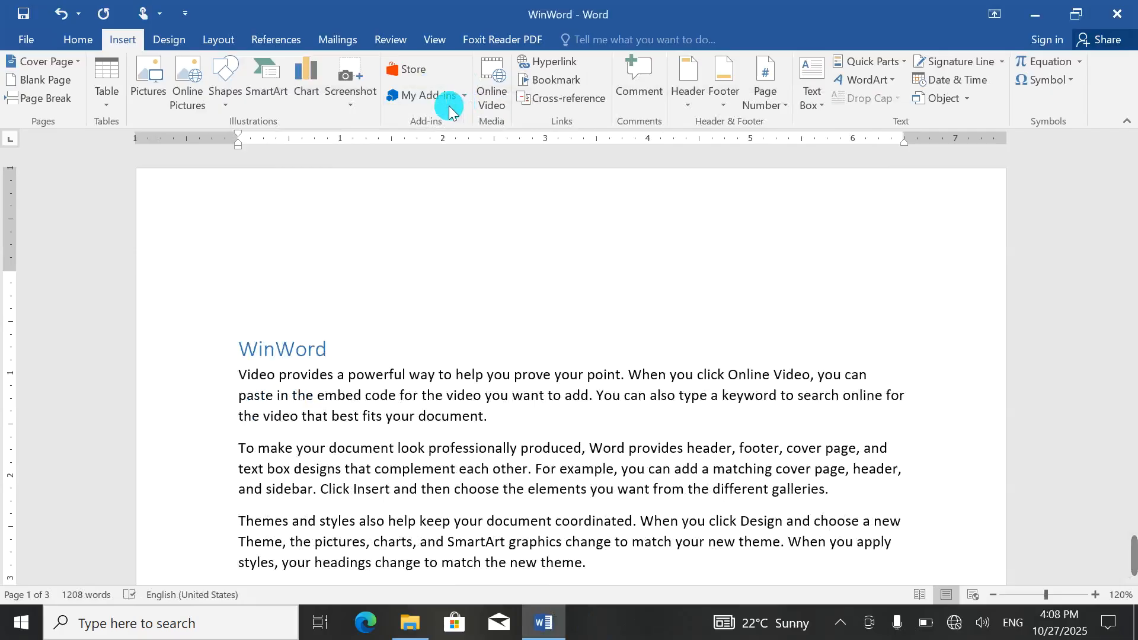
# Step: Select 'Video provides a powerful' at the start of the Power Point section
pyautogui.click(553, 86)
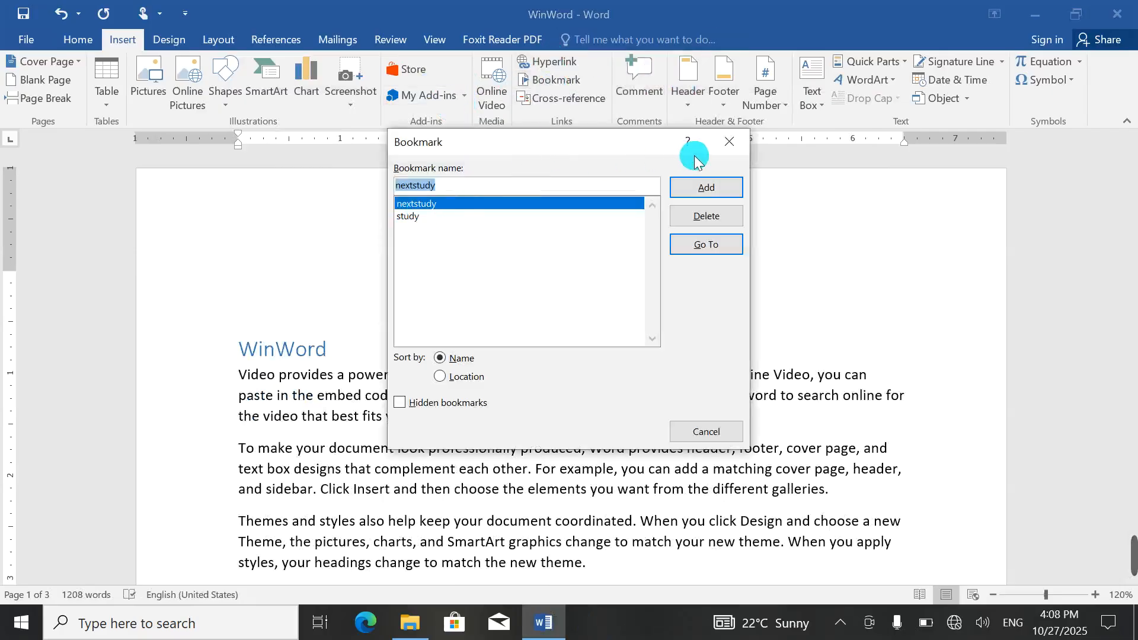
pyautogui.click(729, 141)
pyautogui.scroll(-12, 432, 452)
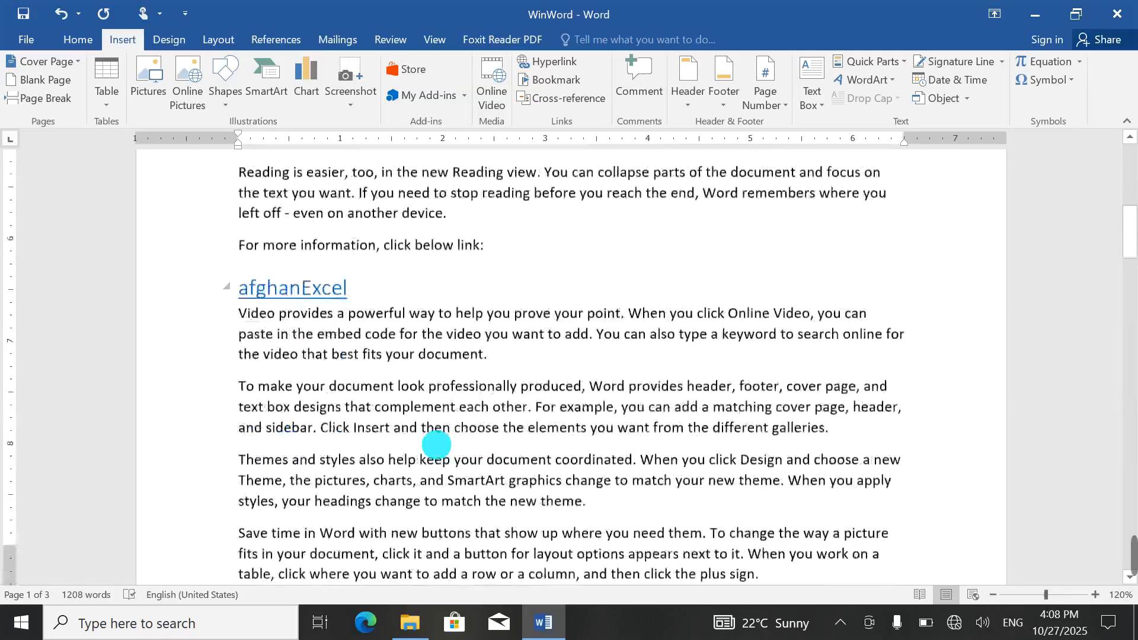
pyautogui.scroll(-8, 431, 443)
pyautogui.click(237, 211)
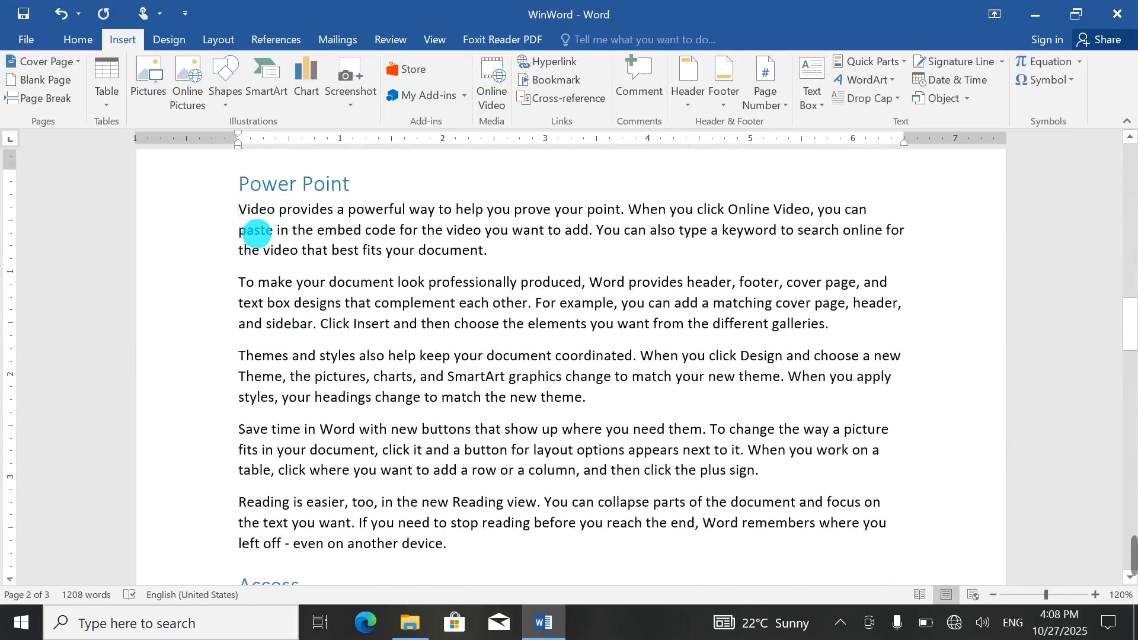
pyautogui.moveTo(238, 211); pyautogui.dragTo(368, 223)
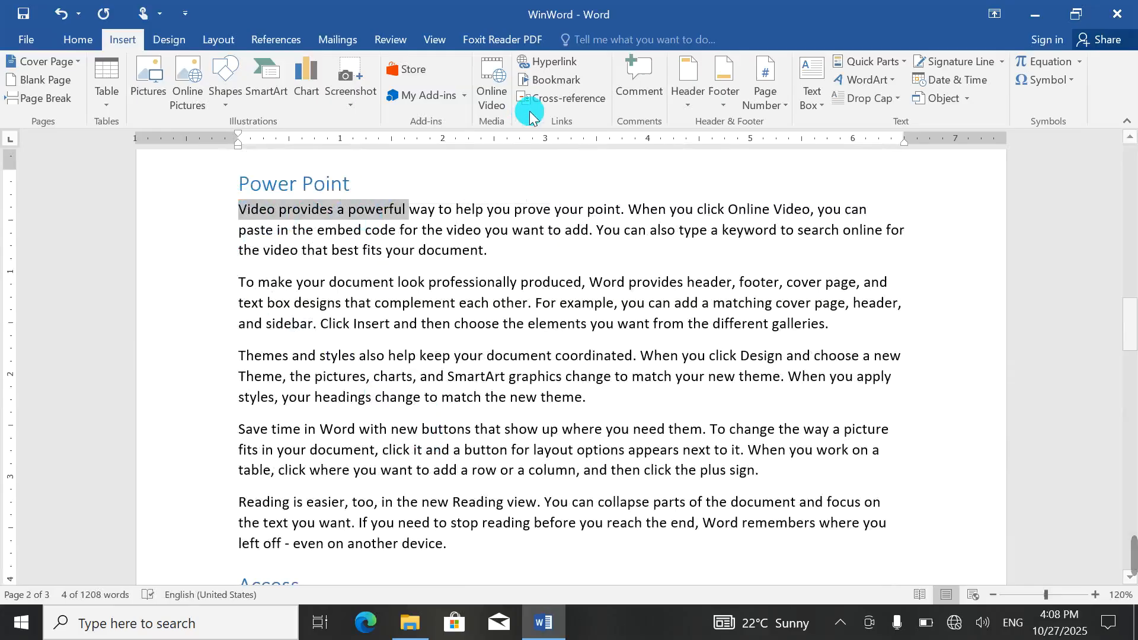
# Step: Add the selected words as a bookmark named nextplan
pyautogui.click(552, 80)
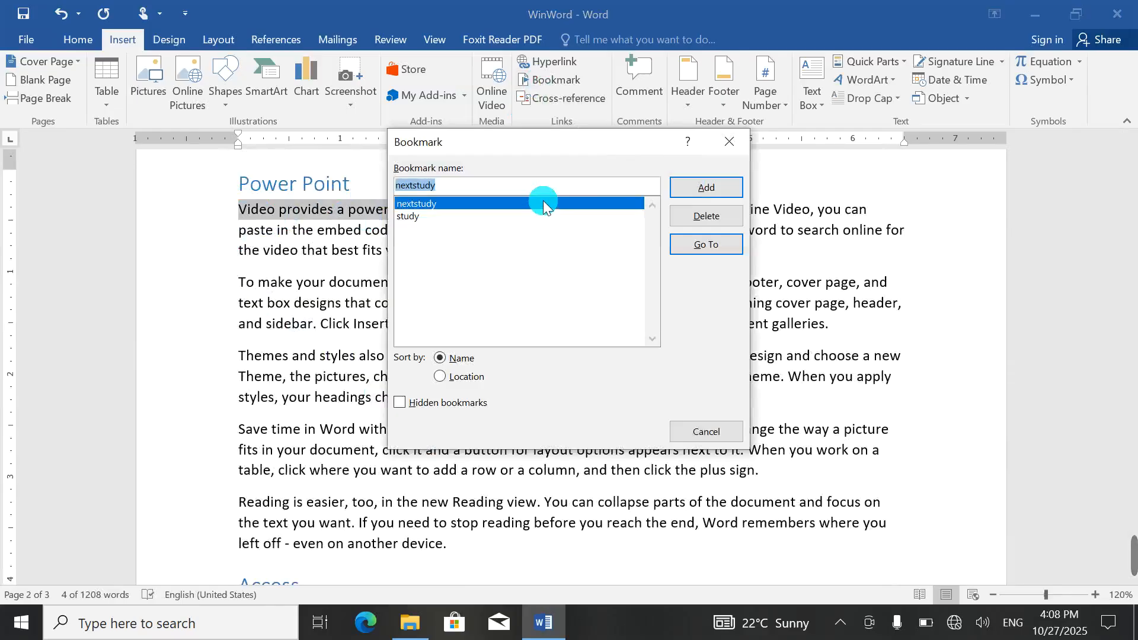
pyautogui.write('nextplan')
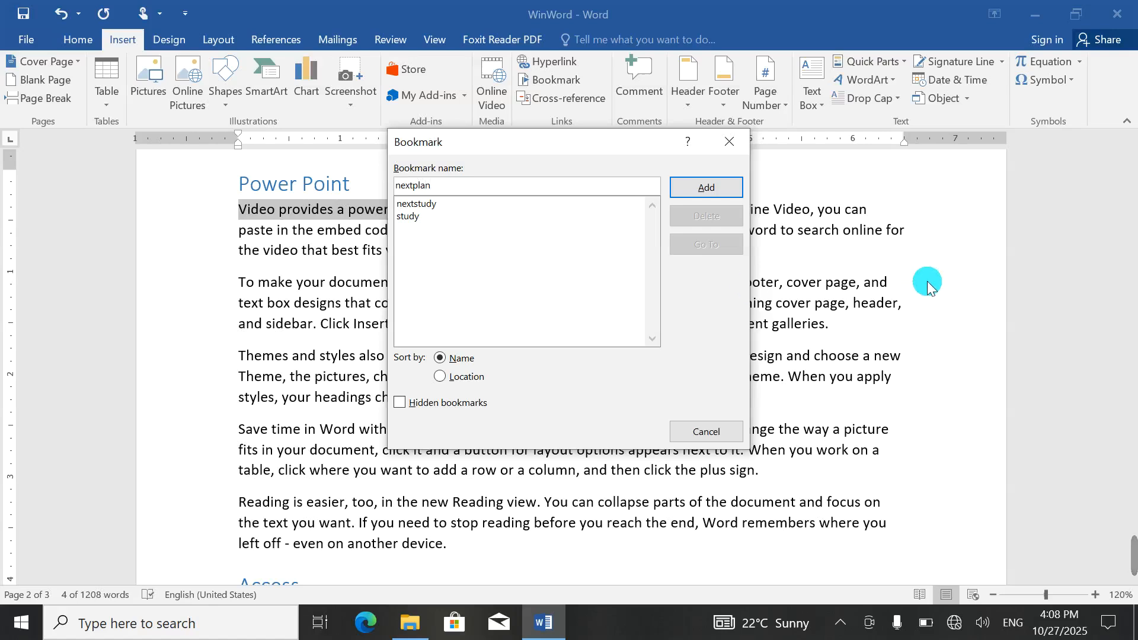
pyautogui.click(735, 187)
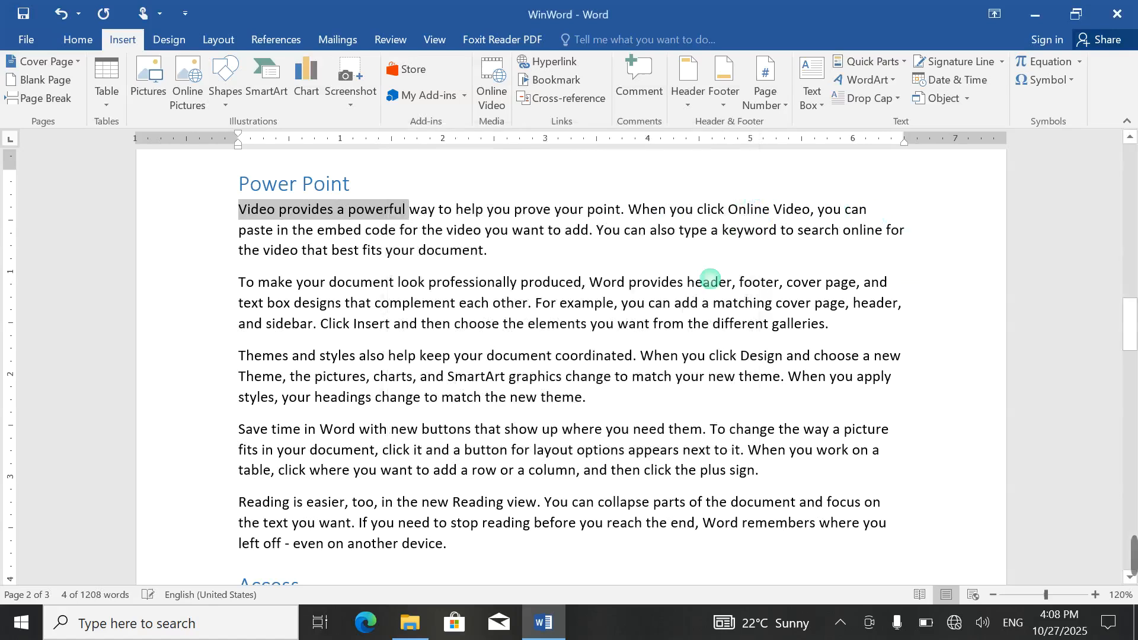
pyautogui.click(441, 250)
pyautogui.scroll(5, 618, 254)
# Step: Save and close WinWord, then reopen it and go to the nextplan bookmark
pyautogui.hotkey('alt', 'F4')
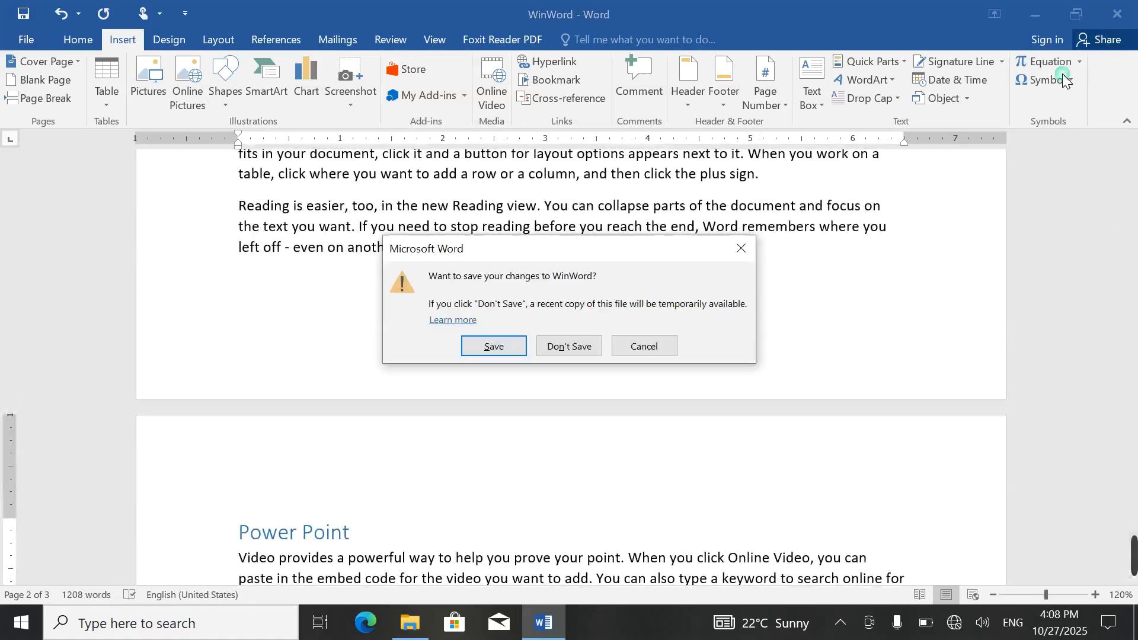
pyautogui.click(493, 347)
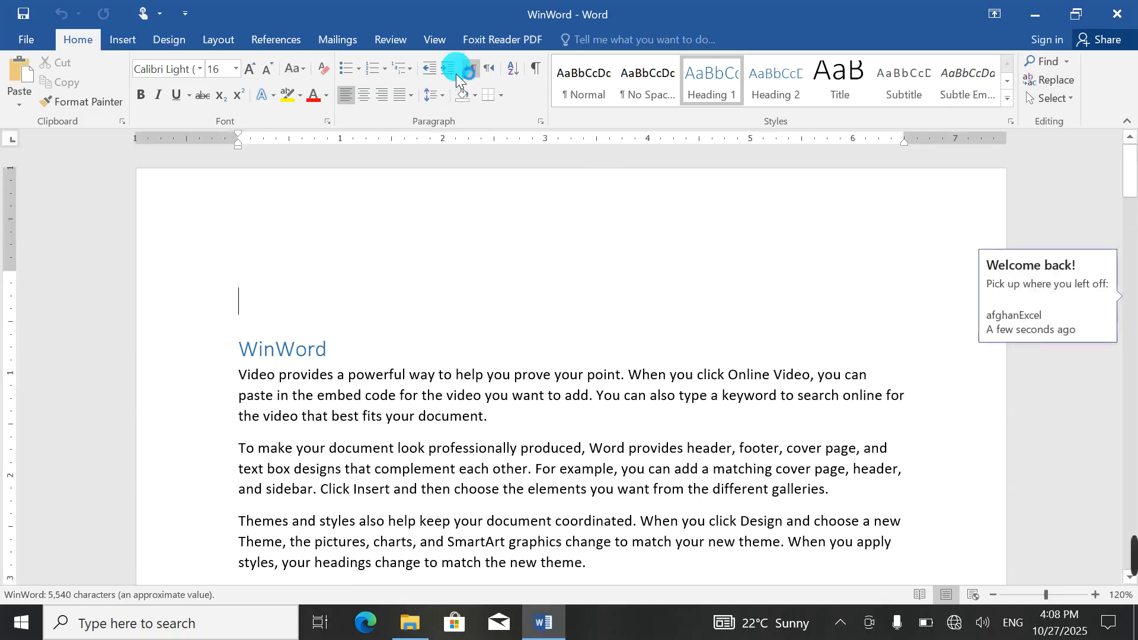
pyautogui.click(127, 48)
pyautogui.click(542, 81)
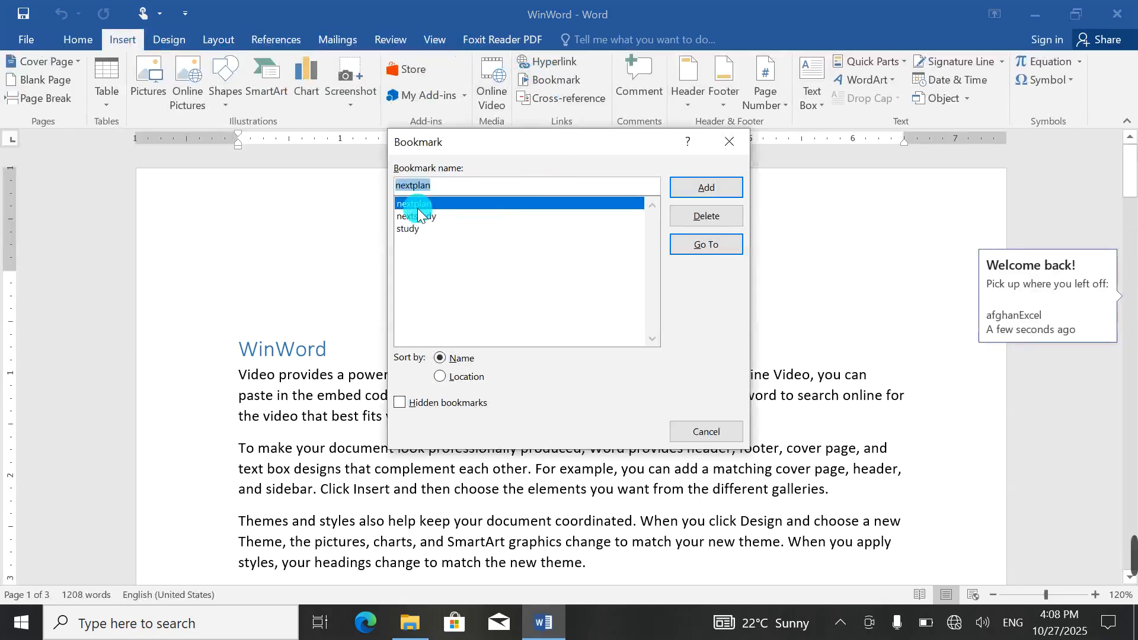
pyautogui.click(706, 245)
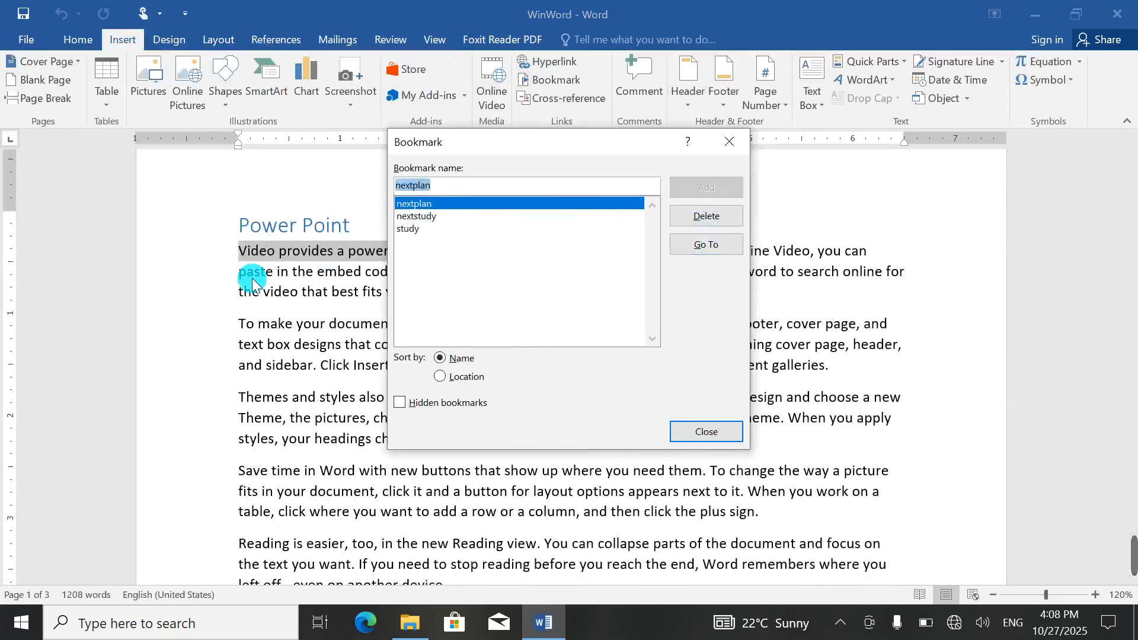
pyautogui.click(729, 141)
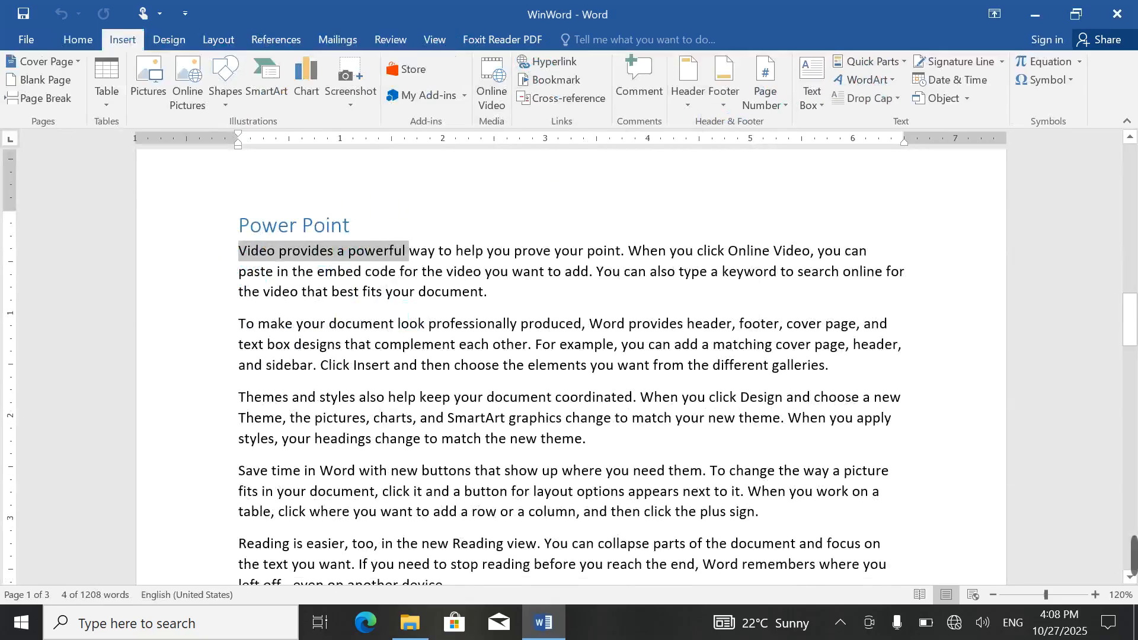
pyautogui.click(409, 324)
# Step: Delete the nextplan bookmark, leaving nextstudy and study
pyautogui.click(545, 79)
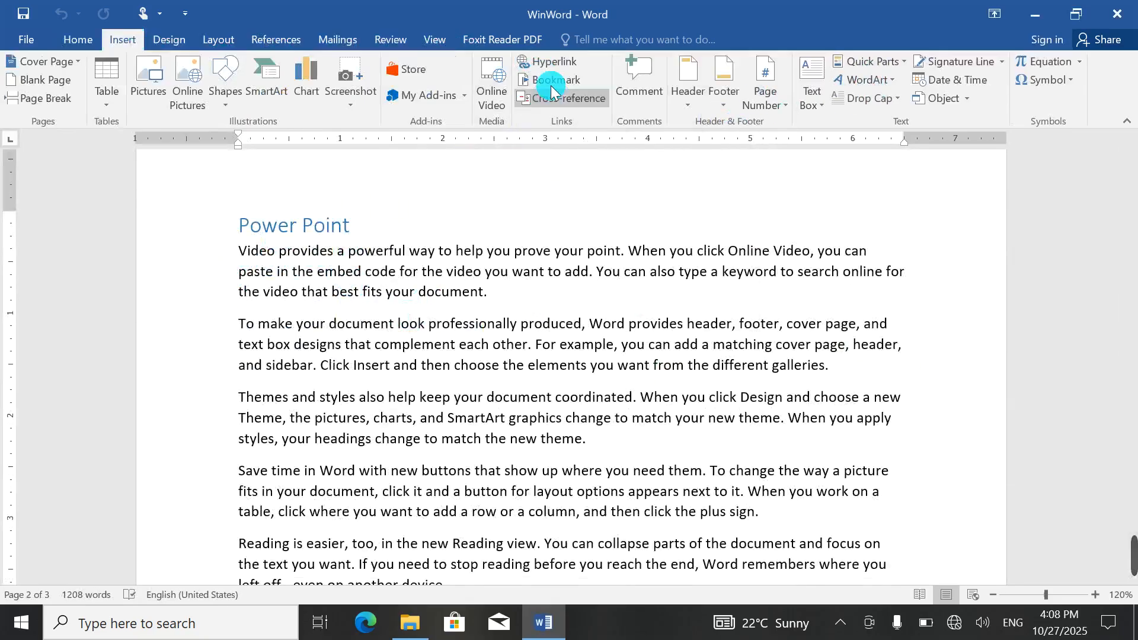
pyautogui.click(480, 308)
pyautogui.click(409, 566)
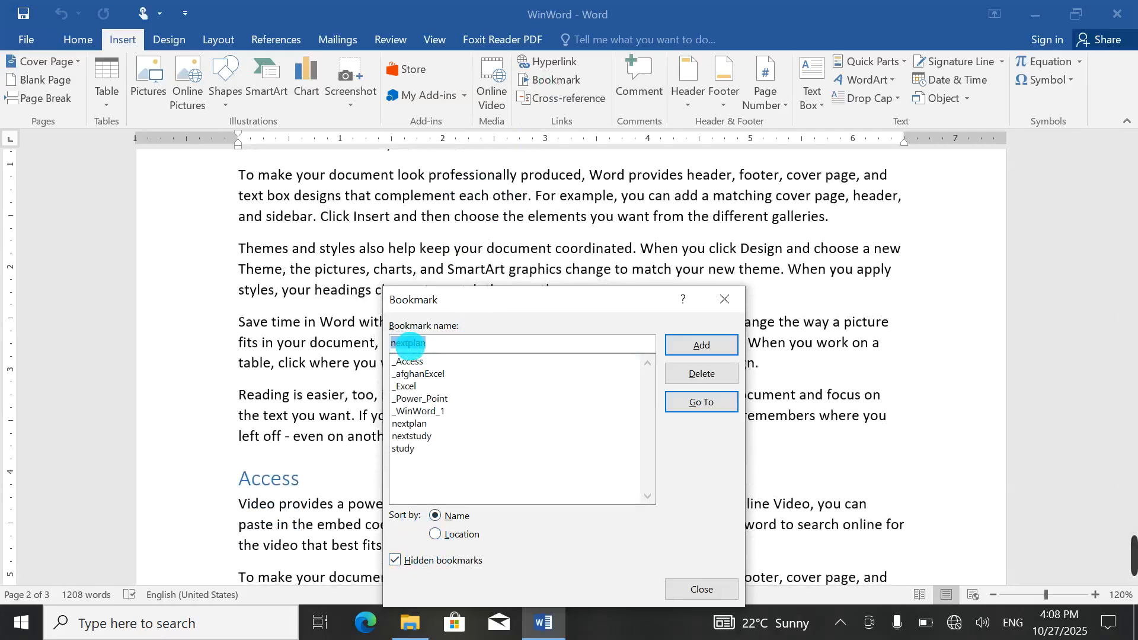
pyautogui.click(396, 561)
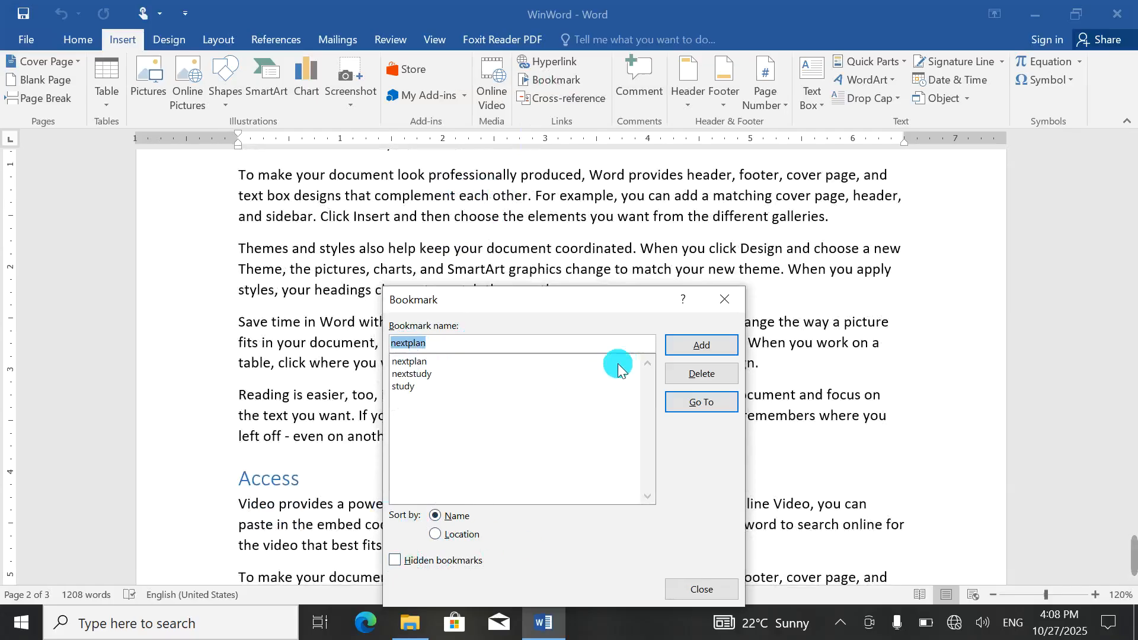
pyautogui.click(699, 375)
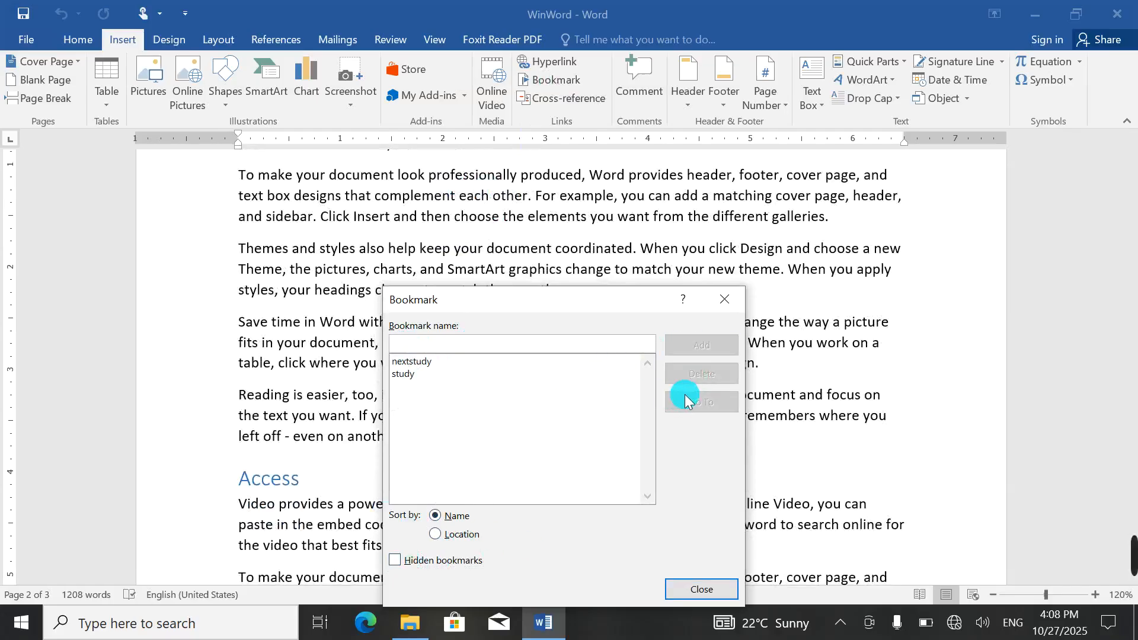
pyautogui.click(439, 363)
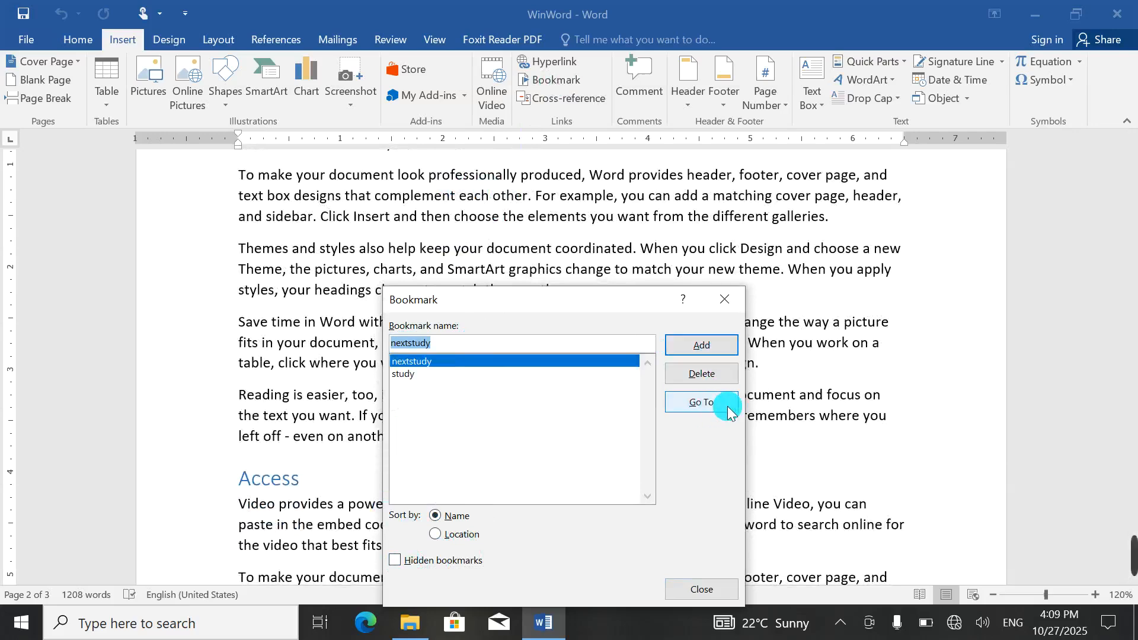
pyautogui.click(724, 300)
# Step: Add an empty line above the WinWord heading
pyautogui.scroll(15, 587, 220)
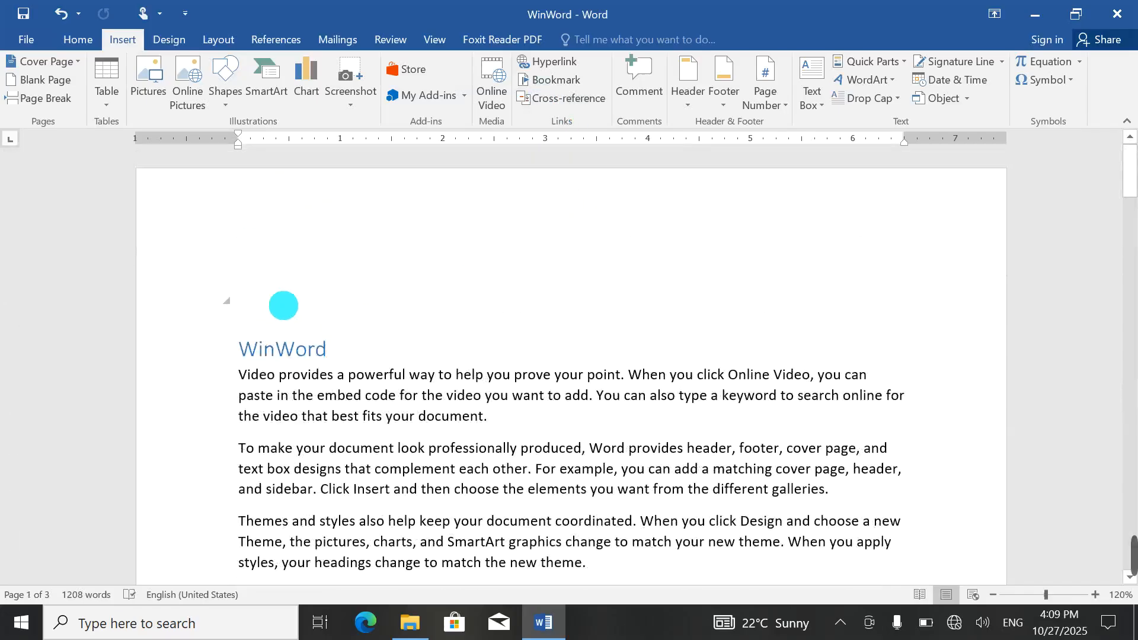
pyautogui.click(237, 347)
pyautogui.scroll(1, 237, 346)
pyautogui.press('Return')
pyautogui.press('Return')
pyautogui.press('Return')
pyautogui.press('Return')
pyautogui.press('Return')
pyautogui.press('Return')
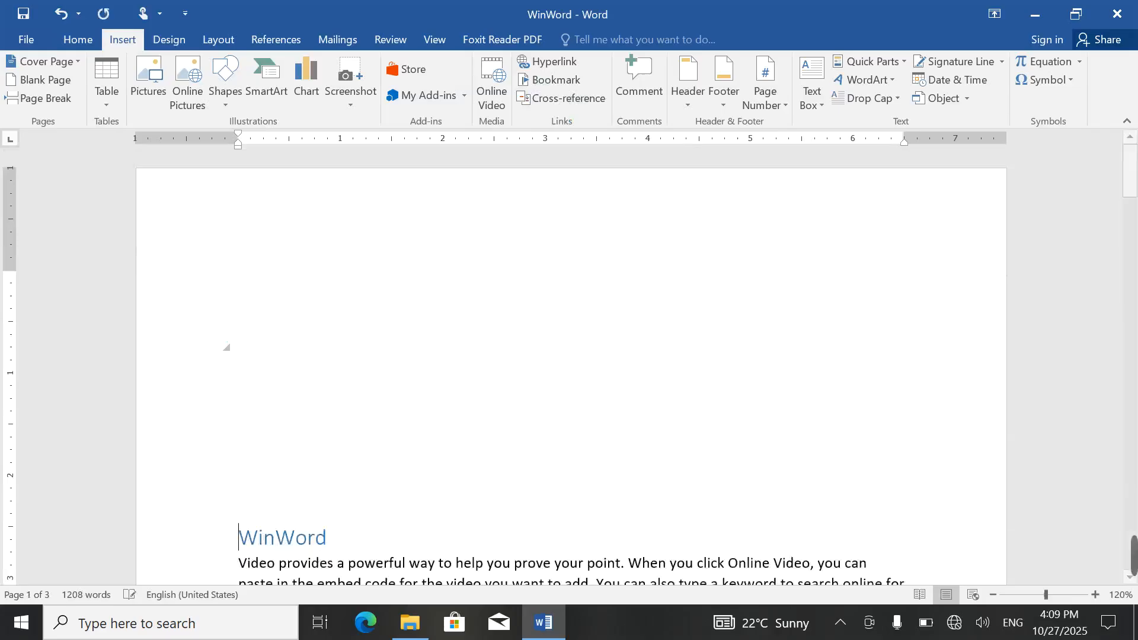
pyautogui.scroll(2, 272, 293)
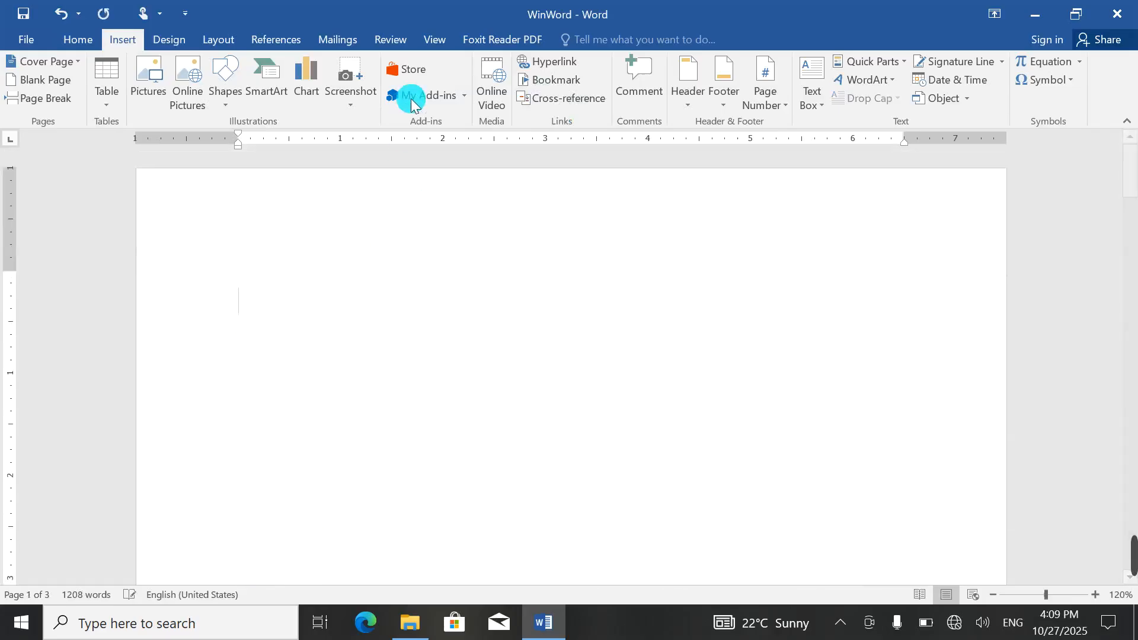
# Step: Insert an Above/below cross-reference to the study bookmark
pyautogui.click(560, 98)
pyautogui.click(645, 188)
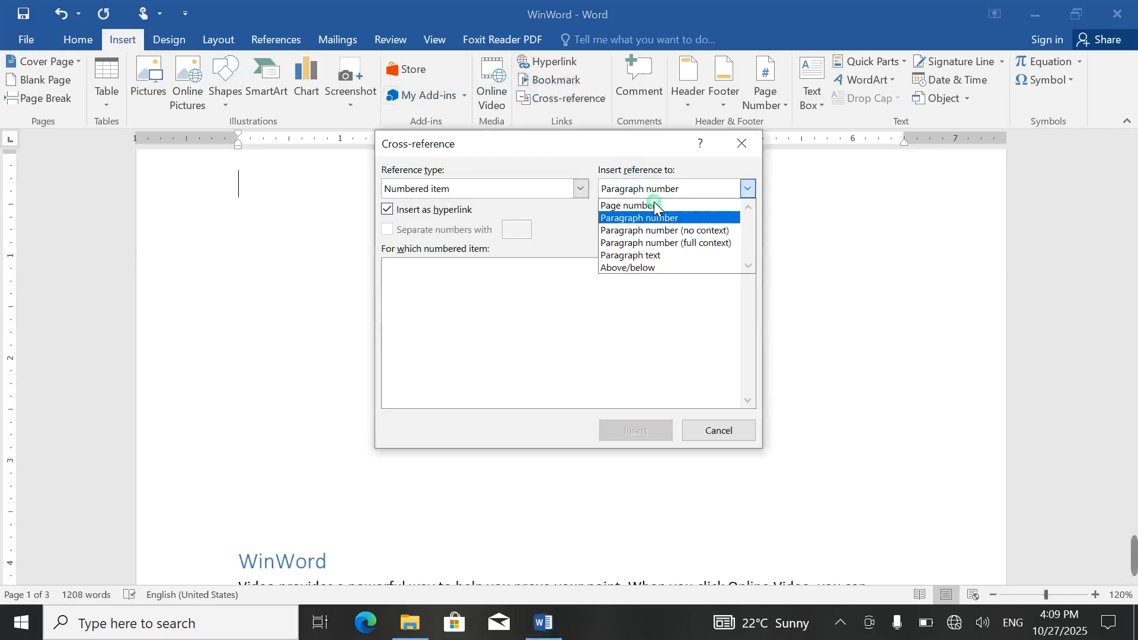
pyautogui.click(639, 267)
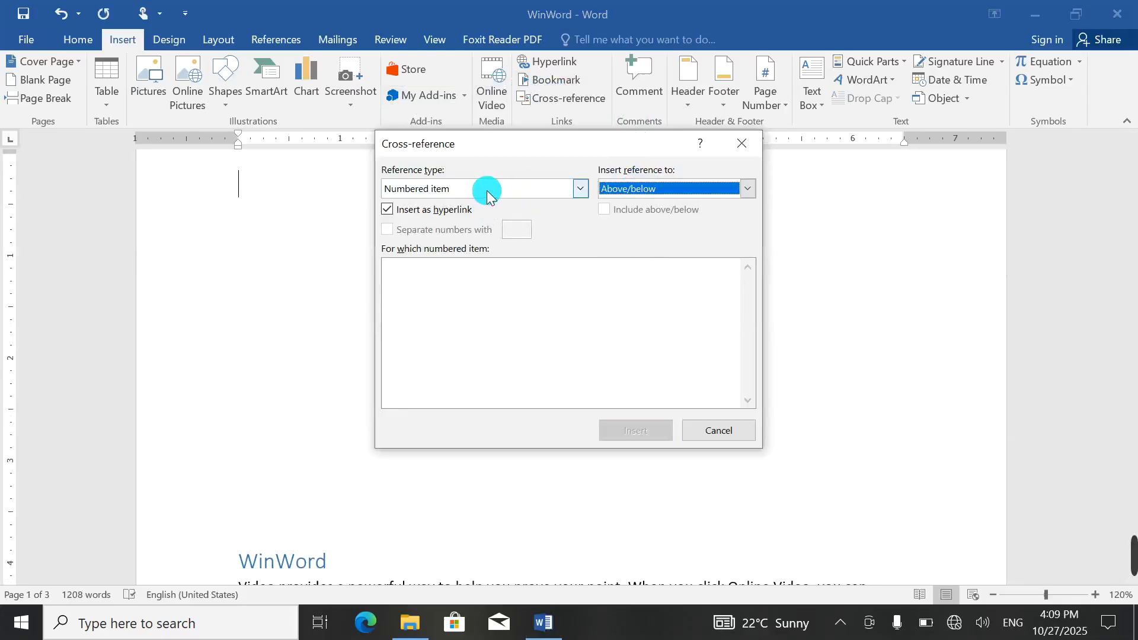
pyautogui.click(449, 189)
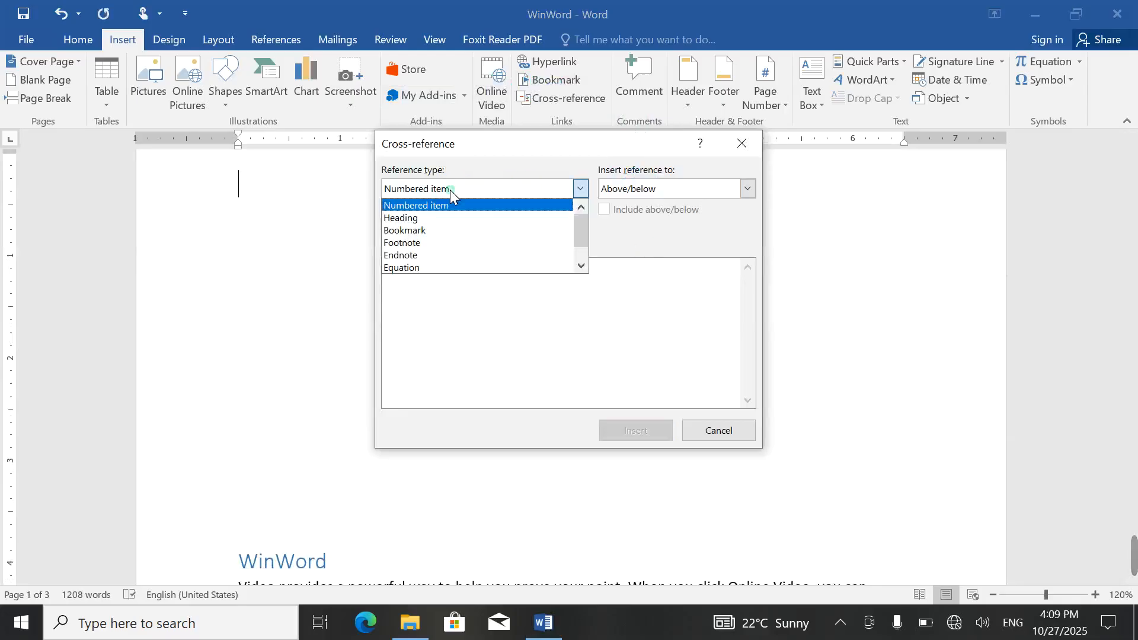
pyautogui.click(442, 228)
pyautogui.click(397, 279)
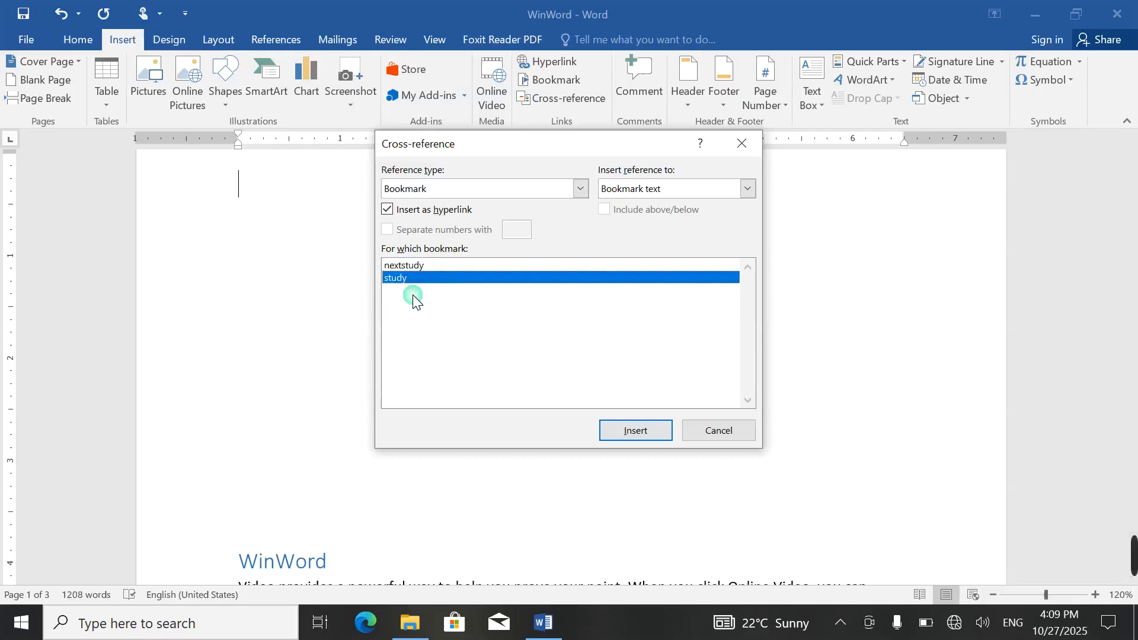
pyautogui.click(629, 429)
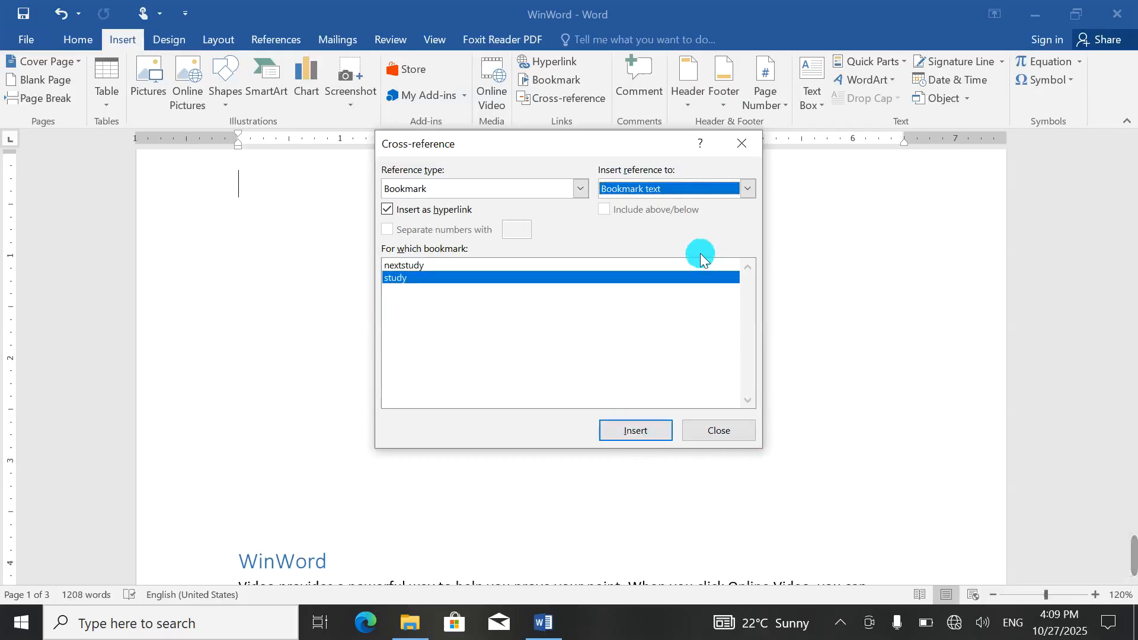
pyautogui.click(684, 187)
pyautogui.click(661, 268)
pyautogui.click(635, 431)
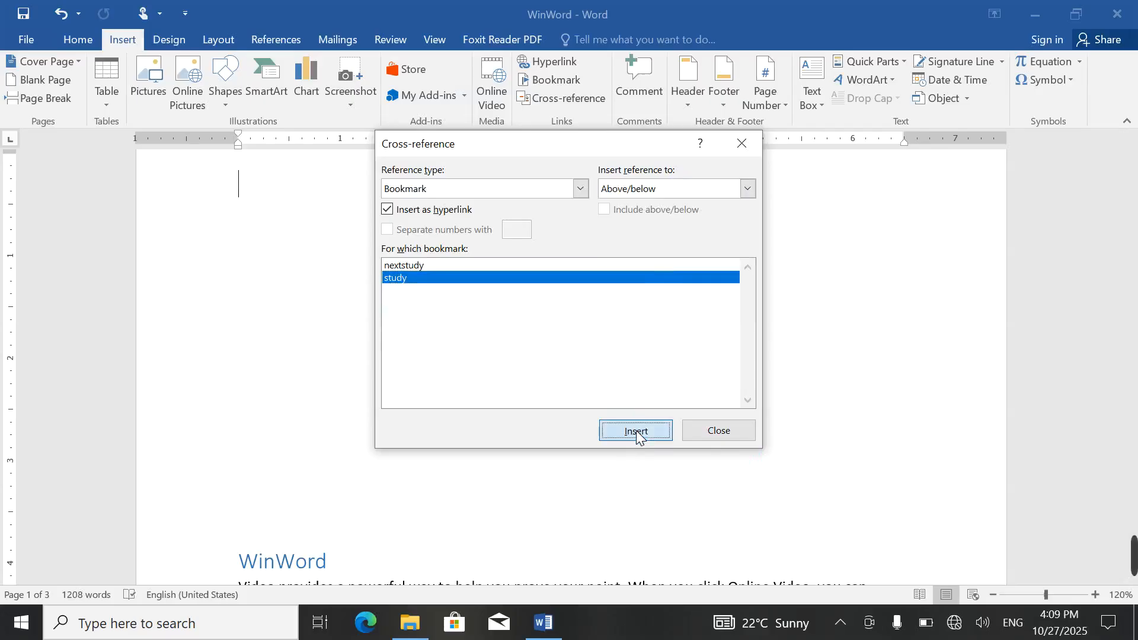
pyautogui.click(706, 436)
# Step: Follow the inserted 'below' reference to its target
pyautogui.click(258, 189)
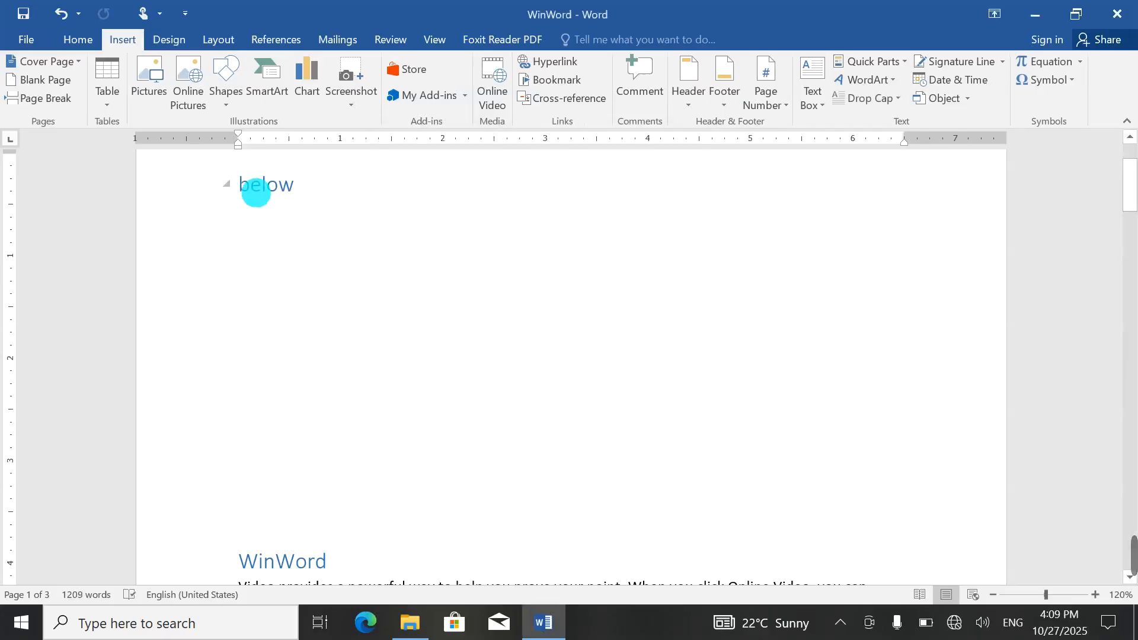
pyautogui.keyDown('ctrl'); pyautogui.click(264, 192); pyautogui.keyUp('ctrl')
pyautogui.scroll(-2, 236, 368)
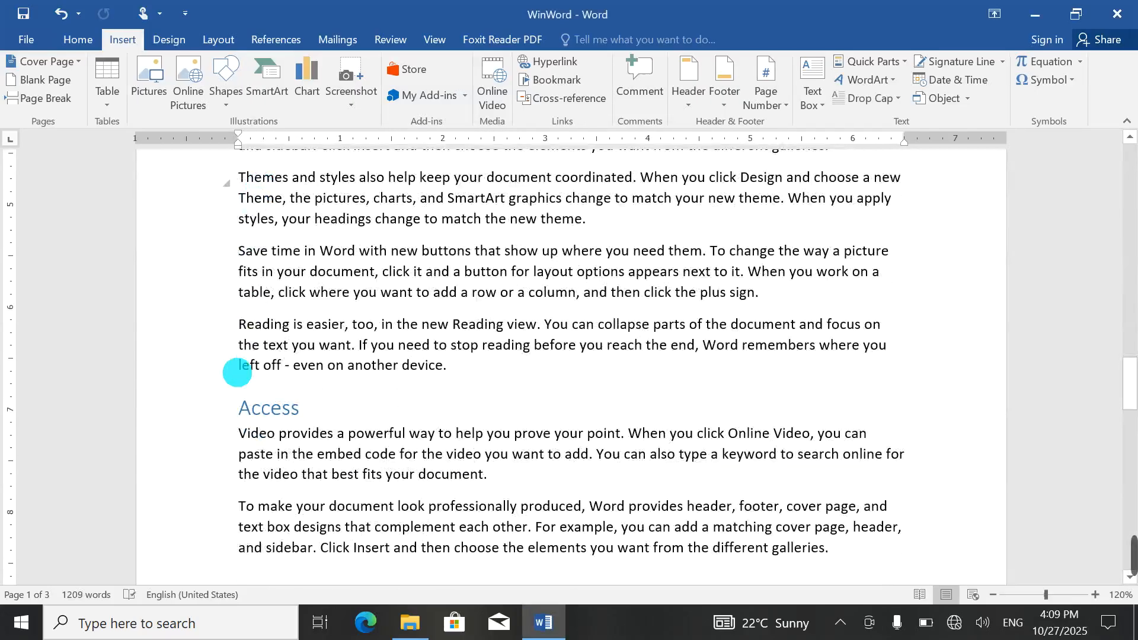
pyautogui.scroll(-1, 285, 321)
pyautogui.scroll(15, 284, 320)
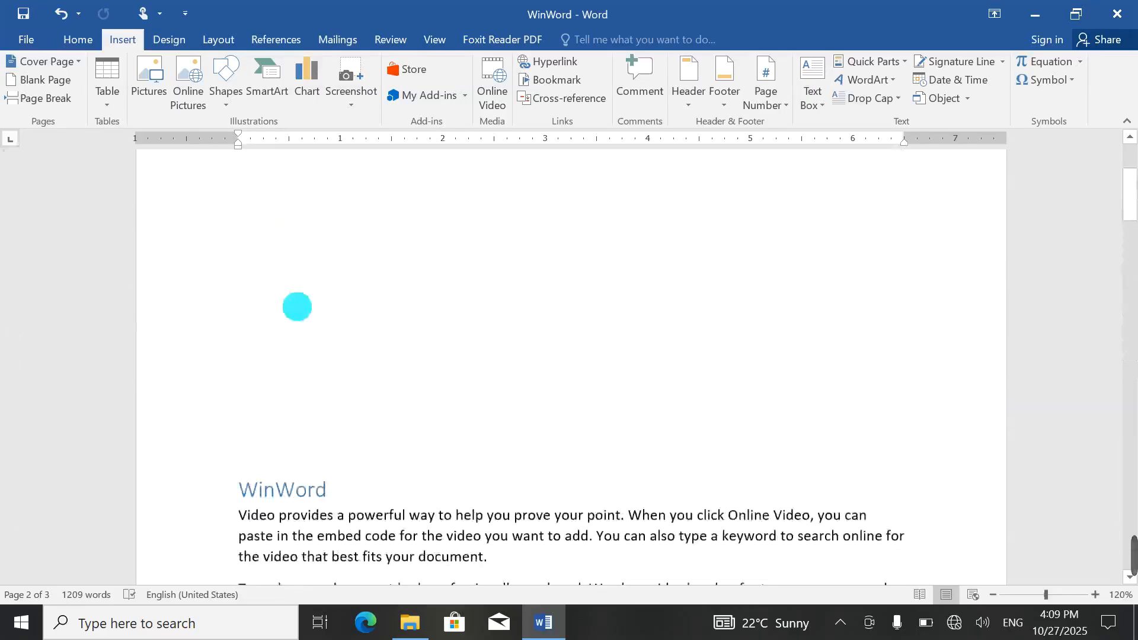
# Step: Delete the line holding the 'below' reference
pyautogui.doubleClick(354, 313)
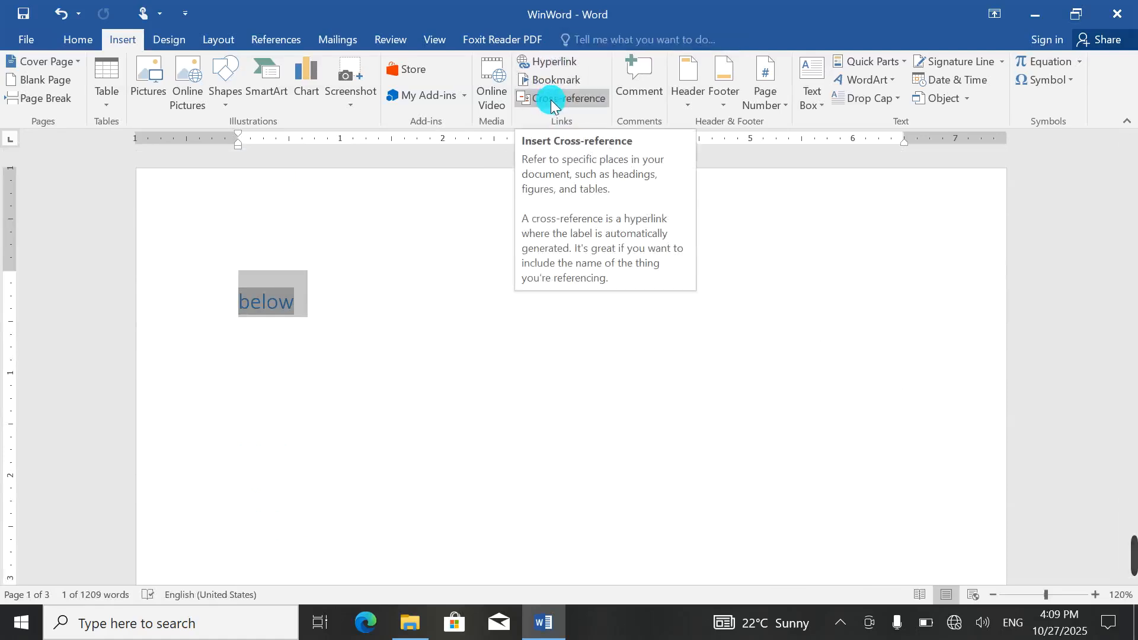
pyautogui.press('Delete')
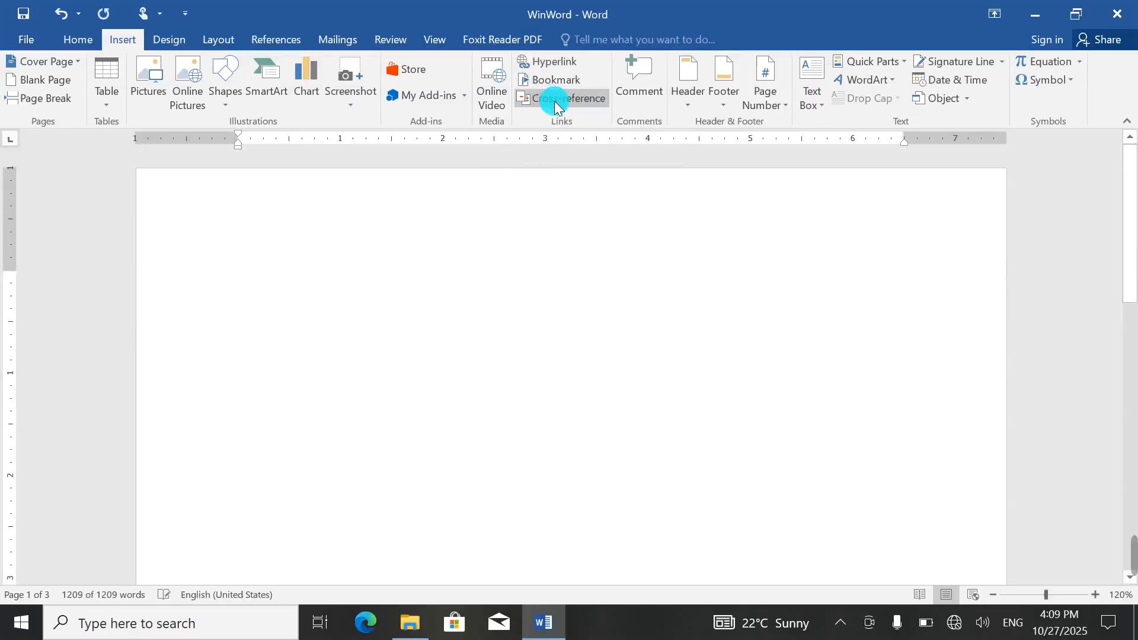
pyautogui.hotkey('ctrl', 'z')
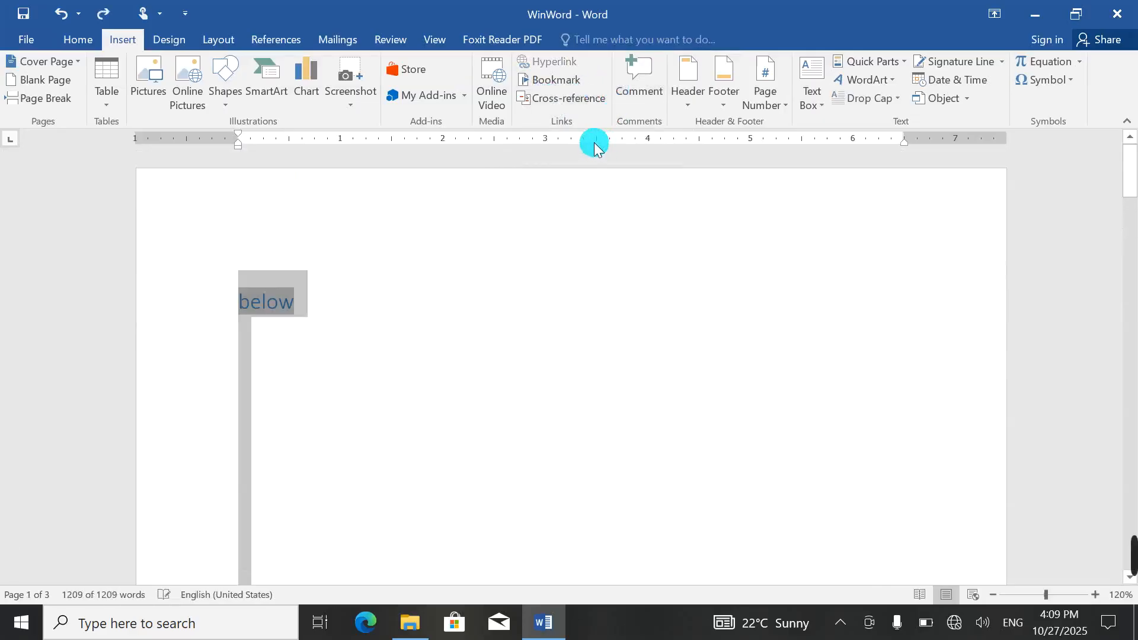
pyautogui.click(441, 289)
pyautogui.click(159, 259)
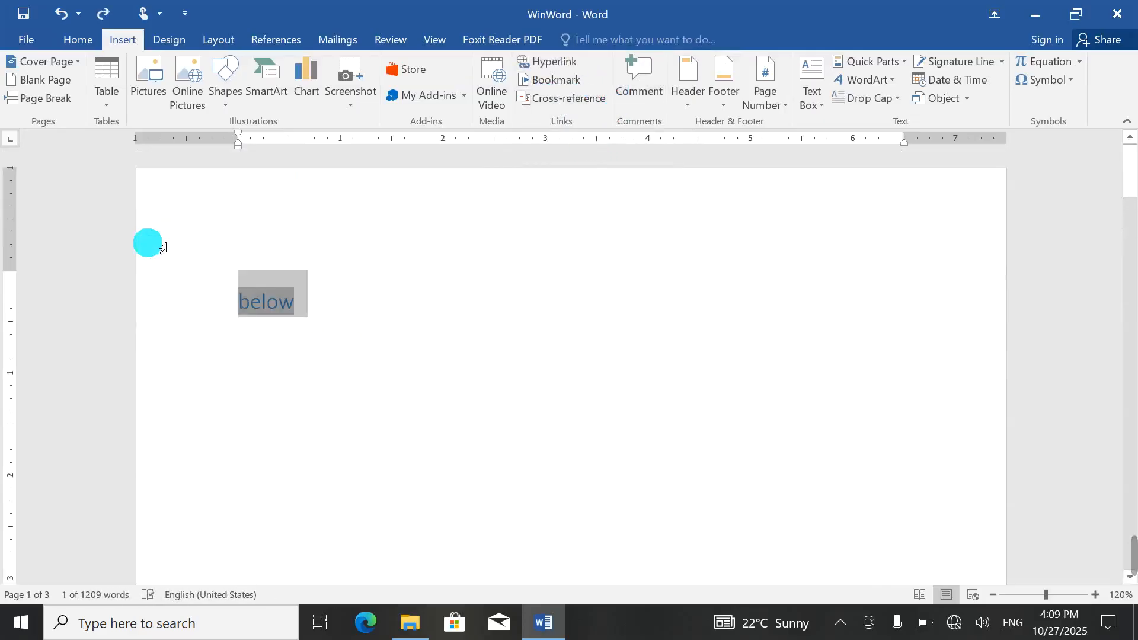
pyautogui.press('Delete')
pyautogui.scroll(-10, 534, 324)
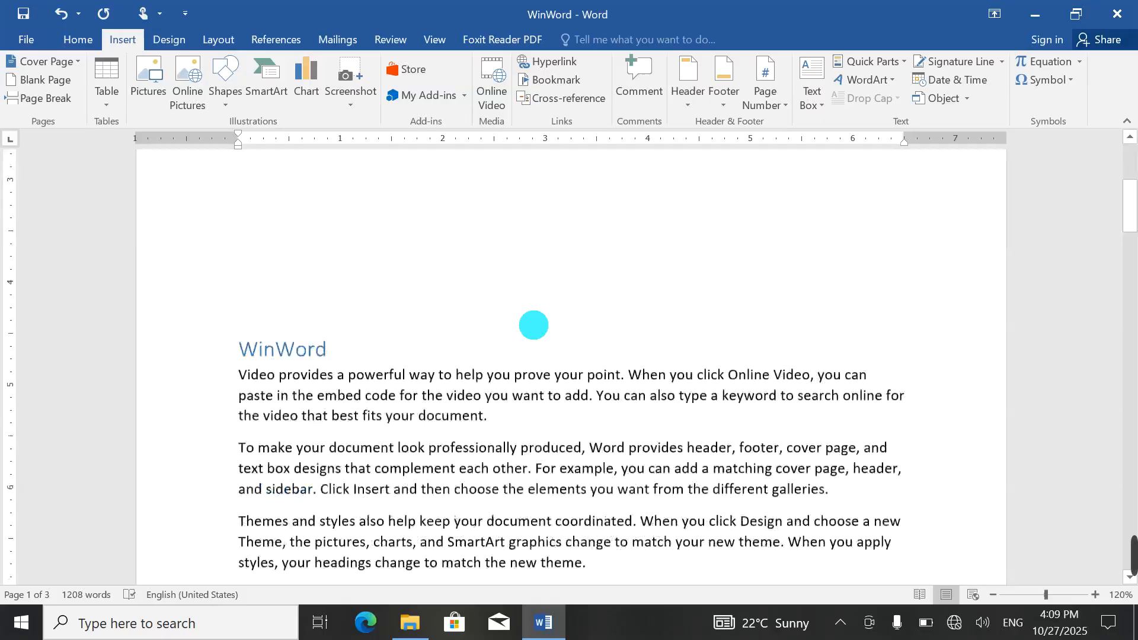
pyautogui.scroll(3, 533, 325)
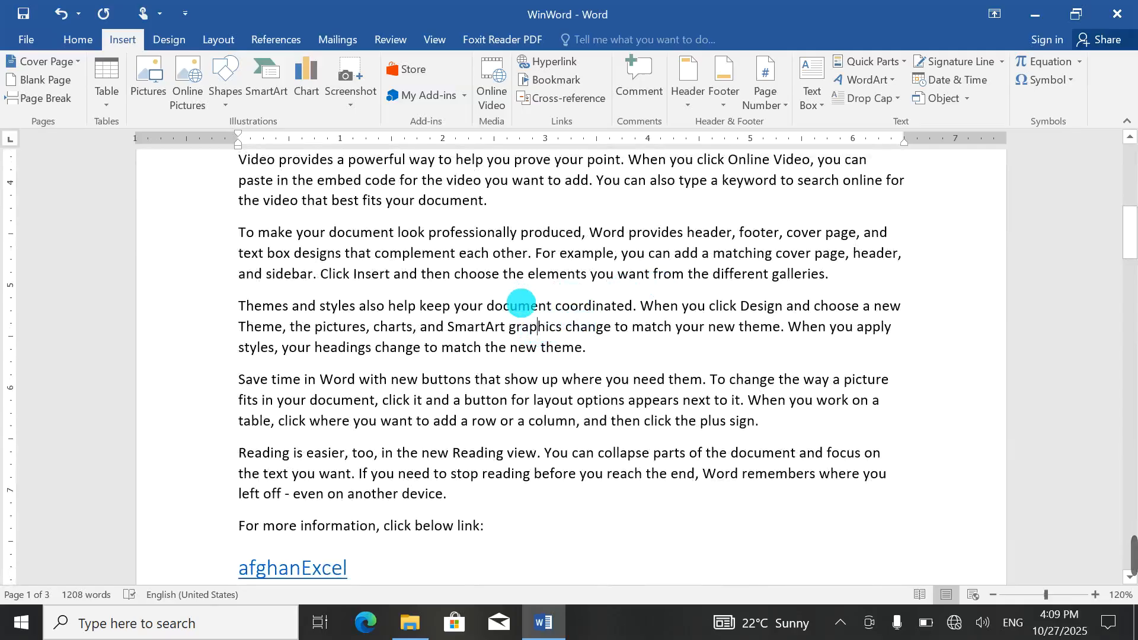
pyautogui.doubleClick(518, 306)
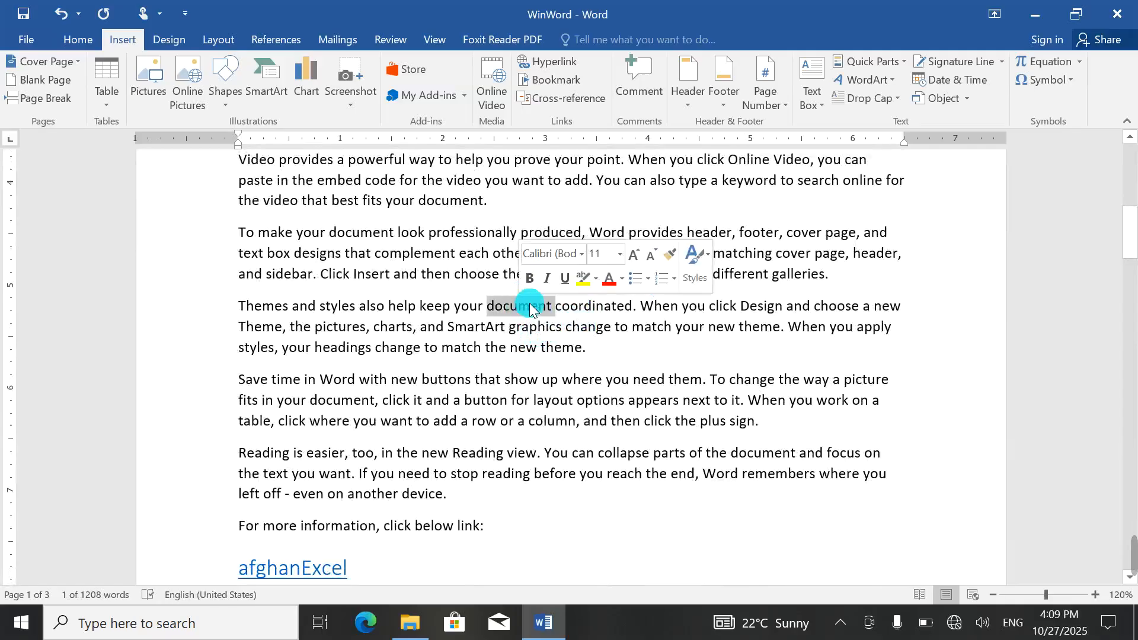
pyautogui.click(639, 80)
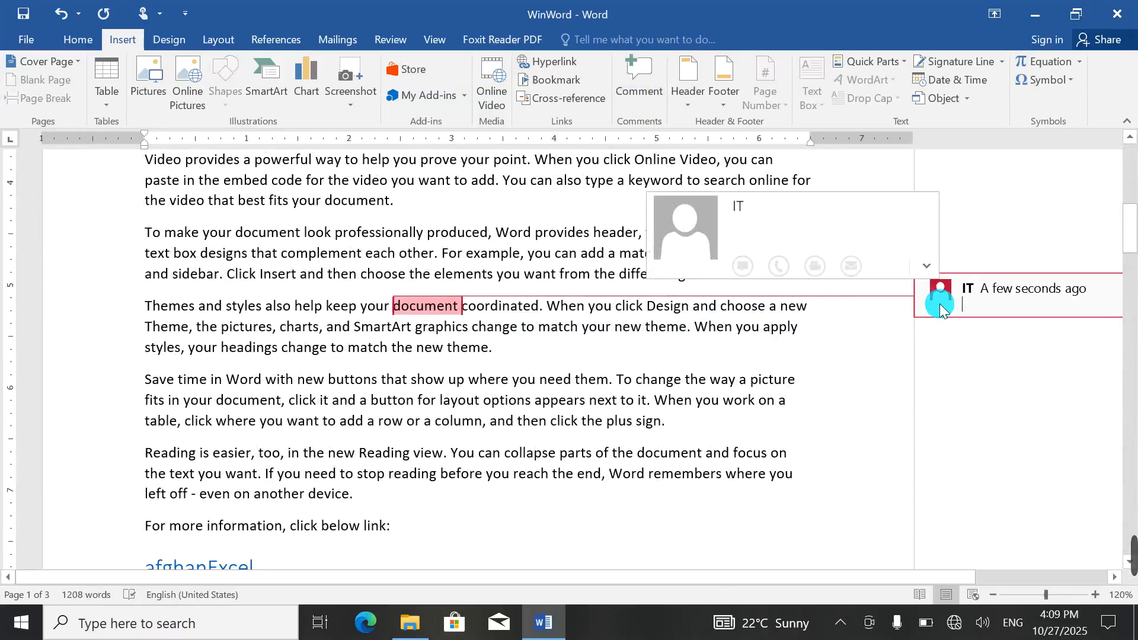
pyautogui.write('collect')
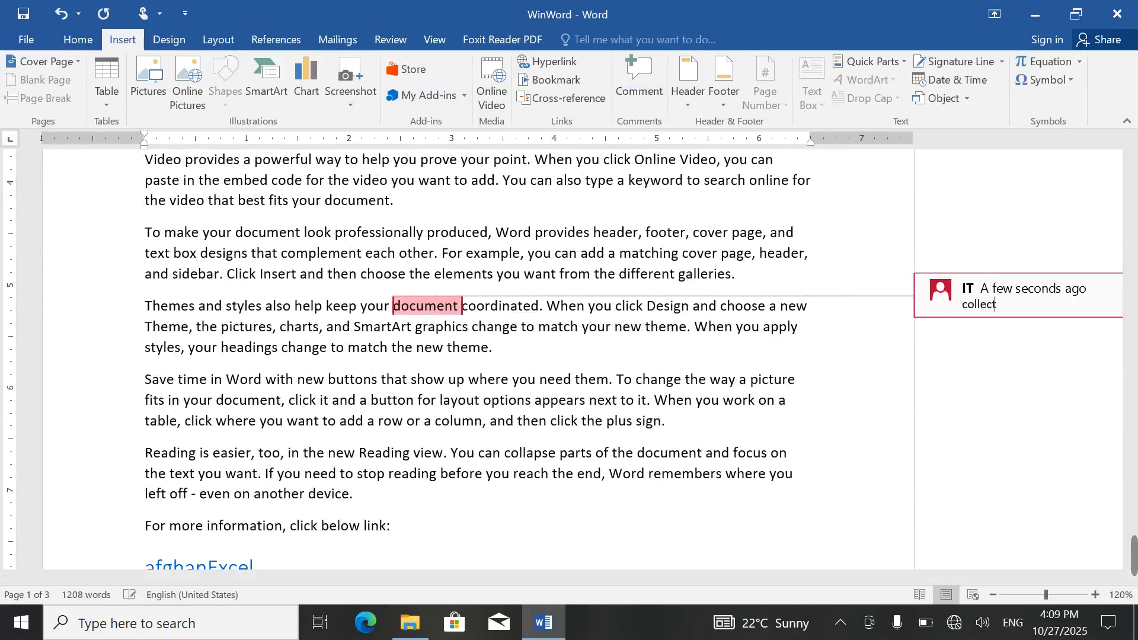
pyautogui.press('BackSpace')
pyautogui.press('BackSpace')
pyautogui.press('BackSpace')
pyautogui.press('BackSpace')
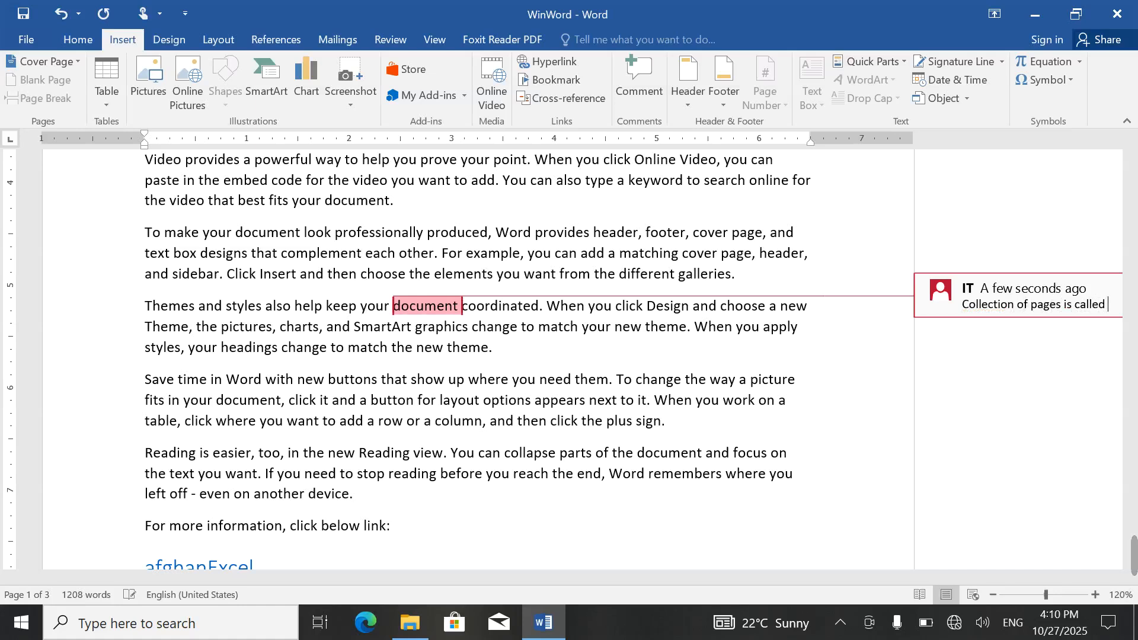
pyautogui.write('cument')
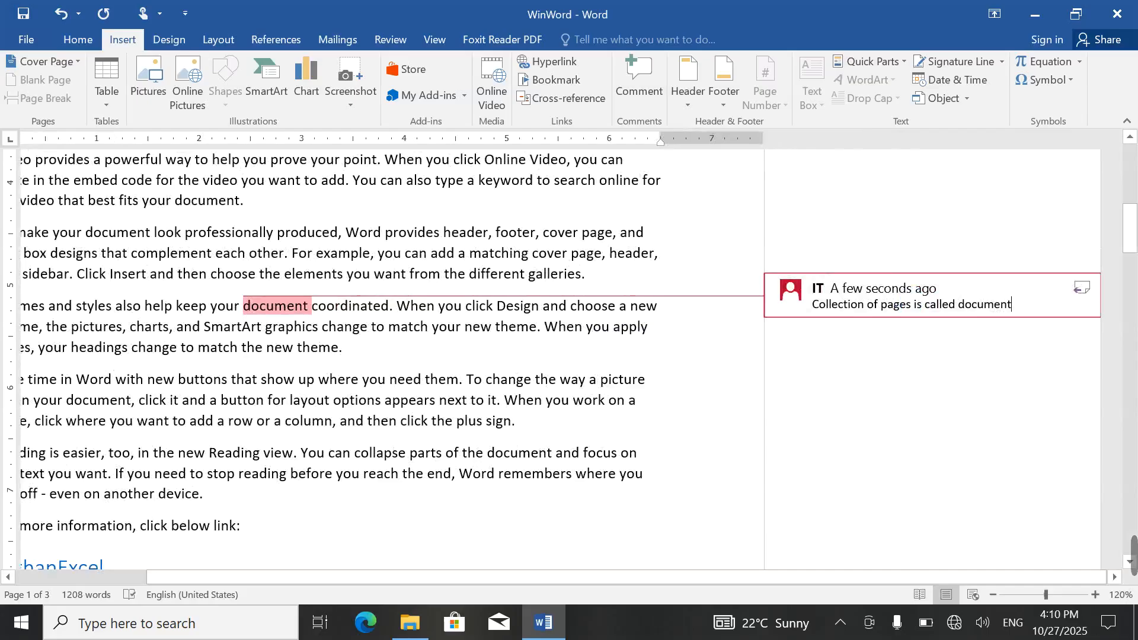
pyautogui.click(711, 305)
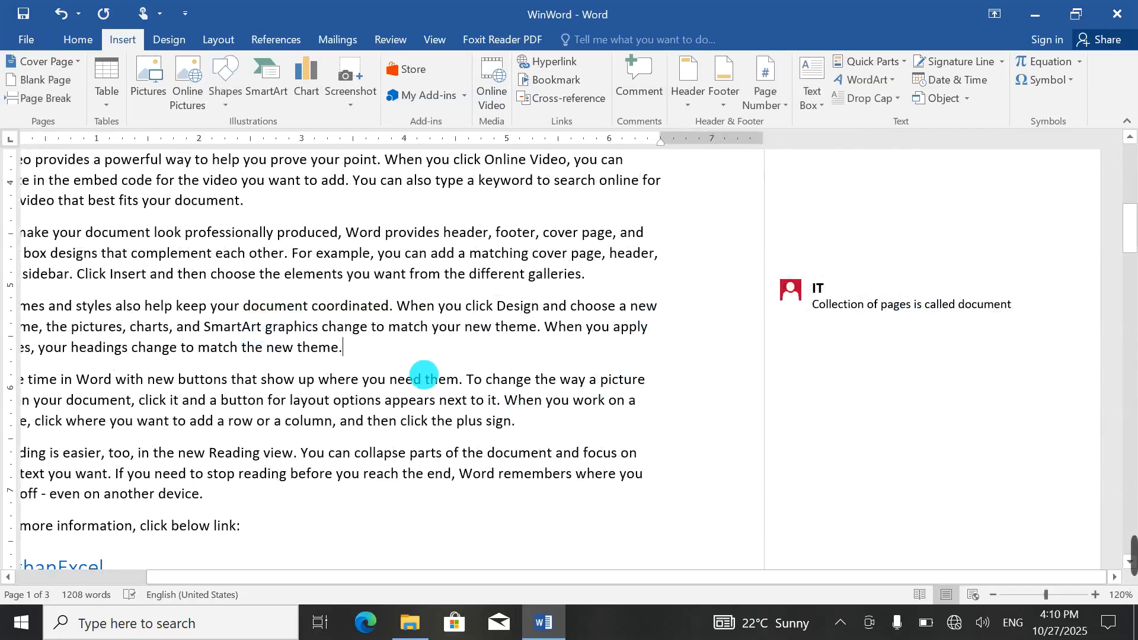
pyautogui.scroll(2, 423, 378)
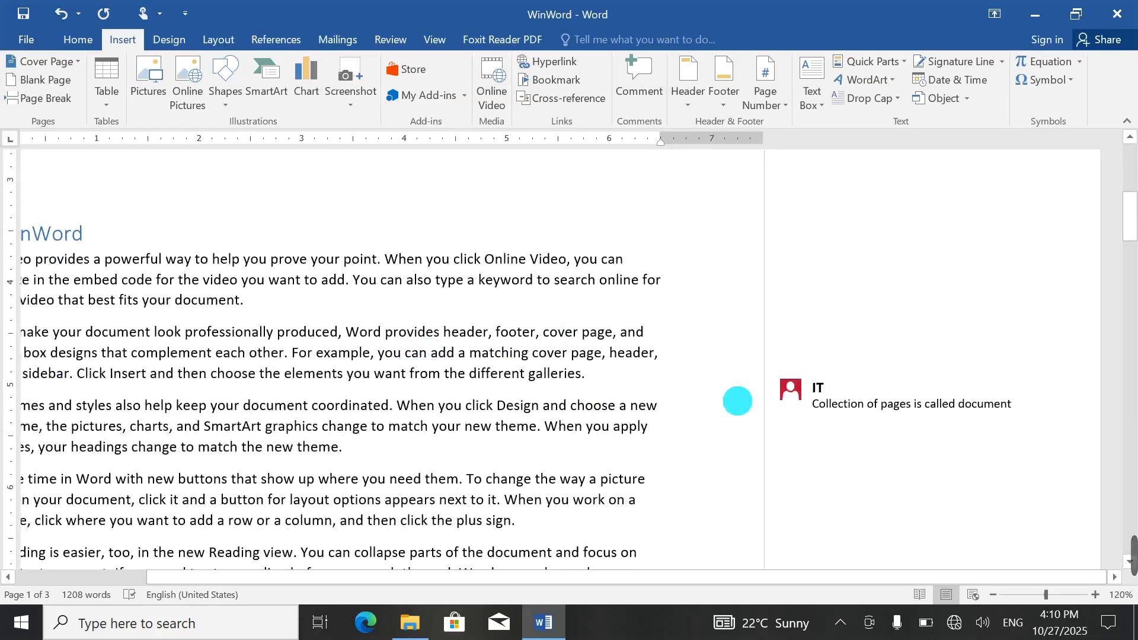
pyautogui.tripleClick(891, 393)
pyautogui.rightClick(891, 393)
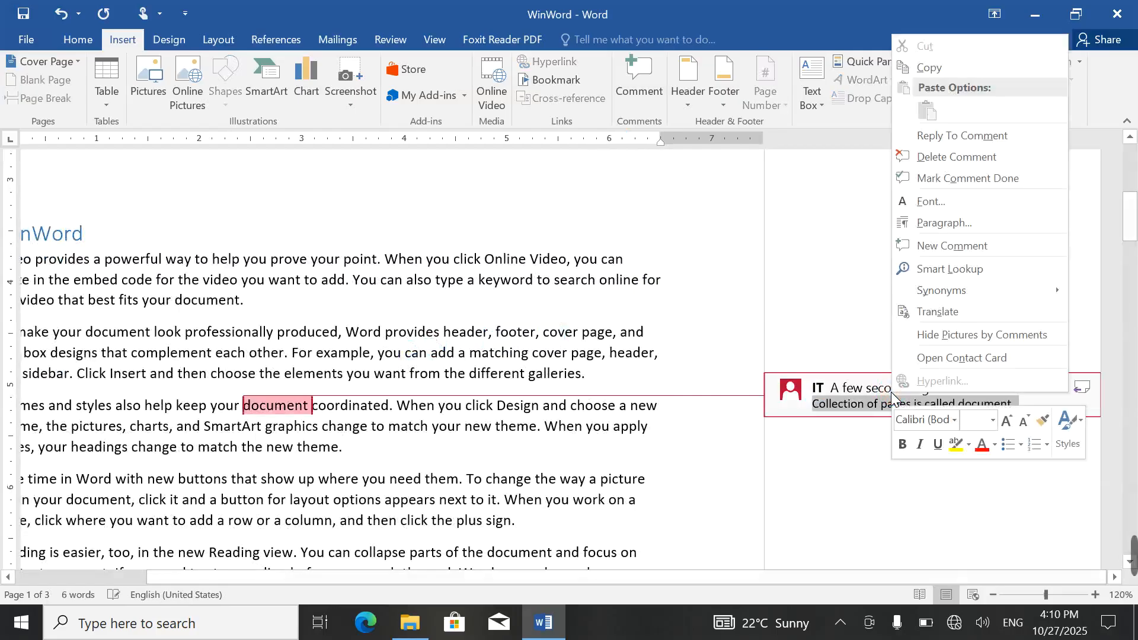
pyautogui.click(958, 156)
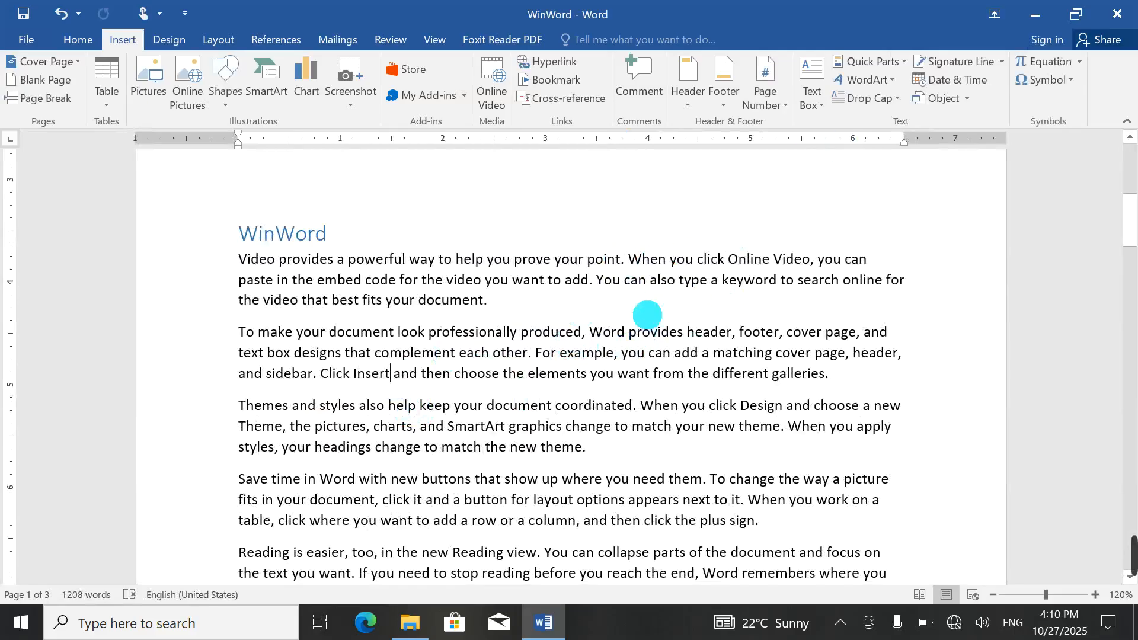
pyautogui.click(692, 95)
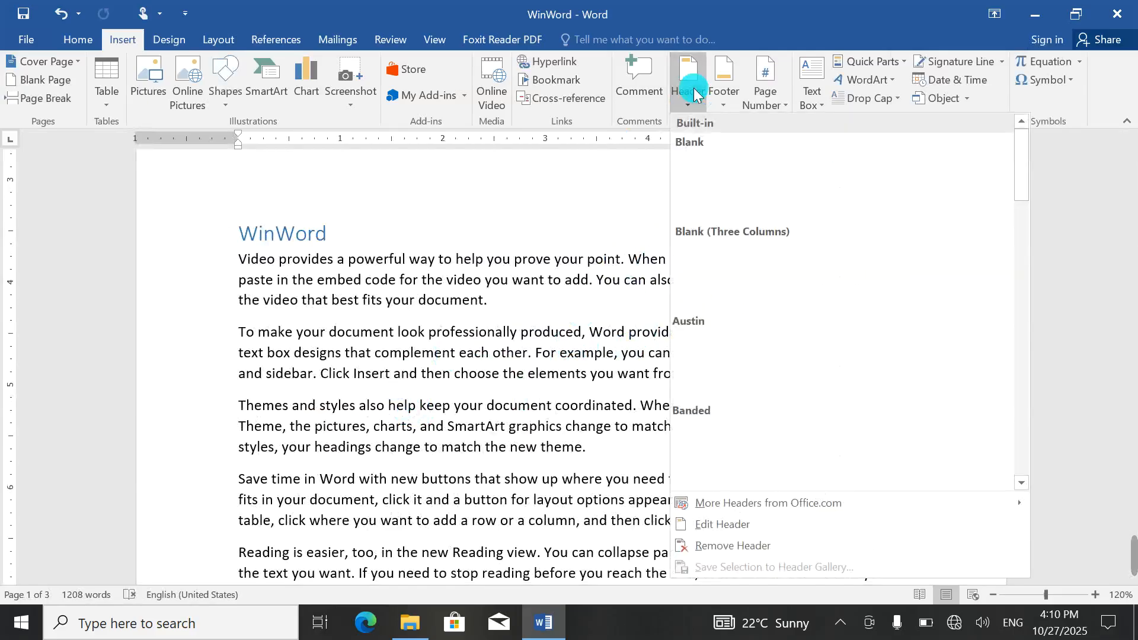
pyautogui.scroll(6, 394, 374)
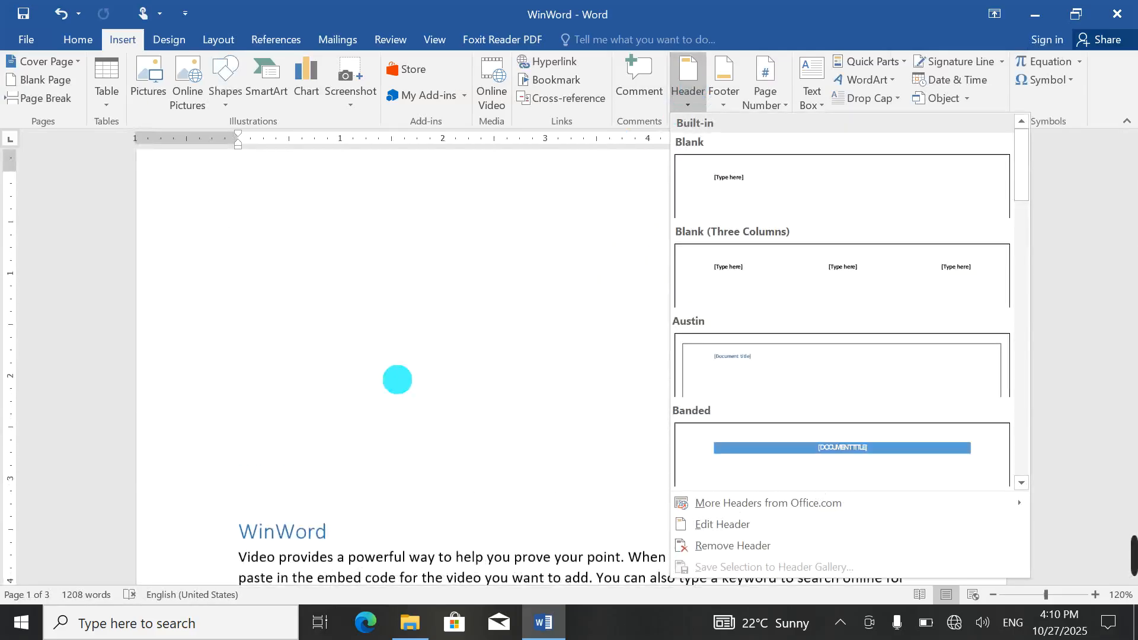
pyautogui.click(729, 191)
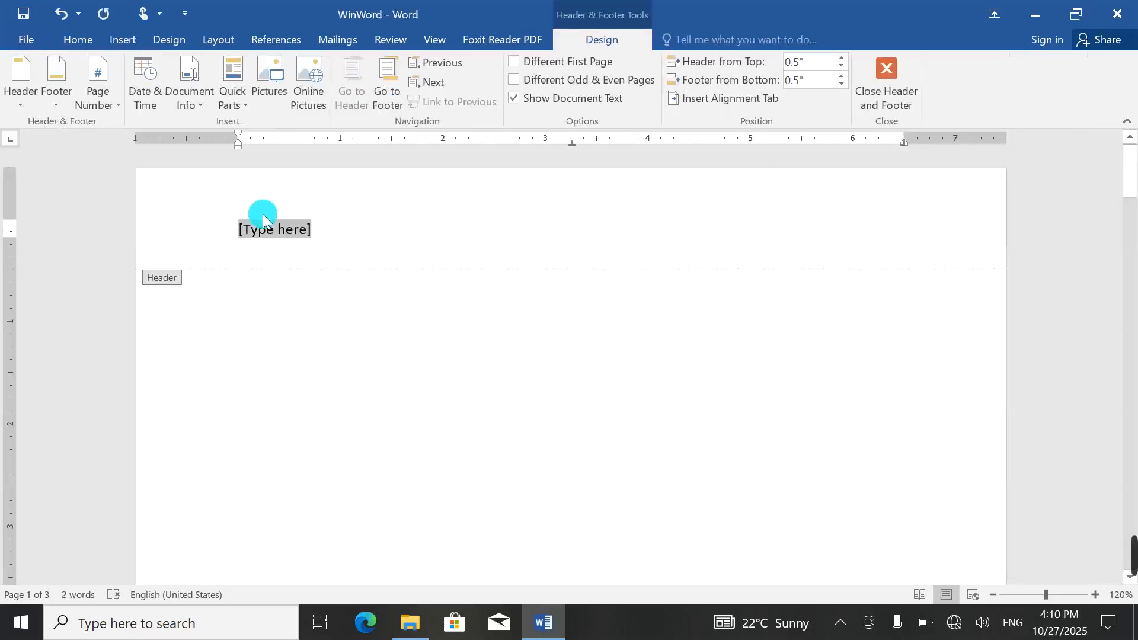
pyautogui.hotkey('ctrl', 'e')
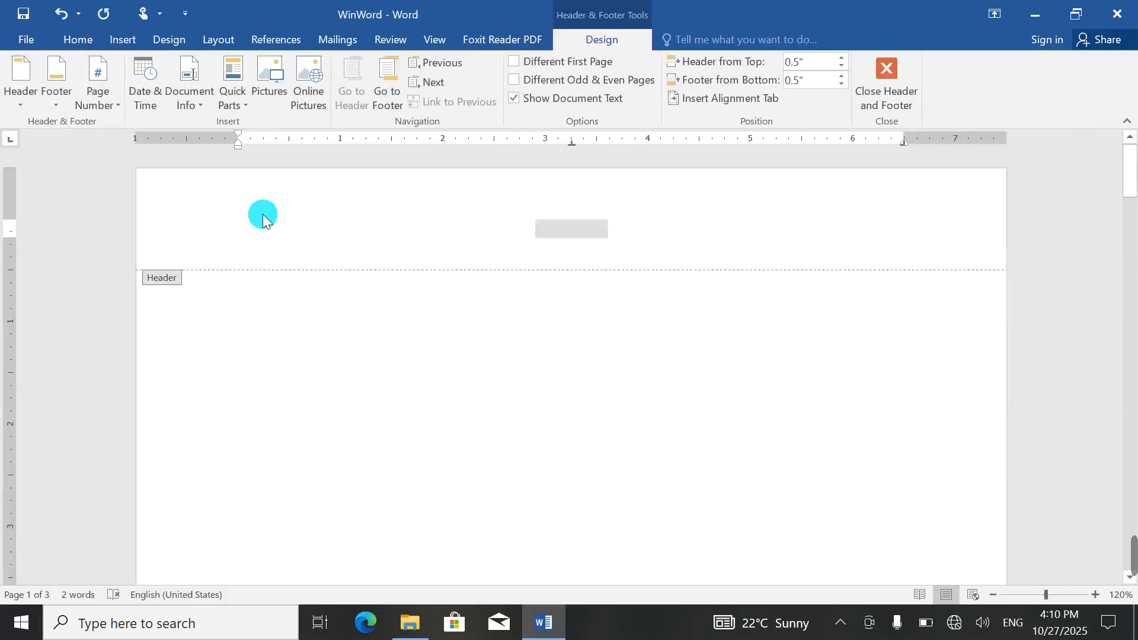
pyautogui.press('Delete')
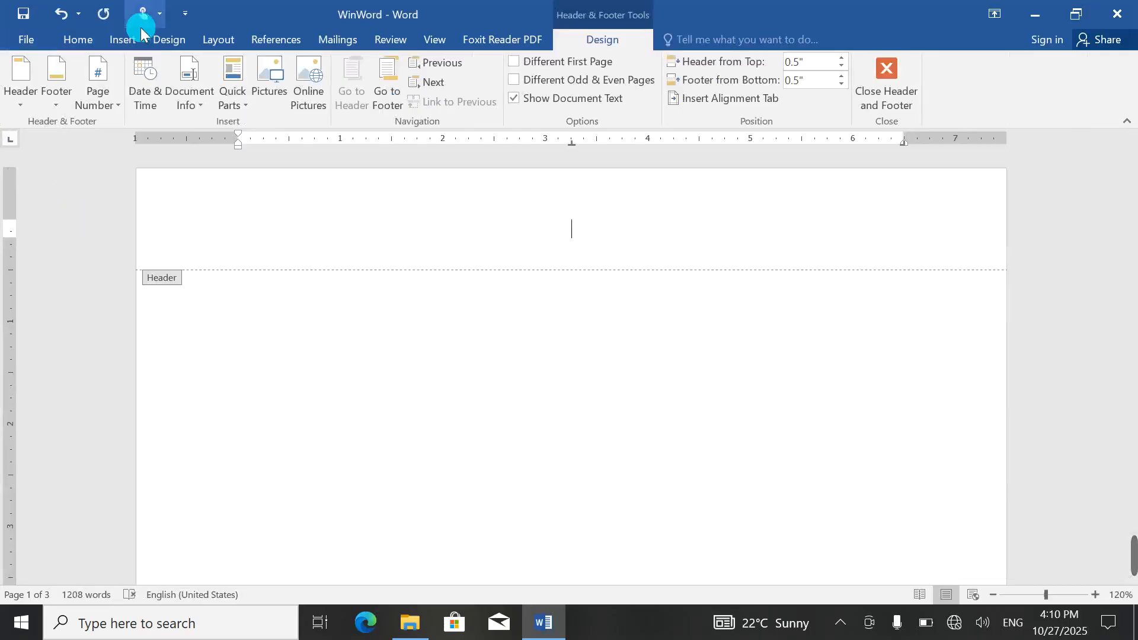
pyautogui.click(87, 40)
pyautogui.click(105, 41)
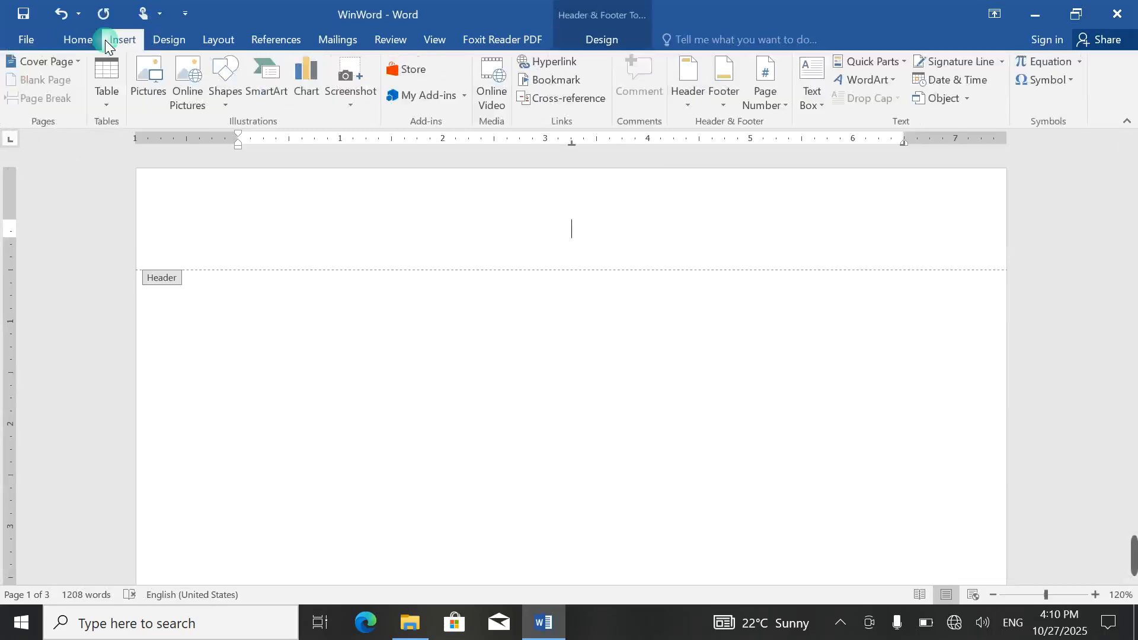
pyautogui.click(864, 80)
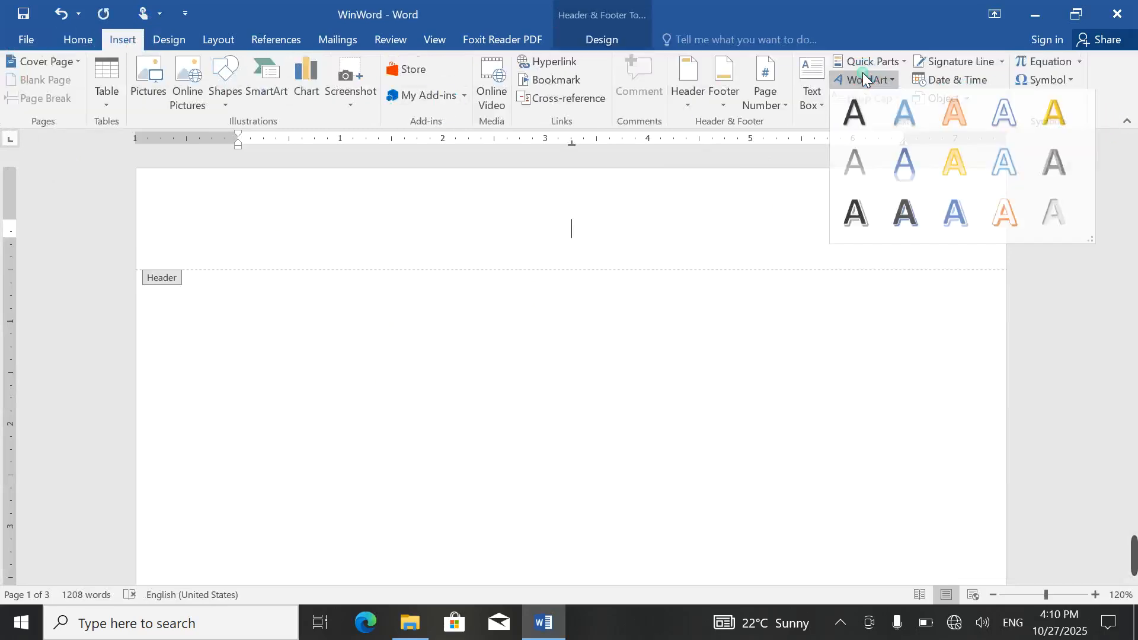
pyautogui.click(955, 114)
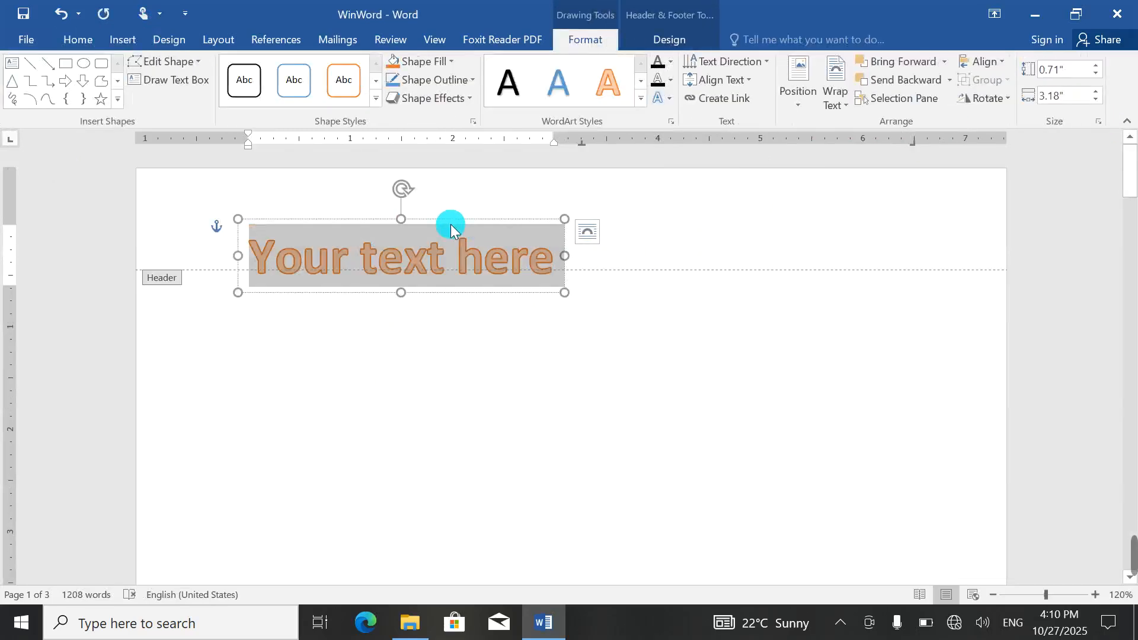
pyautogui.moveTo(462, 223); pyautogui.dragTo(625, 190)
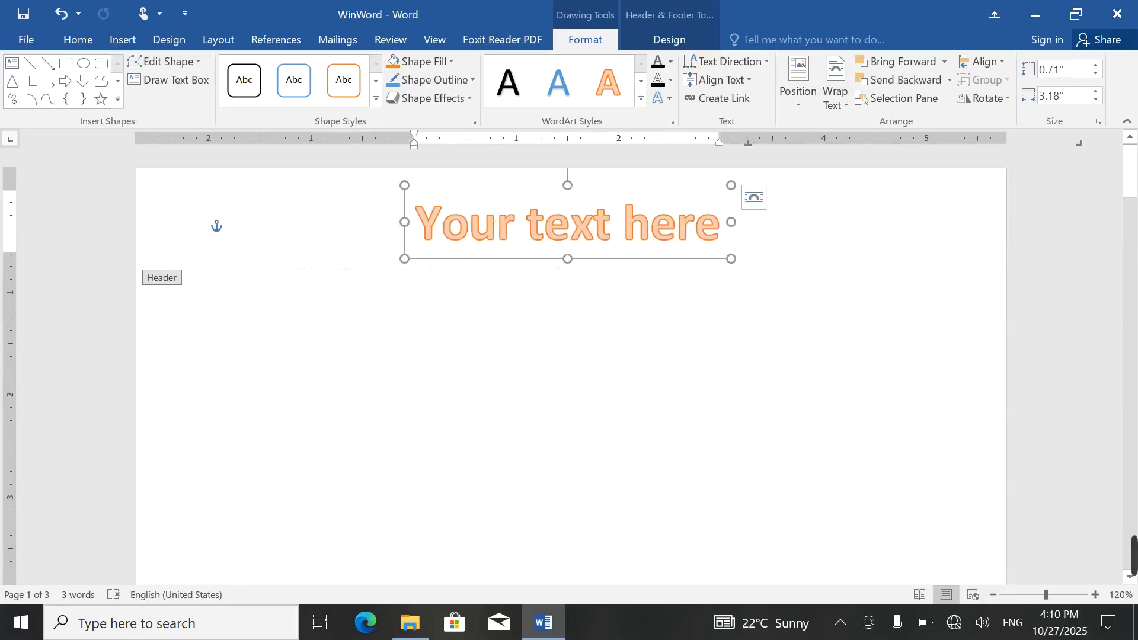
pyautogui.moveTo(566, 225); pyautogui.dragTo(566, 226)
pyautogui.tripleClick(566, 225)
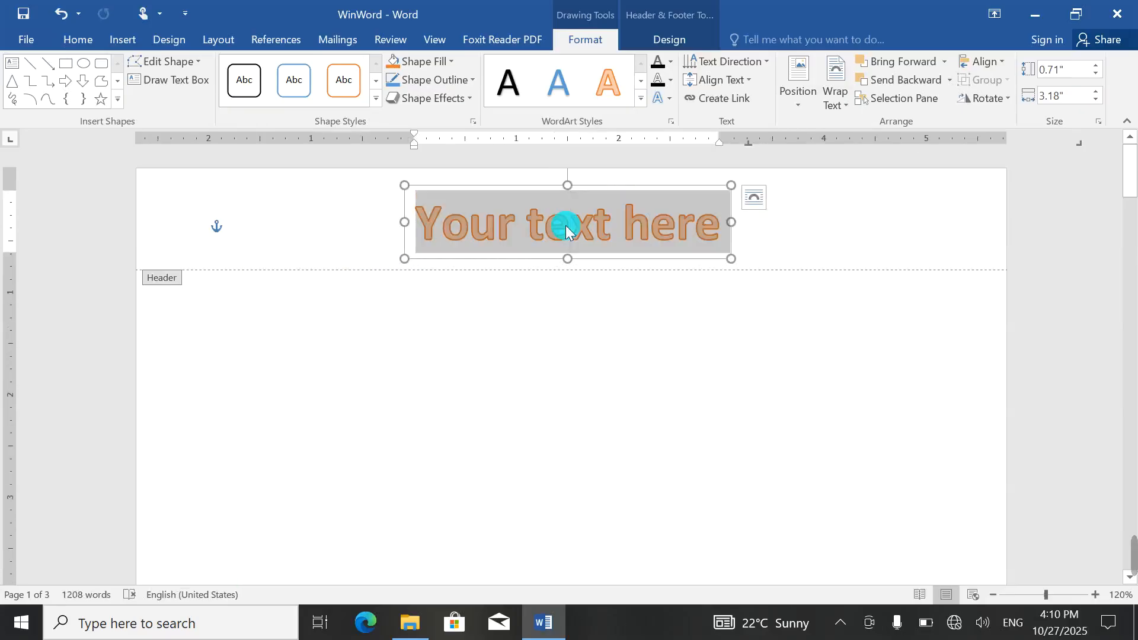
pyautogui.write('Win')
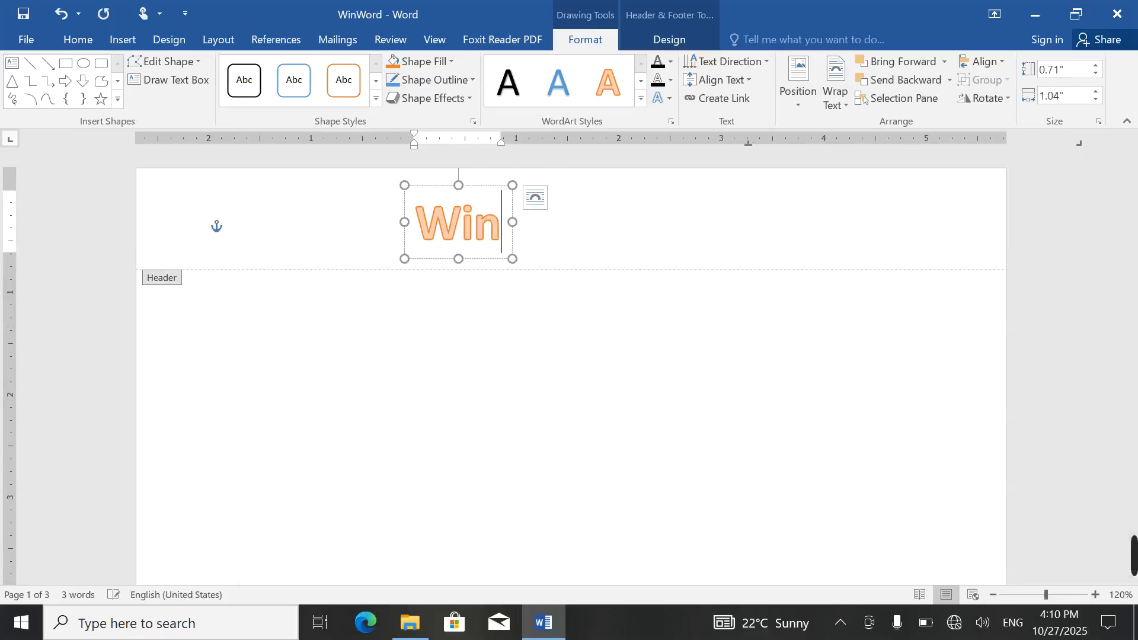
pyautogui.write('Word')
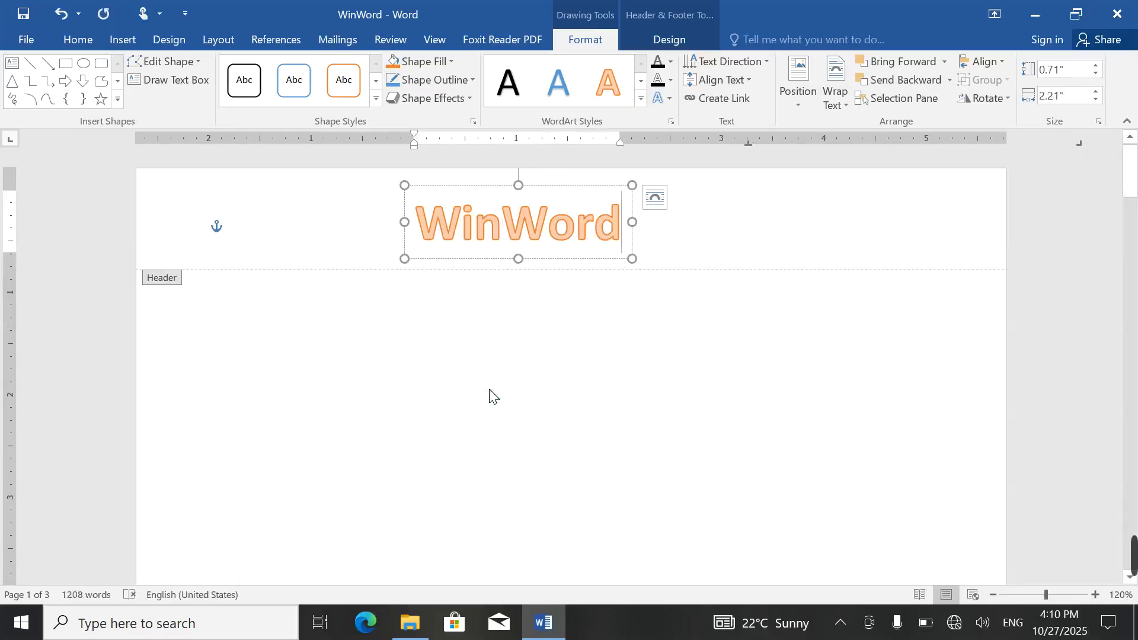
pyautogui.doubleClick(575, 428)
pyautogui.scroll(-10, 570, 417)
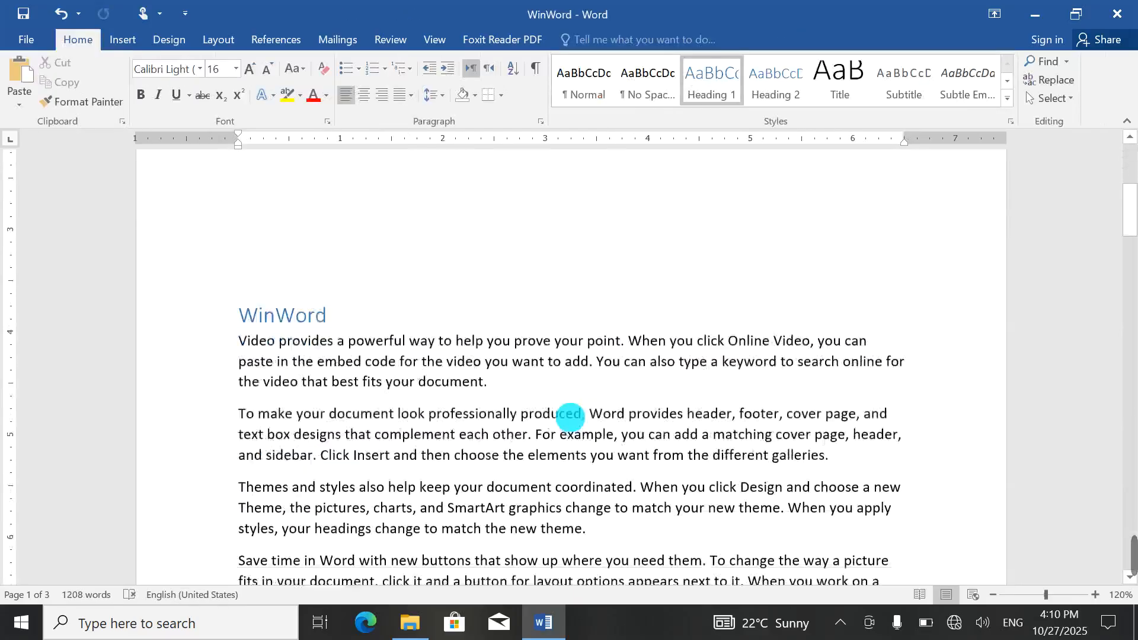
pyautogui.scroll(-1, 570, 418)
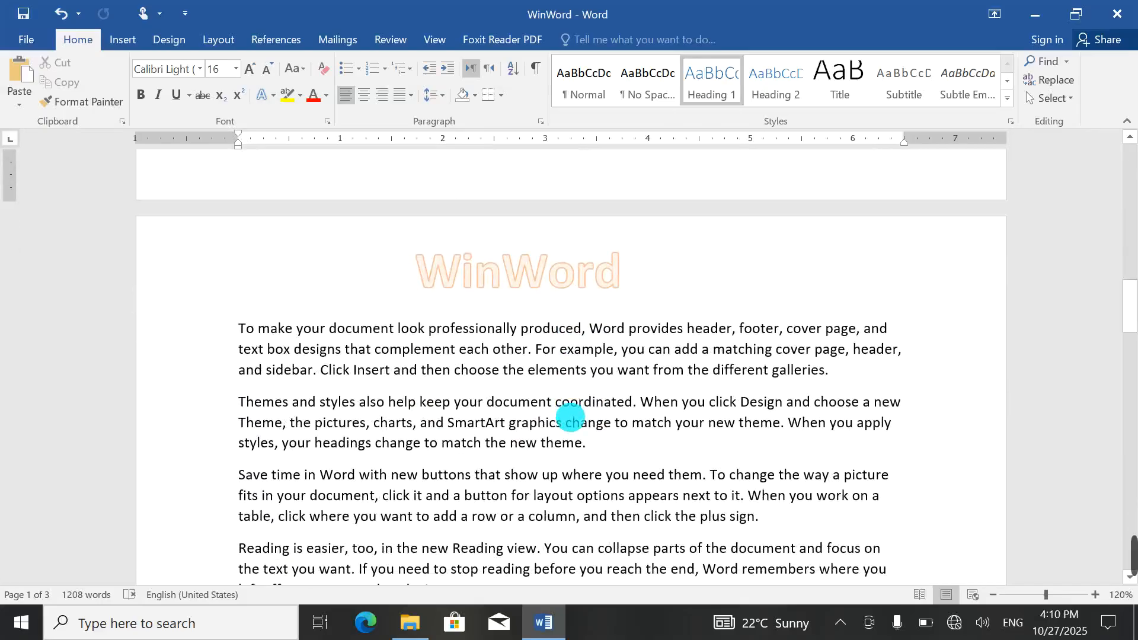
pyautogui.scroll(-15, 570, 418)
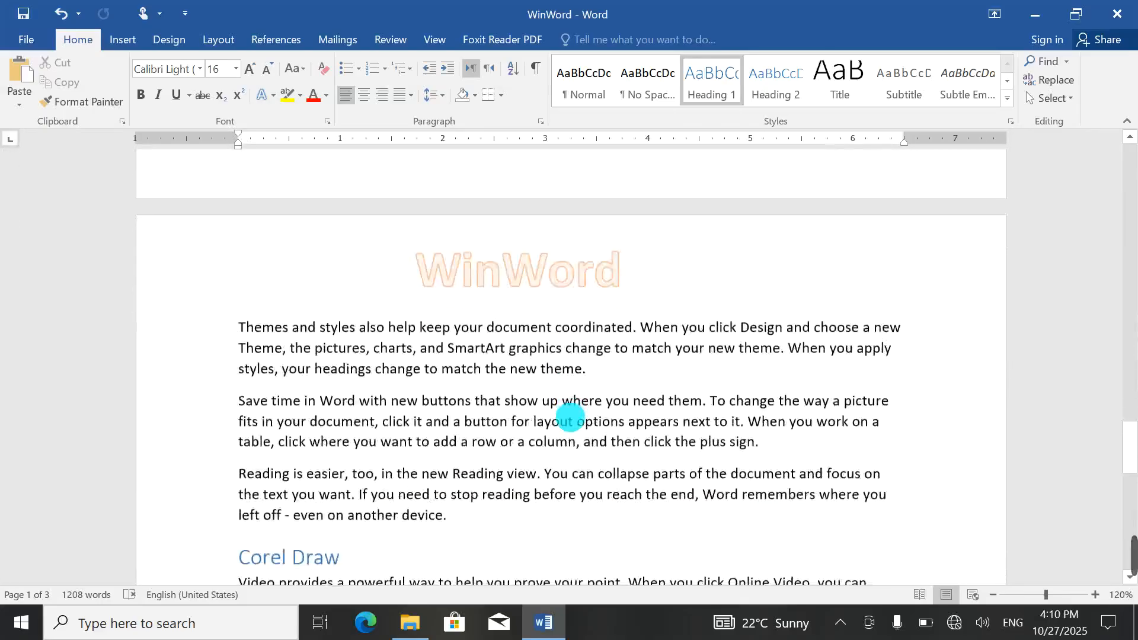
pyautogui.scroll(-18, 570, 418)
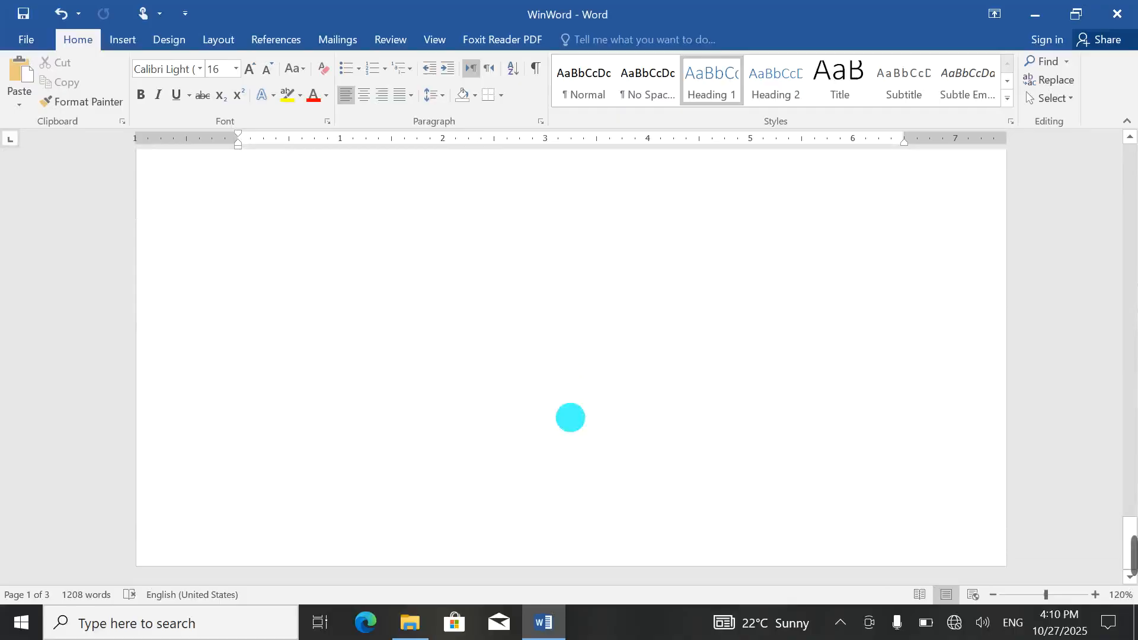
pyautogui.scroll(-20, 570, 418)
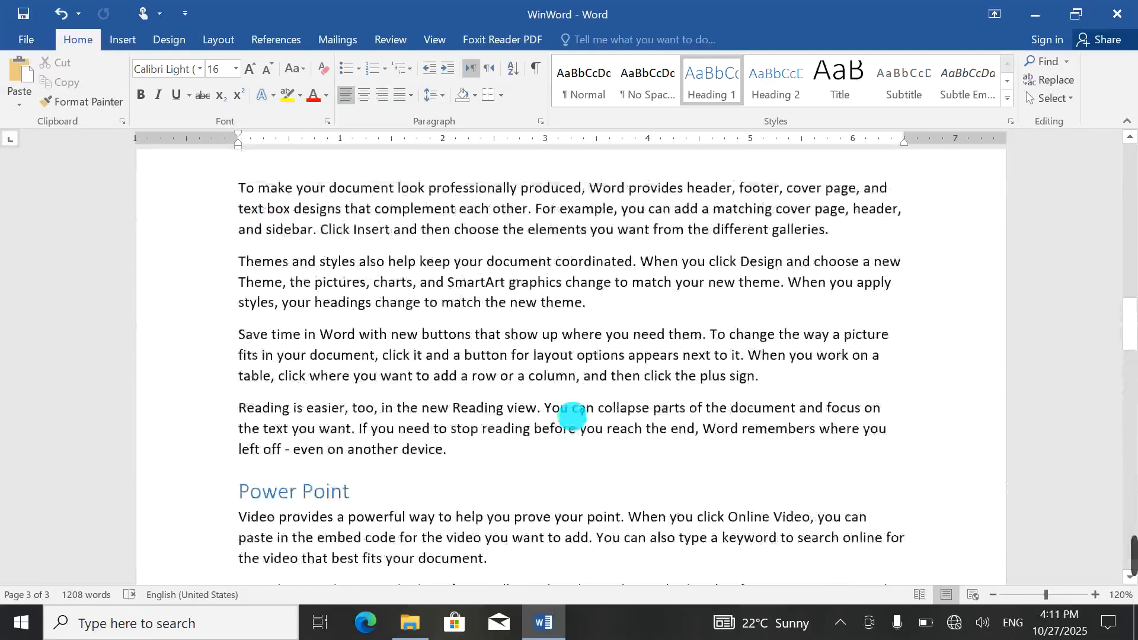
pyautogui.scroll(6, 572, 417)
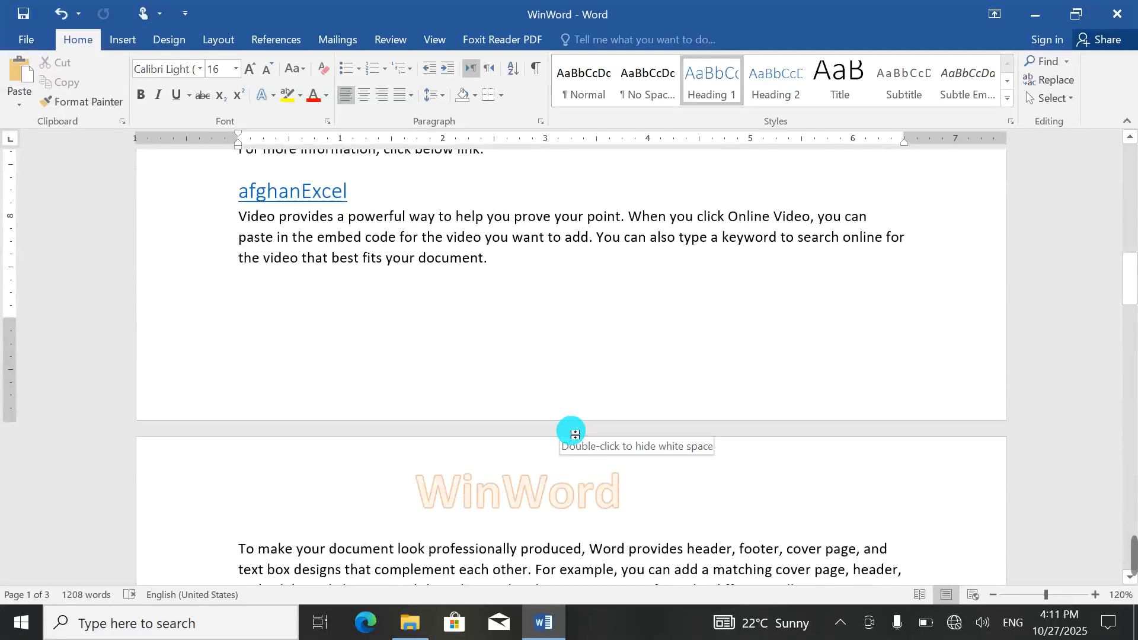
pyautogui.scroll(10, 739, 292)
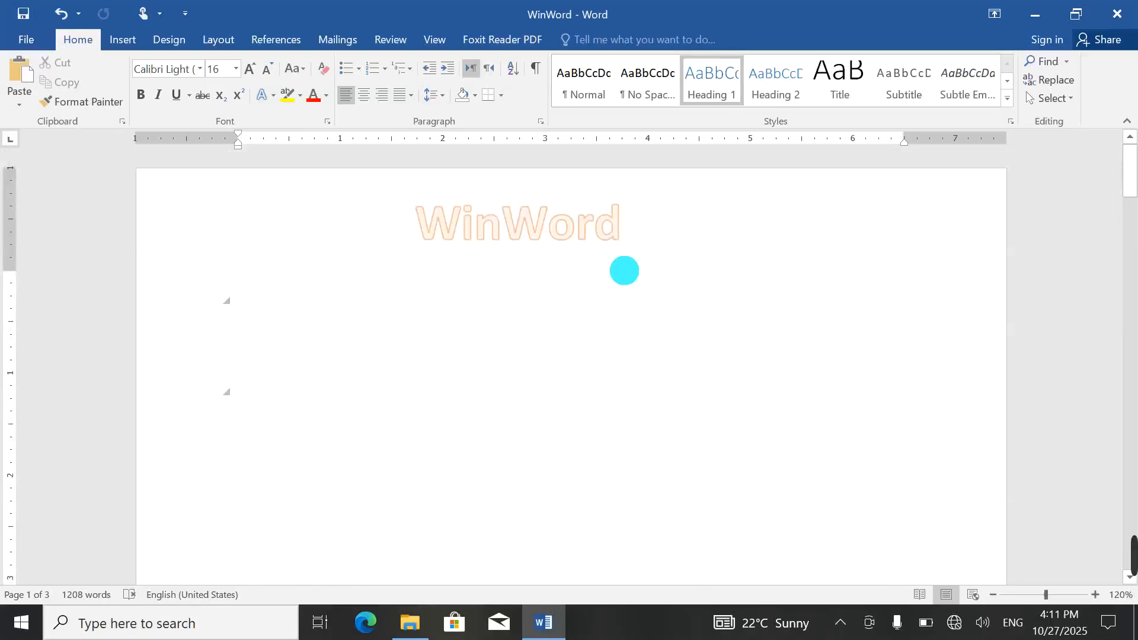
# Step: Delete the WinWord WordArt from the header
pyautogui.doubleClick(610, 221)
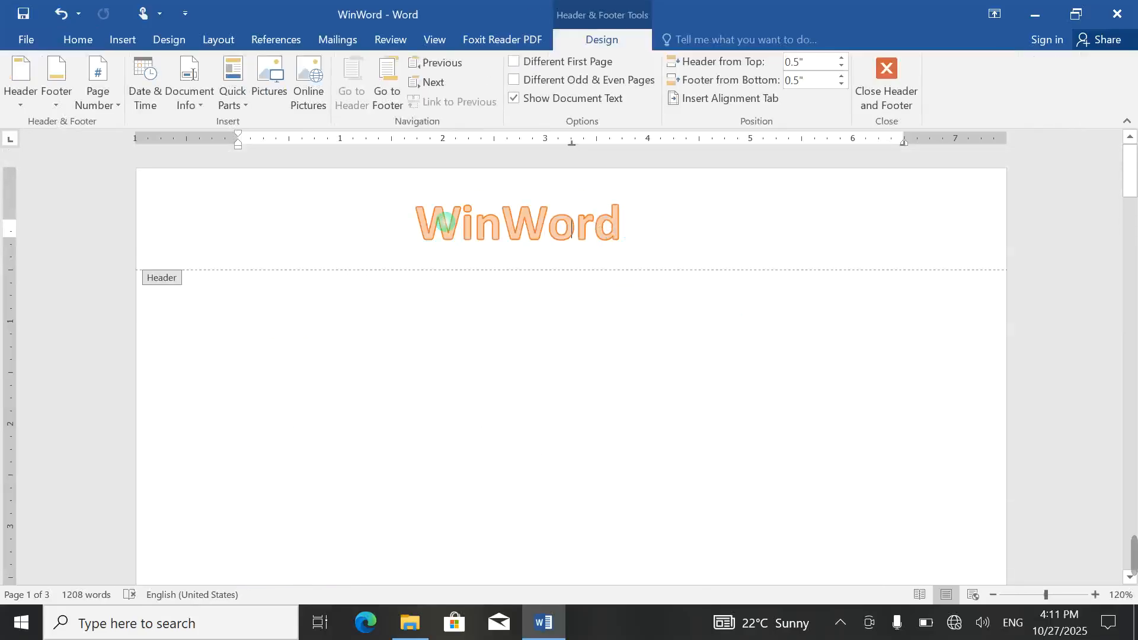
pyautogui.click(472, 221)
pyautogui.press('Delete')
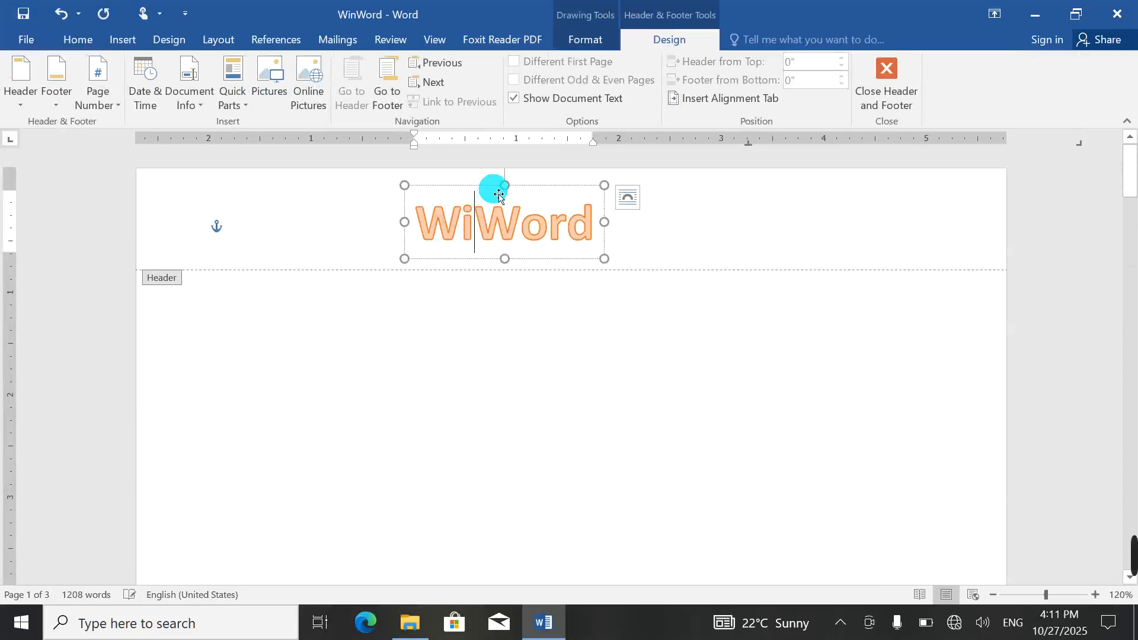
pyautogui.press('Delete')
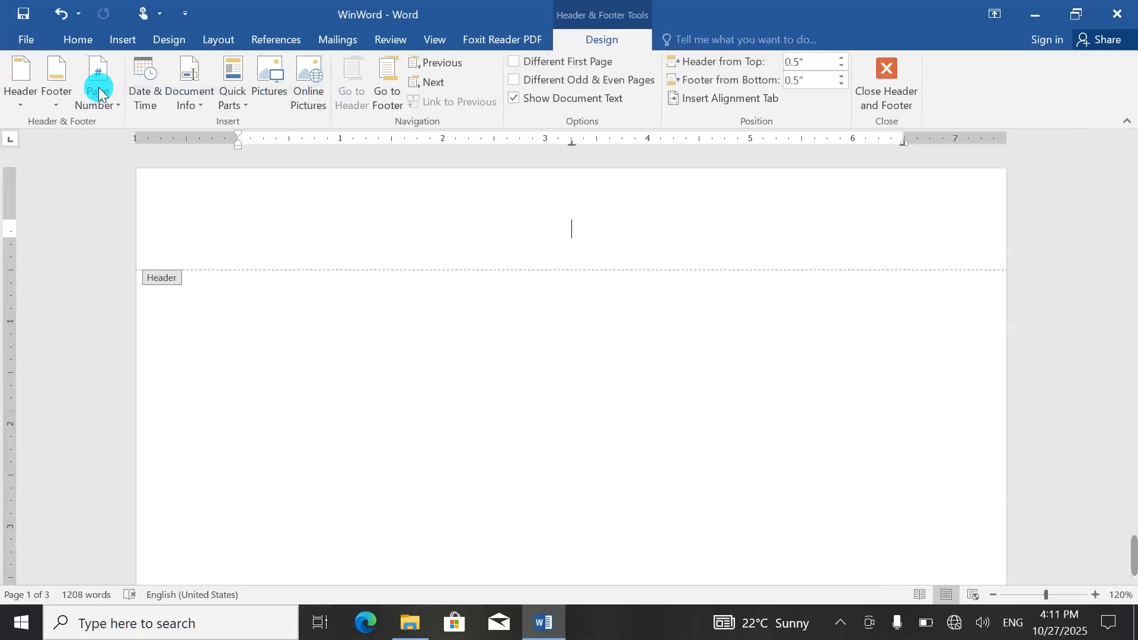
# Step: Insert the Ion (Dark) header design and return to the body
pyautogui.click(123, 40)
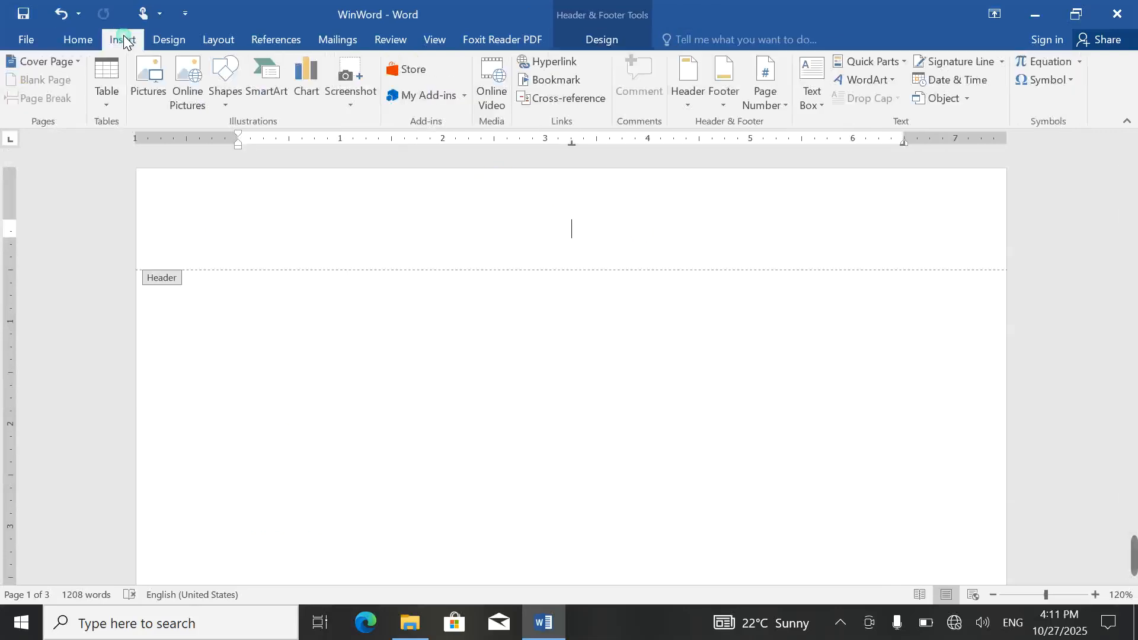
pyautogui.click(684, 89)
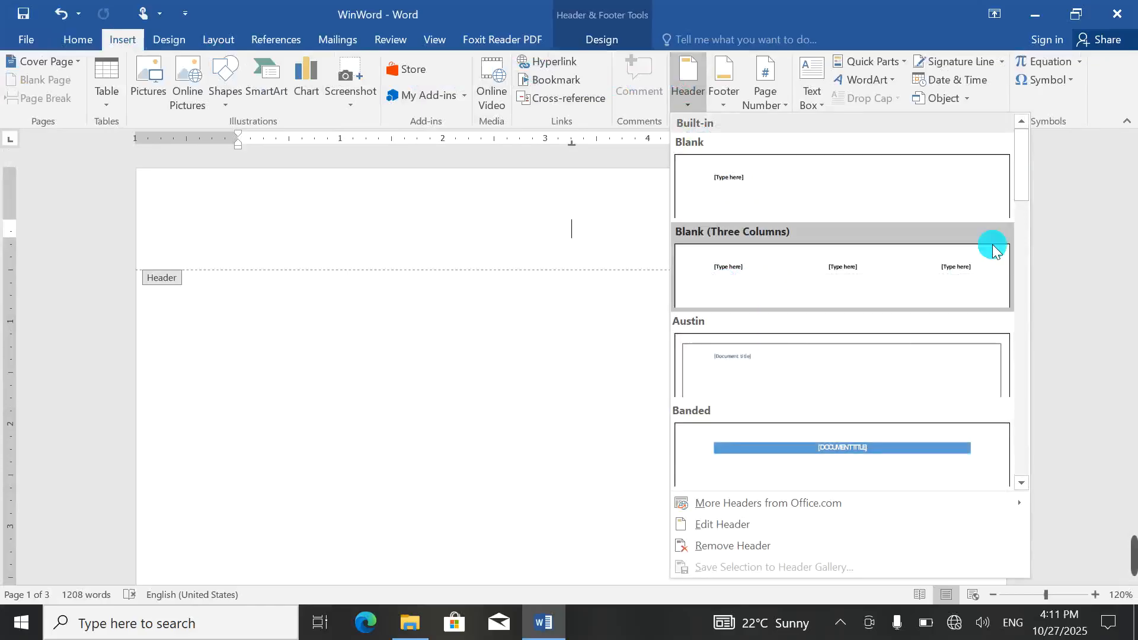
pyautogui.moveTo(1024, 178); pyautogui.dragTo(1014, 474)
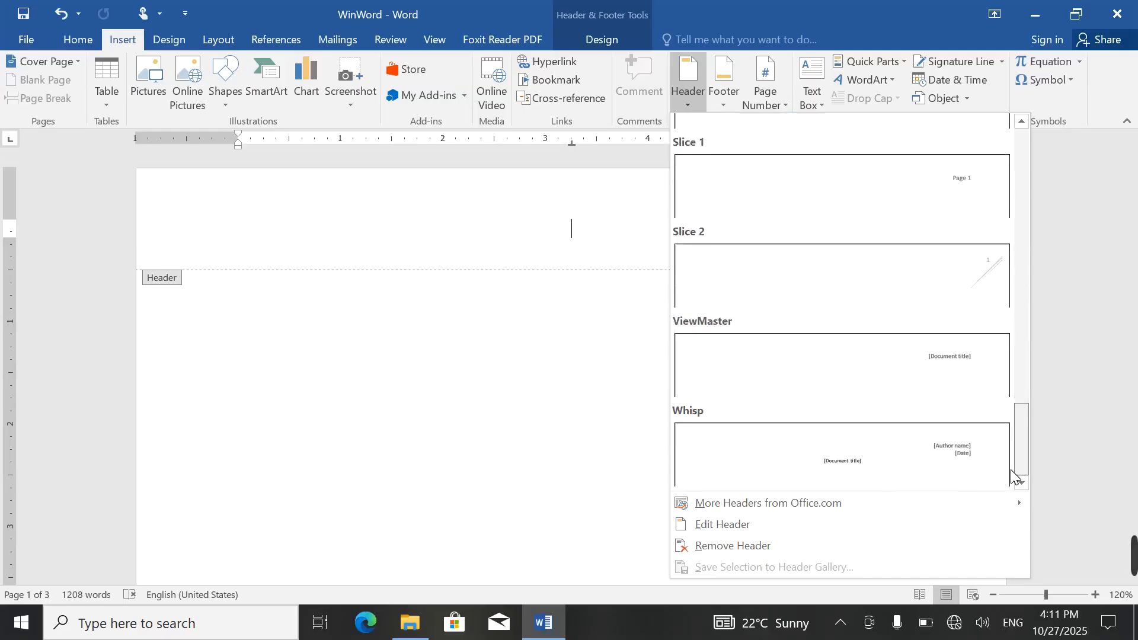
pyautogui.moveTo(1012, 475); pyautogui.dragTo(991, 320)
pyautogui.click(951, 230)
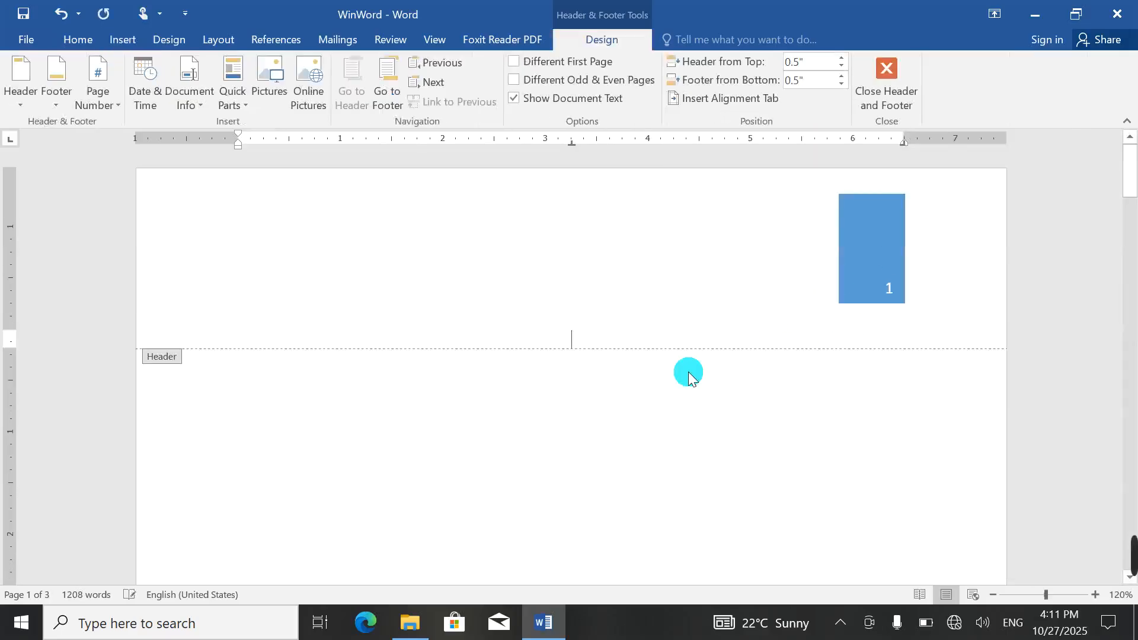
pyautogui.doubleClick(587, 414)
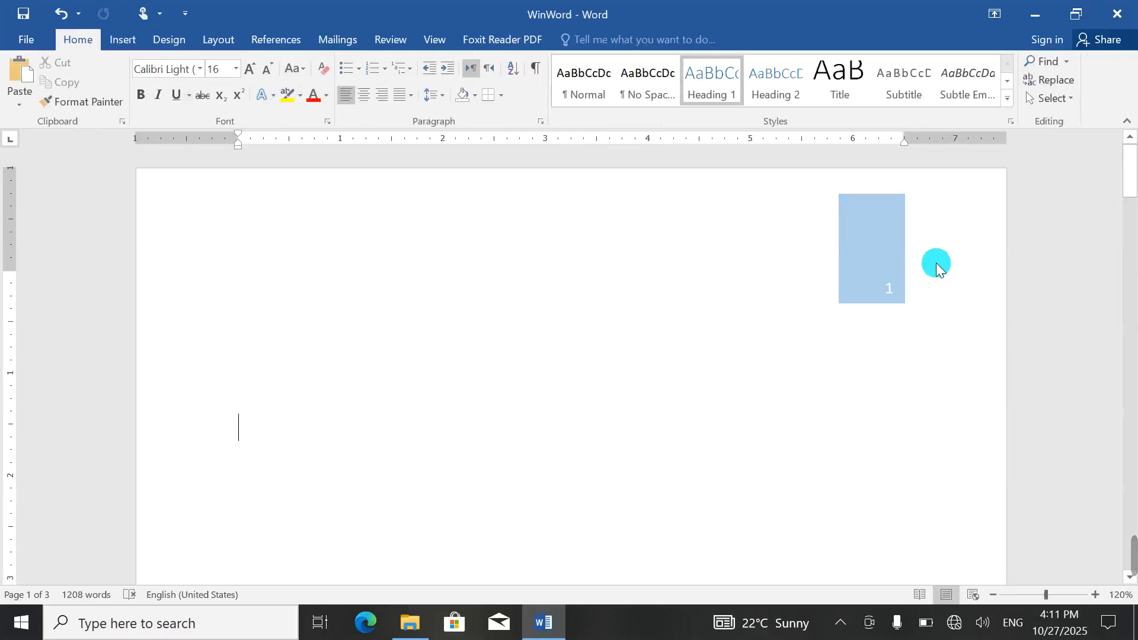
# Step: Add several page breaks, then delete all body content
pyautogui.hotkey('ctrl', 'Return')
pyautogui.hotkey('ctrl', 'Return')
pyautogui.hotkey('ctrl', 'Return')
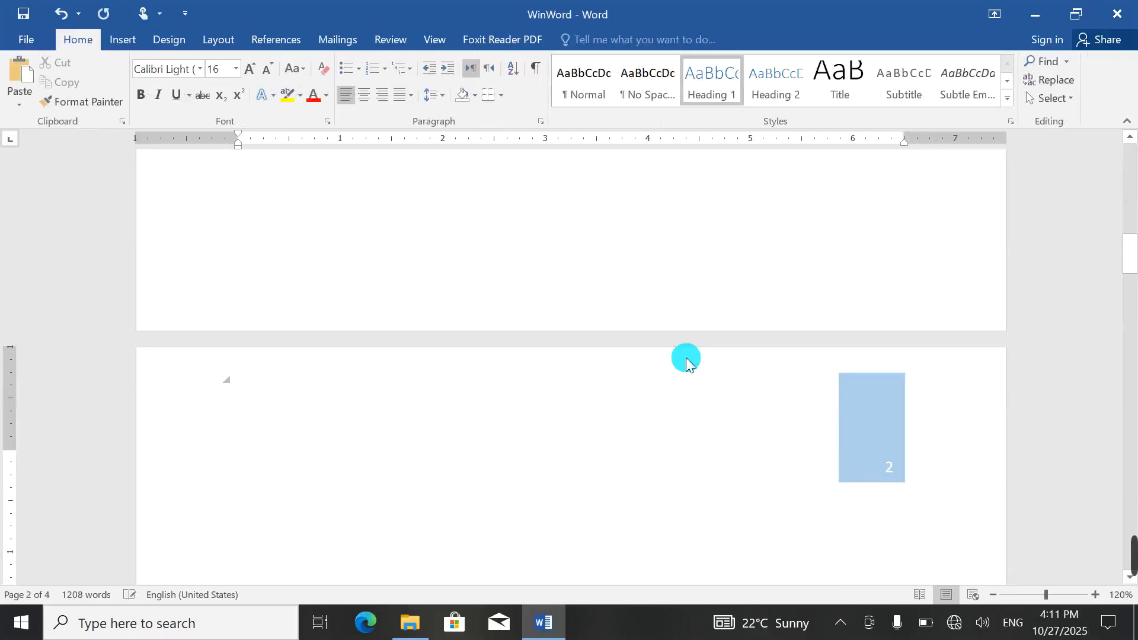
pyautogui.hotkey('ctrl', 'Return')
pyautogui.hotkey('ctrl', 'Return')
pyautogui.hotkey('ctrl', 'Return')
pyautogui.hotkey('ctrl', 'Return')
pyautogui.hotkey('ctrl', 'Return')
pyautogui.hotkey('ctrl', 'Return')
pyautogui.hotkey('ctrl', 'Return')
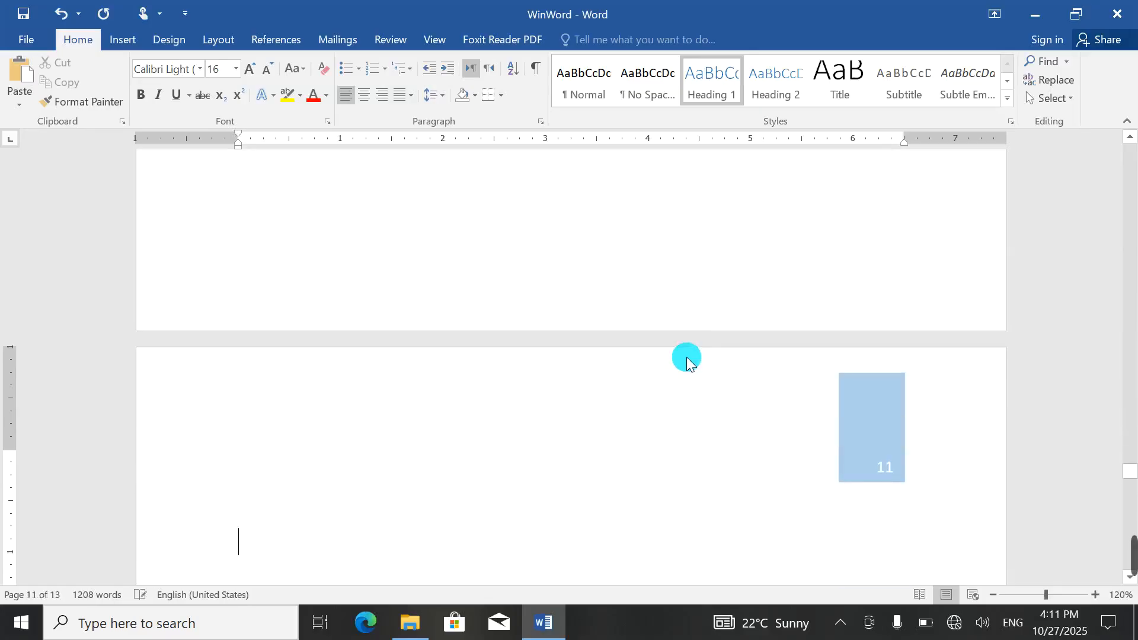
pyautogui.hotkey('ctrl', 'a')
pyautogui.press('Delete')
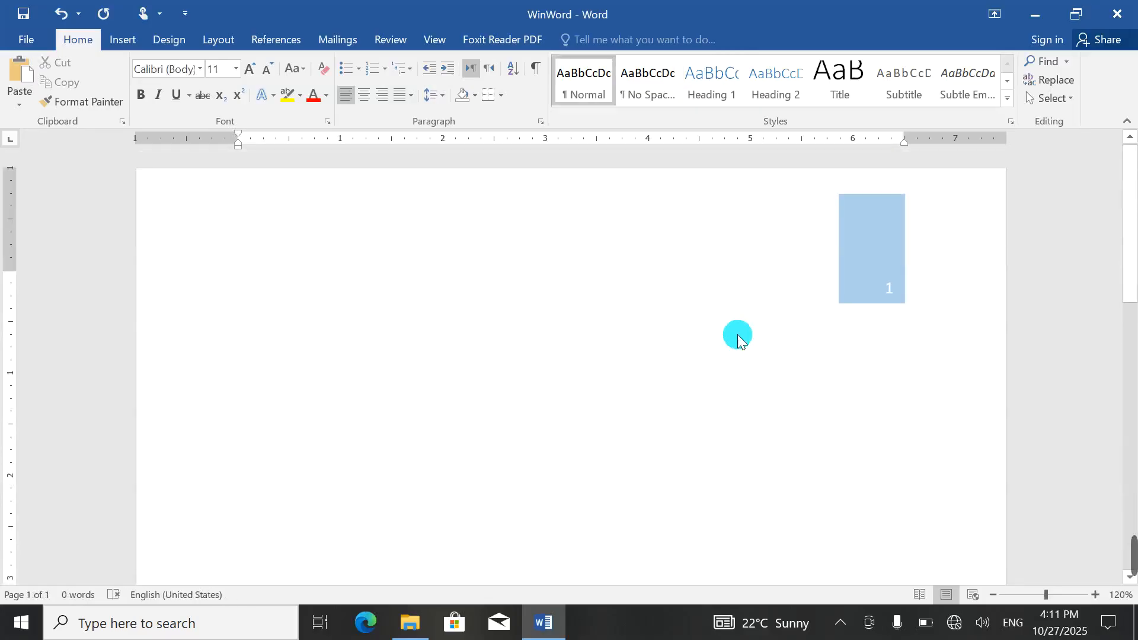
# Step: Delete the blue page-number box from the header
pyautogui.doubleClick(704, 204)
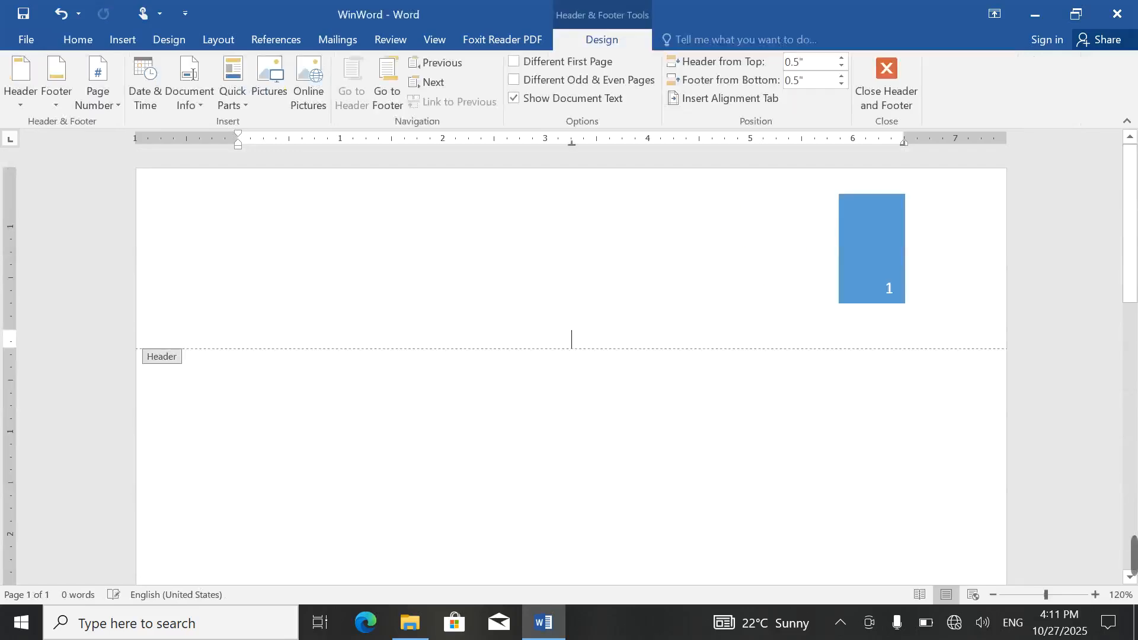
pyautogui.doubleClick(866, 254)
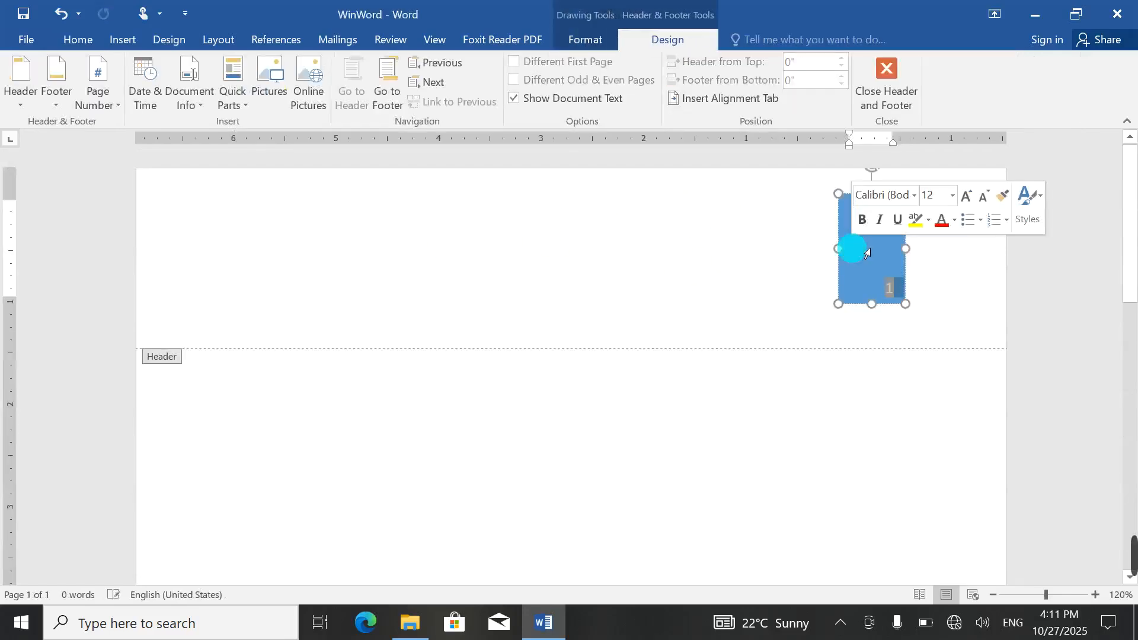
pyautogui.press('Delete')
pyautogui.doubleClick(879, 219)
pyautogui.press('Delete')
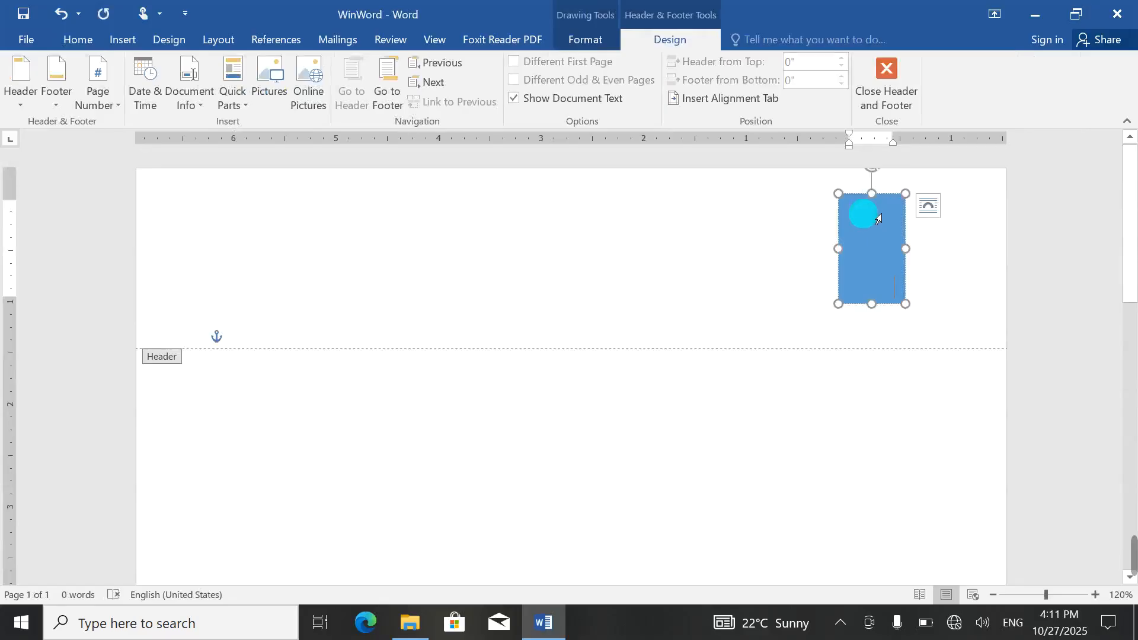
pyautogui.press('Delete')
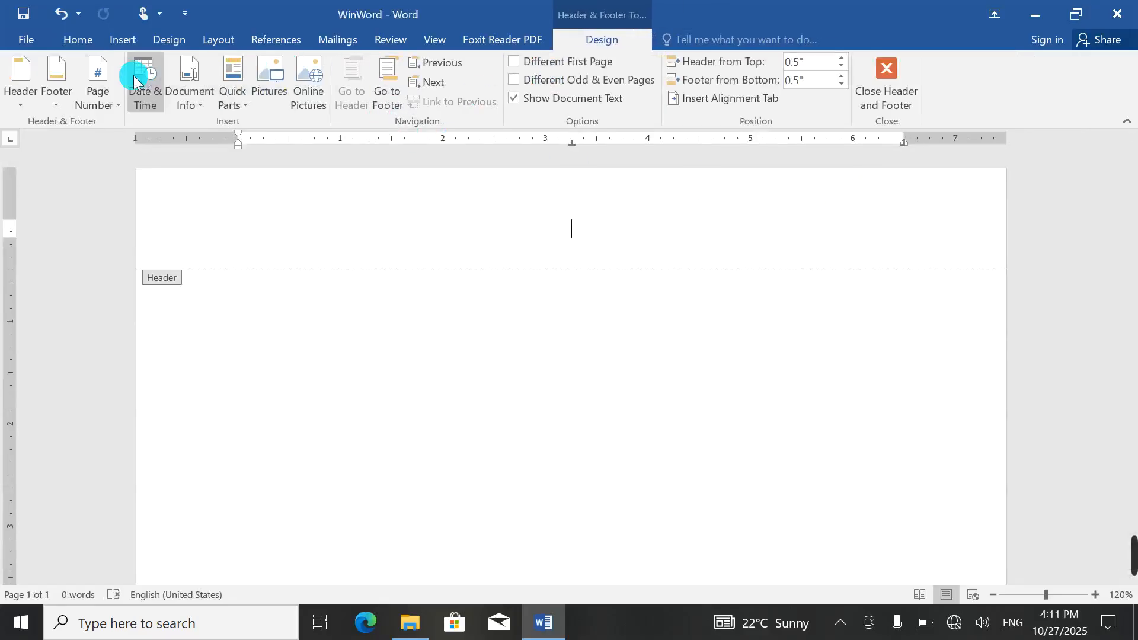
pyautogui.click(22, 87)
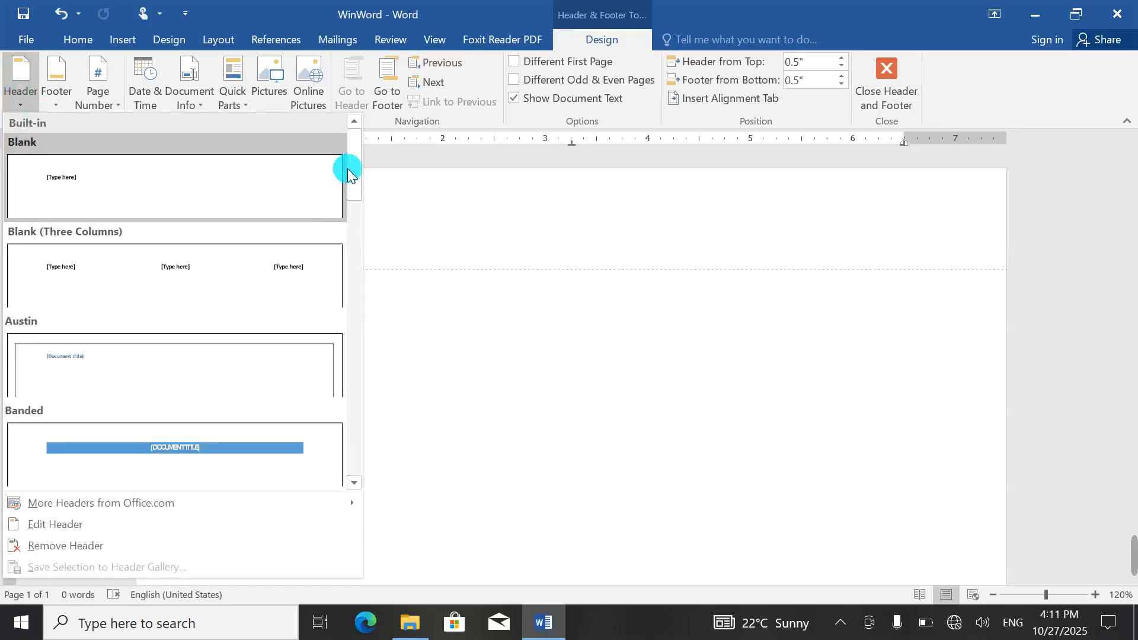
pyautogui.moveTo(355, 161); pyautogui.dragTo(331, 468)
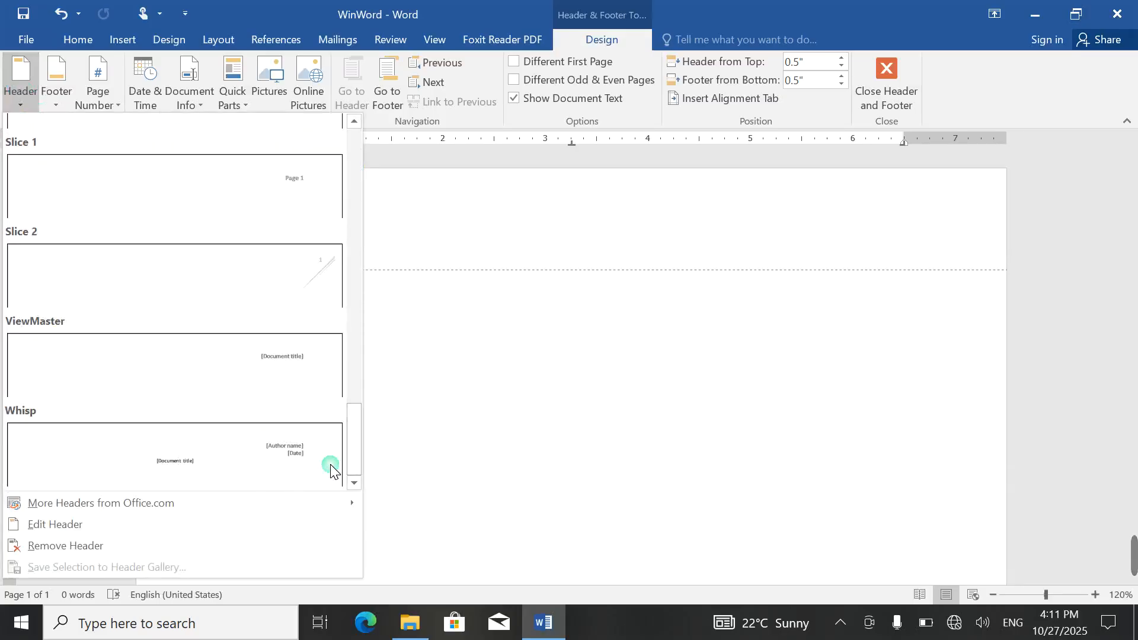
pyautogui.moveTo(135, 505)
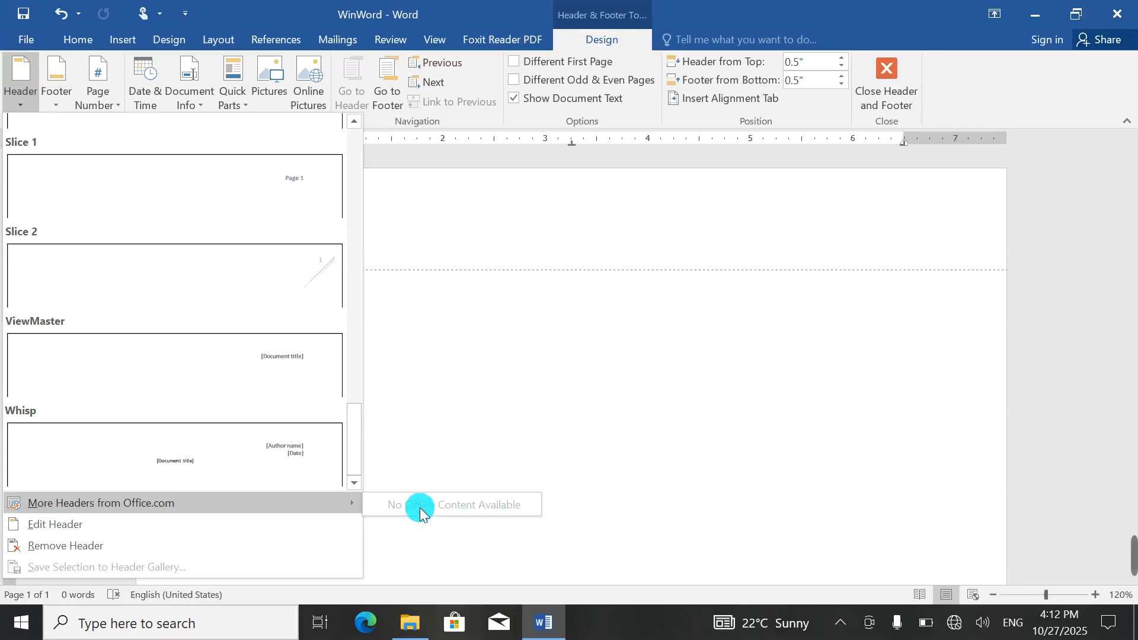
pyautogui.click(60, 524)
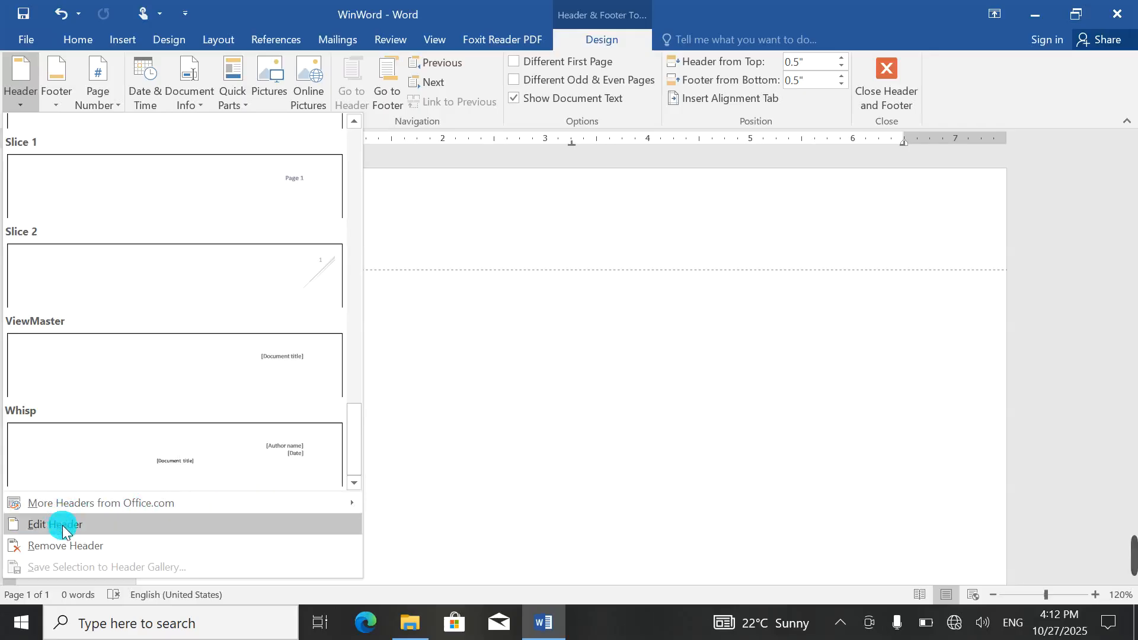
pyautogui.click(538, 471)
pyautogui.doubleClick(638, 437)
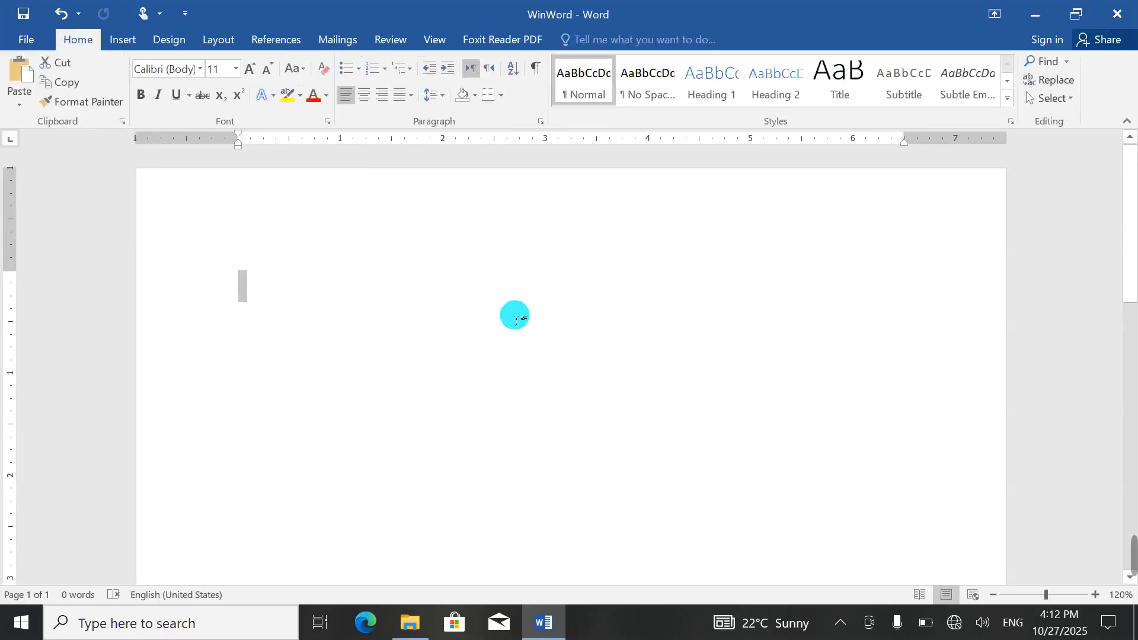
pyautogui.click(118, 41)
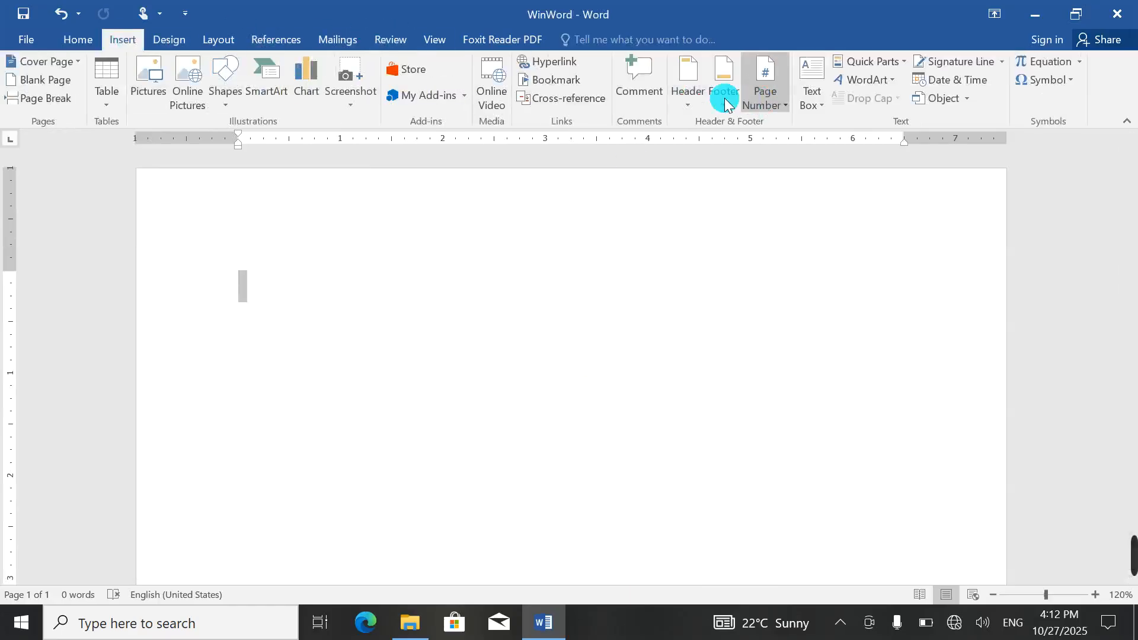
pyautogui.click(690, 99)
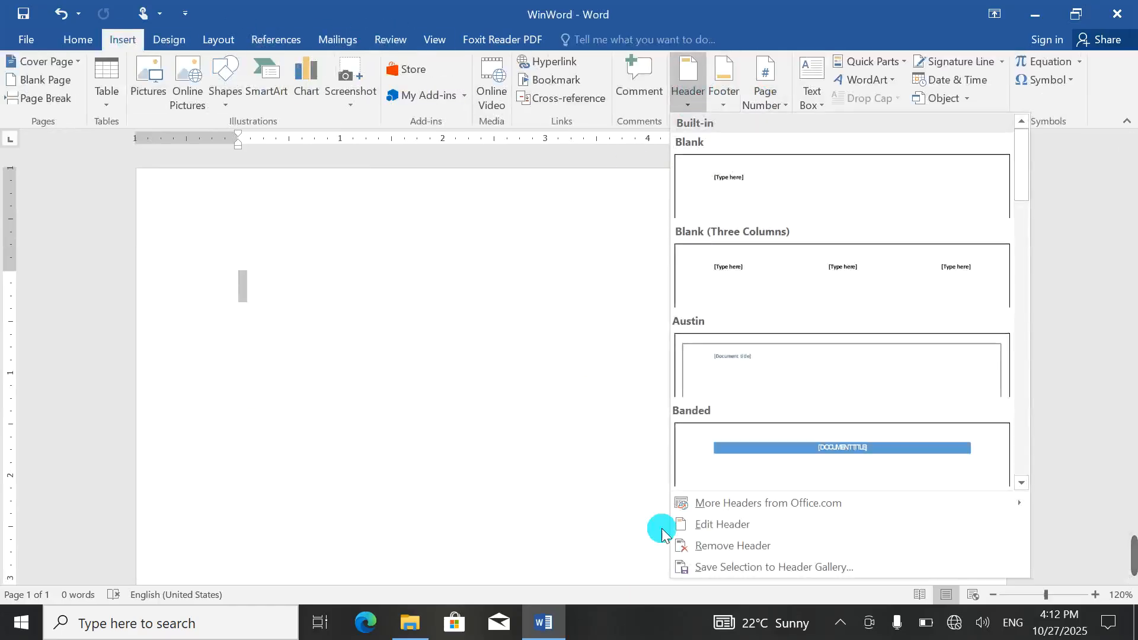
pyautogui.click(720, 525)
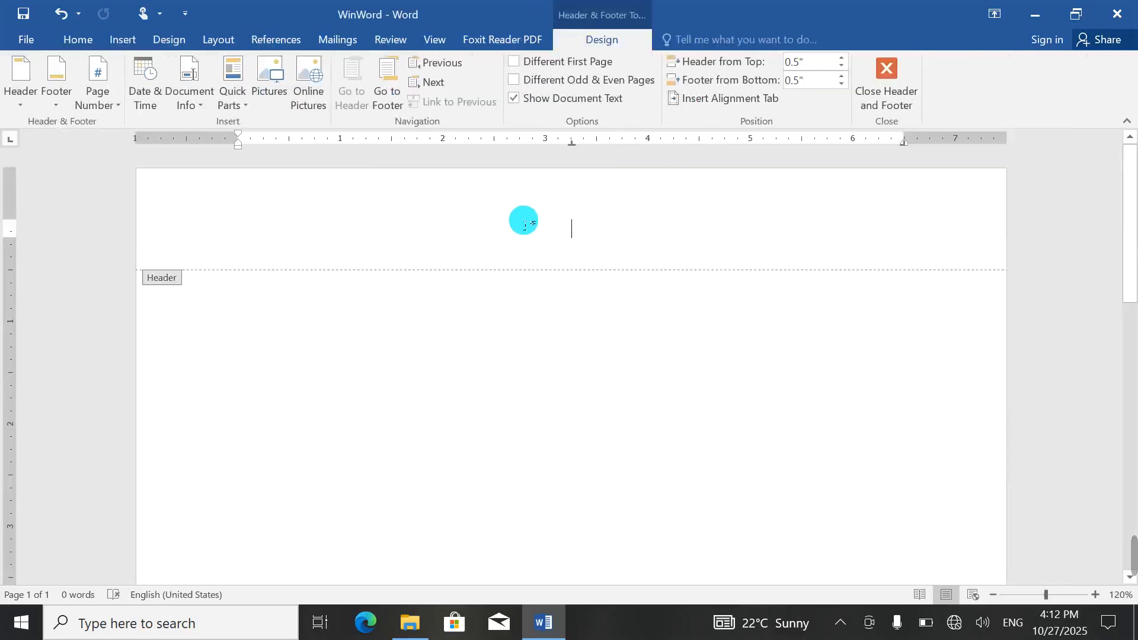
# Step: Remove the Afghanistan header with Remove Header and click into the empty header
pyautogui.click(21, 95)
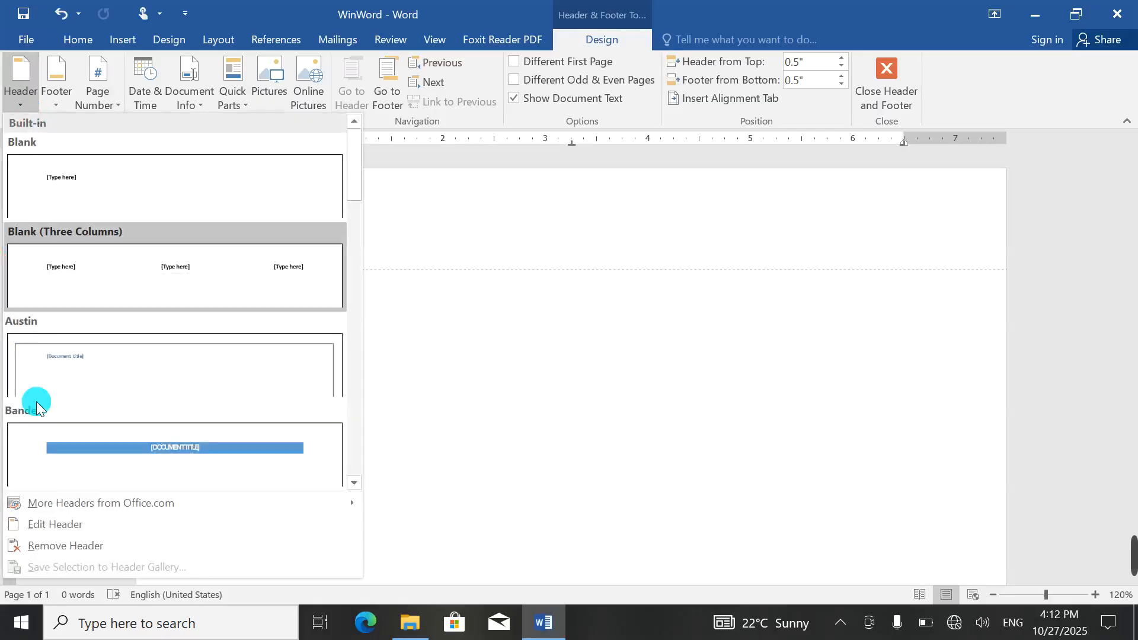
pyautogui.click(37, 546)
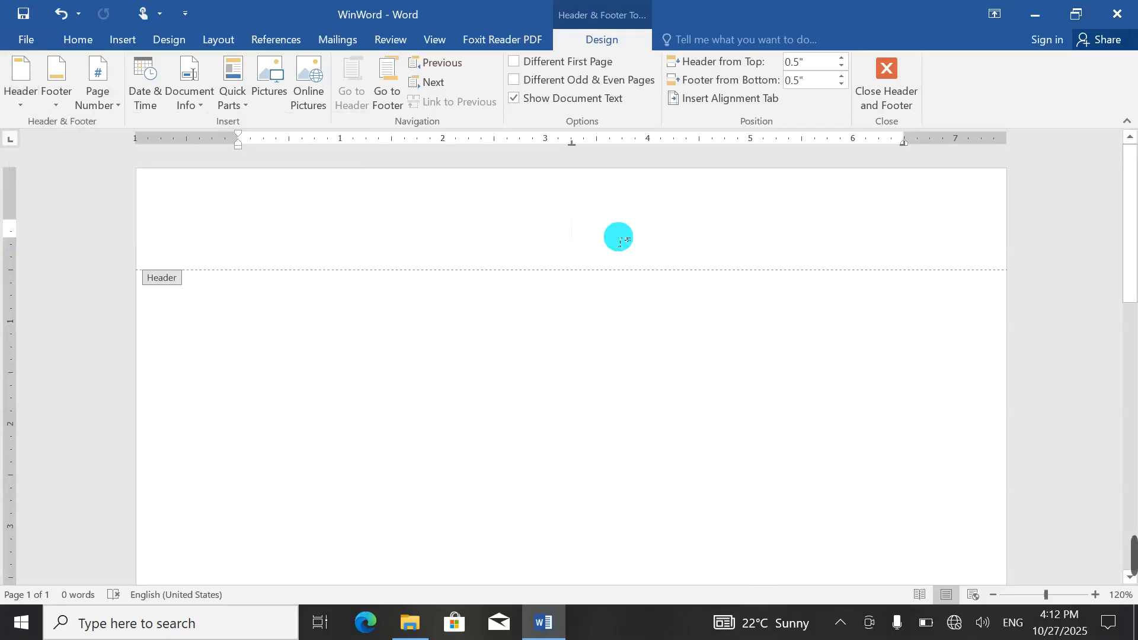
pyautogui.write('Afghanistan')
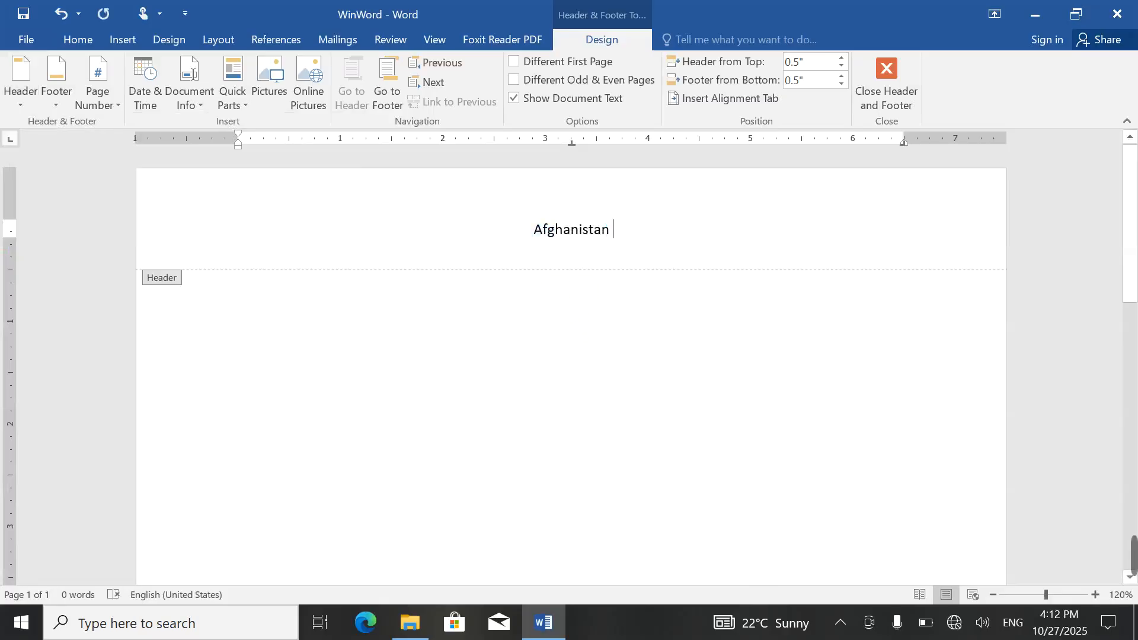
pyautogui.click(20, 74)
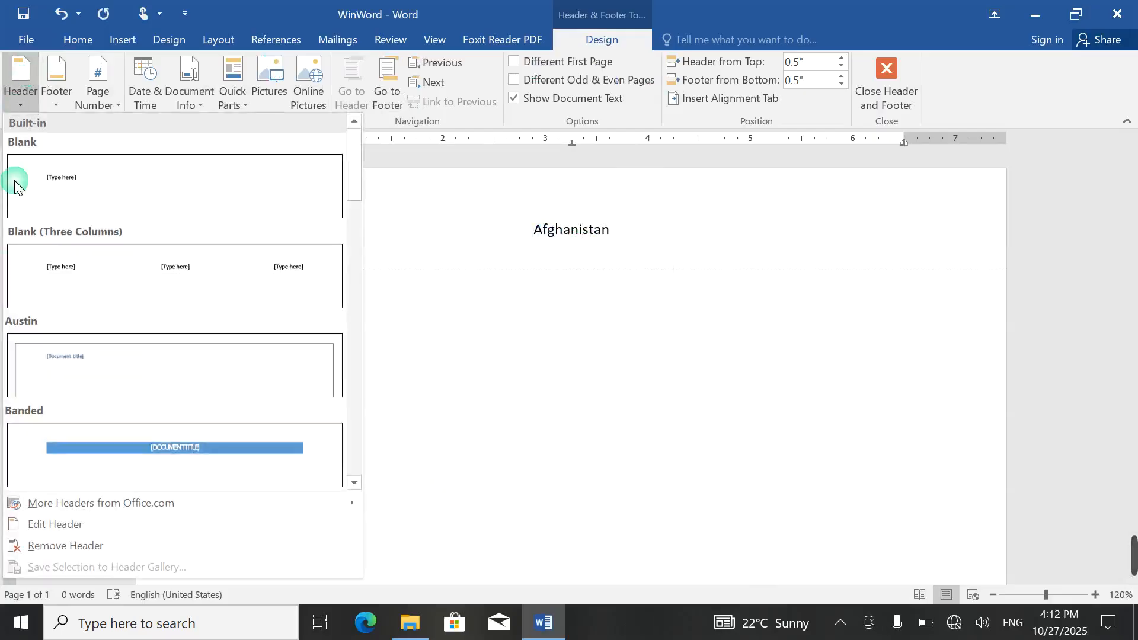
pyautogui.click(26, 545)
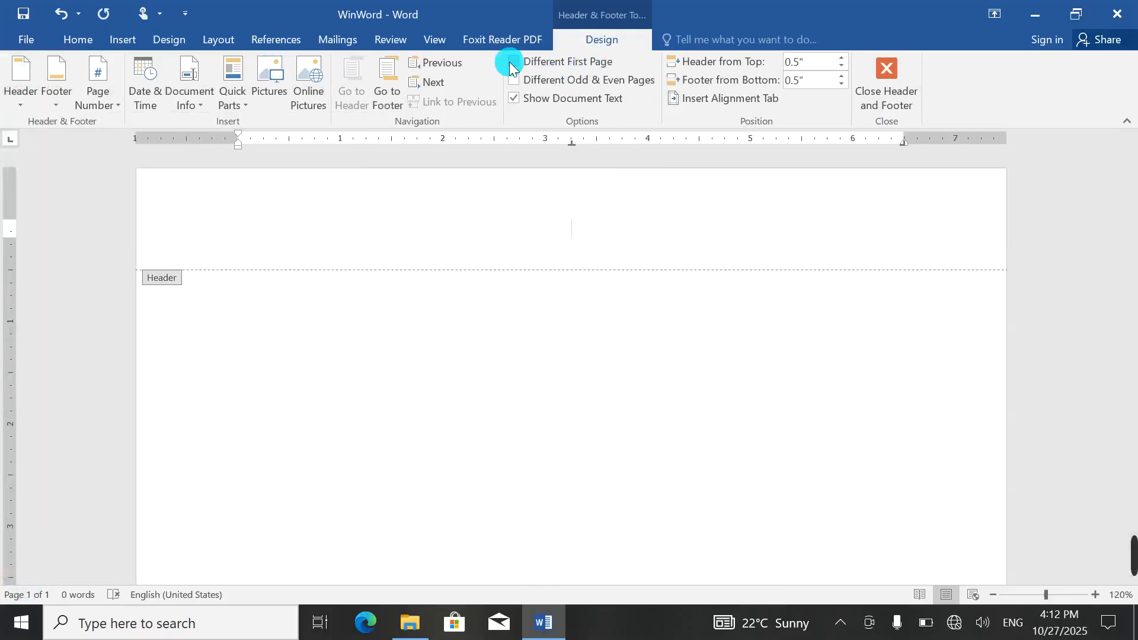
pyautogui.click(14, 90)
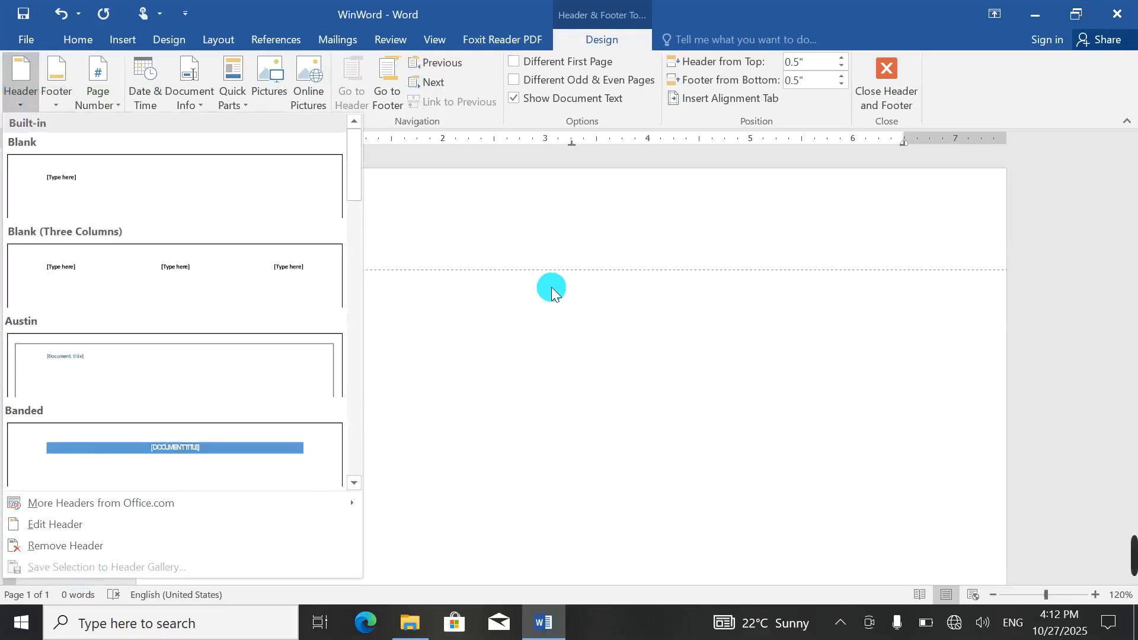
pyautogui.click(581, 233)
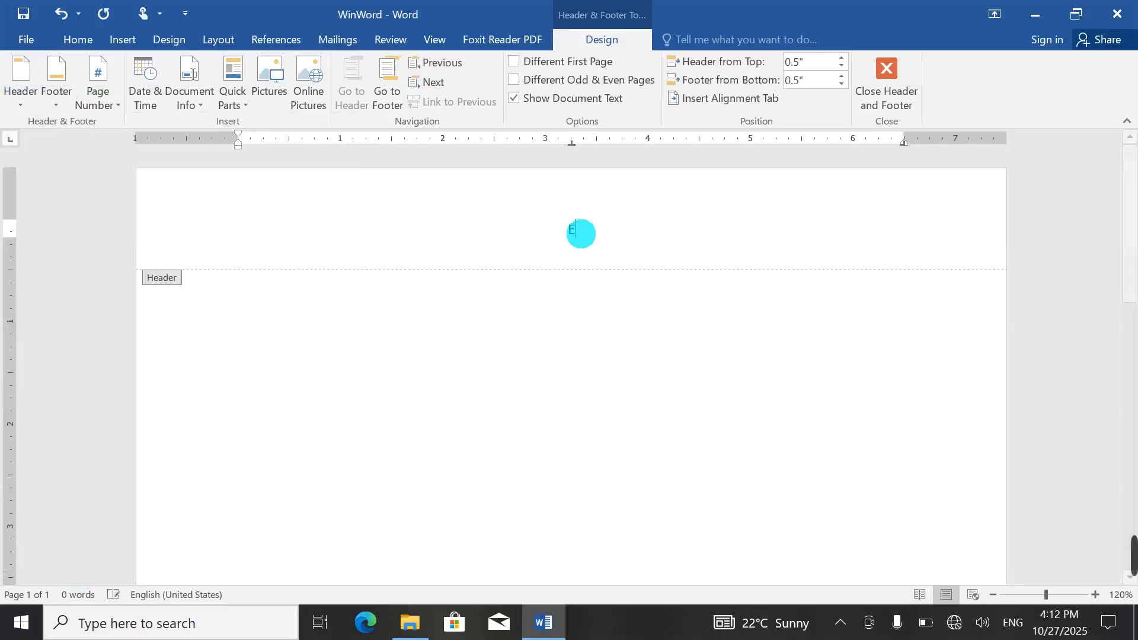
# Step: Type Excel in the header and give it a yellow highlight and orange font colour
pyautogui.write('Excel')
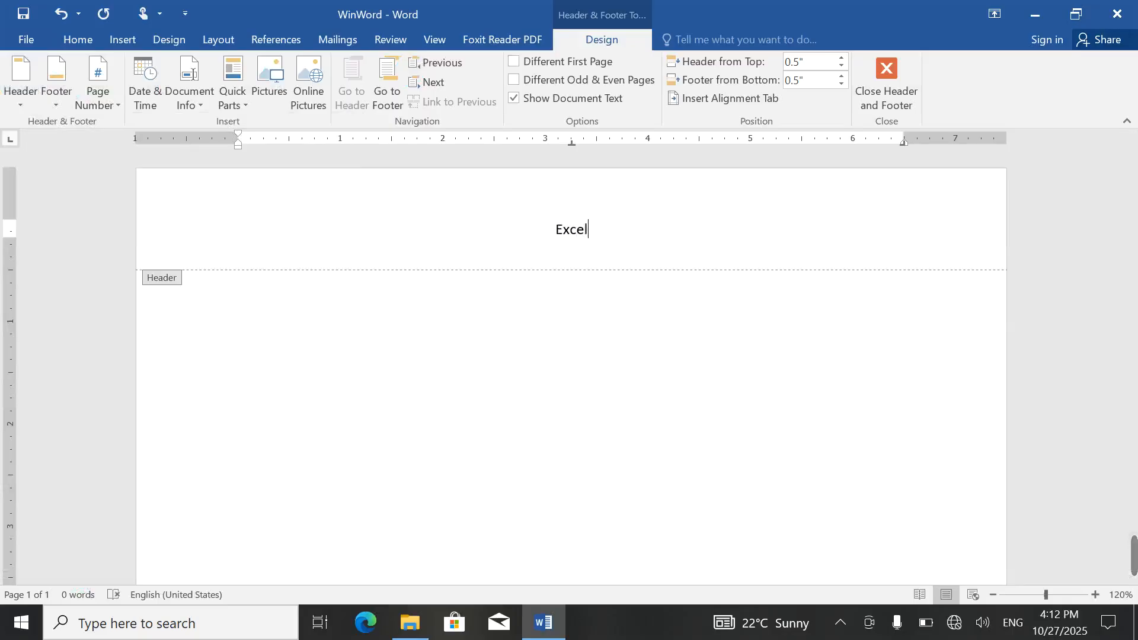
pyautogui.hotkey('ctrl', 'a')
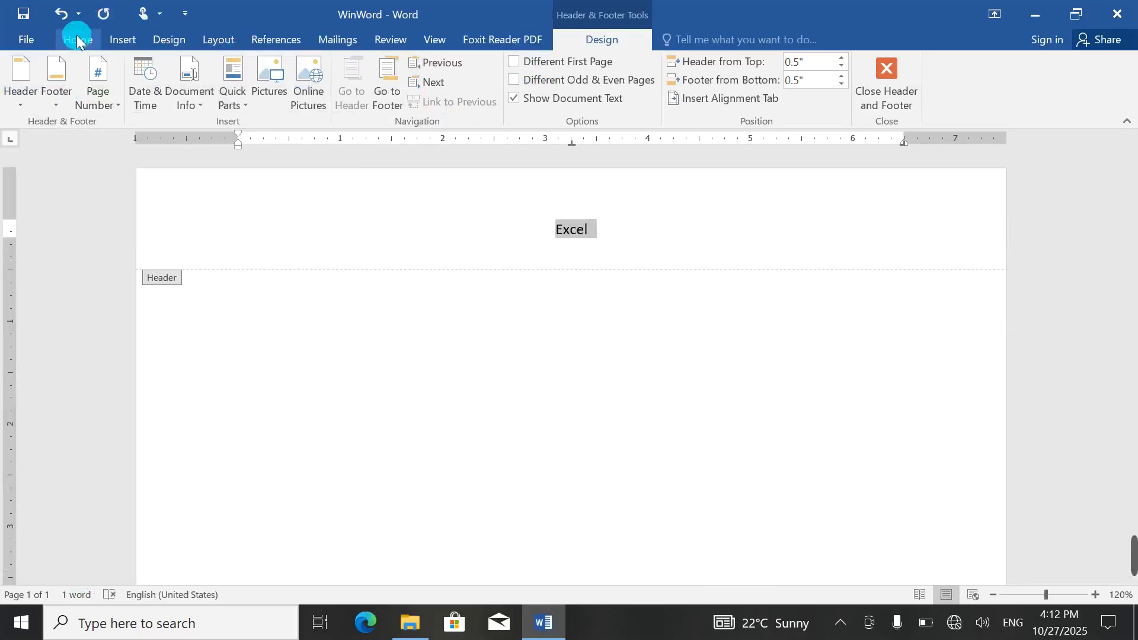
pyautogui.click(77, 39)
pyautogui.click(294, 100)
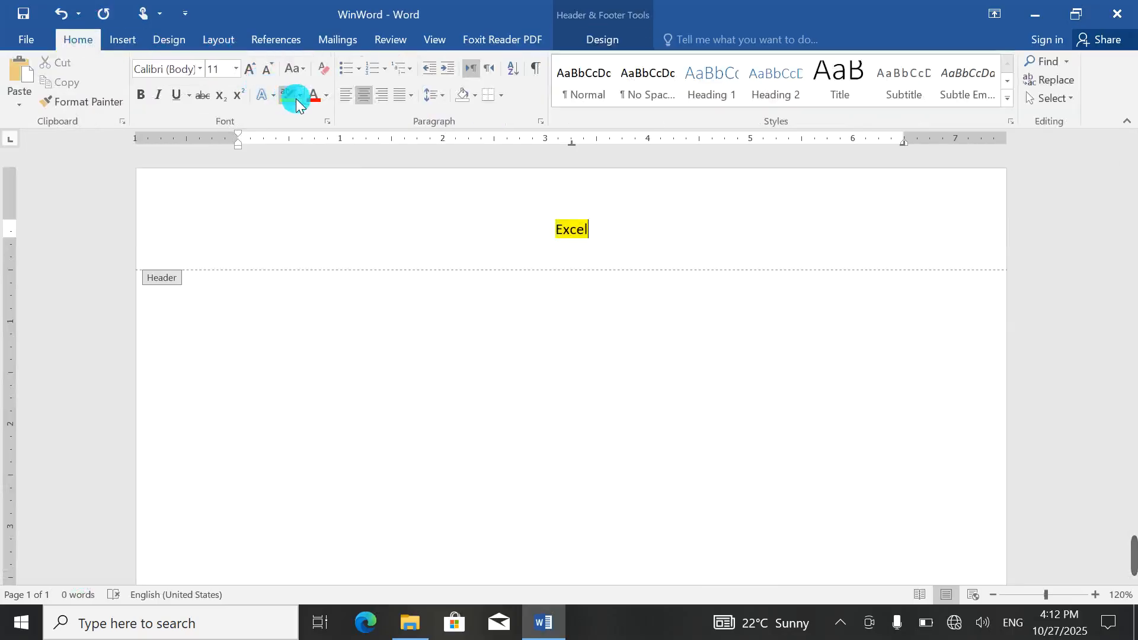
pyautogui.click(326, 96)
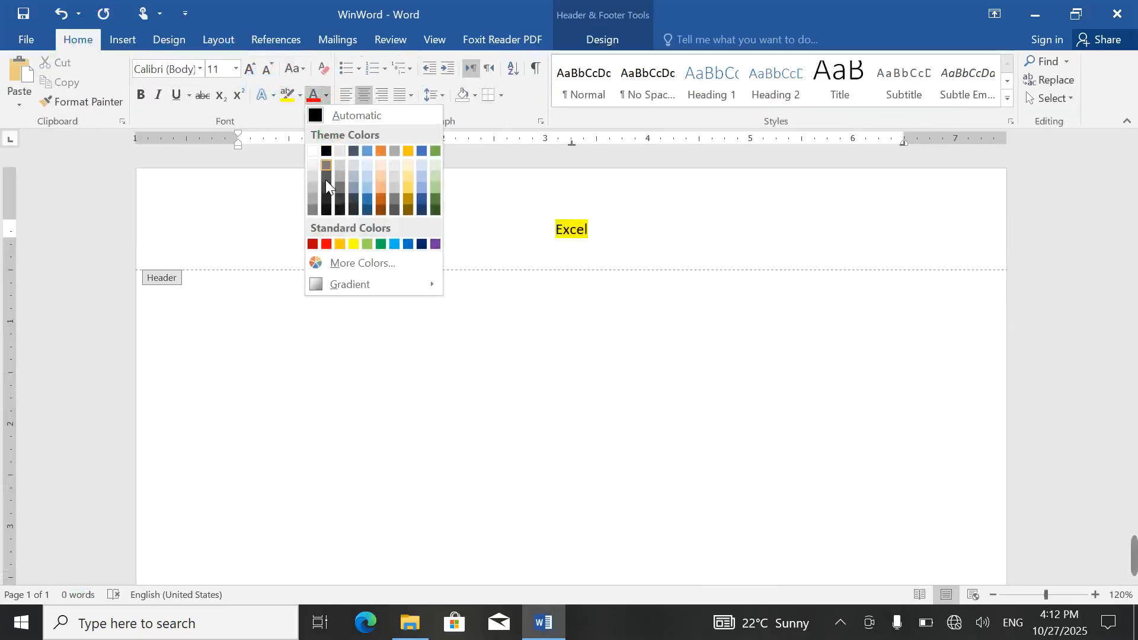
pyautogui.click(382, 155)
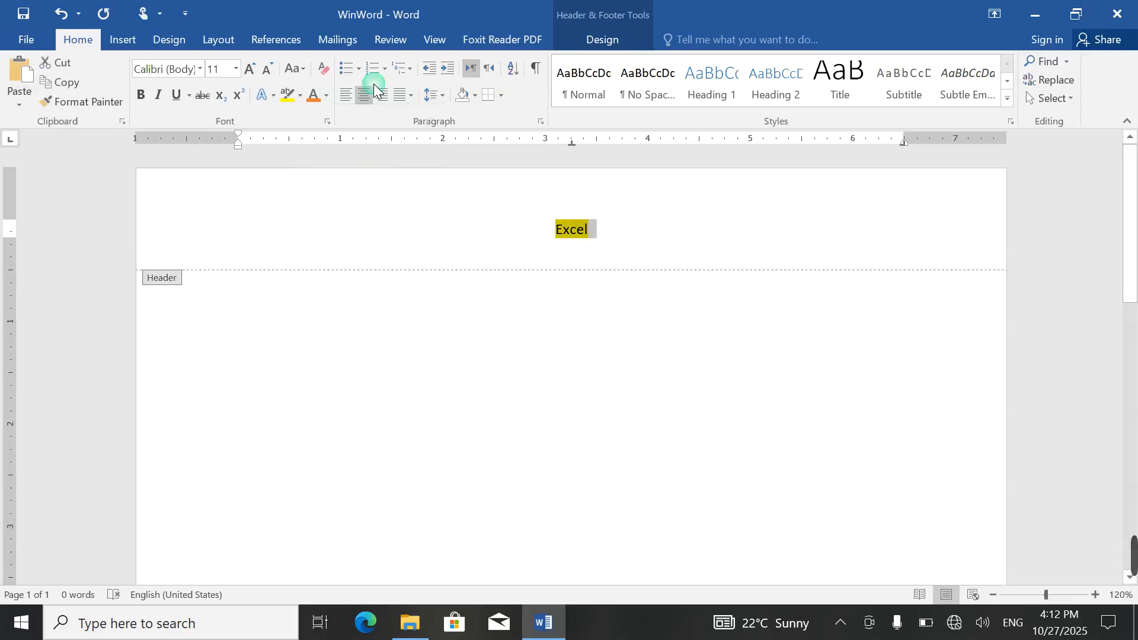
# Step: Make Excel bold and enlarge it to 20 pt
pyautogui.click(310, 97)
pyautogui.hotkey('ctrl', 'b')
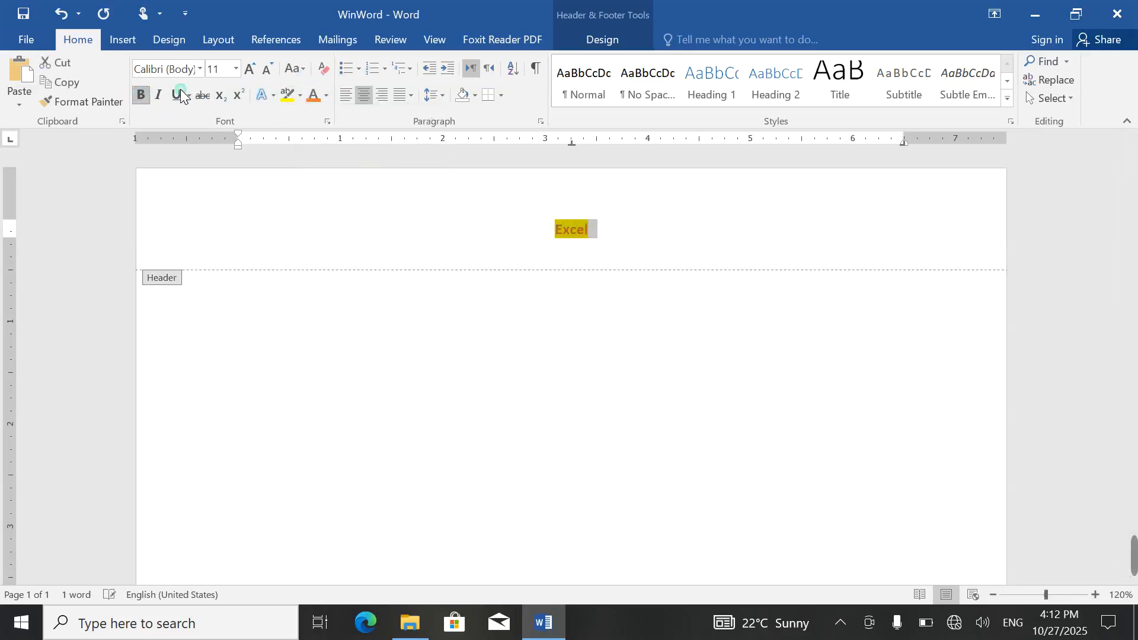
pyautogui.click(249, 69)
pyautogui.click(250, 68)
pyautogui.click(250, 68)
pyautogui.click(250, 69)
pyautogui.click(250, 69)
pyautogui.click(519, 286)
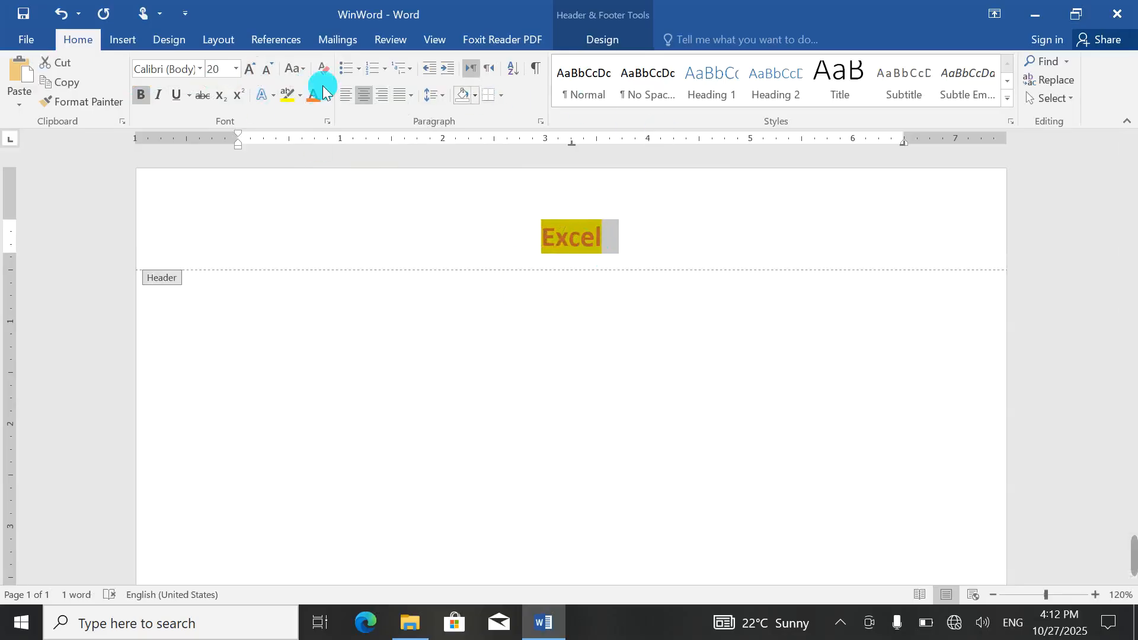
pyautogui.click(122, 41)
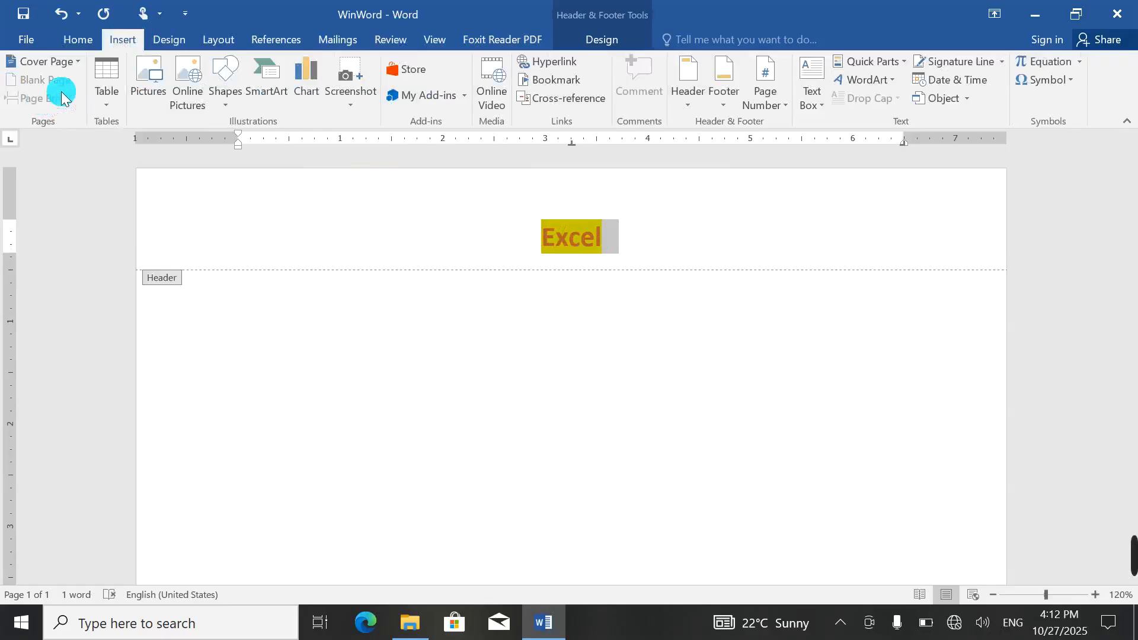
# Step: Save the formatted header as the 'Excel' building block in the Header gallery, then delete it
pyautogui.click(691, 101)
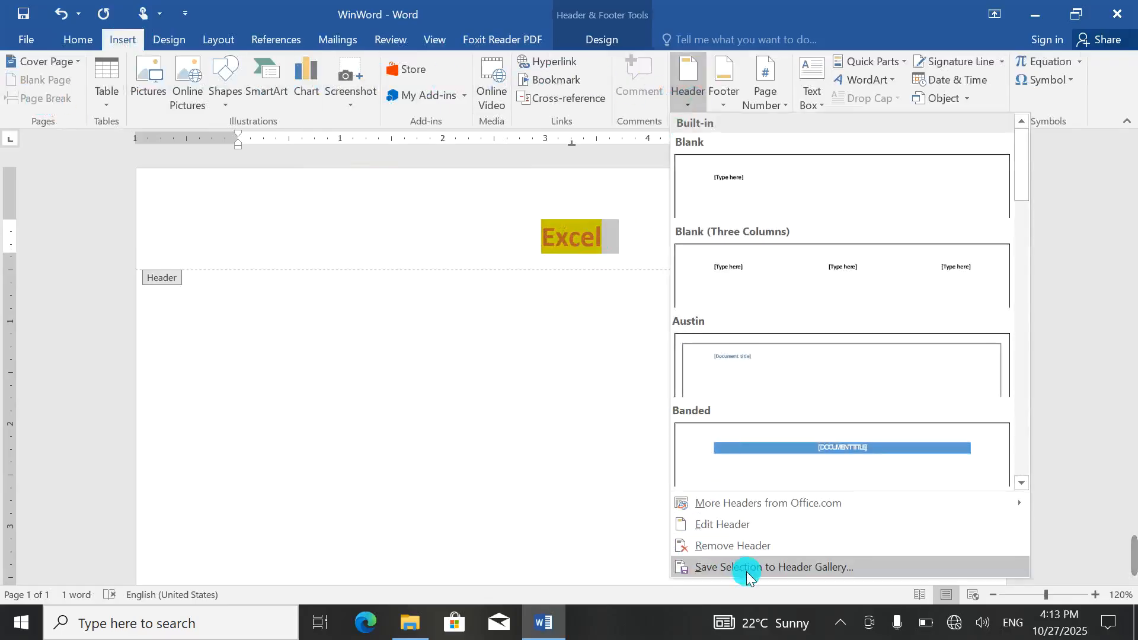
pyautogui.click(729, 567)
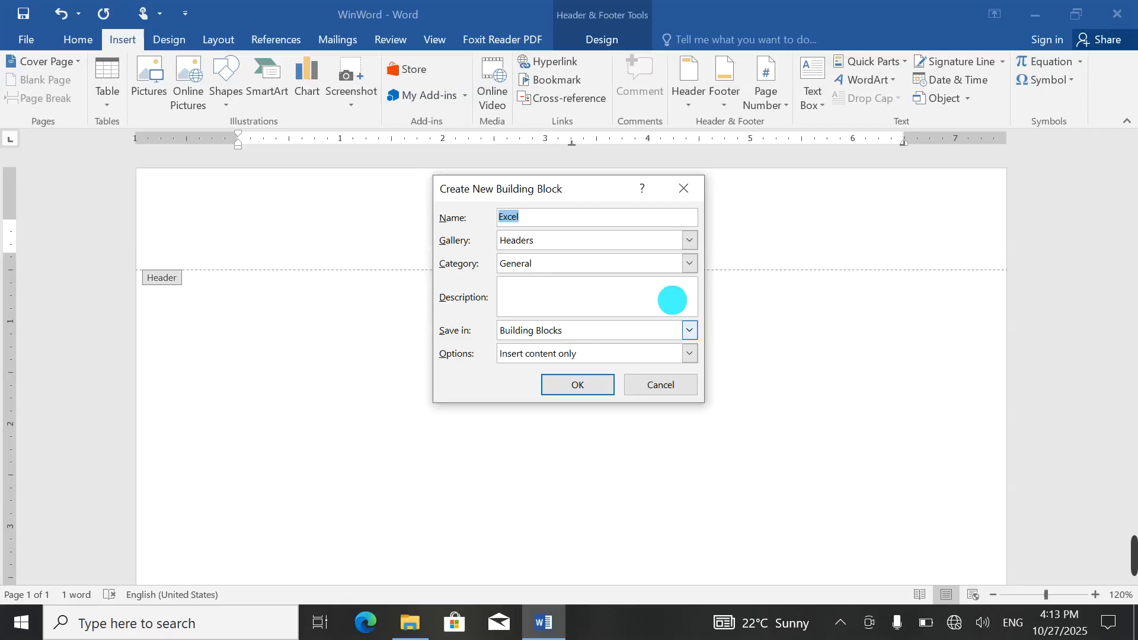
pyautogui.click(570, 382)
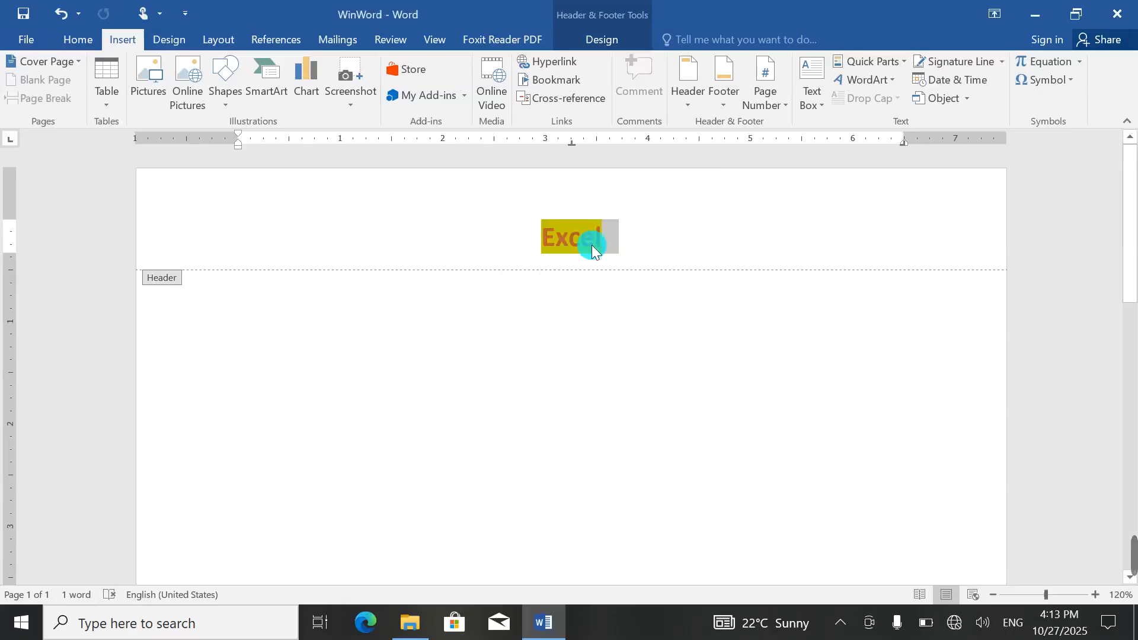
pyautogui.press('Delete')
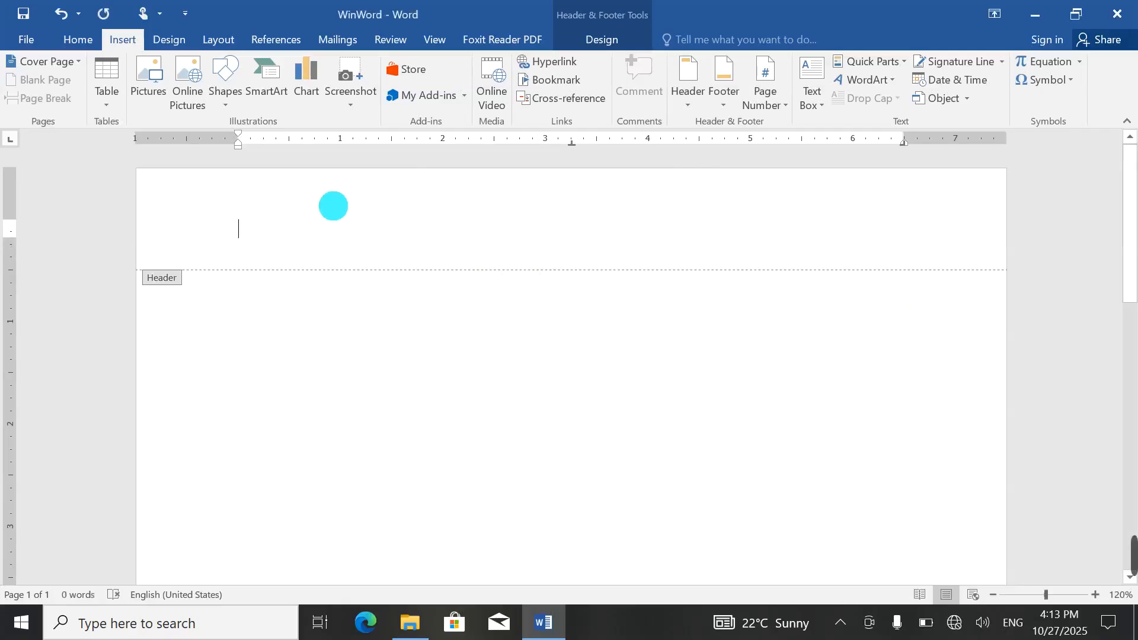
# Step: Insert the saved 'Excel' header from the General section of the Header gallery
pyautogui.click(686, 89)
pyautogui.moveTo(1015, 165); pyautogui.dragTo(1012, 457)
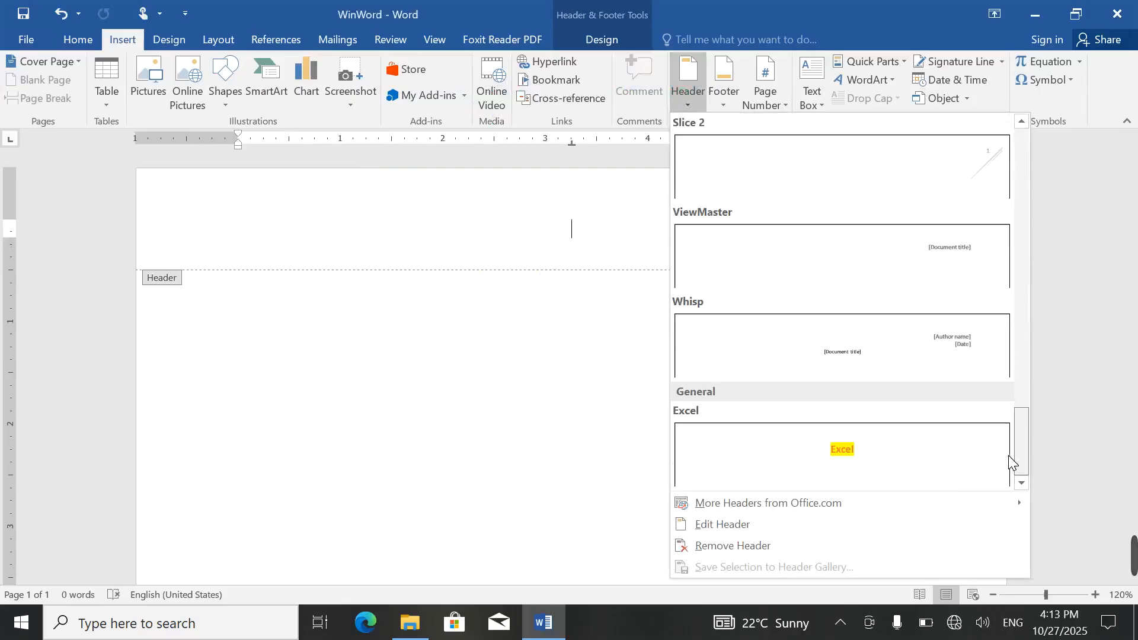
pyautogui.click(758, 449)
# Step: Return to the body, reopen the header, and select its Excel text
pyautogui.doubleClick(365, 282)
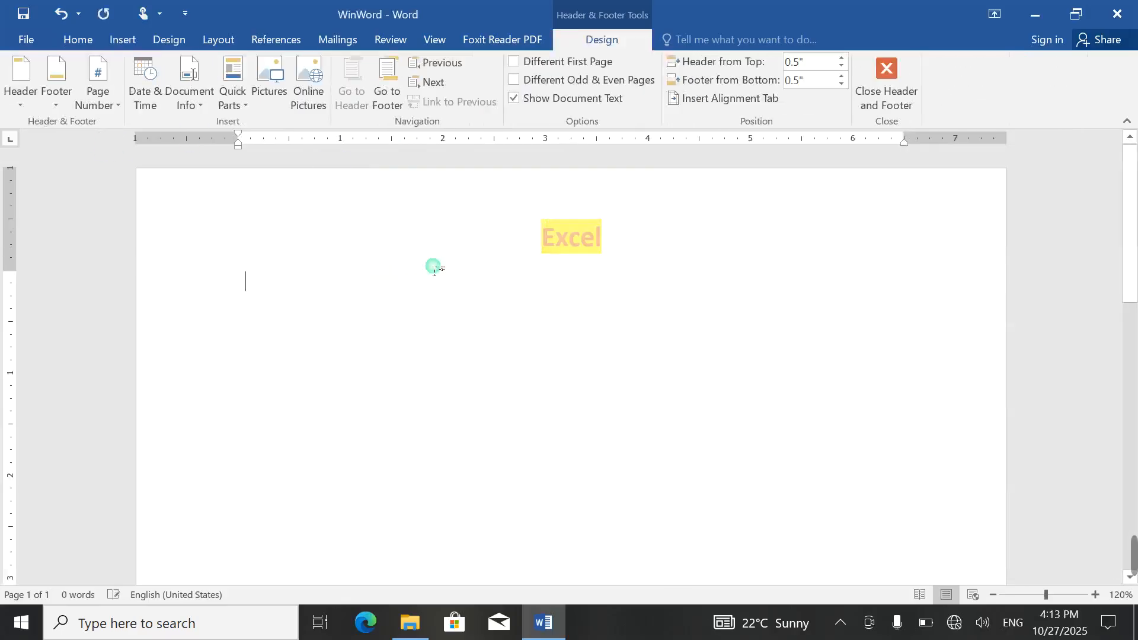
pyautogui.doubleClick(574, 233)
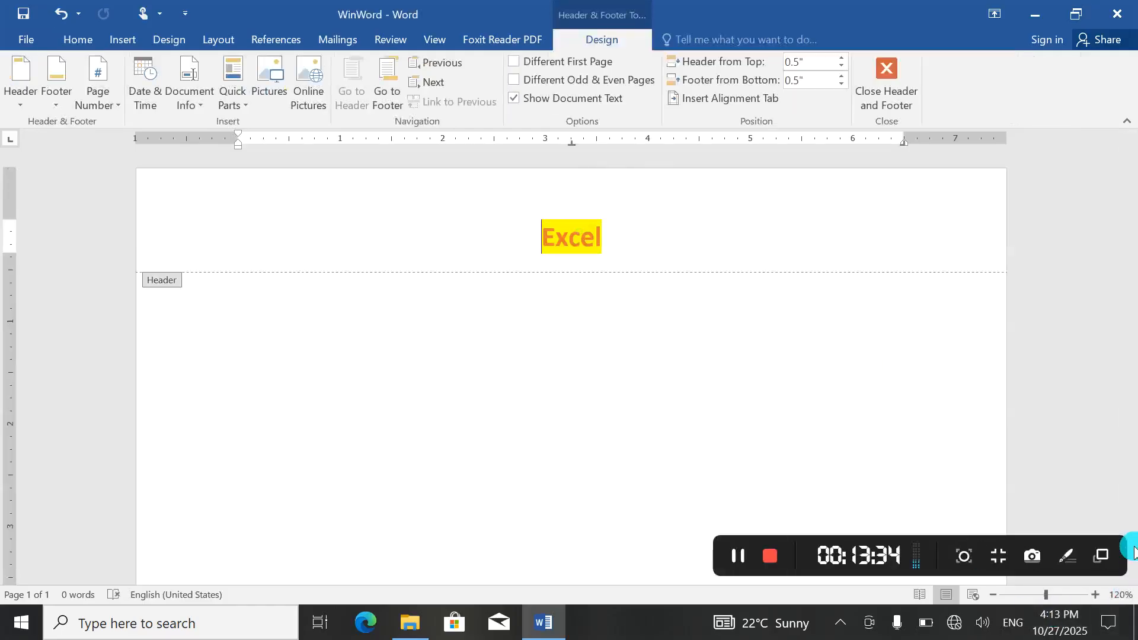
pyautogui.moveTo(617, 237); pyautogui.dragTo(504, 230)
# Step: Delete the Excel text from the header and dismiss the Insert Picture dialog unused
pyautogui.press('Delete')
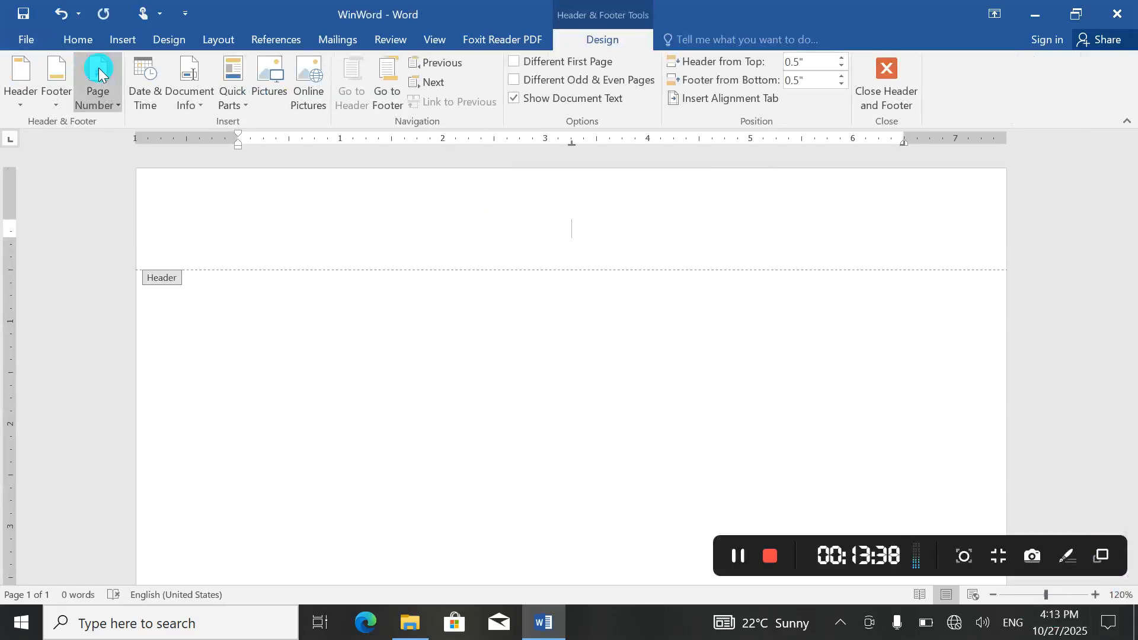
pyautogui.click(264, 89)
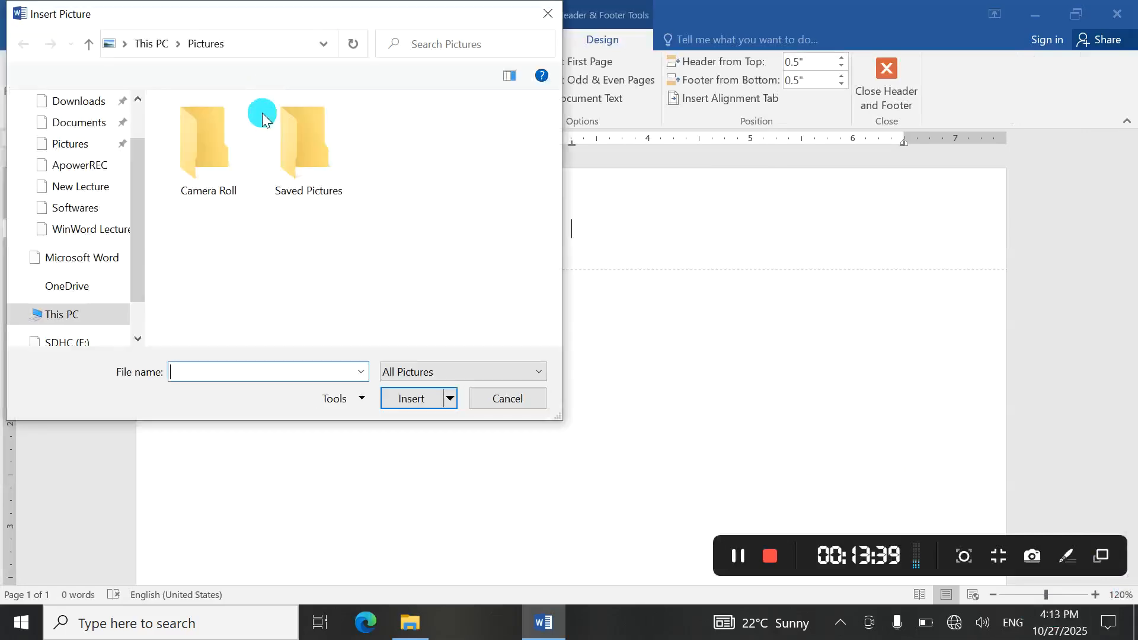
pyautogui.scroll(-1, 89, 229)
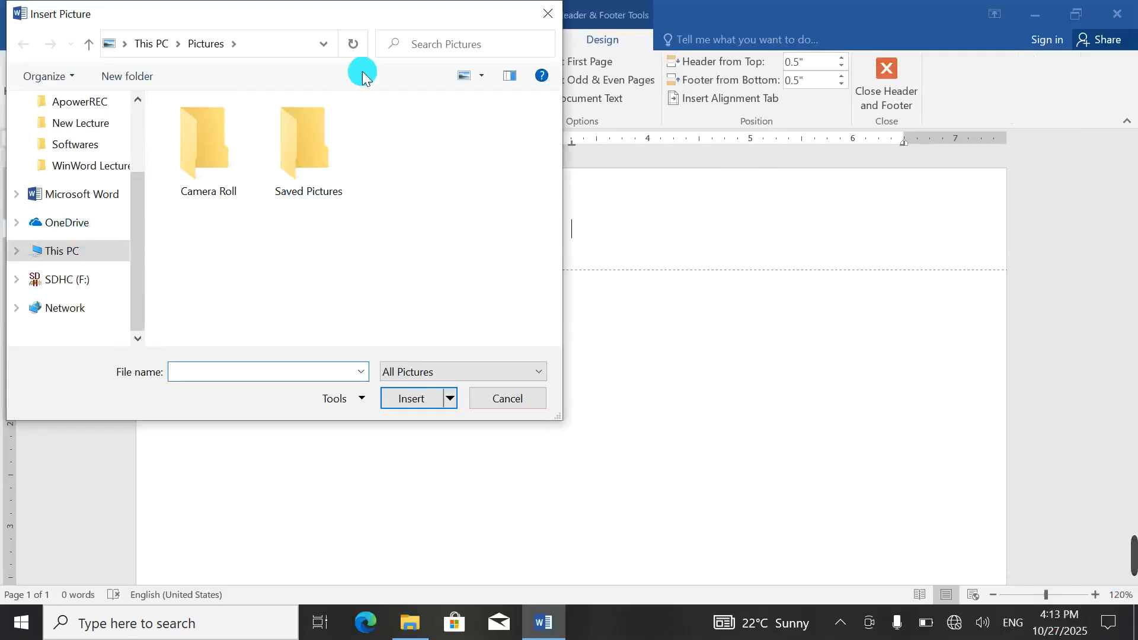
pyautogui.click(549, 15)
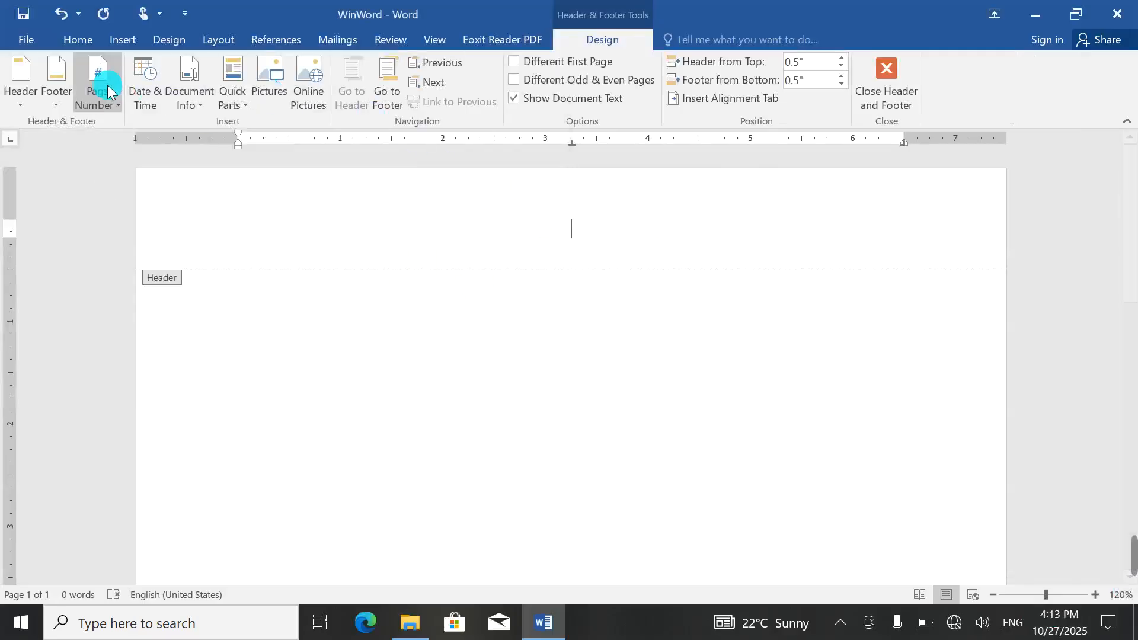
# Step: Exit header editing to the body and display the built-in footer designs
pyautogui.click(47, 98)
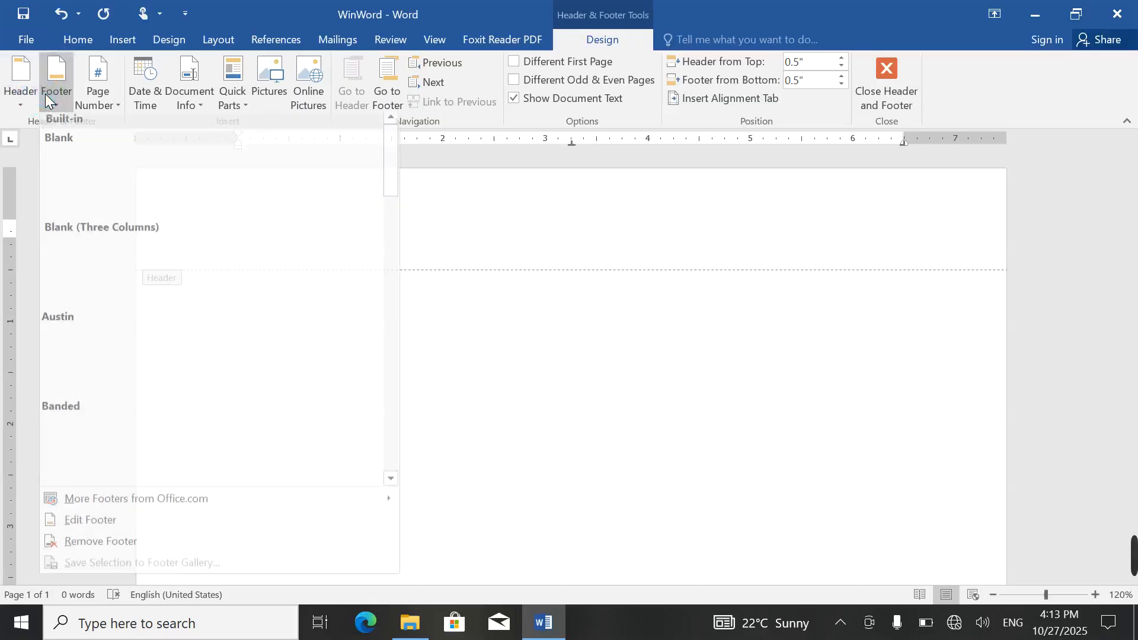
pyautogui.click(413, 332)
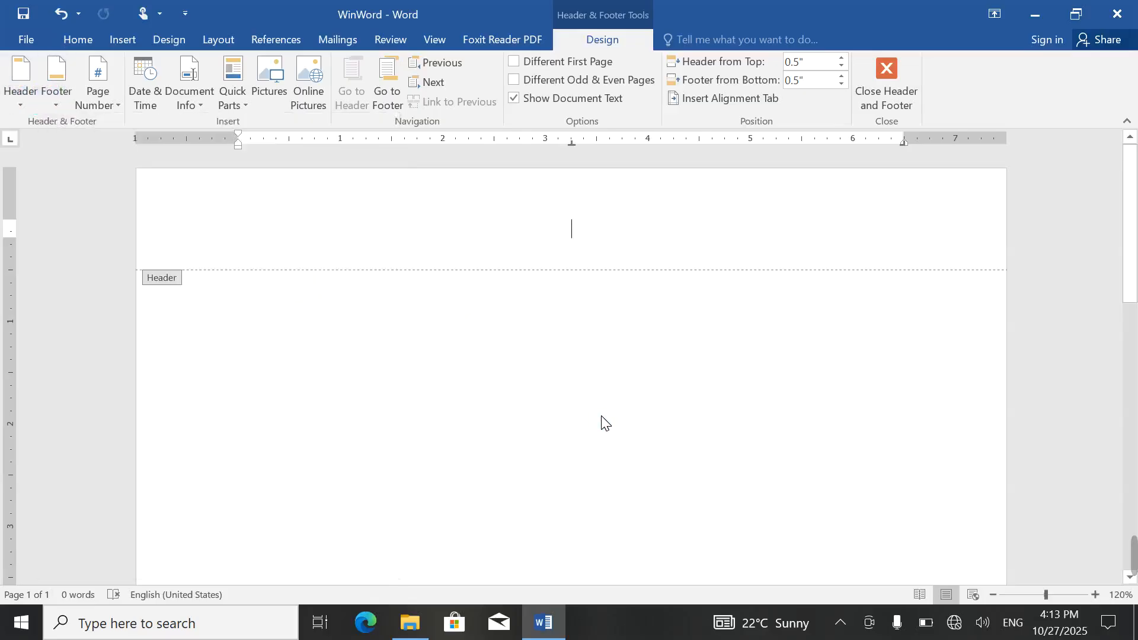
pyautogui.doubleClick(595, 384)
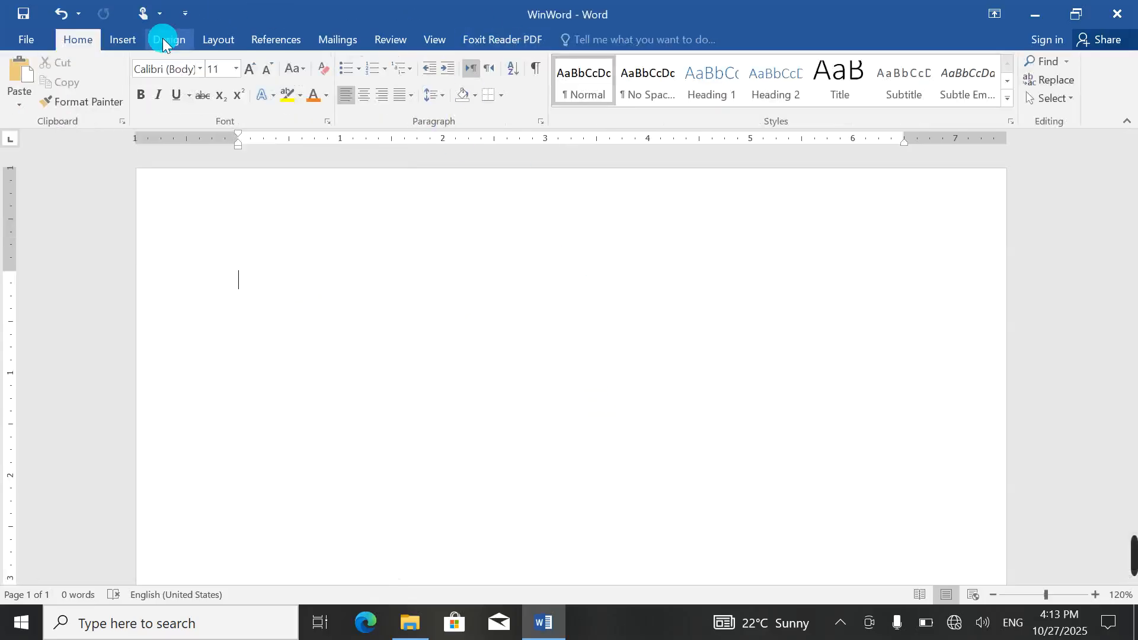
pyautogui.click(121, 36)
pyautogui.click(719, 101)
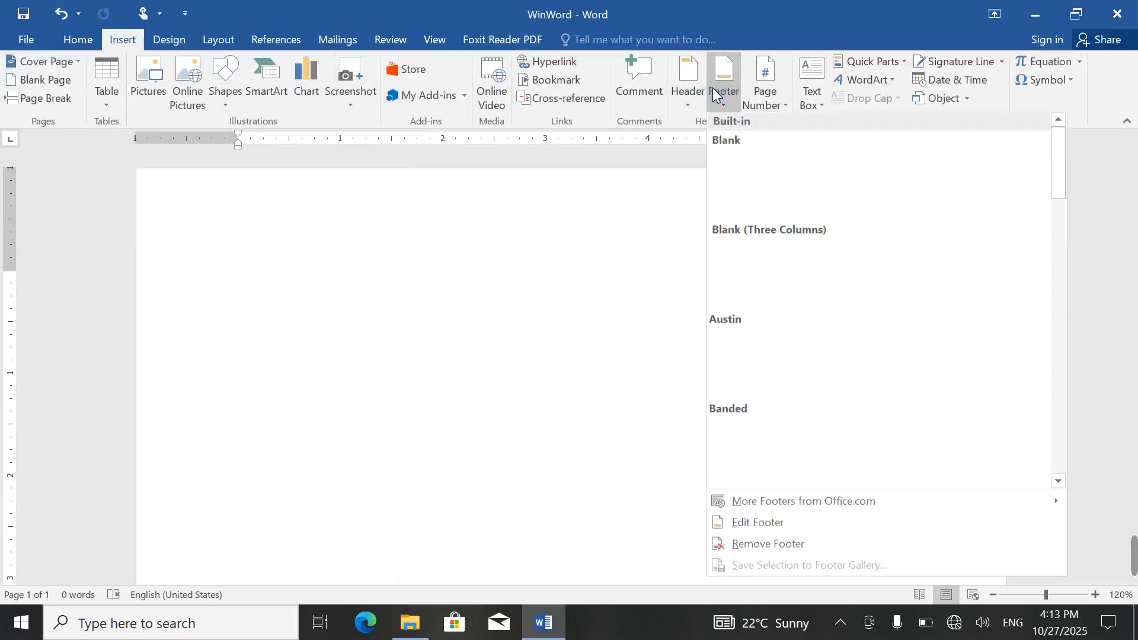
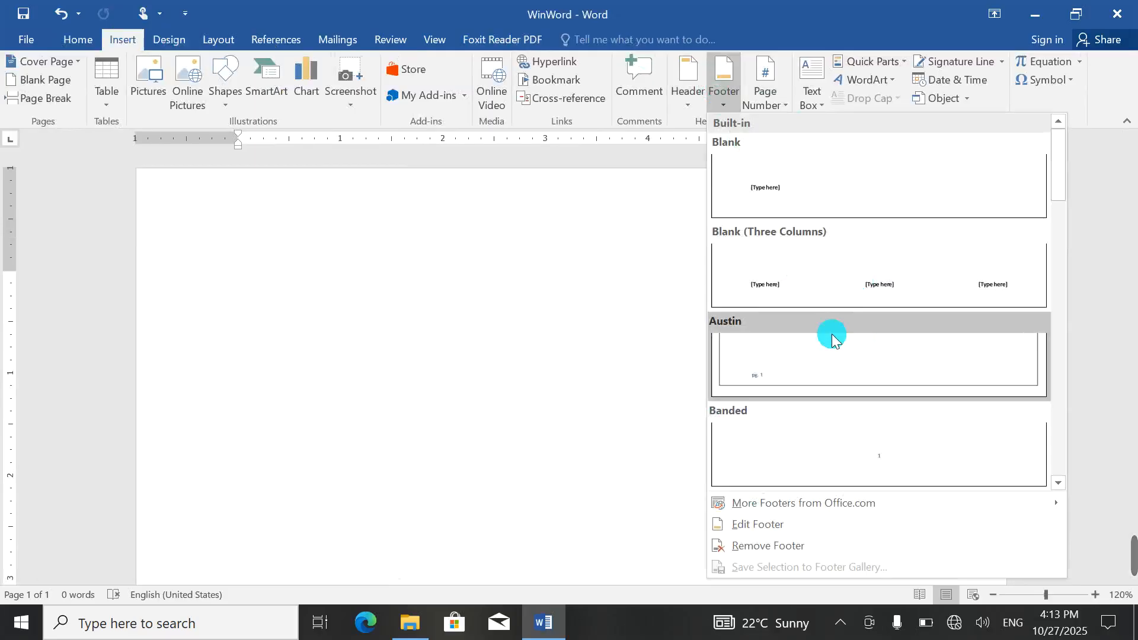
# Step: Insert the Austin page-number footer, then add page breaks until the document has 14 pages
pyautogui.click(788, 366)
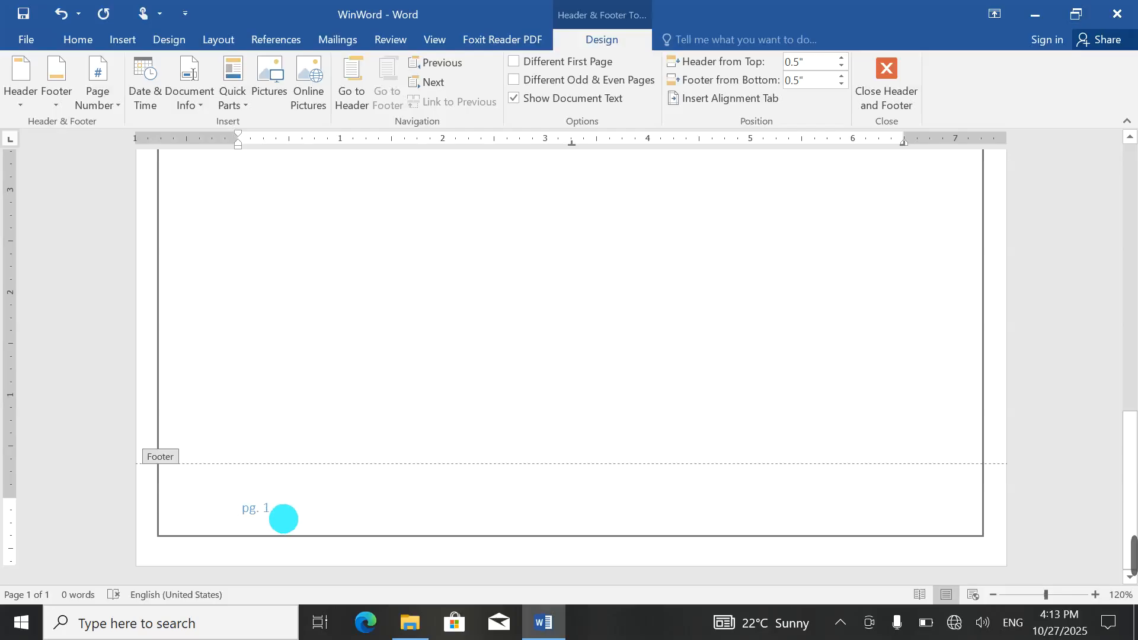
pyautogui.doubleClick(483, 350)
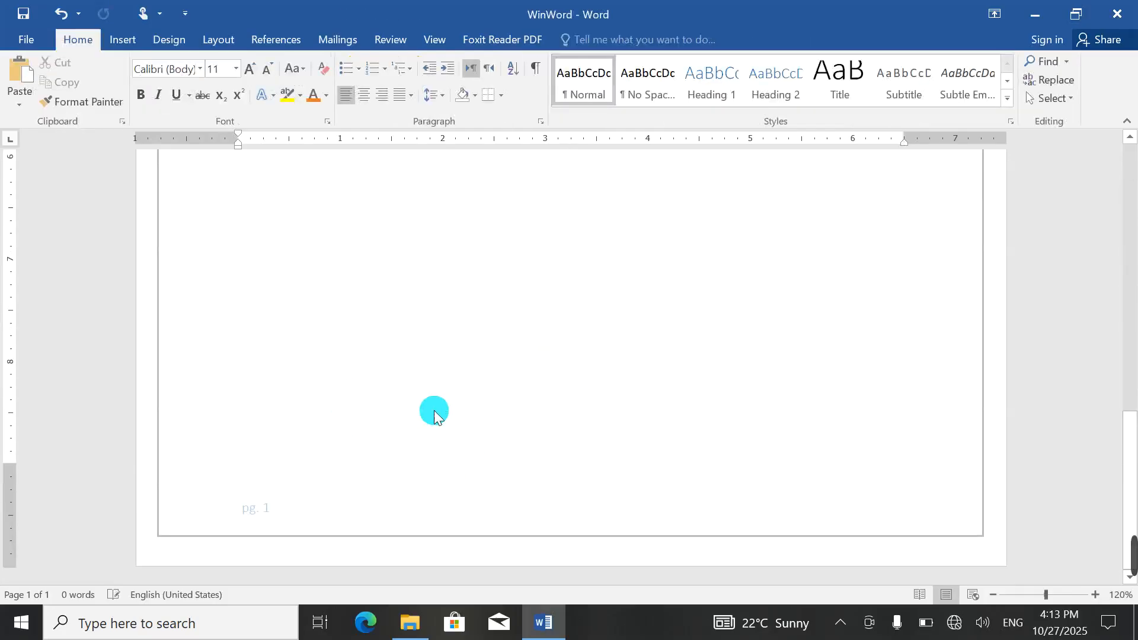
pyautogui.hotkey('ctrl', 'Return')
pyautogui.hotkey('ctrl', 'Return')
pyautogui.hotkey('ctrl', 'Return')
pyautogui.hotkey('ctrl', 'Return')
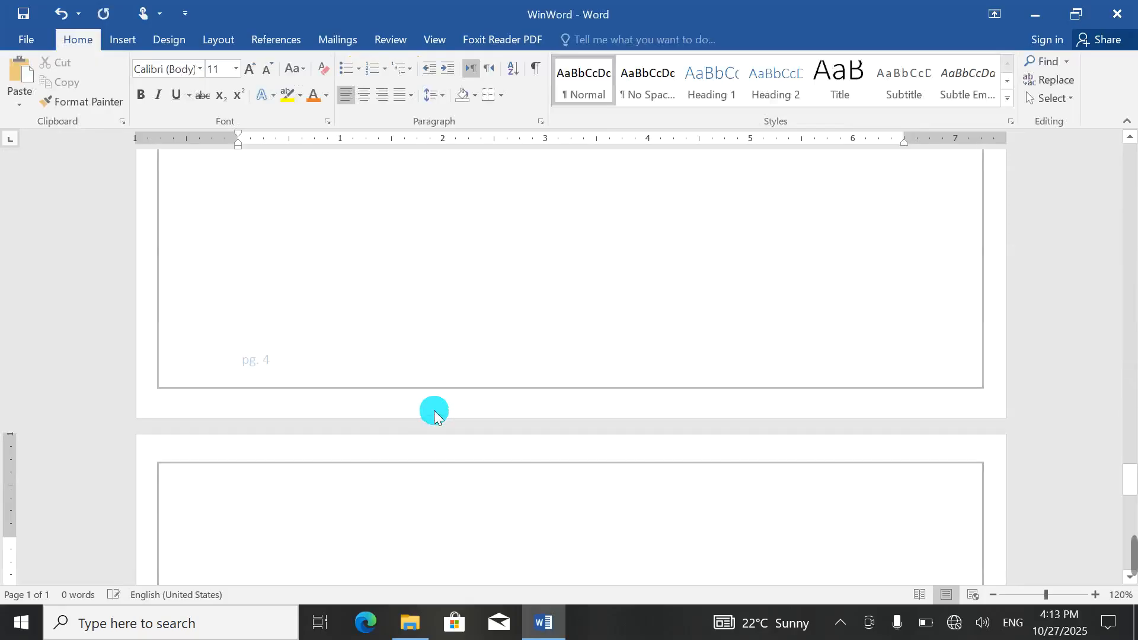
pyautogui.hotkey('ctrl', 'Return')
pyautogui.hotkey('ctrl', 'Return')
pyautogui.hotkey('ctrl', 'Return')
pyautogui.hotkey('ctrl', 'Return')
pyautogui.hotkey('ctrl', 'Return')
pyautogui.hotkey('ctrl', 'Return')
pyautogui.hotkey('ctrl', 'Return')
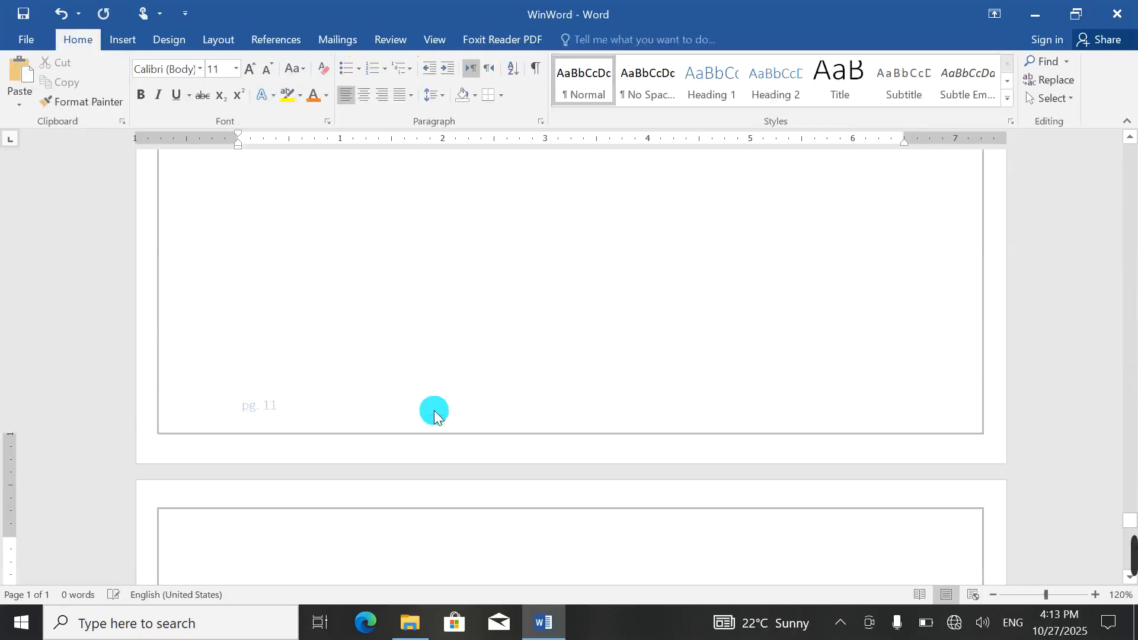
pyautogui.hotkey('ctrl', 'Return')
pyautogui.hotkey('ctrl', 'Return')
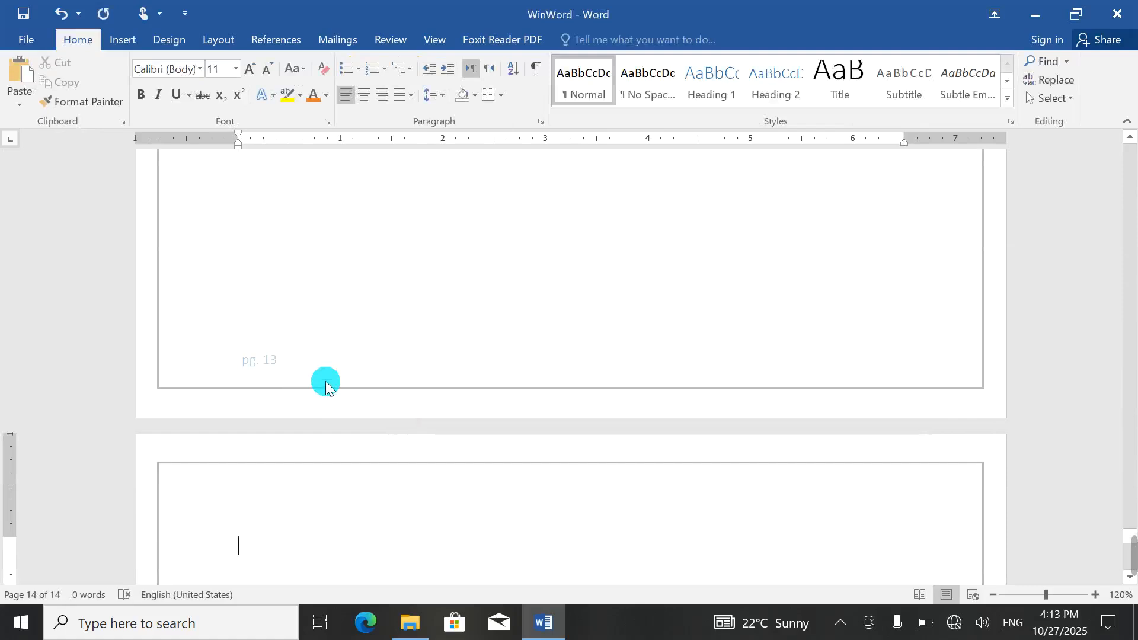
pyautogui.hotkey('ctrl', 'Return')
pyautogui.scroll(2, 389, 420)
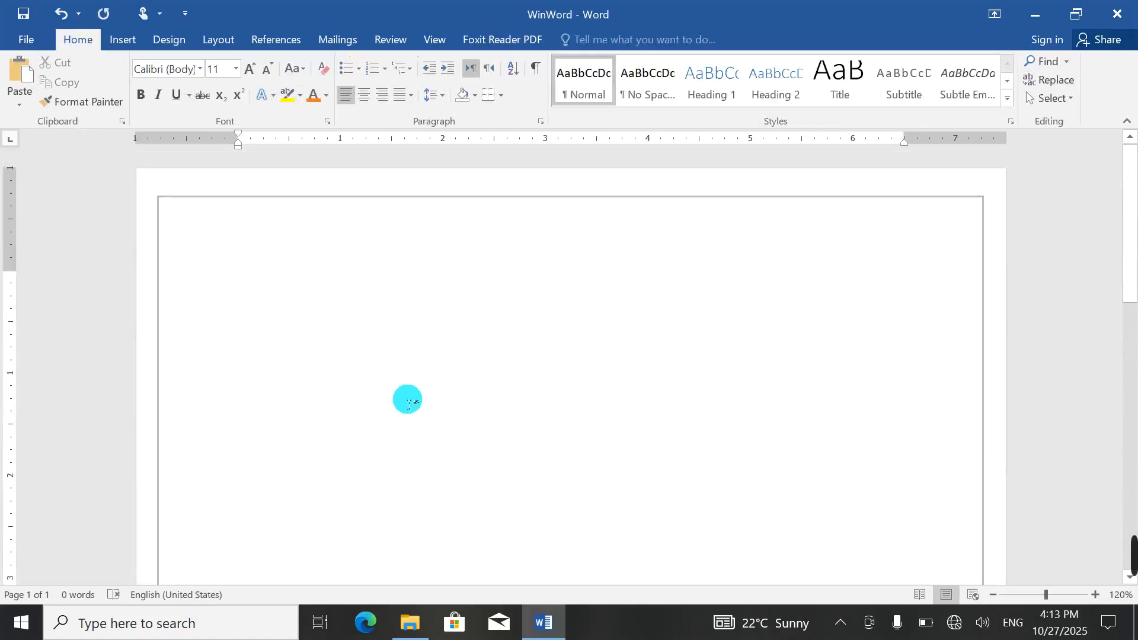
# Step: Swap the footer for the Filigree design and left-align it with Ctrl+L
pyautogui.click(119, 37)
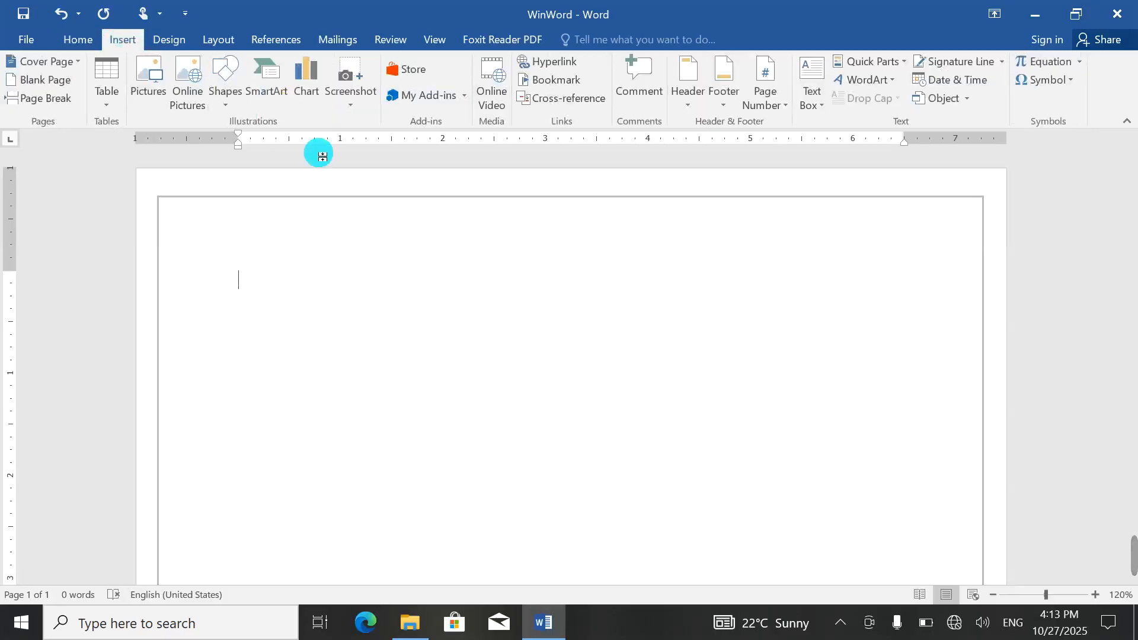
pyautogui.click(676, 107)
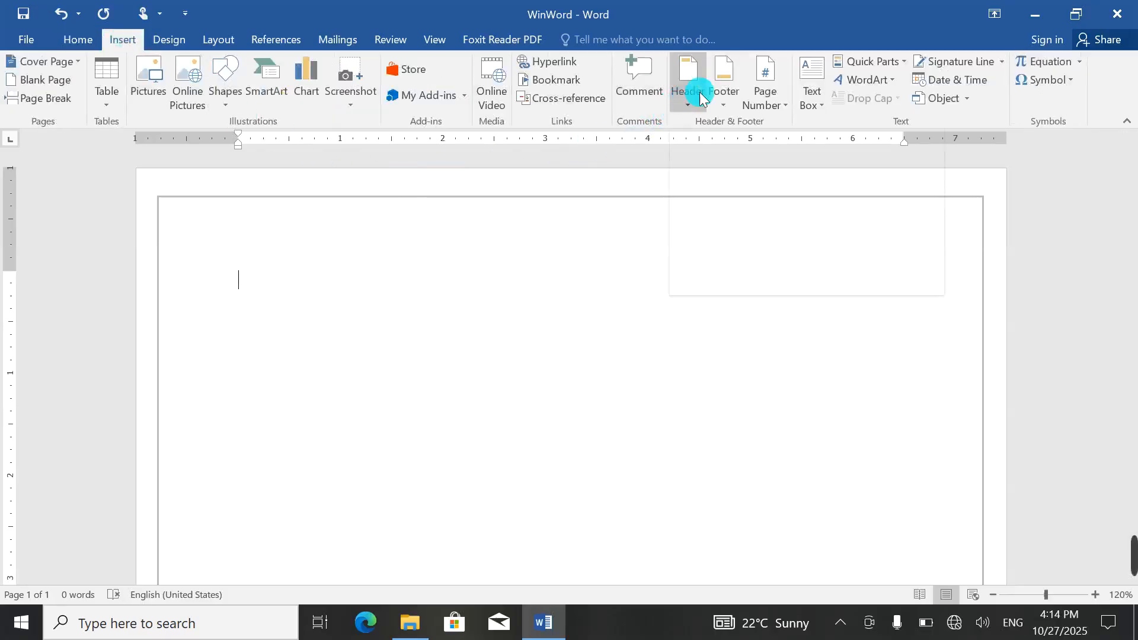
pyautogui.click(719, 93)
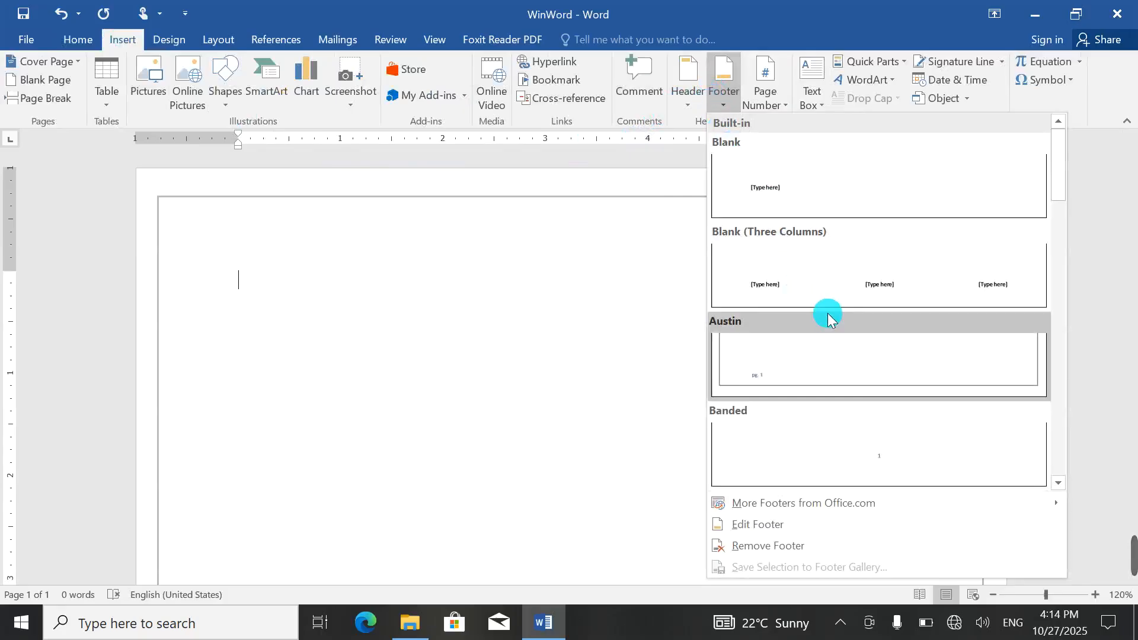
pyautogui.scroll(-3, 828, 315)
pyautogui.click(886, 193)
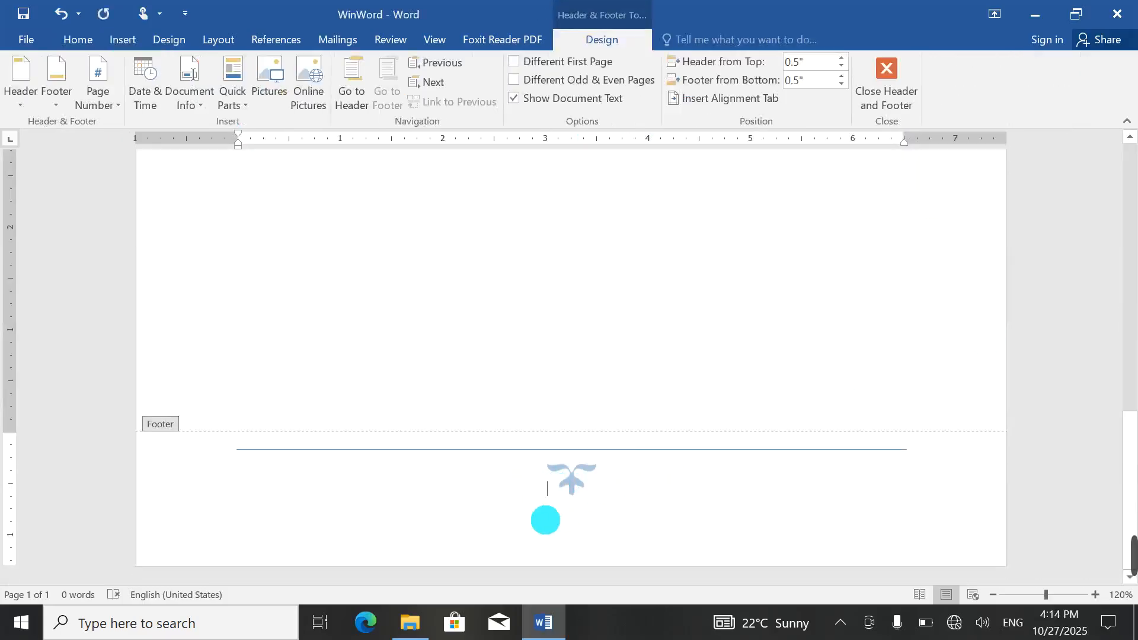
pyautogui.hotkey('ctrl', 'r')
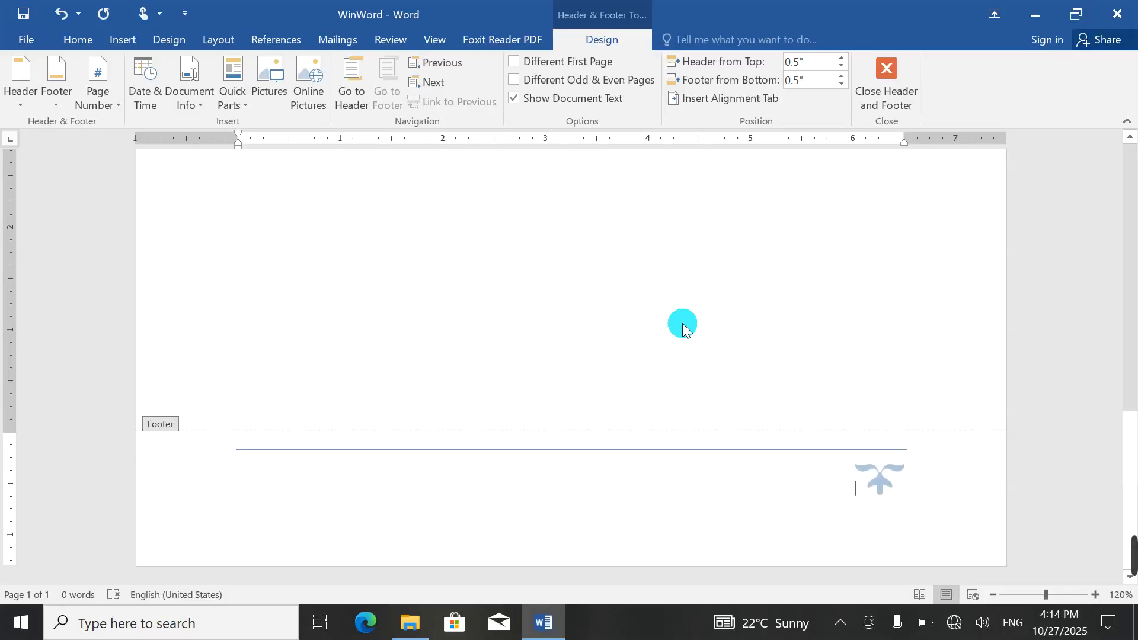
pyautogui.hotkey('ctrl', 'l')
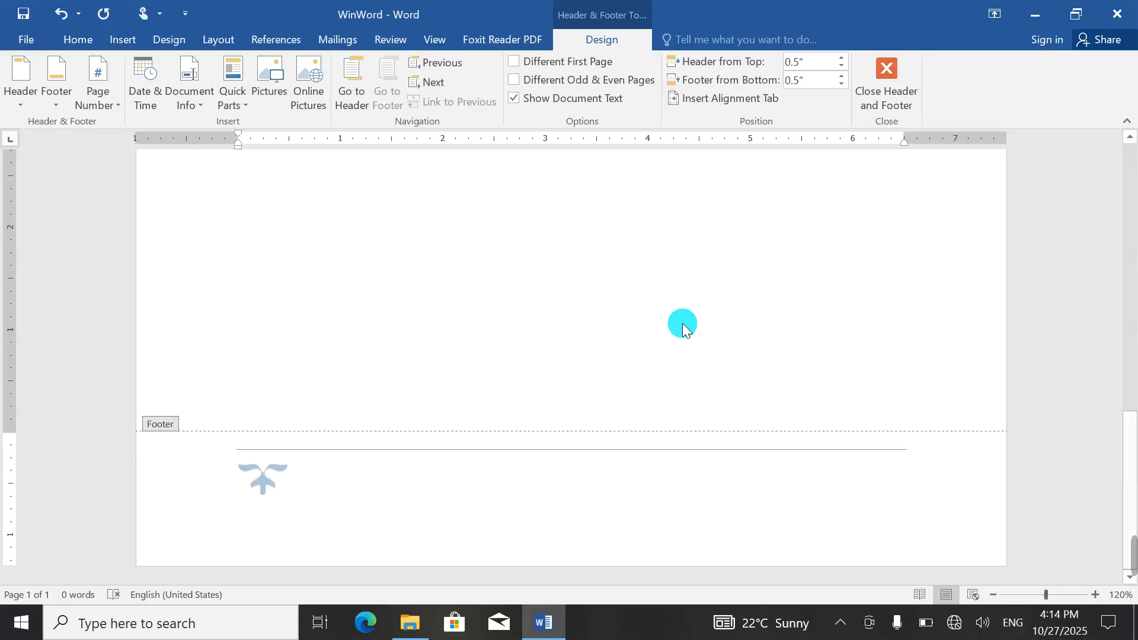
# Step: Type the footer address line ending with a person's name, correcting the name's misspelled ending
pyautogui.write('AD')
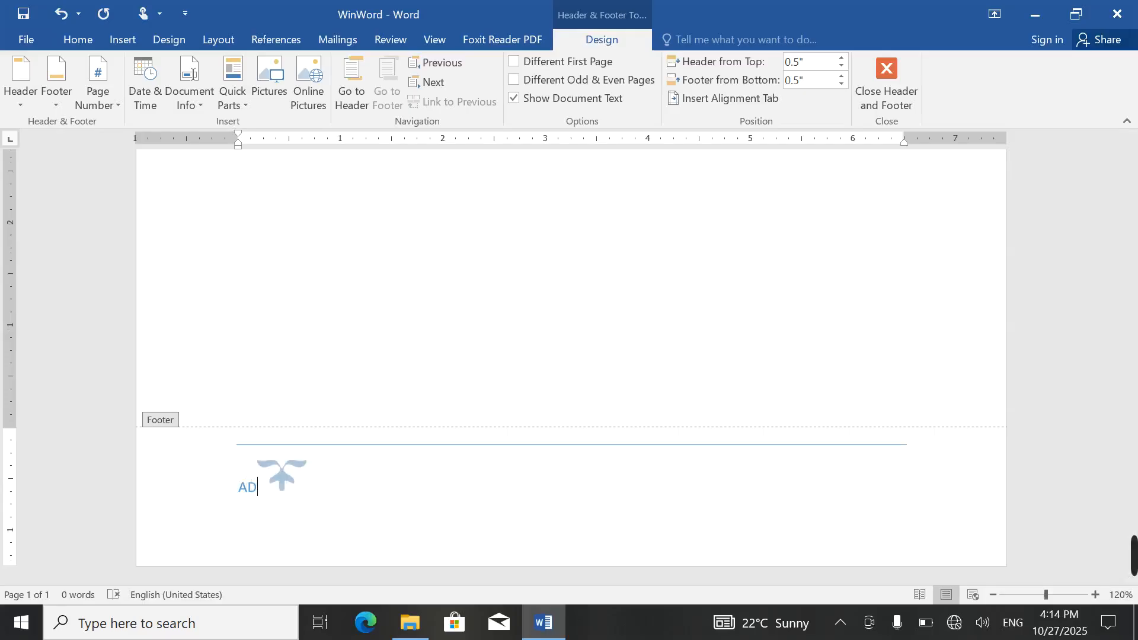
pyautogui.write('DRESS:')
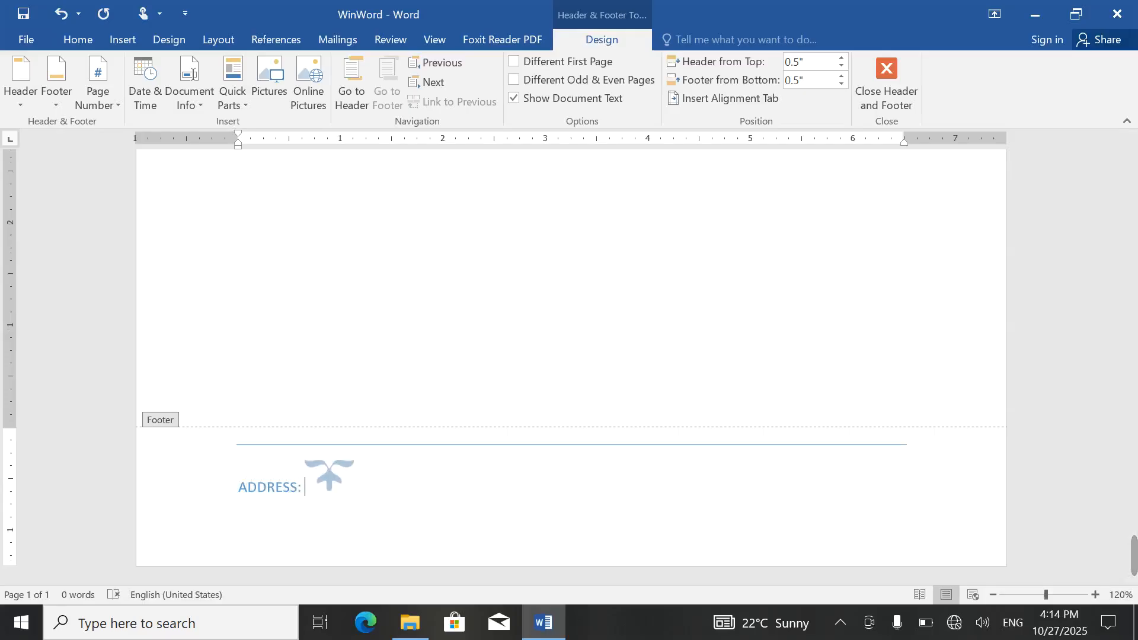
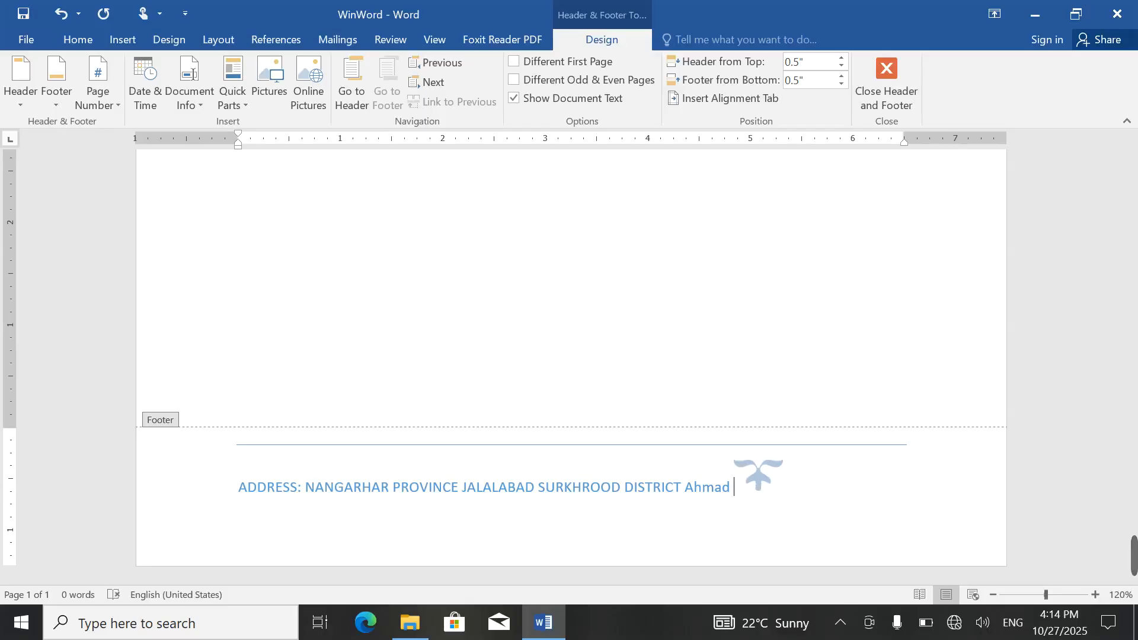
# Step: Append STOP to the end of the address line and select the logo picture
pyautogui.hotkey('shift', 'F10')
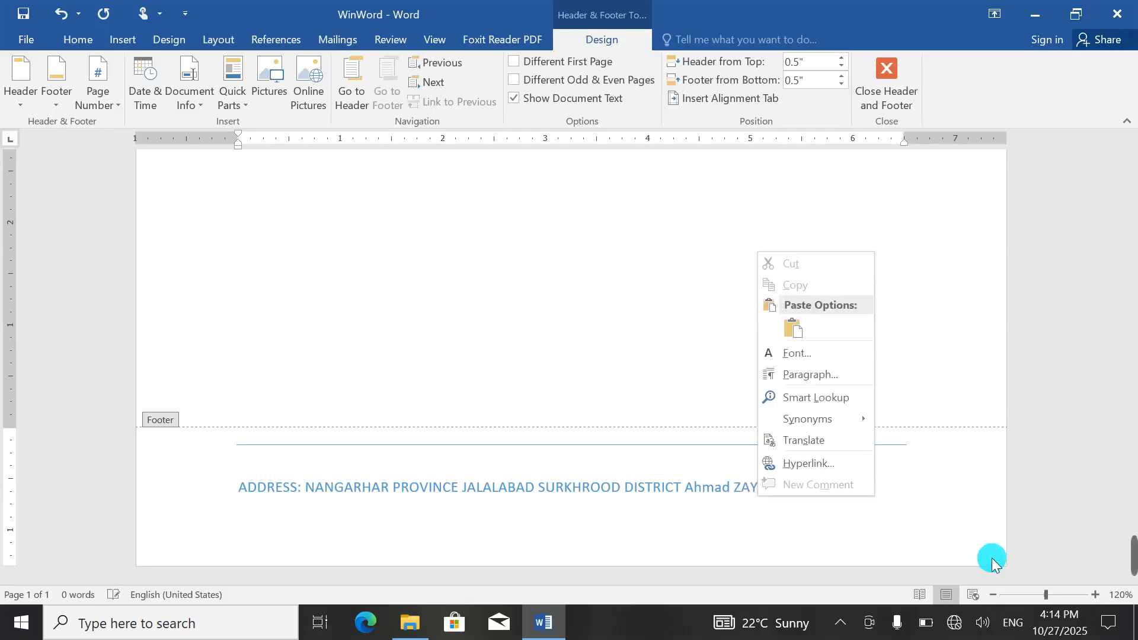
pyautogui.click(944, 471)
pyautogui.click(889, 497)
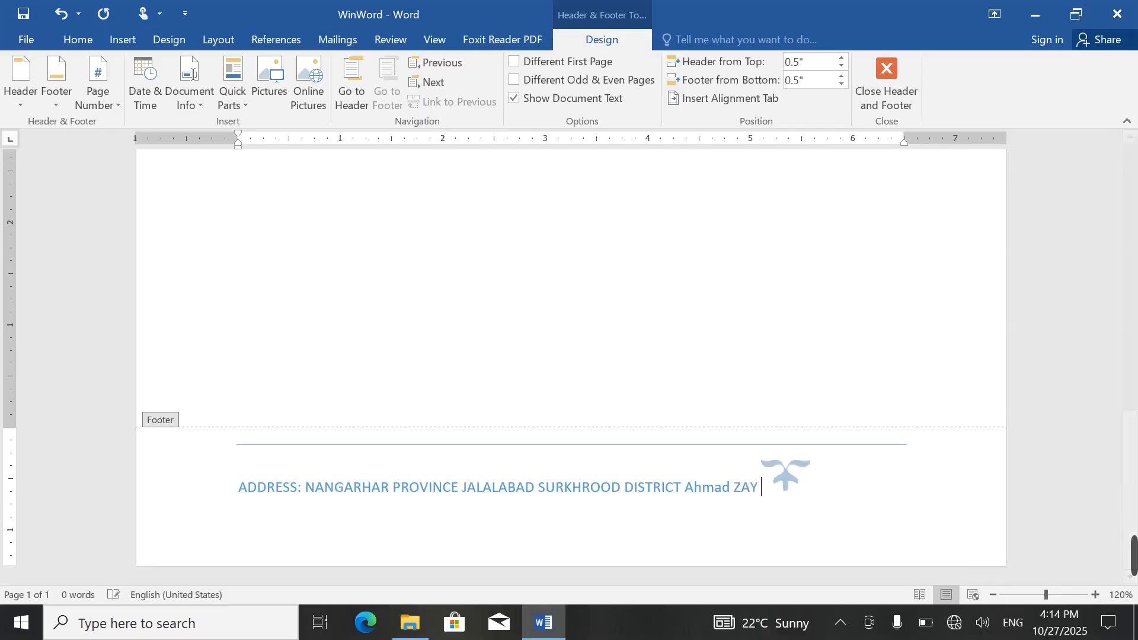
pyautogui.write('S')
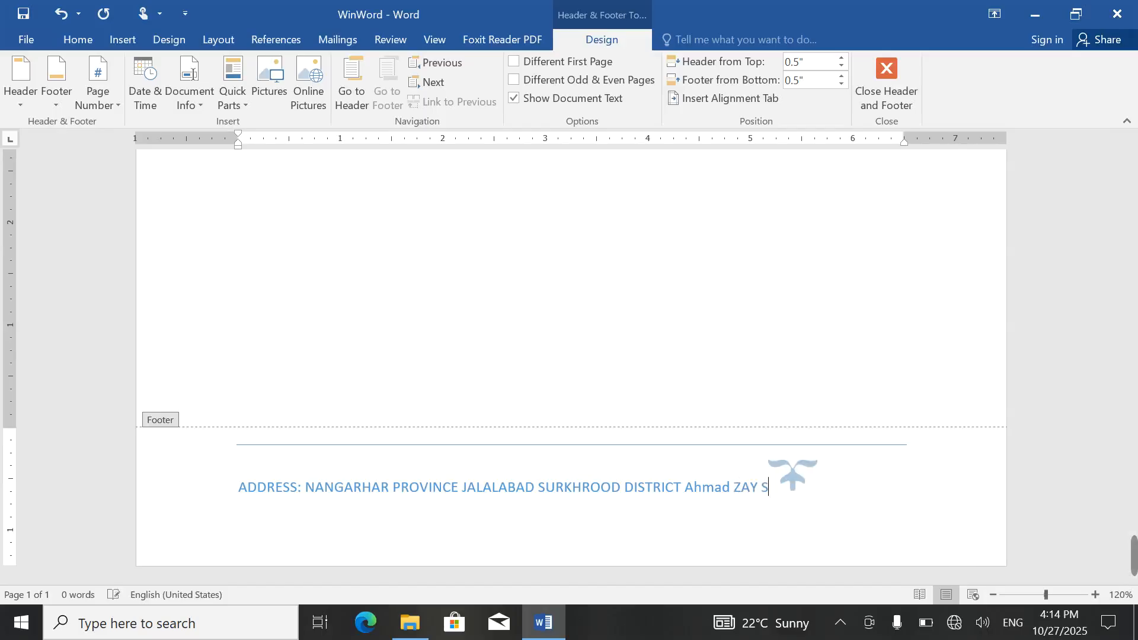
pyautogui.write('TOP')
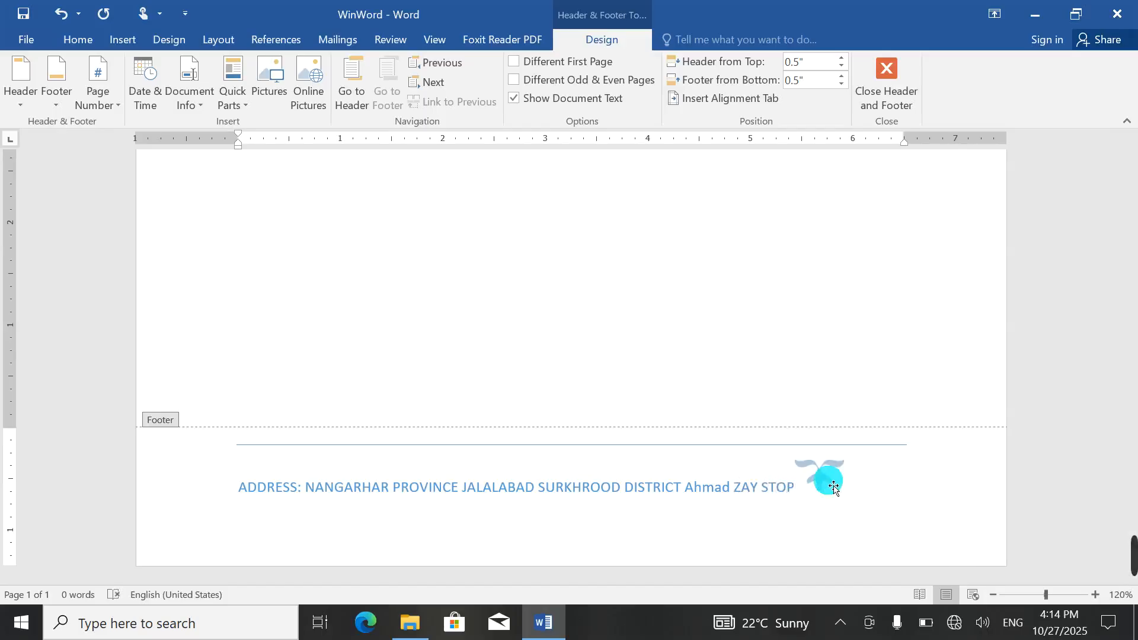
pyautogui.click(819, 474)
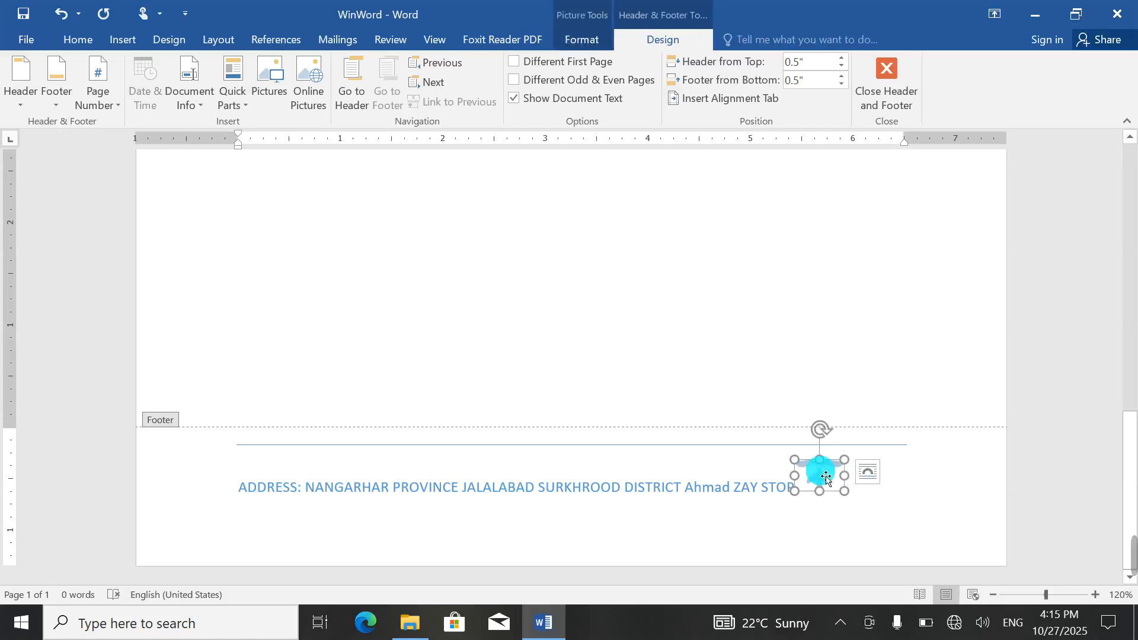
# Step: Delete the footer logo, then insert a bottom-right page number and undo it
pyautogui.press('Delete')
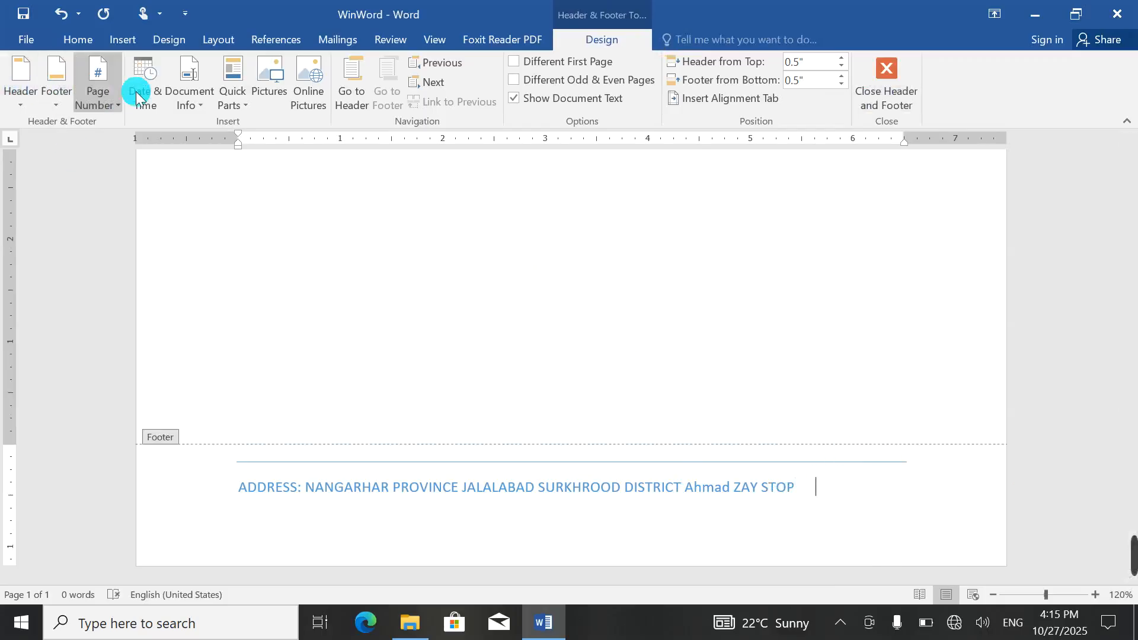
pyautogui.click(106, 97)
pyautogui.moveTo(122, 124)
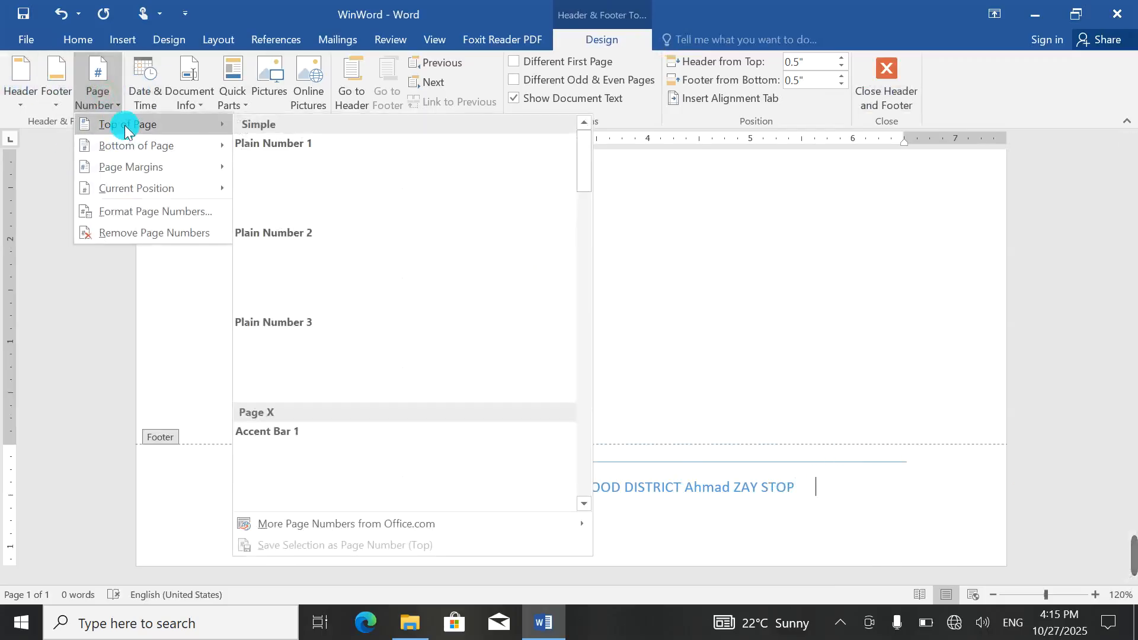
pyautogui.moveTo(128, 145)
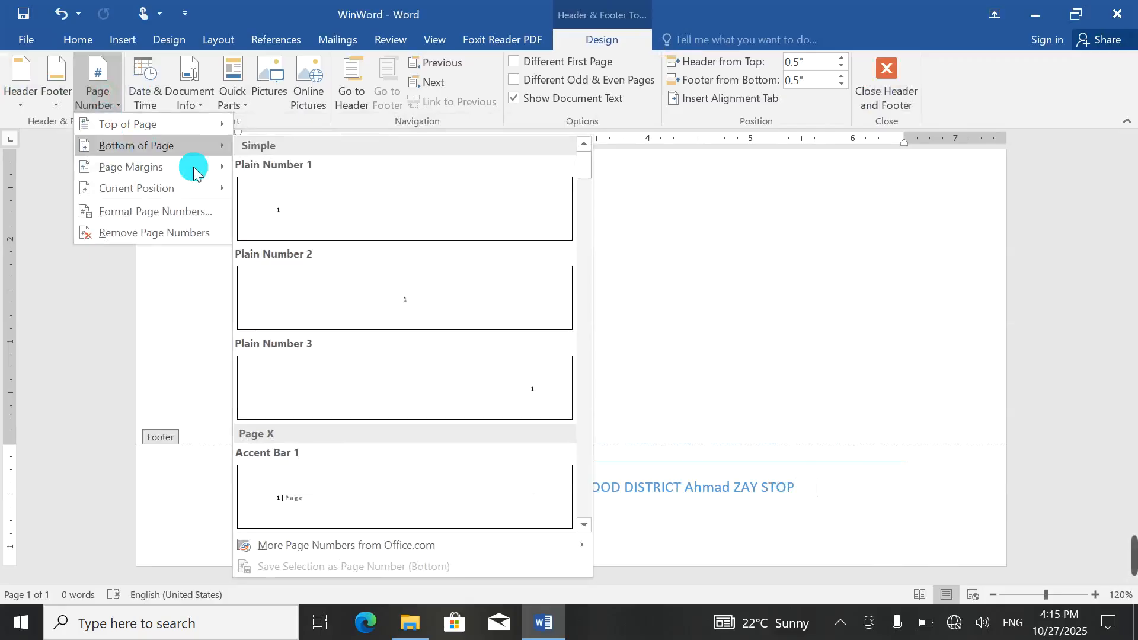
pyautogui.click(461, 376)
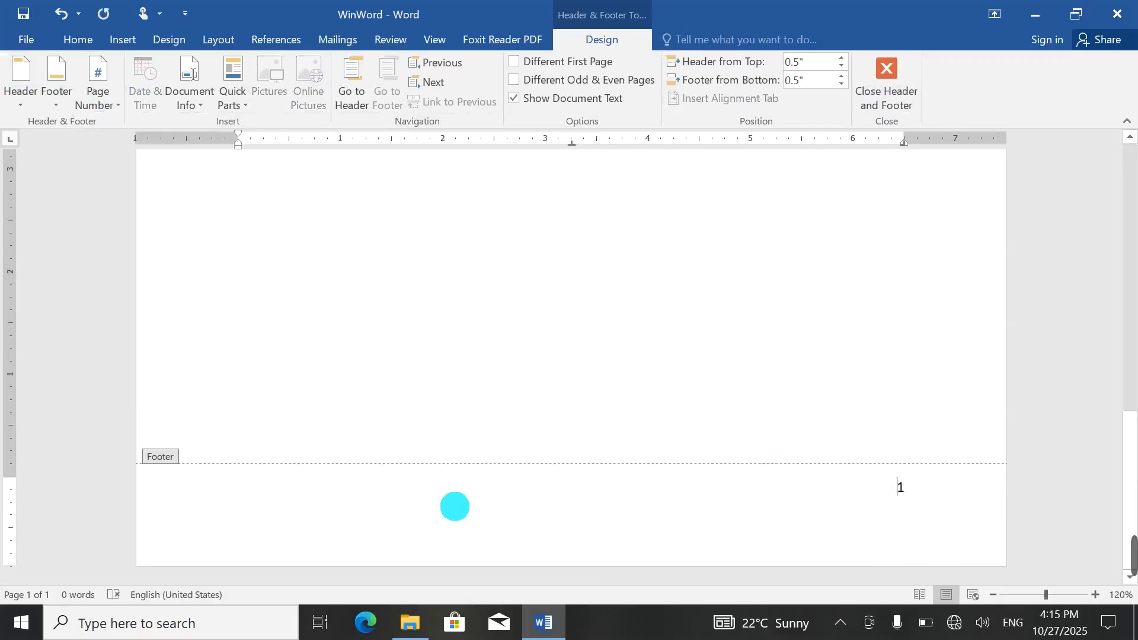
pyautogui.hotkey('ctrl', 'z')
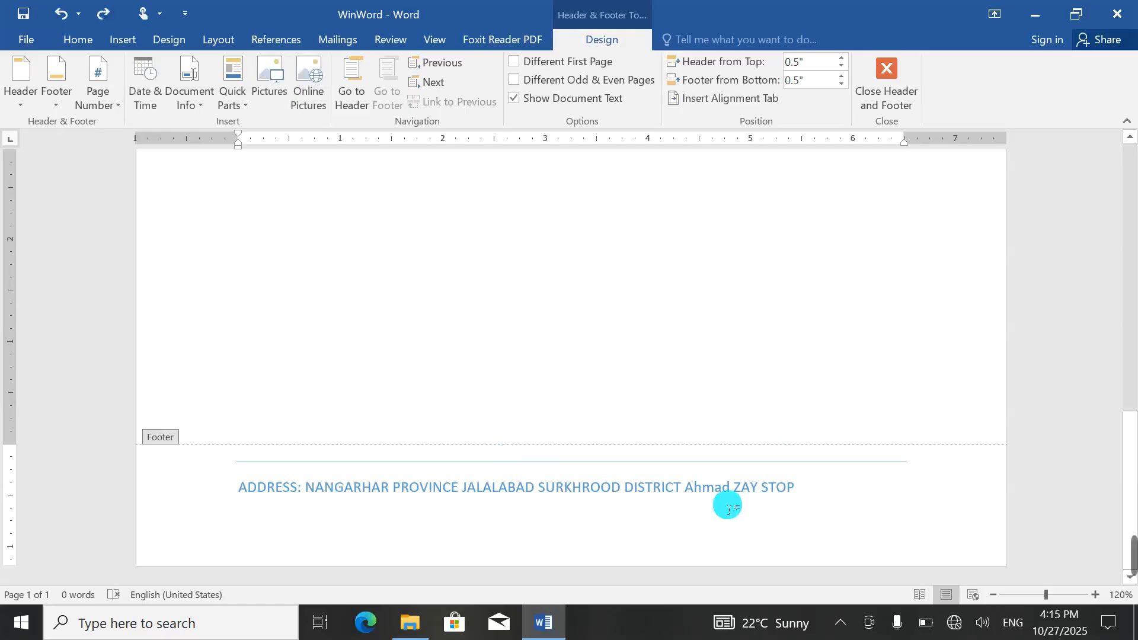
# Step: Apply the Grid footer so the page number reads Page 1 | 1 at the right
pyautogui.click(52, 74)
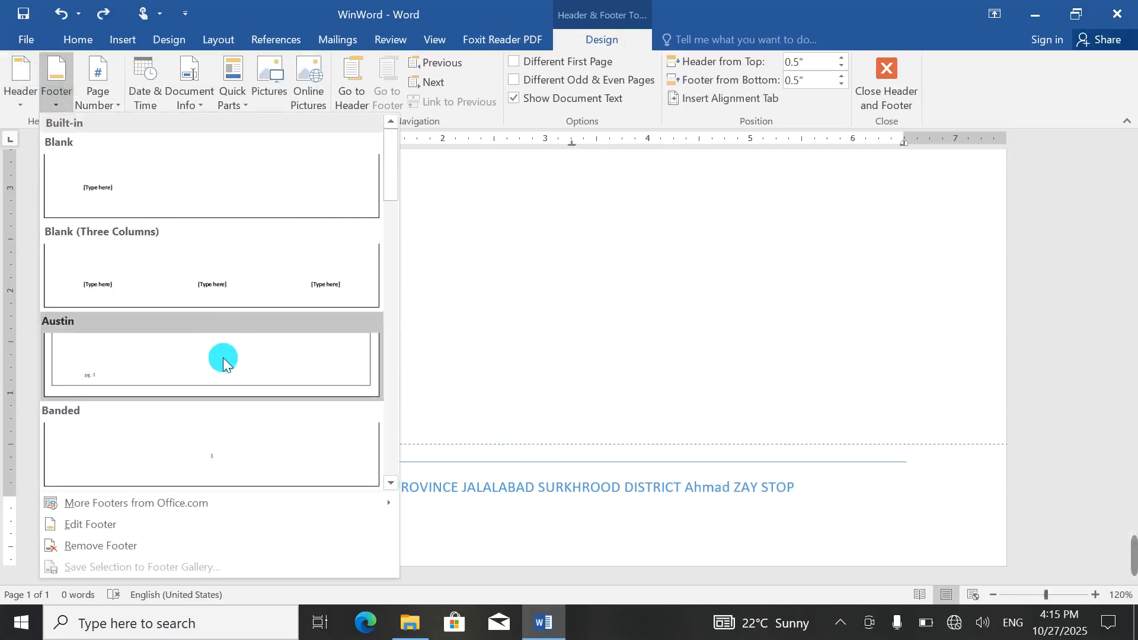
pyautogui.moveTo(386, 177); pyautogui.dragTo(394, 282)
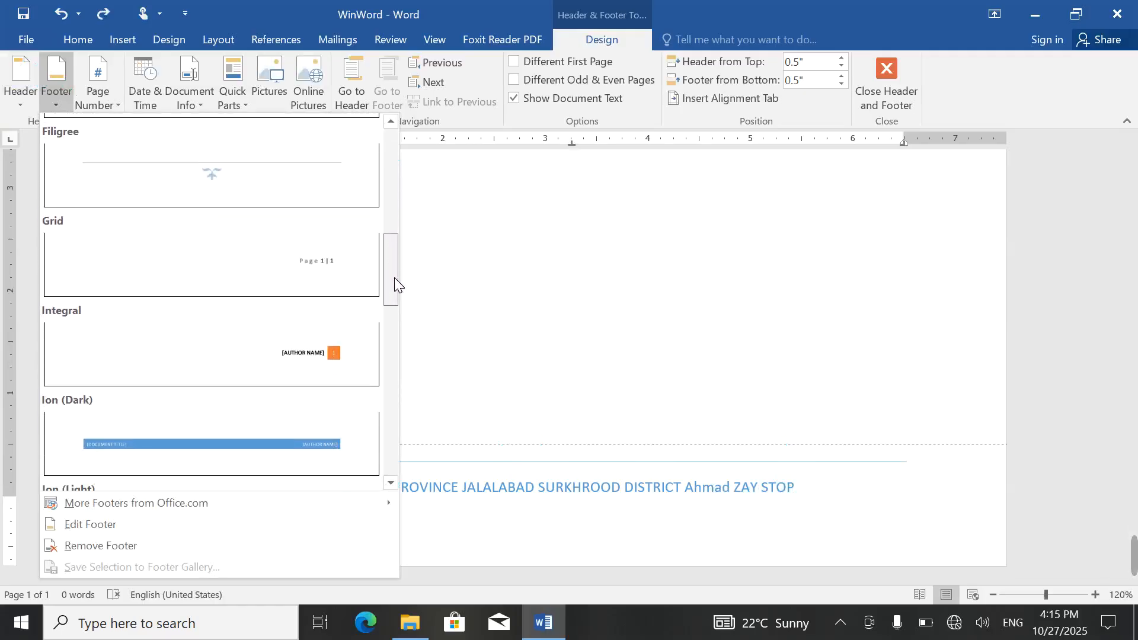
pyautogui.click(362, 293)
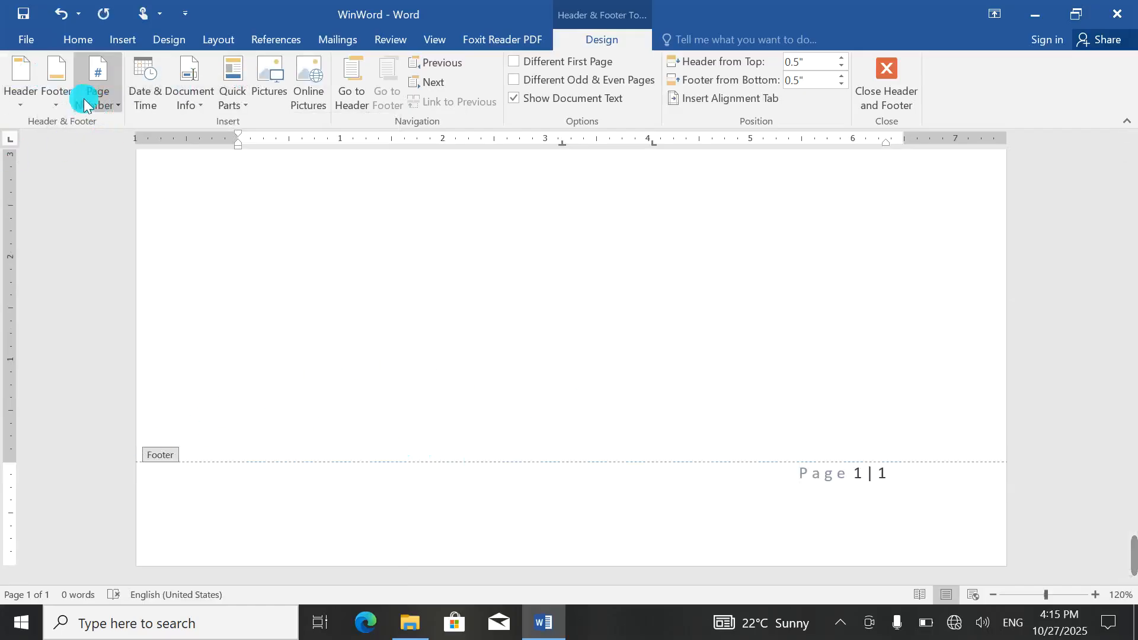
pyautogui.click(57, 89)
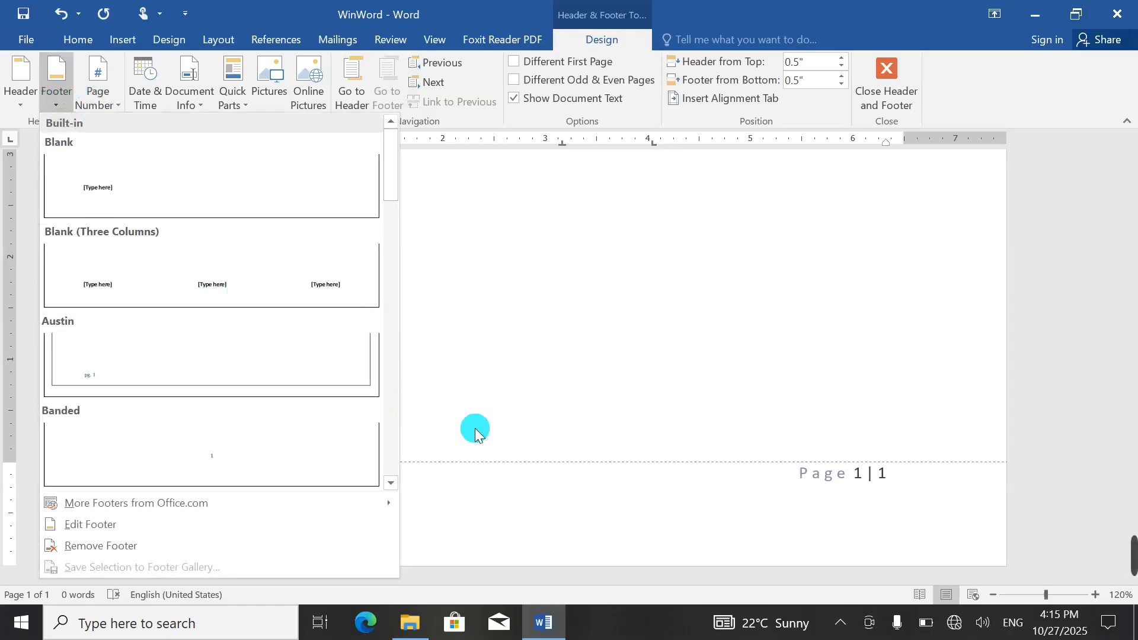
pyautogui.click(763, 497)
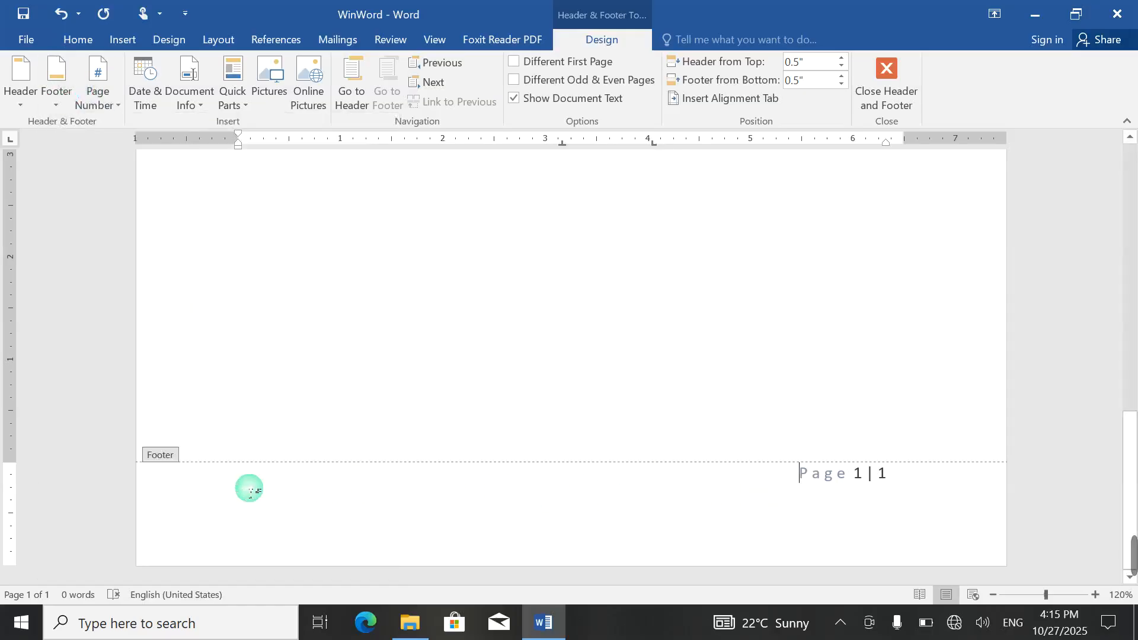
# Step: Type a few test letters at the footer's left margin and start a new line
pyautogui.click(236, 489)
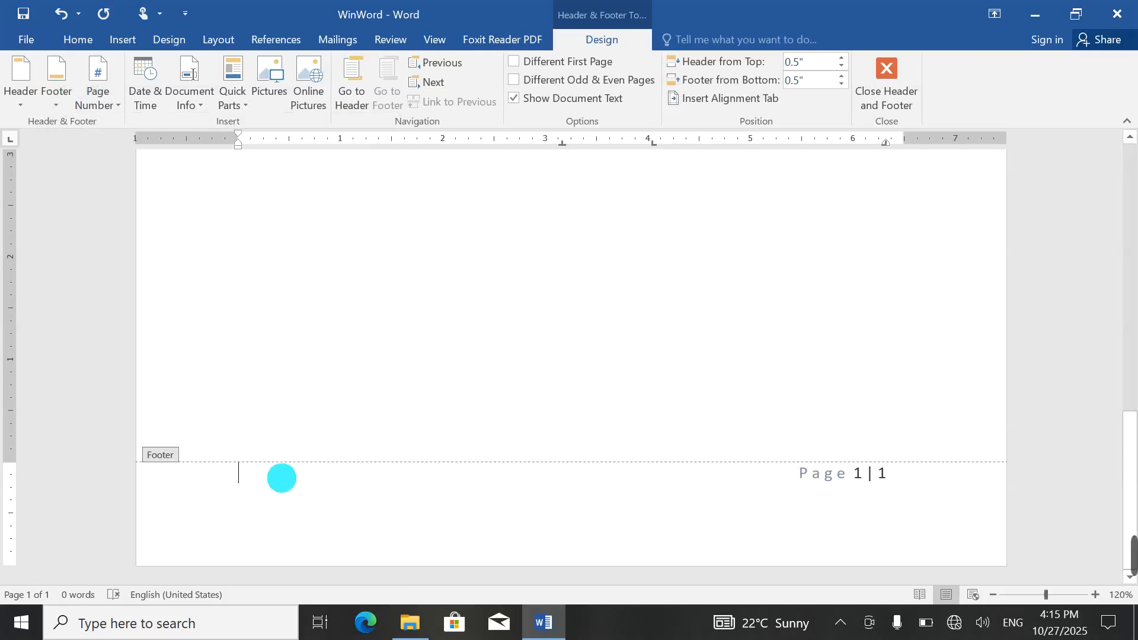
pyautogui.write('aD')
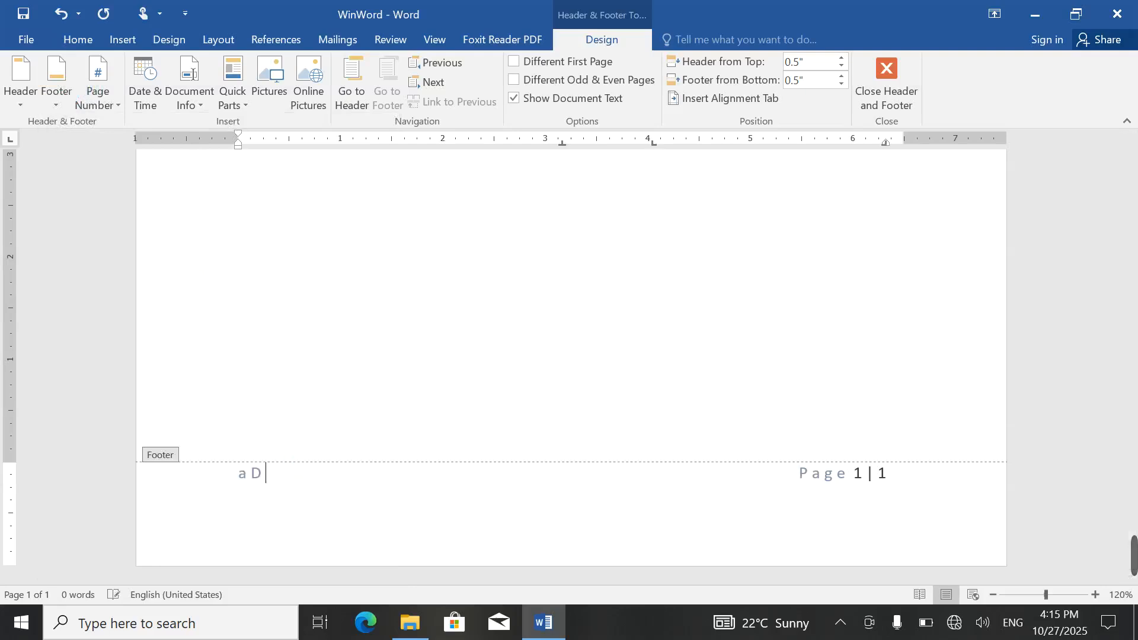
pyautogui.press('BackSpace')
pyautogui.press('BackSpace')
pyautogui.write('D')
pyautogui.press('BackSpace')
pyautogui.write('A')
pyautogui.press('BackSpace')
pyautogui.write('a')
pyautogui.press('Return')
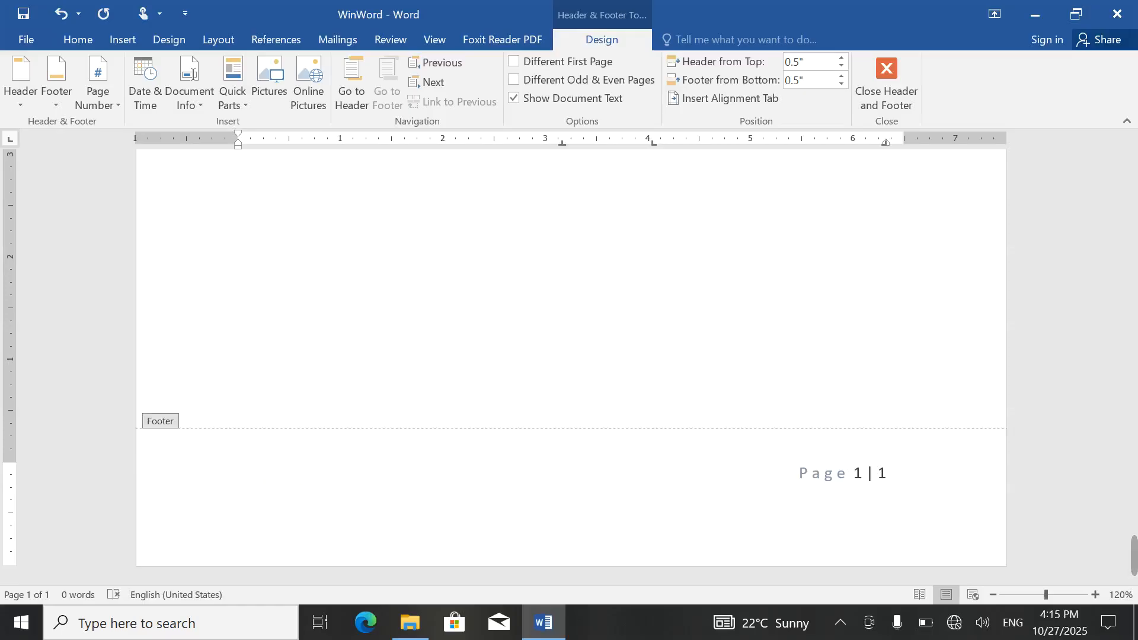
pyautogui.write('A')
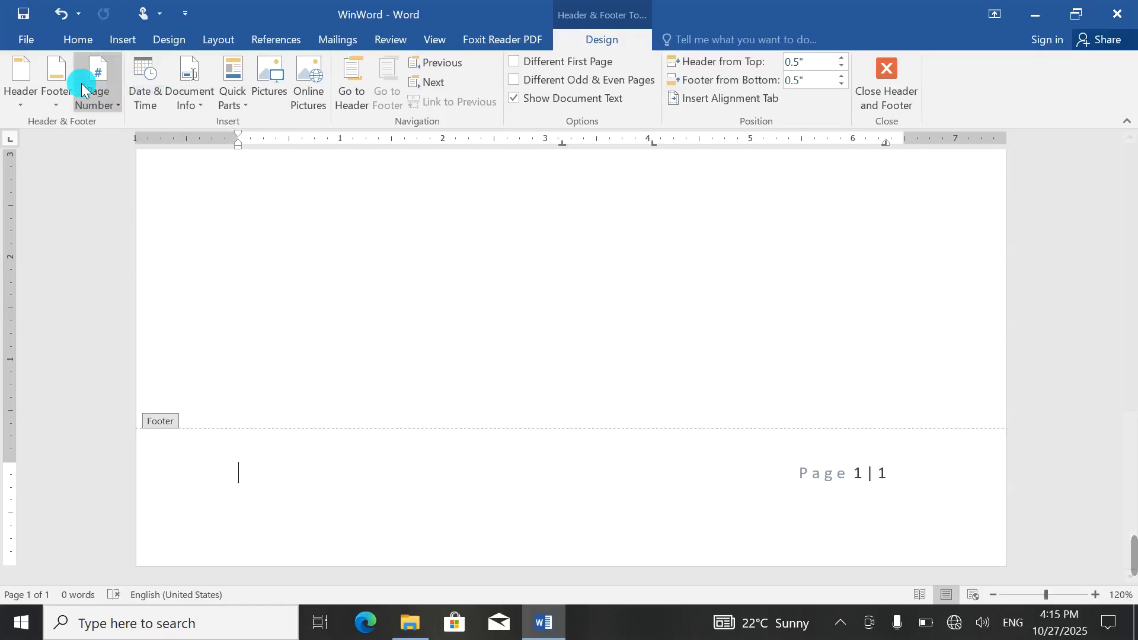
# Step: Apply the ViewMaster (Horizontal) footer with its date and page box, then type on the line below
pyautogui.click(54, 92)
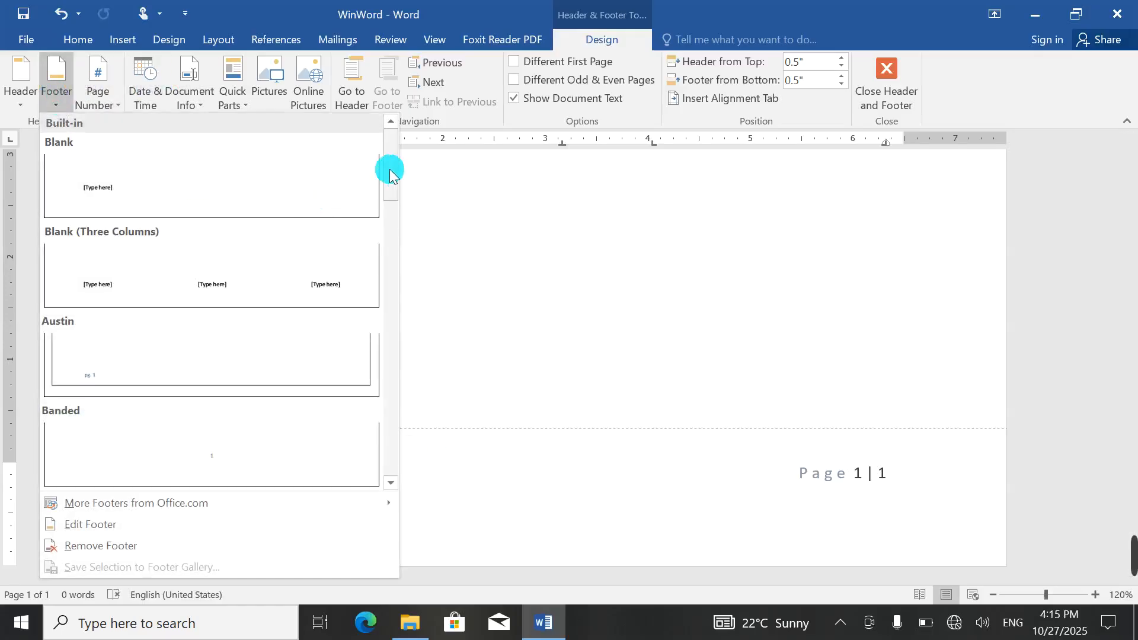
pyautogui.moveTo(389, 167); pyautogui.dragTo(415, 463)
pyautogui.click(302, 303)
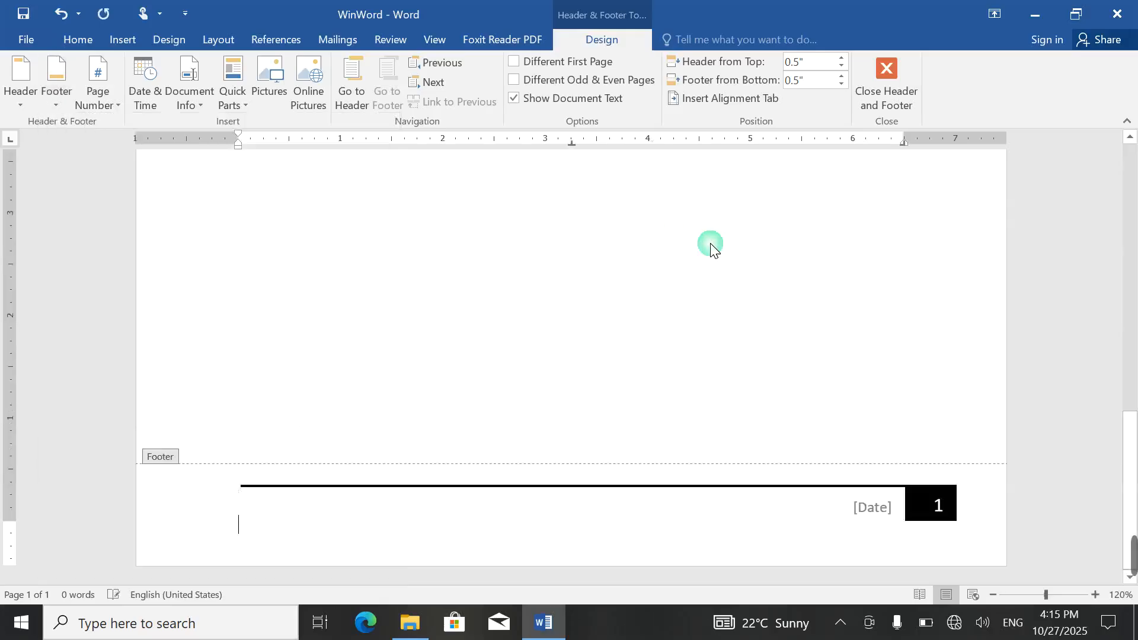
pyautogui.click(423, 498)
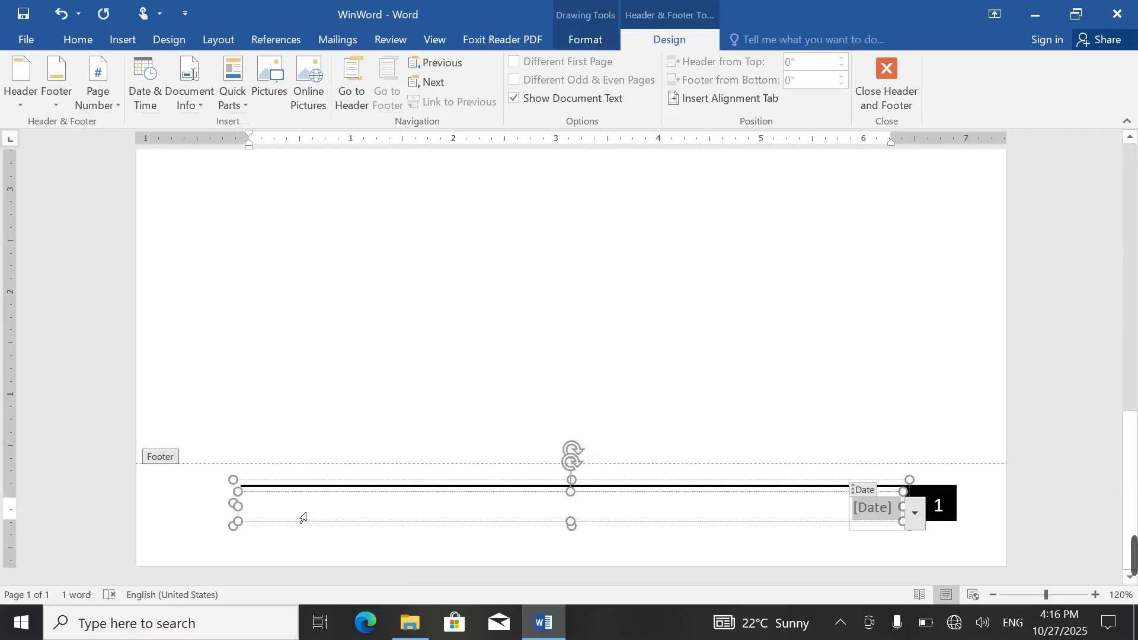
pyautogui.click(248, 505)
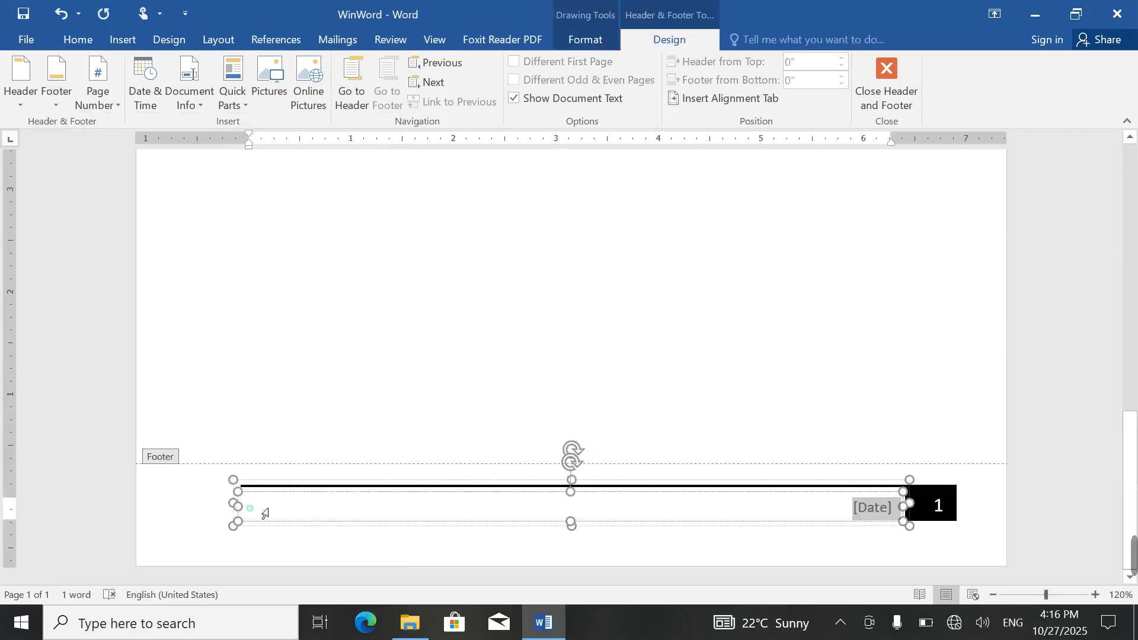
pyautogui.doubleClick(261, 547)
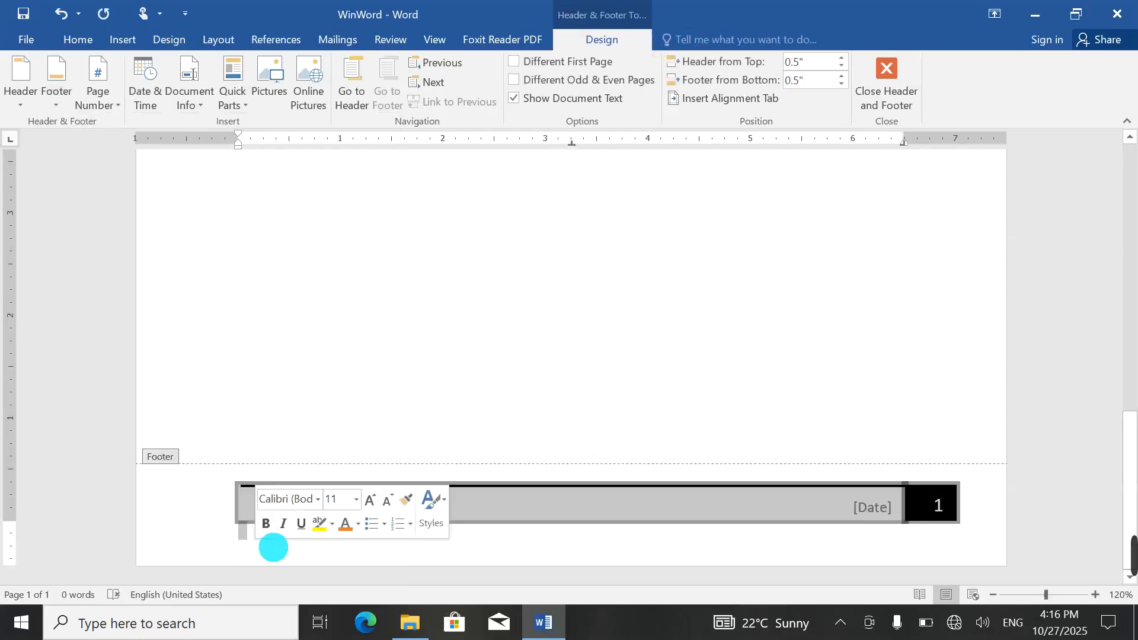
pyautogui.click(309, 528)
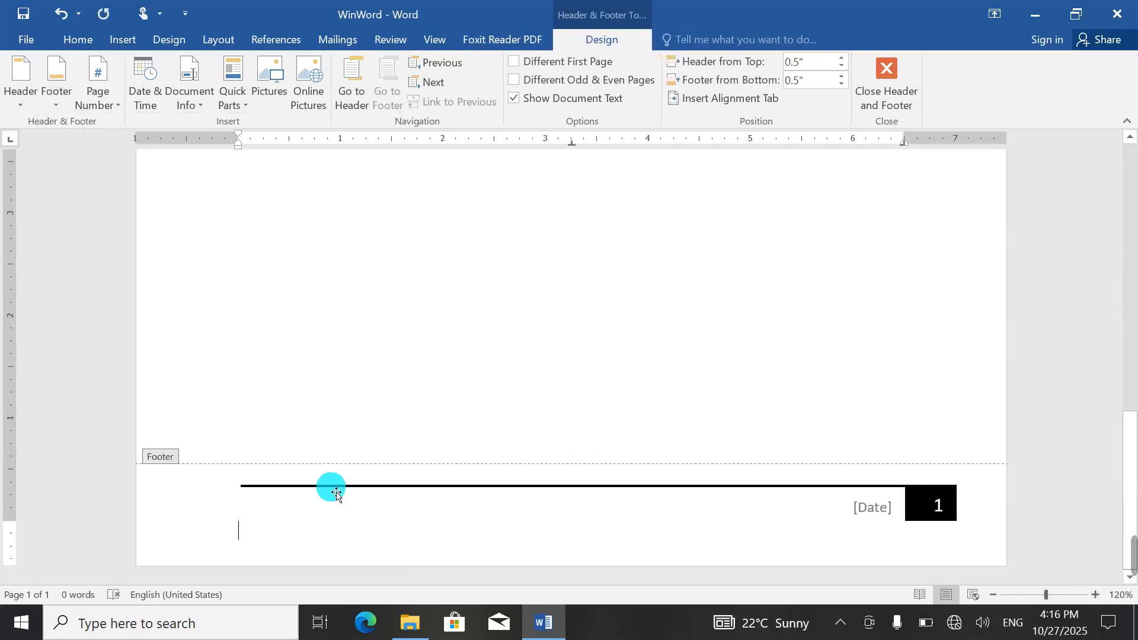
pyautogui.write('Address:')
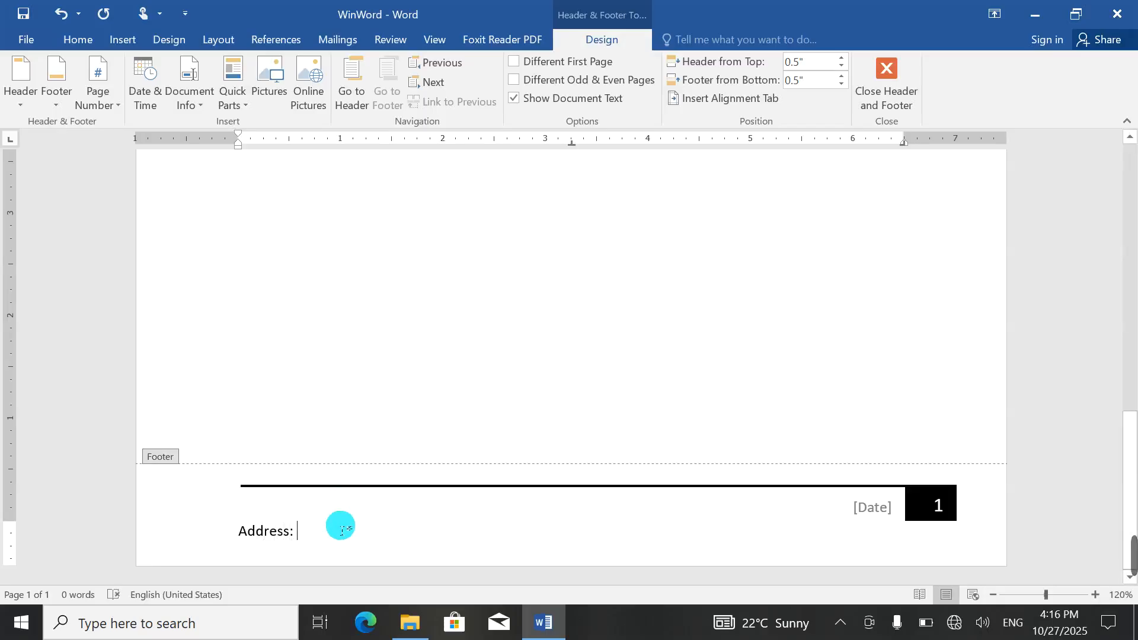
# Step: Select and delete 'Address' on the line below the footer rule, leaving the colon
pyautogui.hotkey('ctrl', 'a')
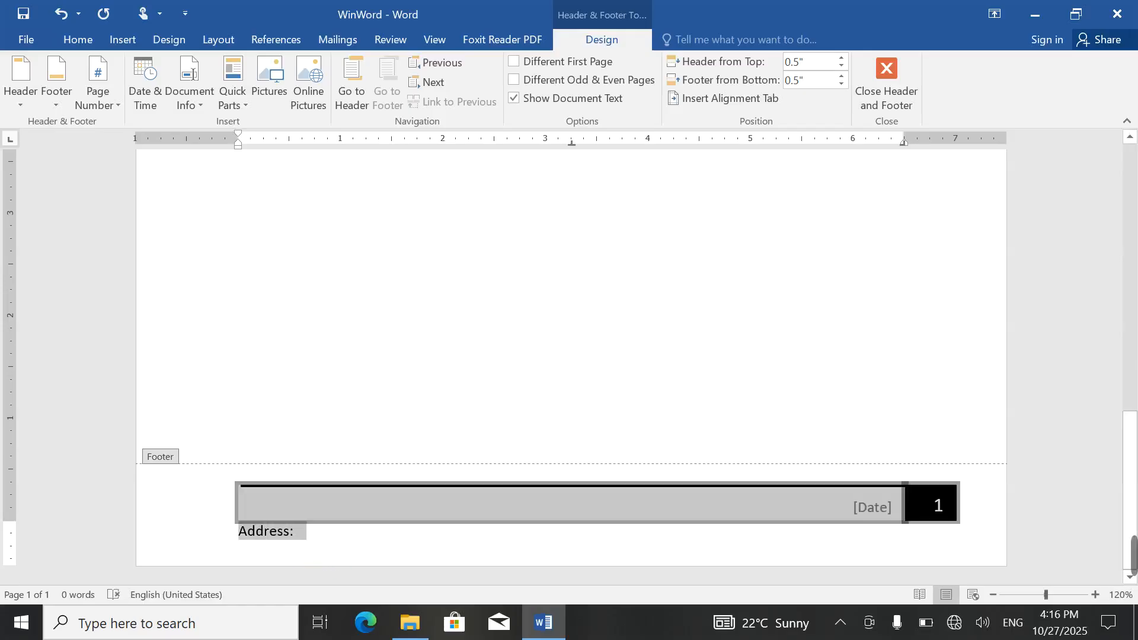
pyautogui.click(253, 535)
pyautogui.doubleClick(254, 535)
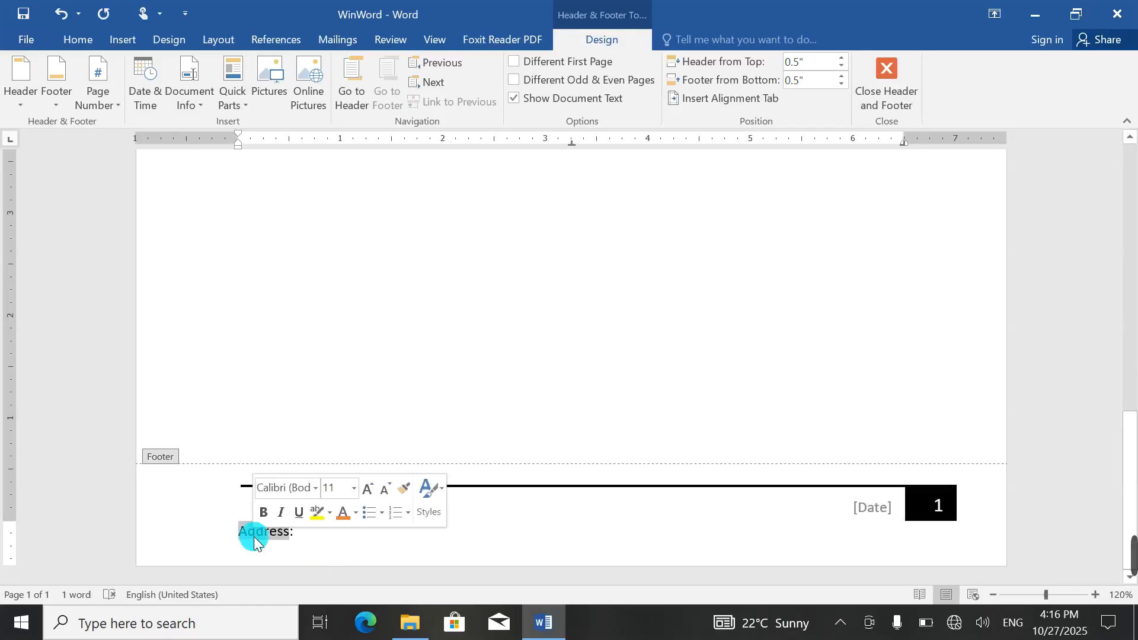
pyautogui.press('BackSpace')
pyautogui.moveTo(270, 539); pyautogui.dragTo(221, 529)
pyautogui.click(239, 538)
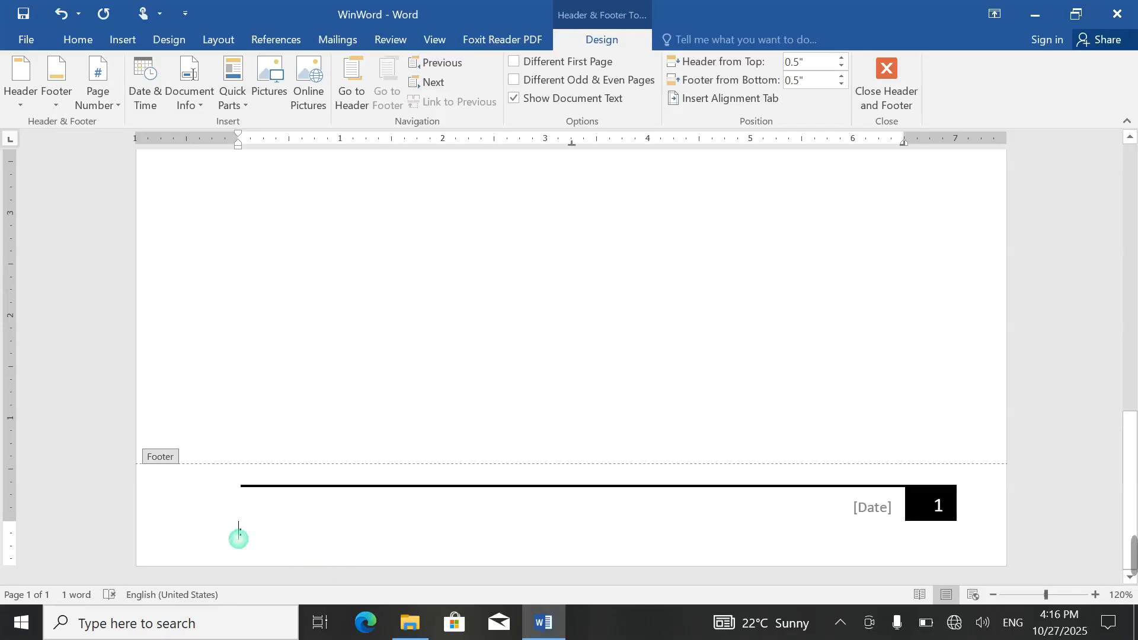
pyautogui.doubleClick(242, 540)
pyautogui.click(239, 538)
pyautogui.click(240, 536)
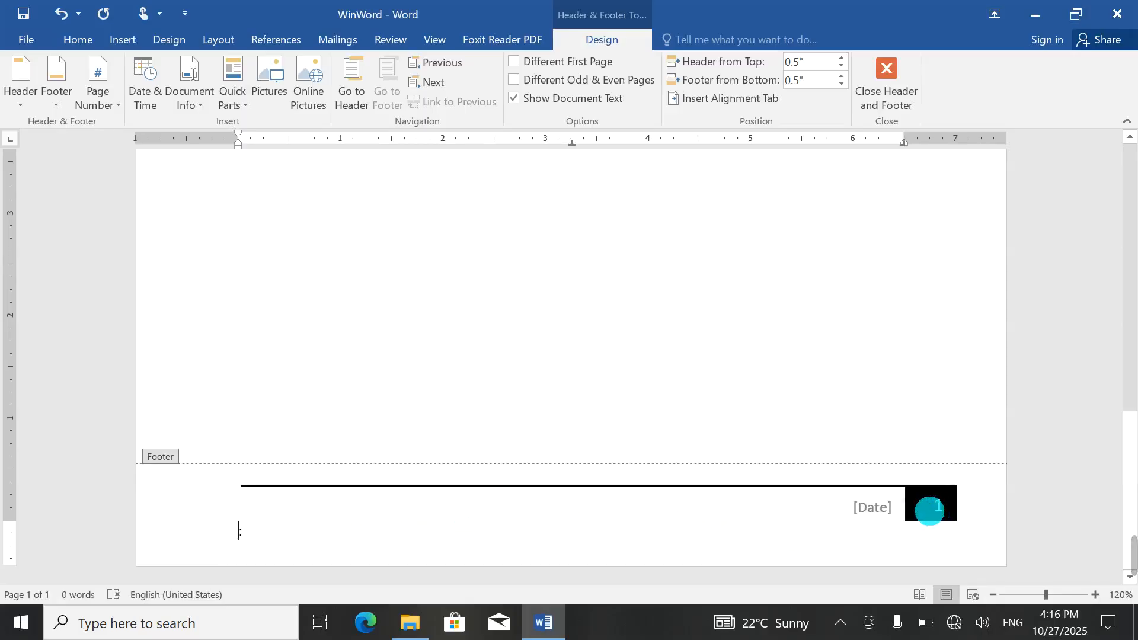
# Step: Fill the footer [Date] control with today's date, October 27, 2025
pyautogui.click(873, 508)
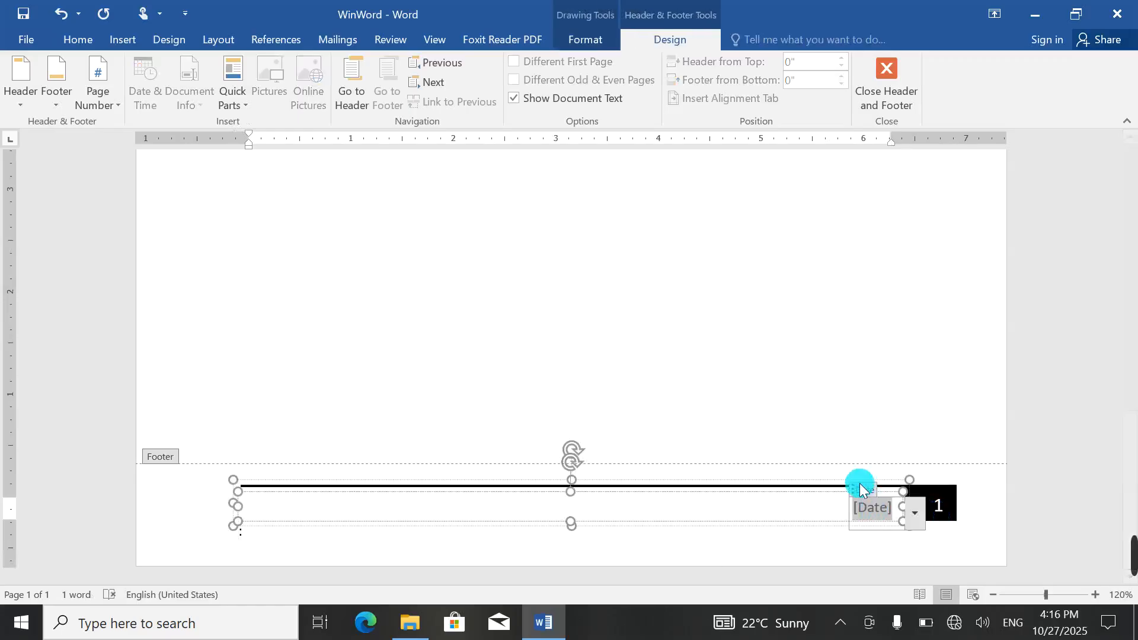
pyautogui.click(914, 512)
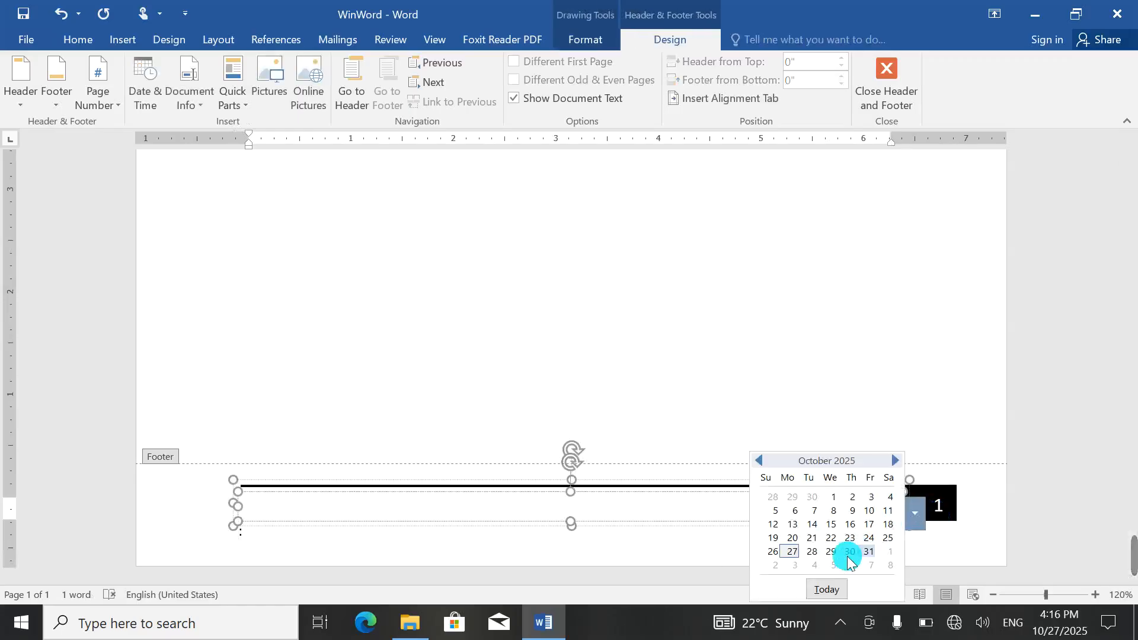
pyautogui.click(832, 590)
pyautogui.doubleClick(871, 415)
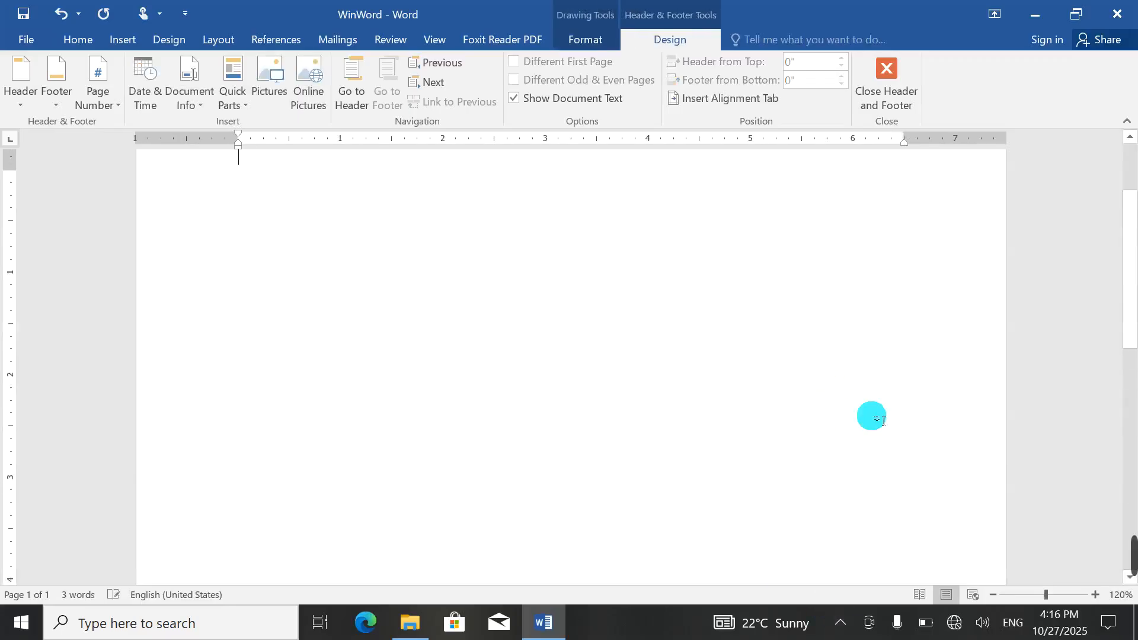
pyautogui.scroll(-8, 714, 474)
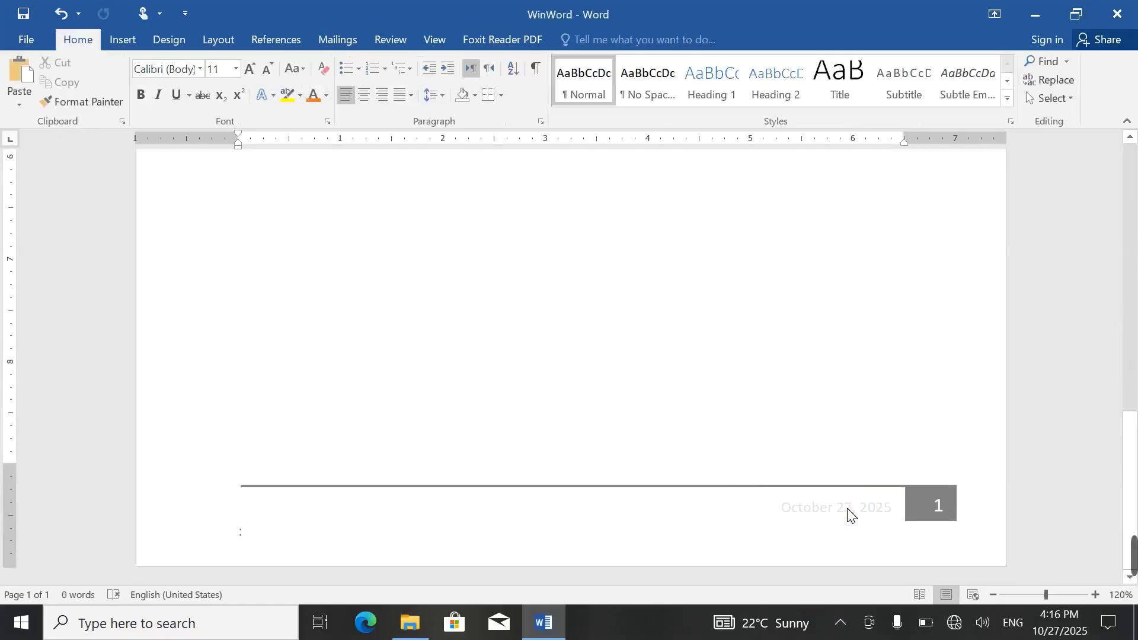
# Step: Color the footer date orange and open the print preview
pyautogui.doubleClick(848, 511)
pyautogui.click(859, 510)
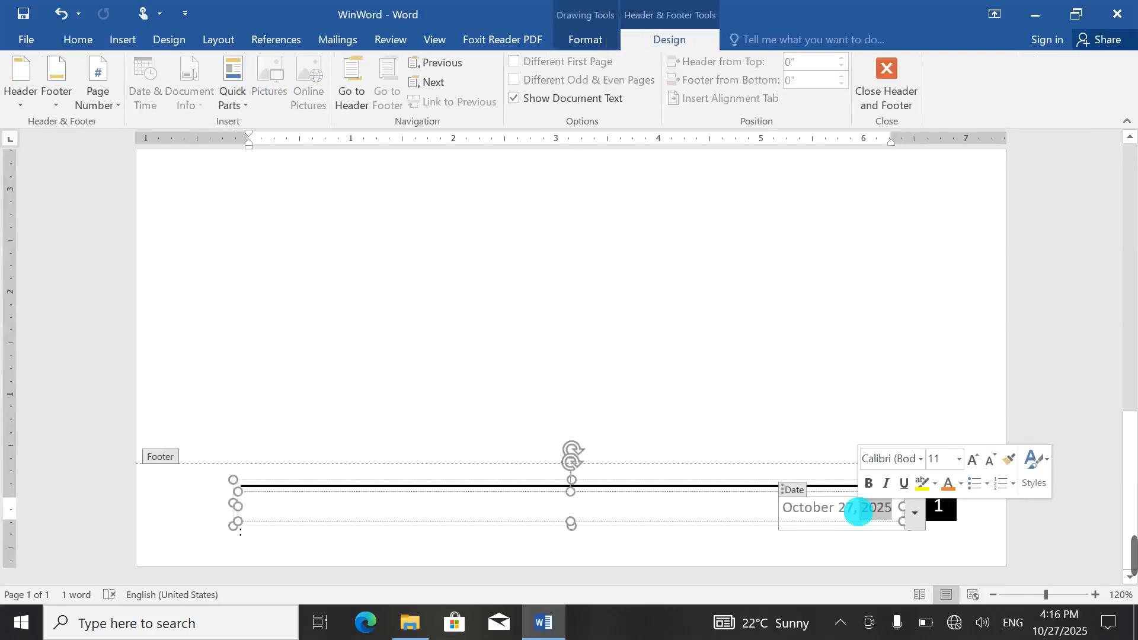
pyautogui.click(873, 505)
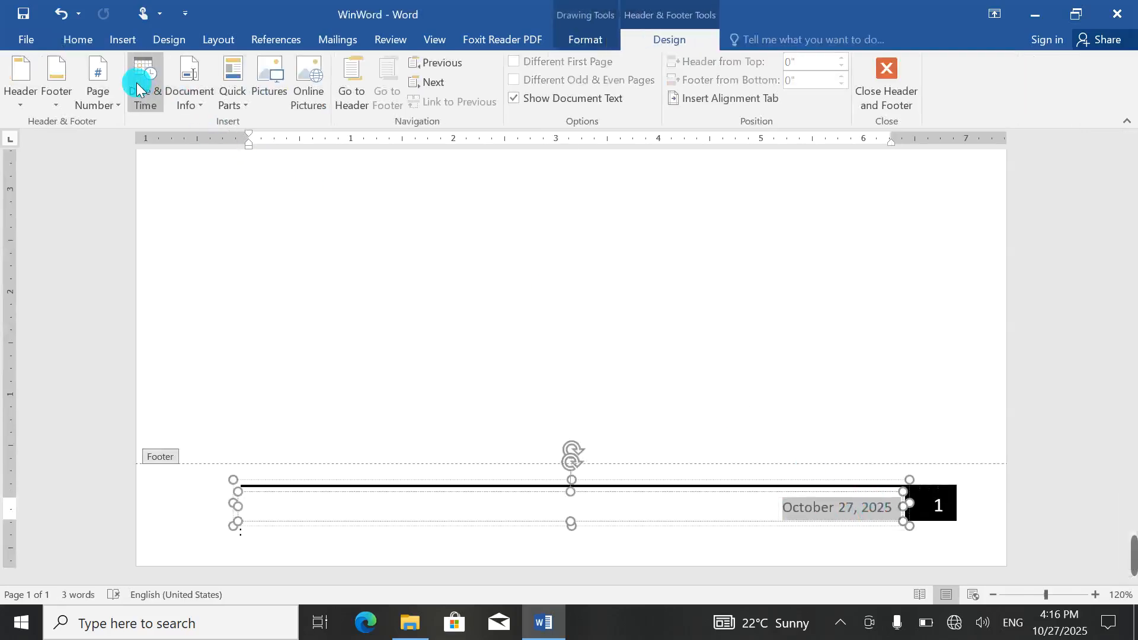
pyautogui.click(80, 39)
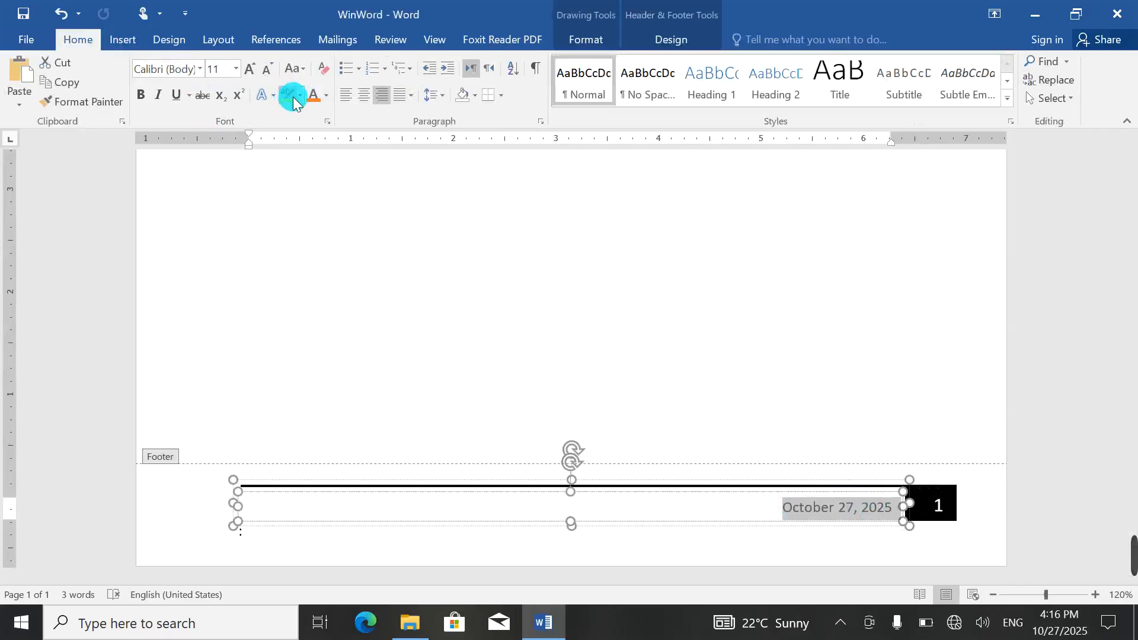
pyautogui.click(312, 97)
pyautogui.doubleClick(679, 356)
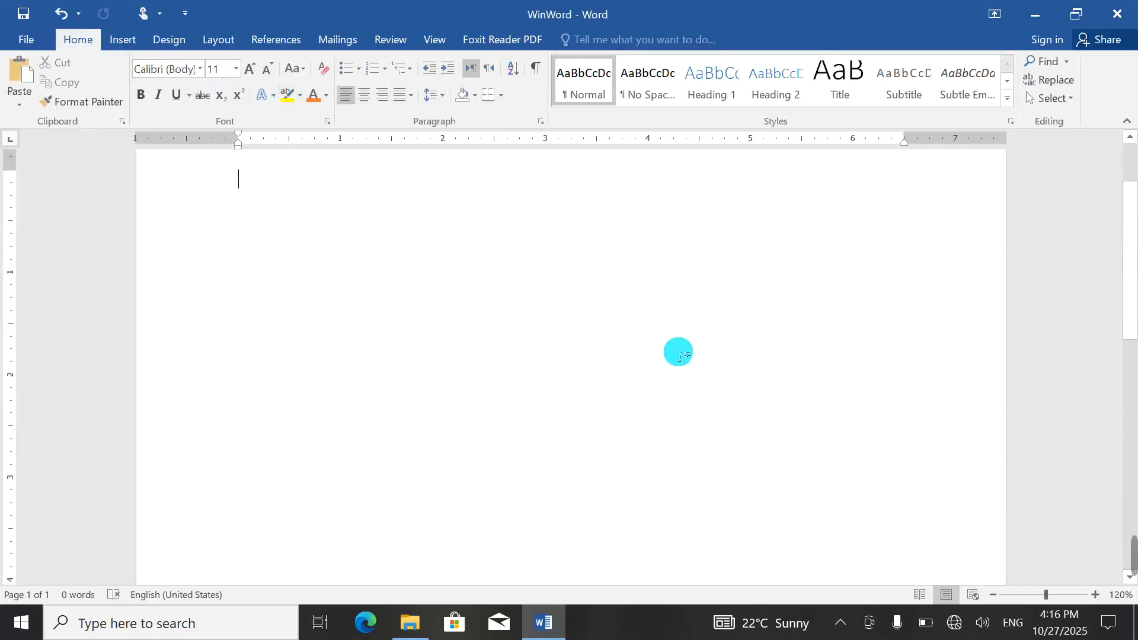
pyautogui.scroll(-10, 678, 353)
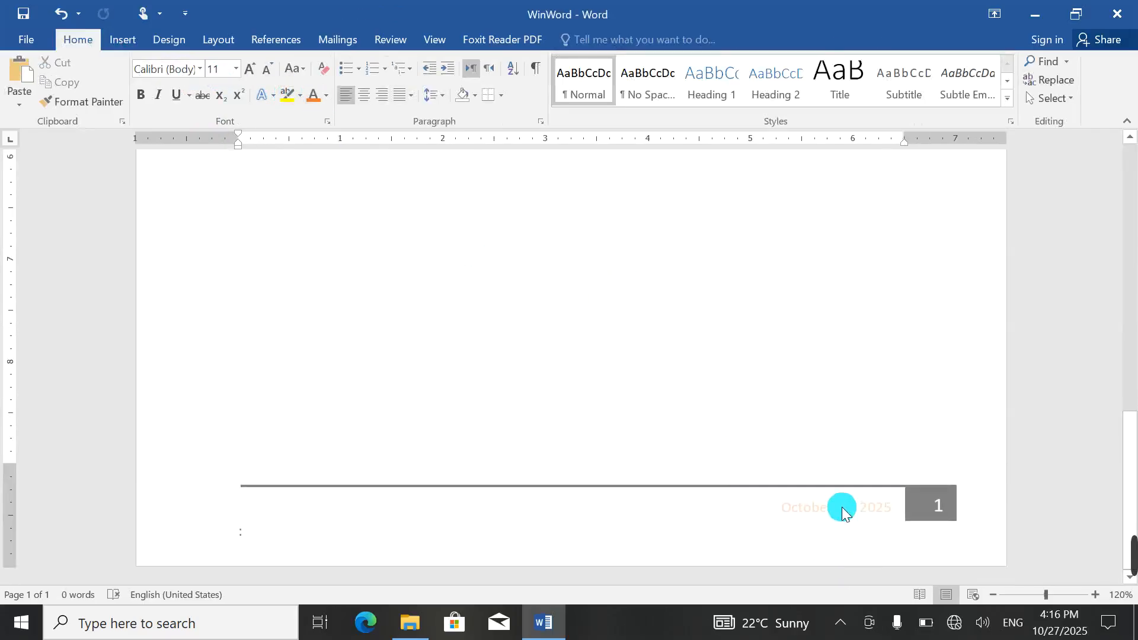
pyautogui.hotkey('ctrl', 'p')
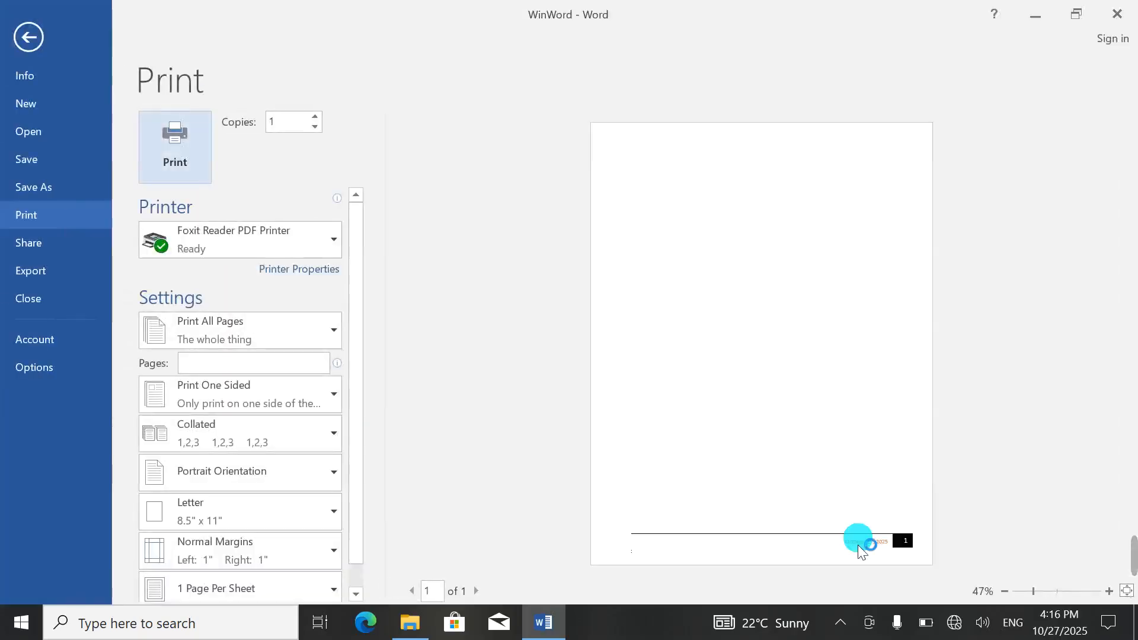
# Step: Zoom the print preview onto the footer, return to the document, then undo and redo the last change
pyautogui.click(791, 457)
pyautogui.scroll(-3, 791, 457)
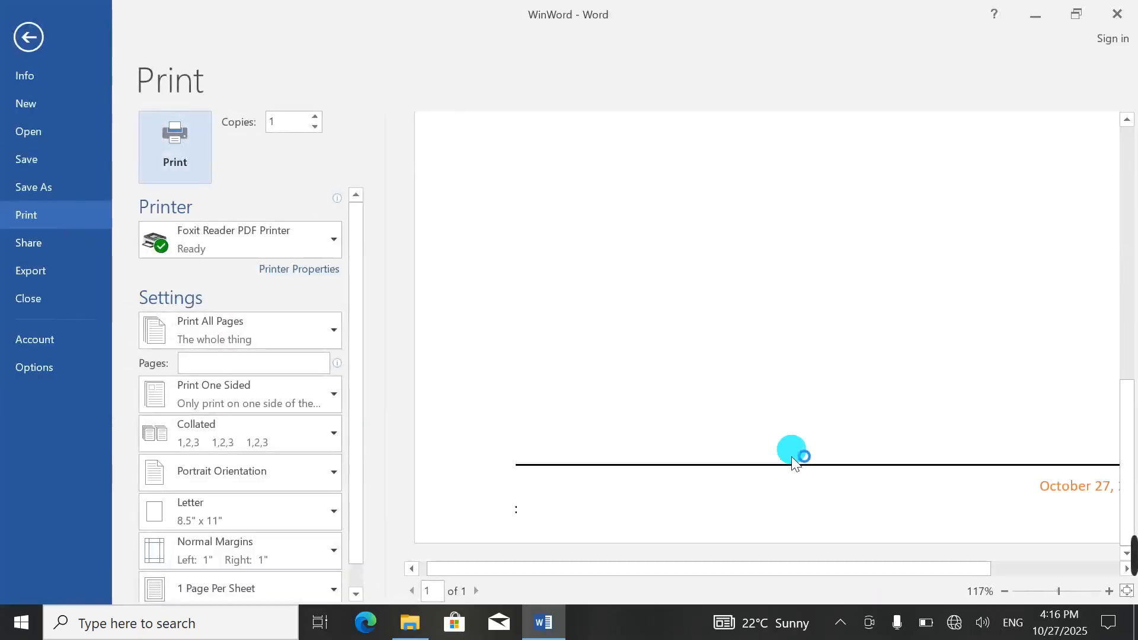
pyautogui.moveTo(871, 563); pyautogui.dragTo(988, 568)
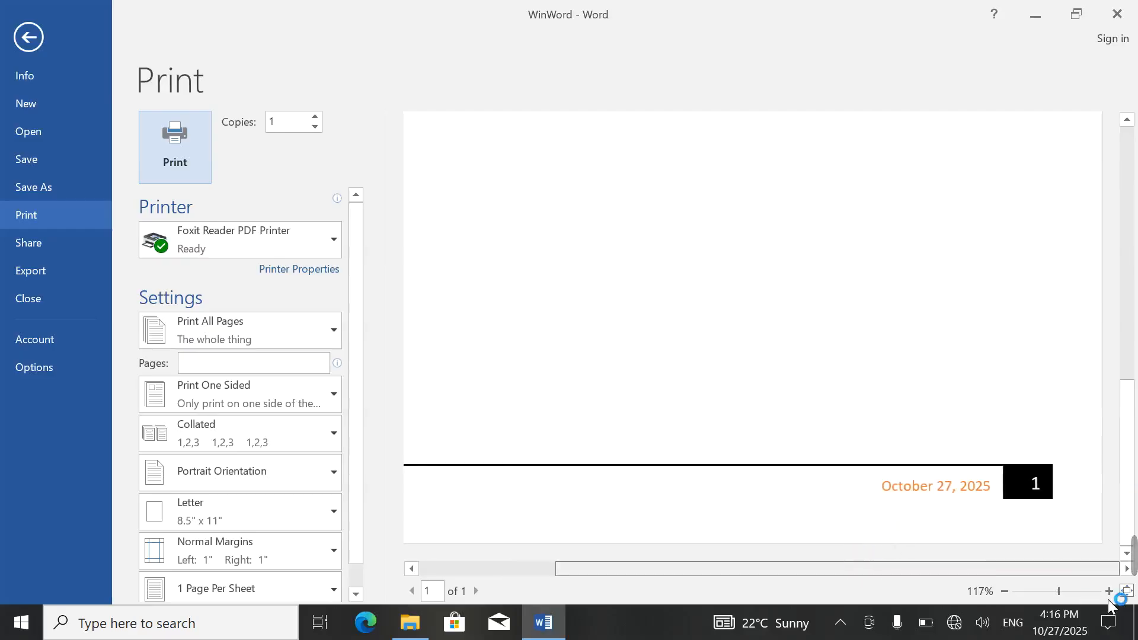
pyautogui.click(8, 24)
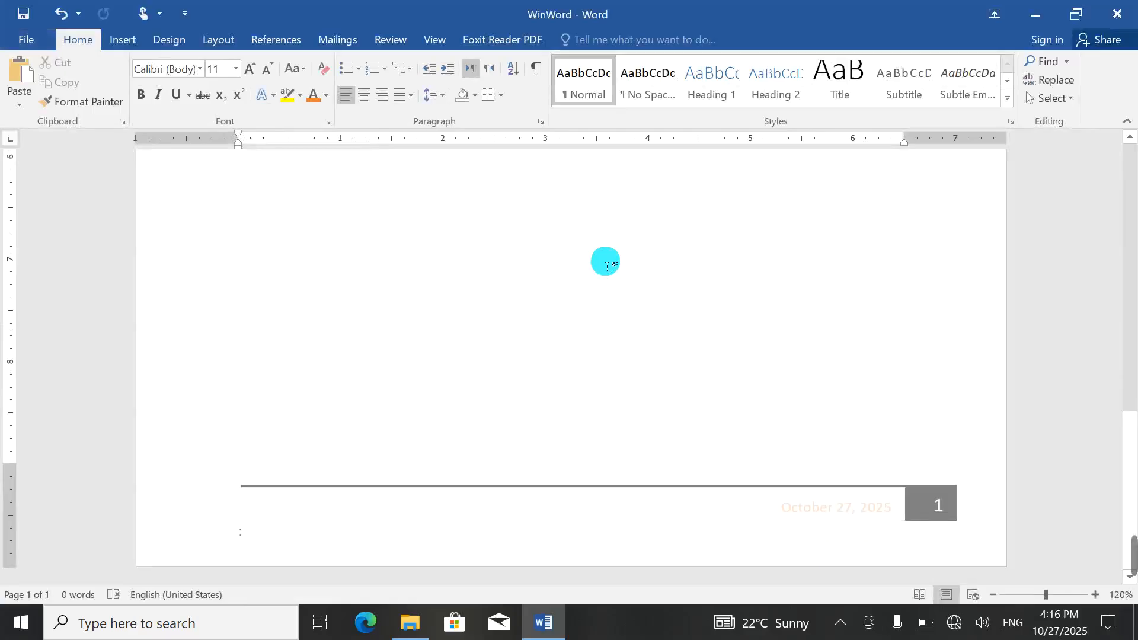
pyautogui.hotkey('ctrl', 'z')
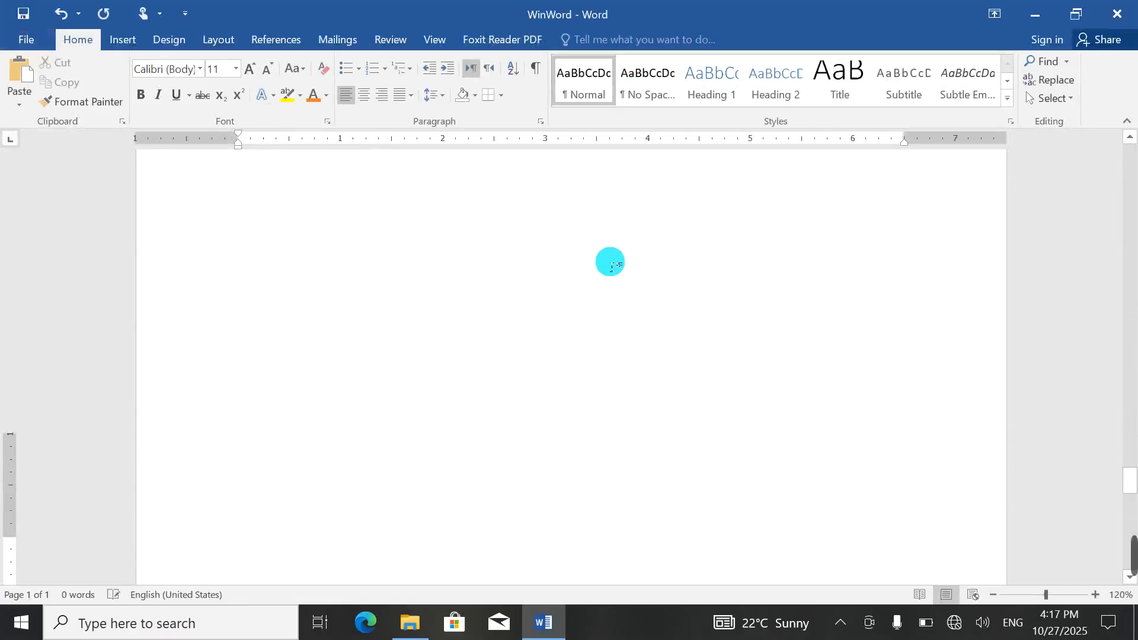
pyautogui.hotkey('ctrl', 'y')
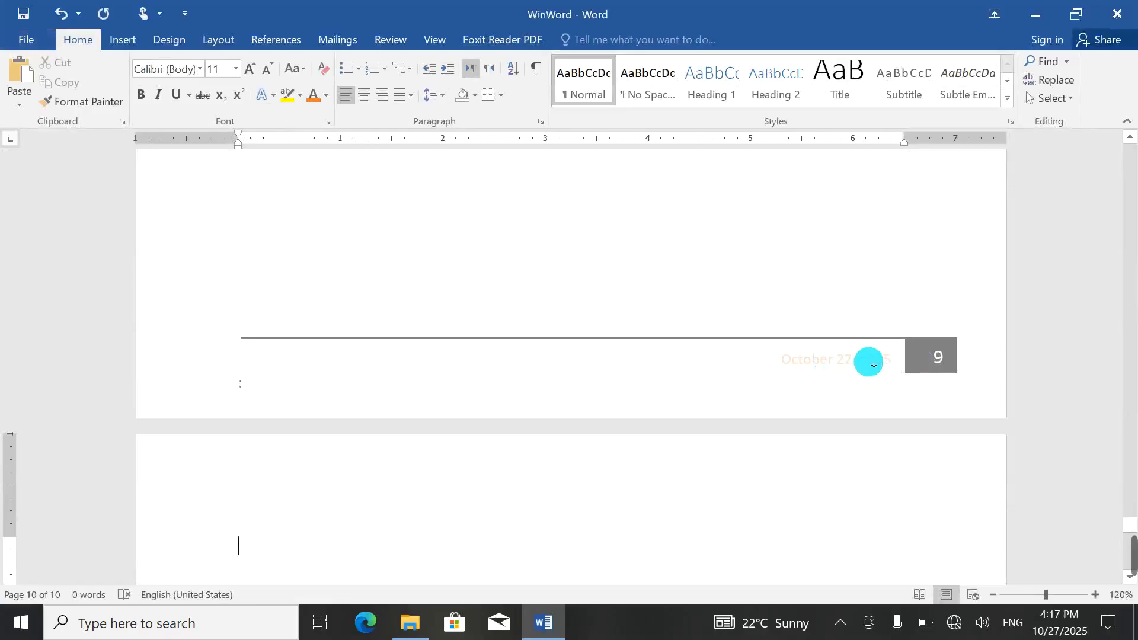
pyautogui.scroll(8, 880, 368)
# Step: Scroll through the footer design gallery and close it without choosing one
pyautogui.click(123, 41)
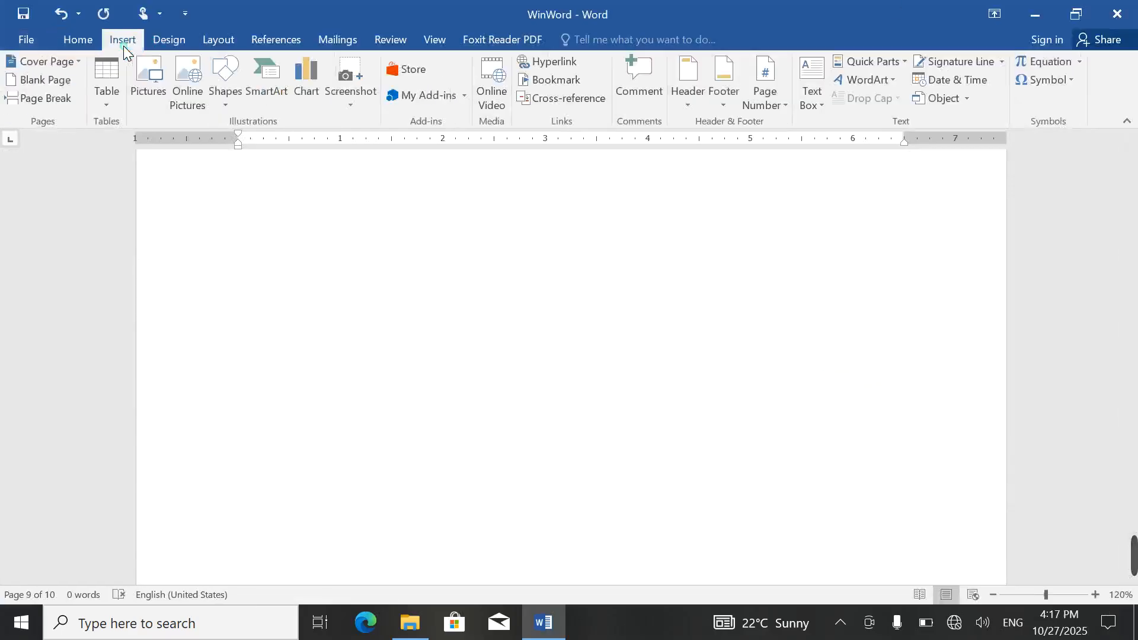
pyautogui.click(720, 101)
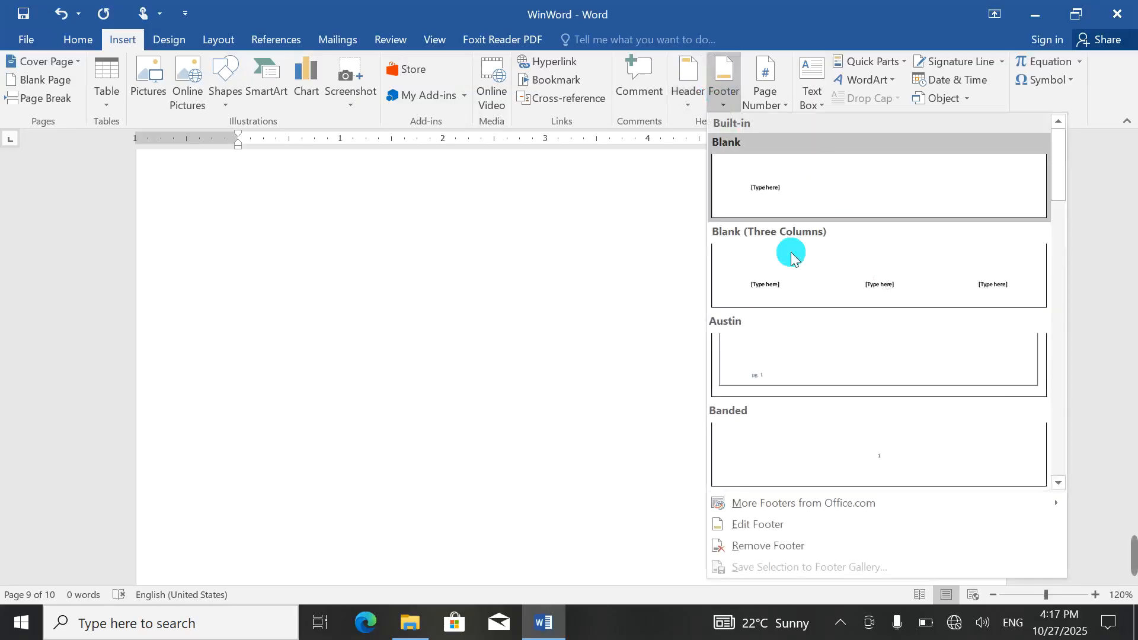
pyautogui.scroll(-5, 770, 424)
pyautogui.scroll(-5, 778, 403)
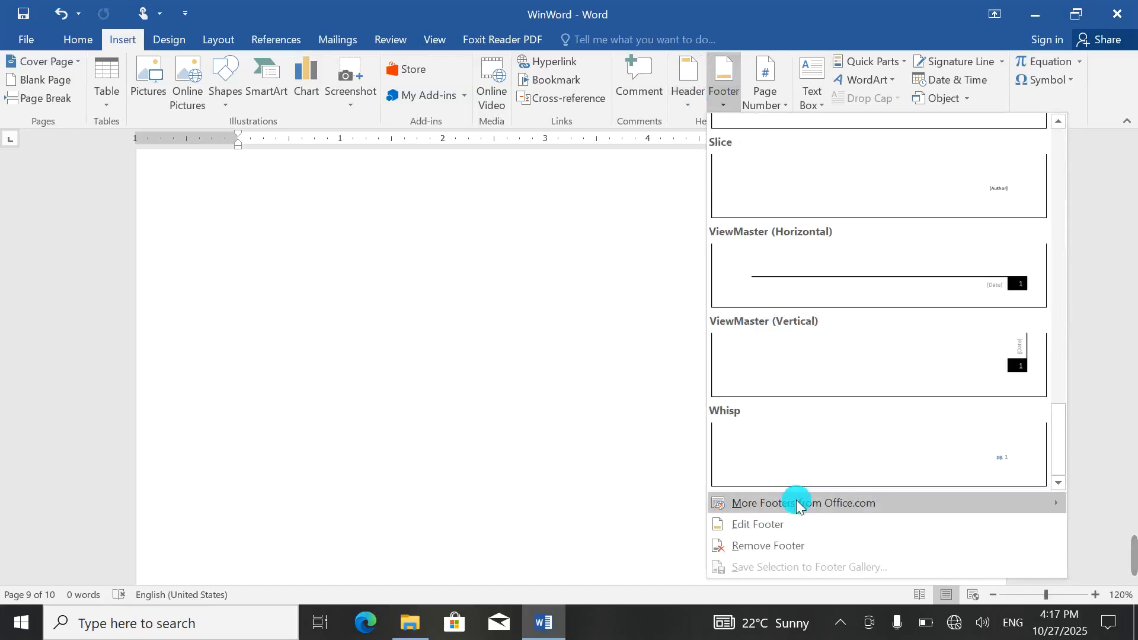
pyautogui.moveTo(798, 504)
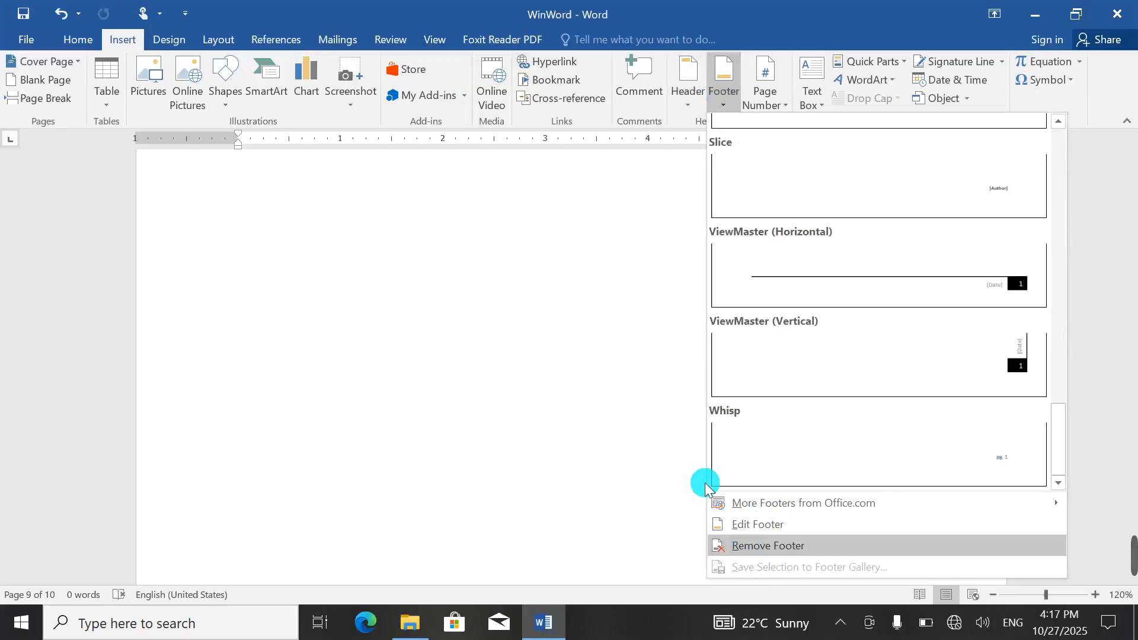
pyautogui.click(320, 256)
# Step: Close Word, discarding changes to both the document and the Building Blocks
pyautogui.click(1118, 15)
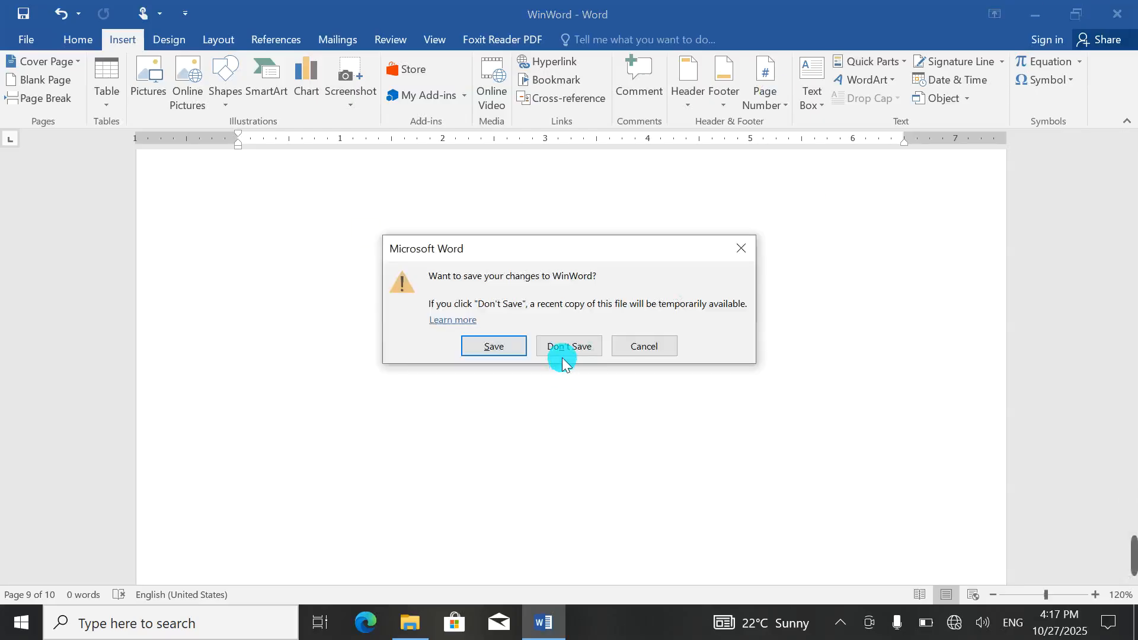
pyautogui.click(566, 349)
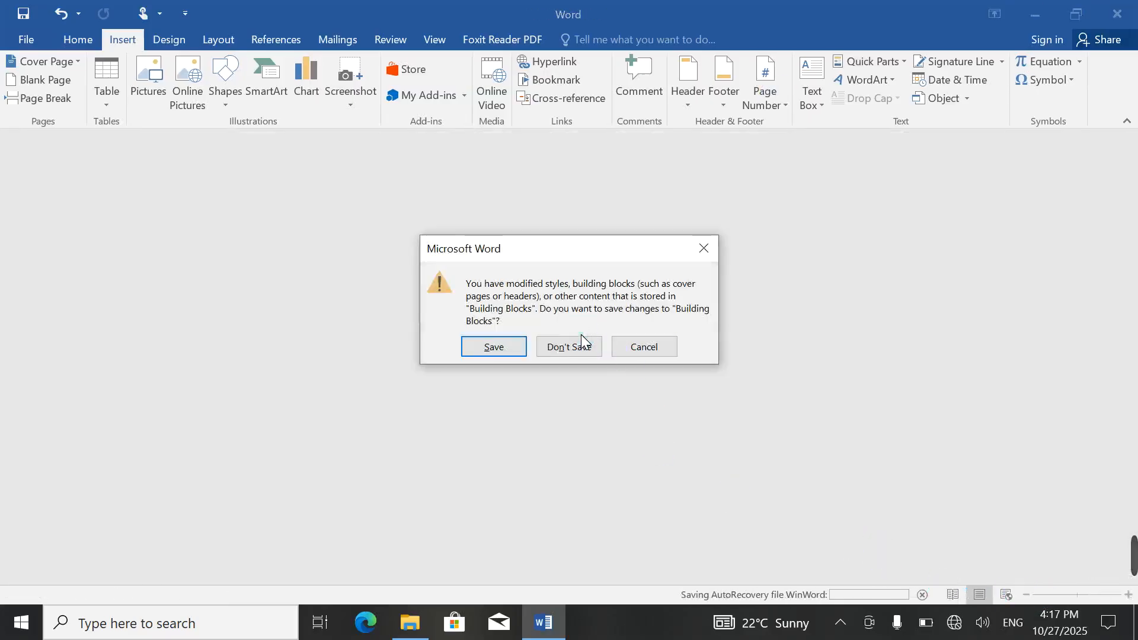
pyautogui.click(561, 349)
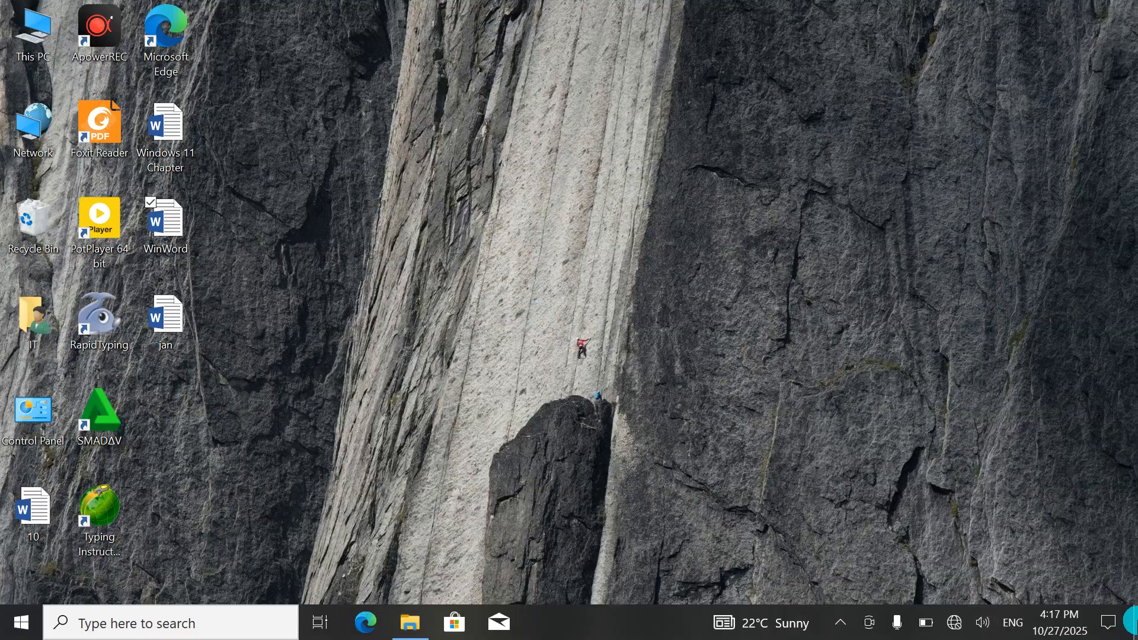